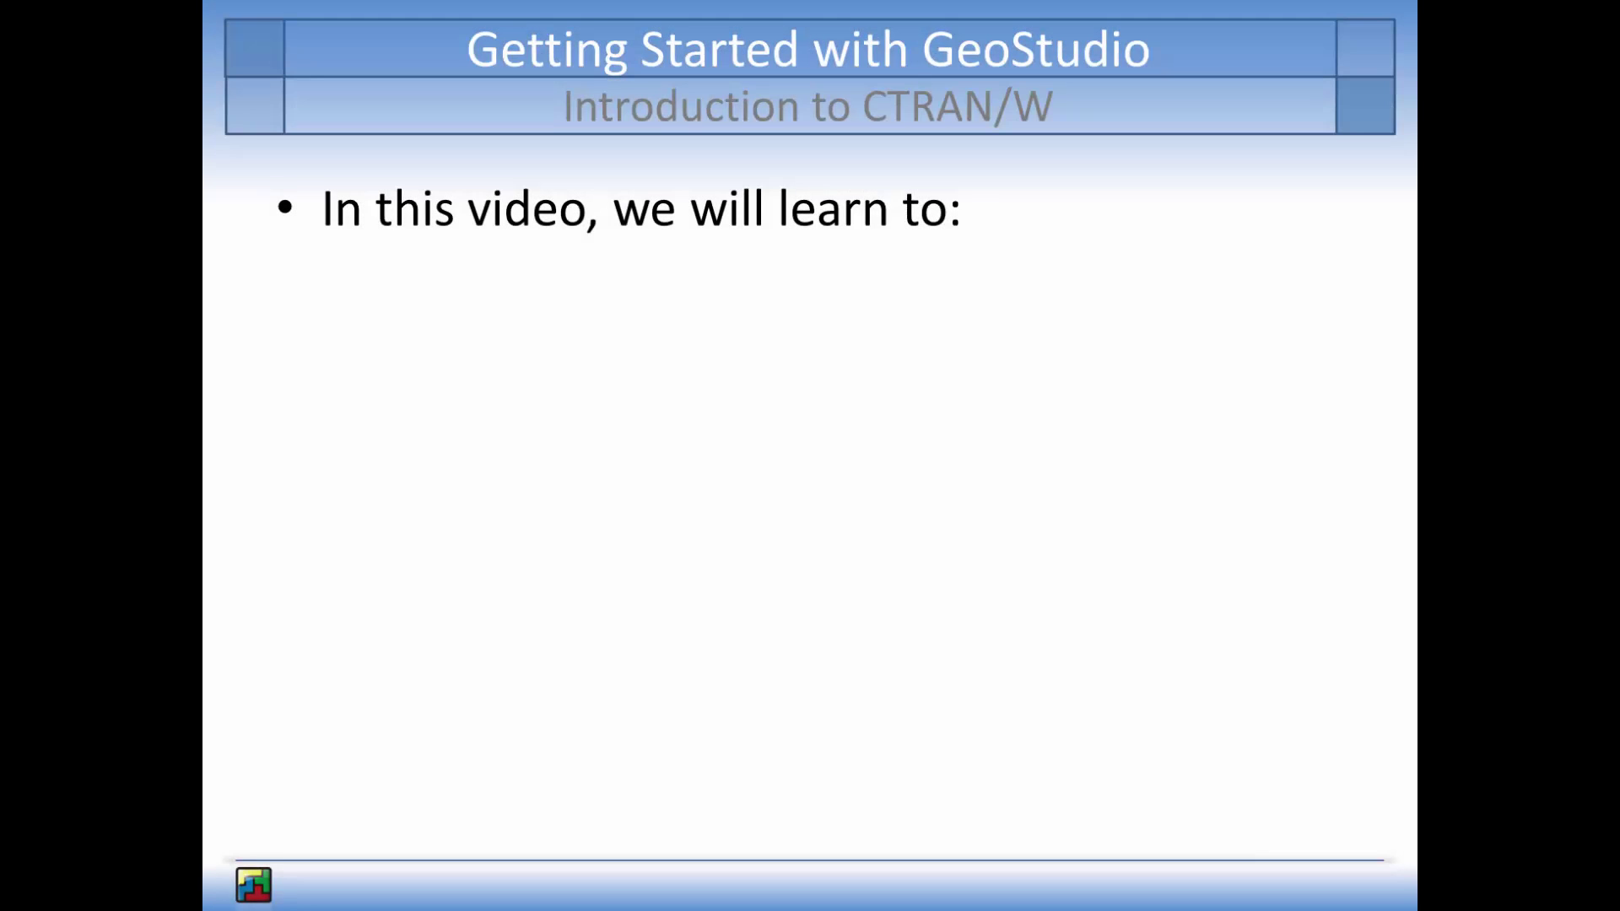
Reveal the remaining objective bullets: creating a CTRAN/W analysis, the DEFINE view, and other tutorial videos
{"action": "key", "text": "space"}
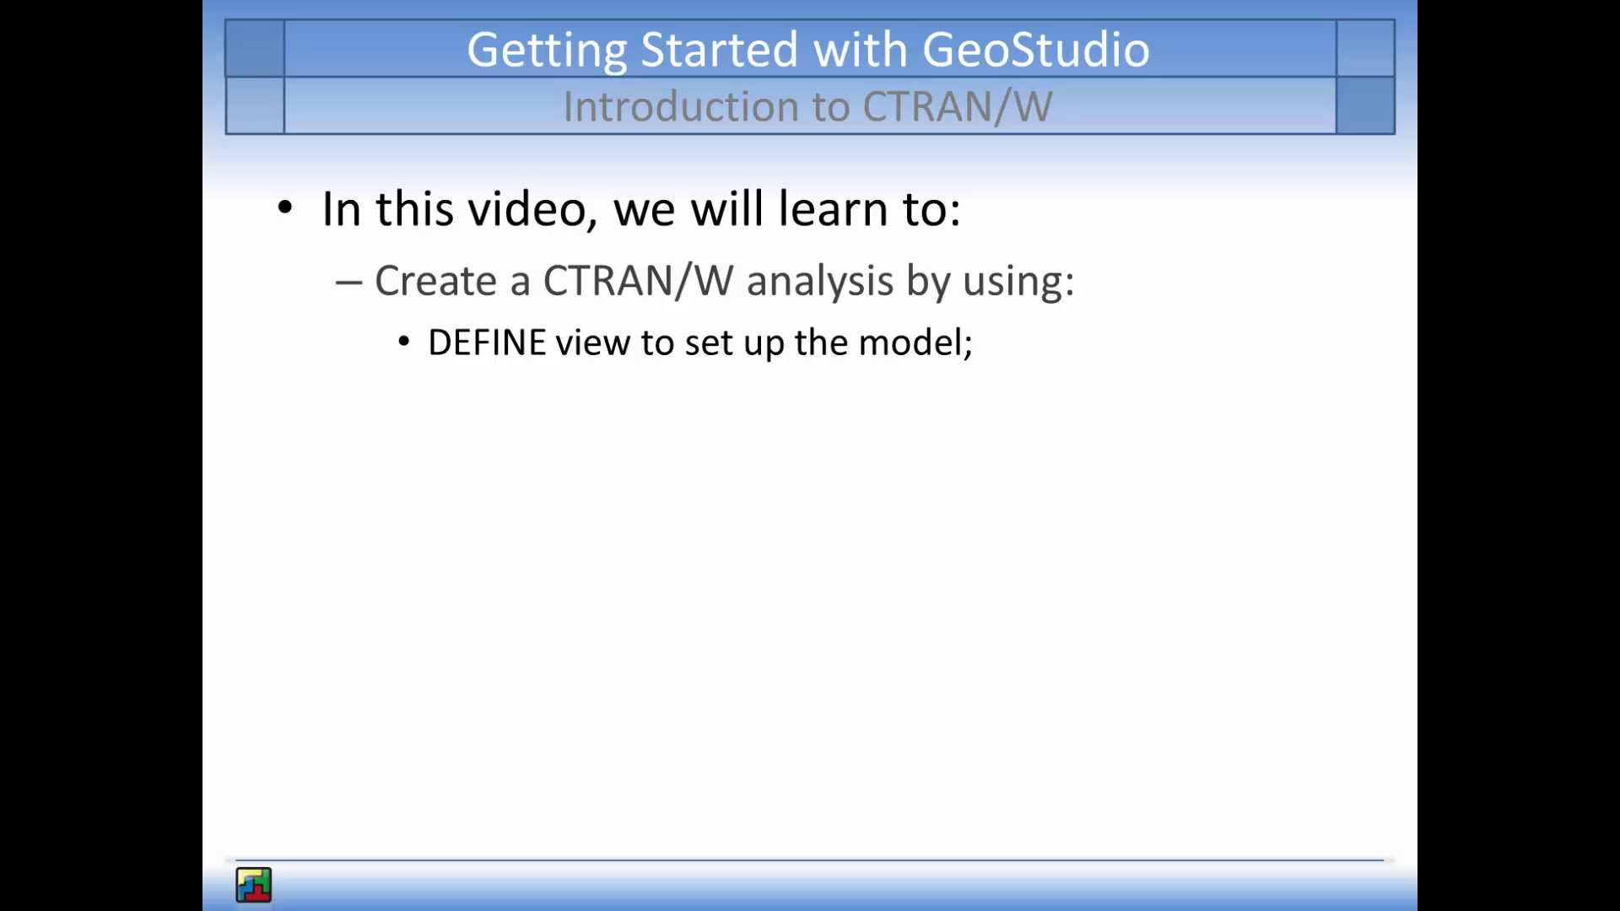
{"action": "key", "text": "space"}
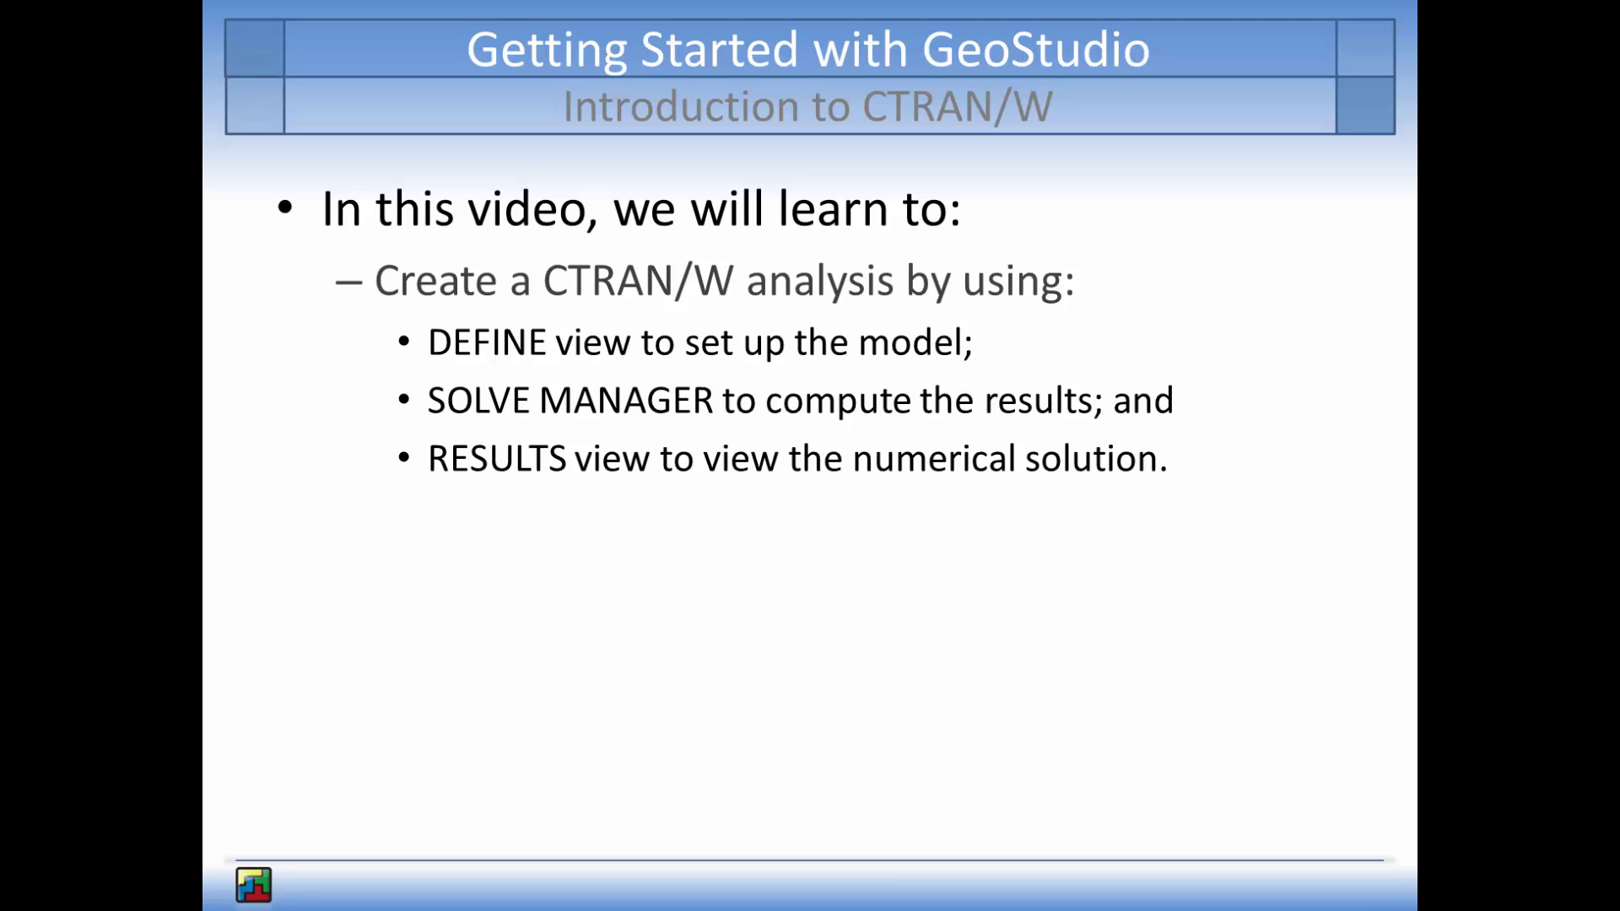
{"action": "key", "text": "space"}
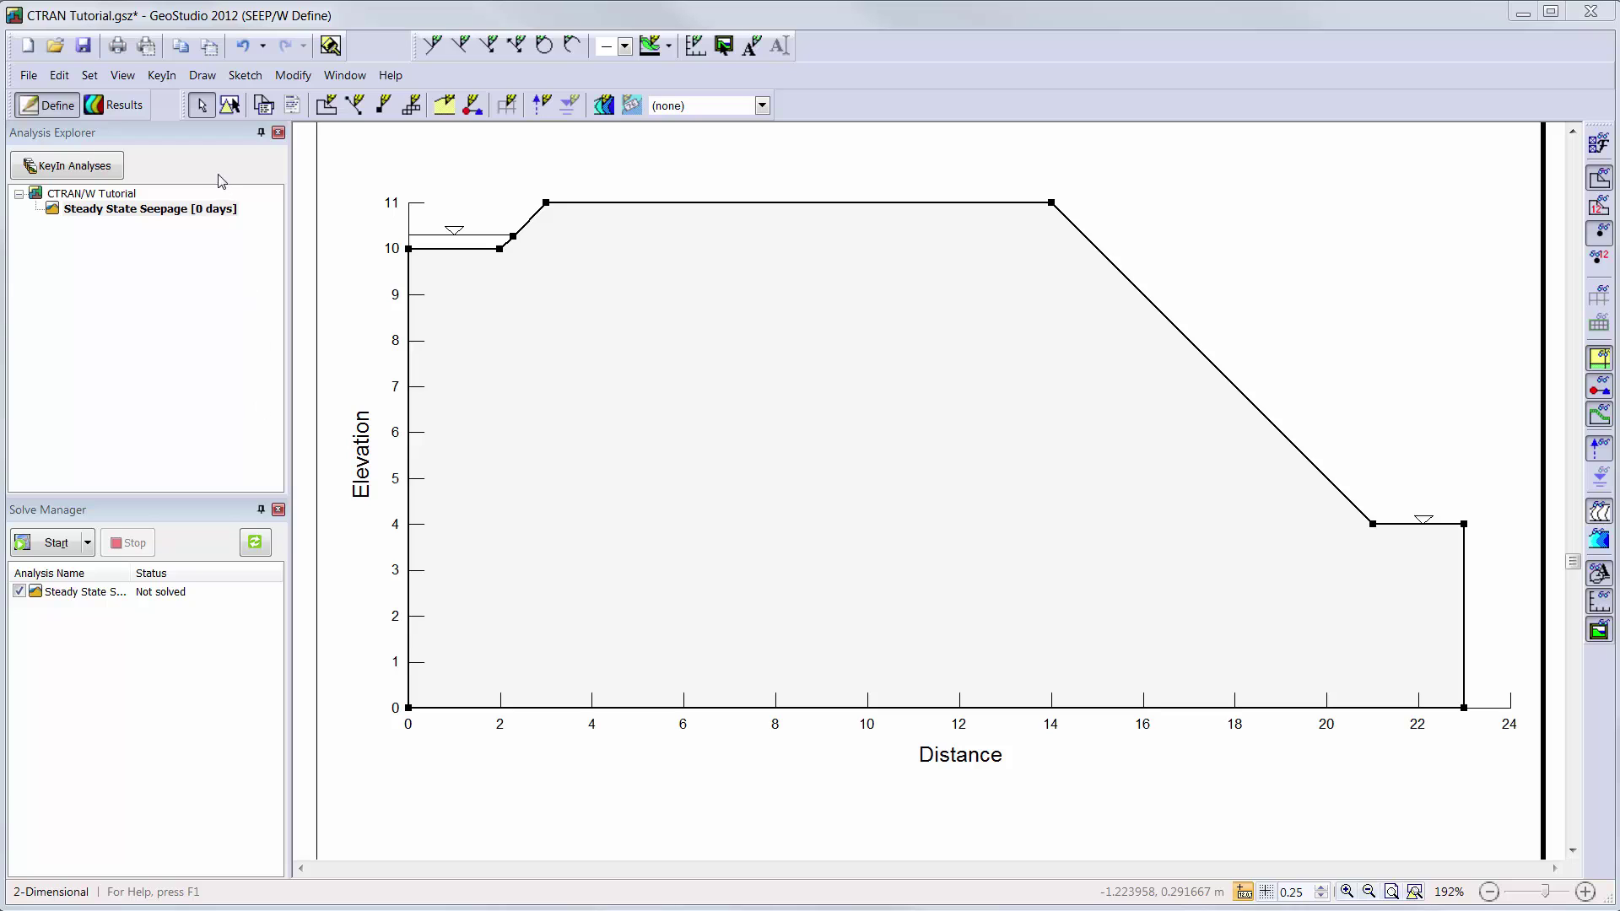
In KeyIn Materials, add a material named Silt using the Saturated / Unsaturated model
{"action": "left_click", "coordinate": [163, 84]}
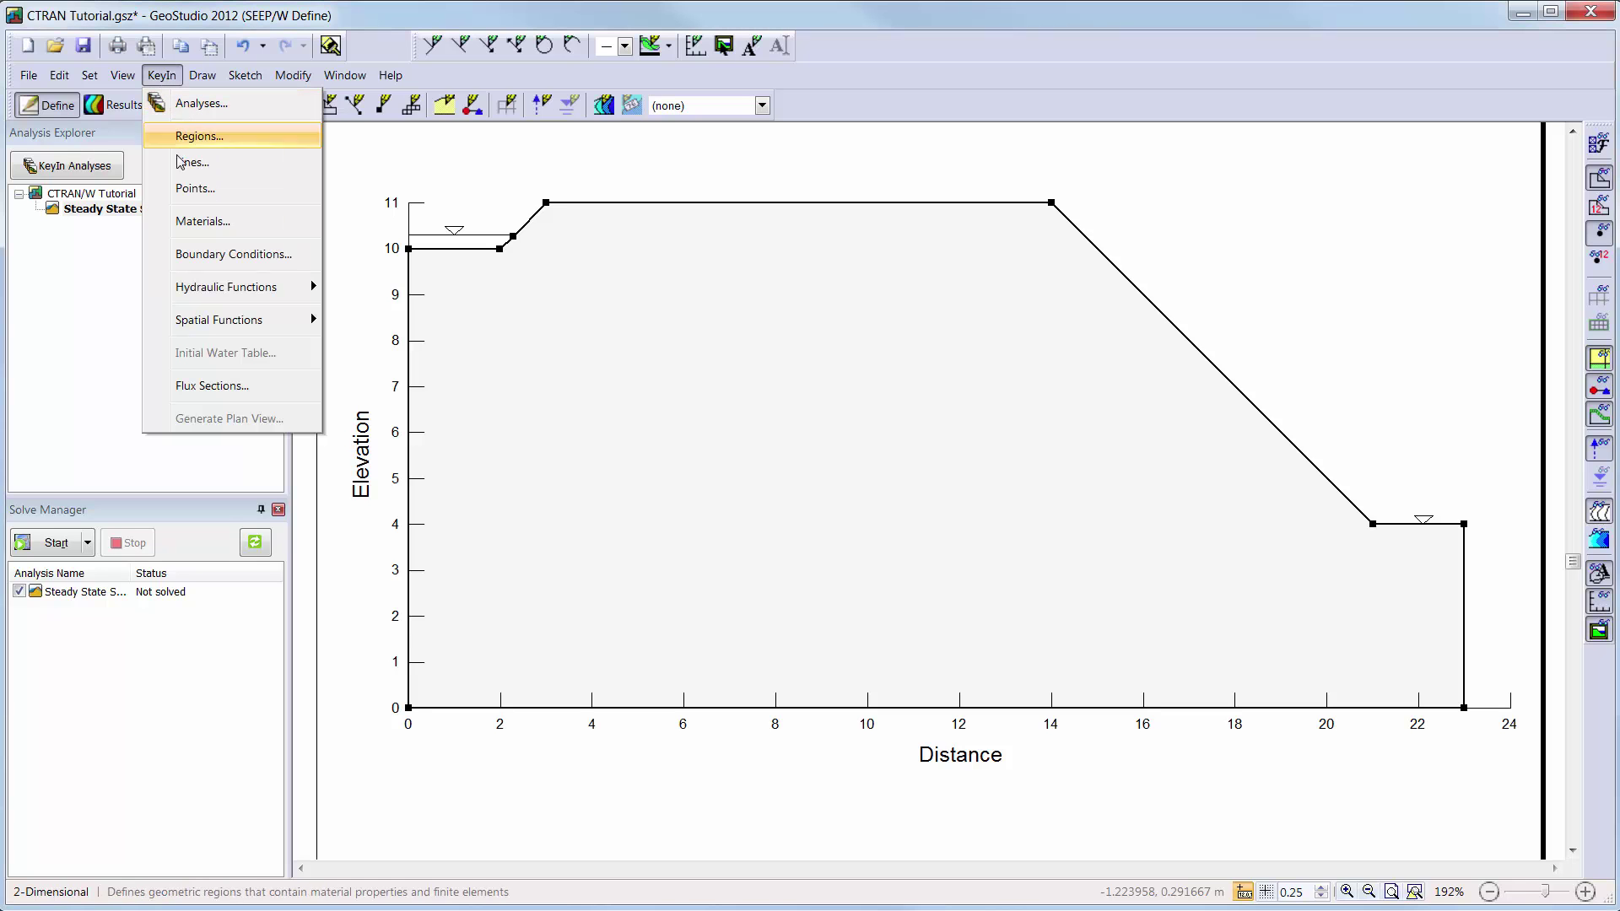
{"action": "left_click", "coordinate": [193, 225]}
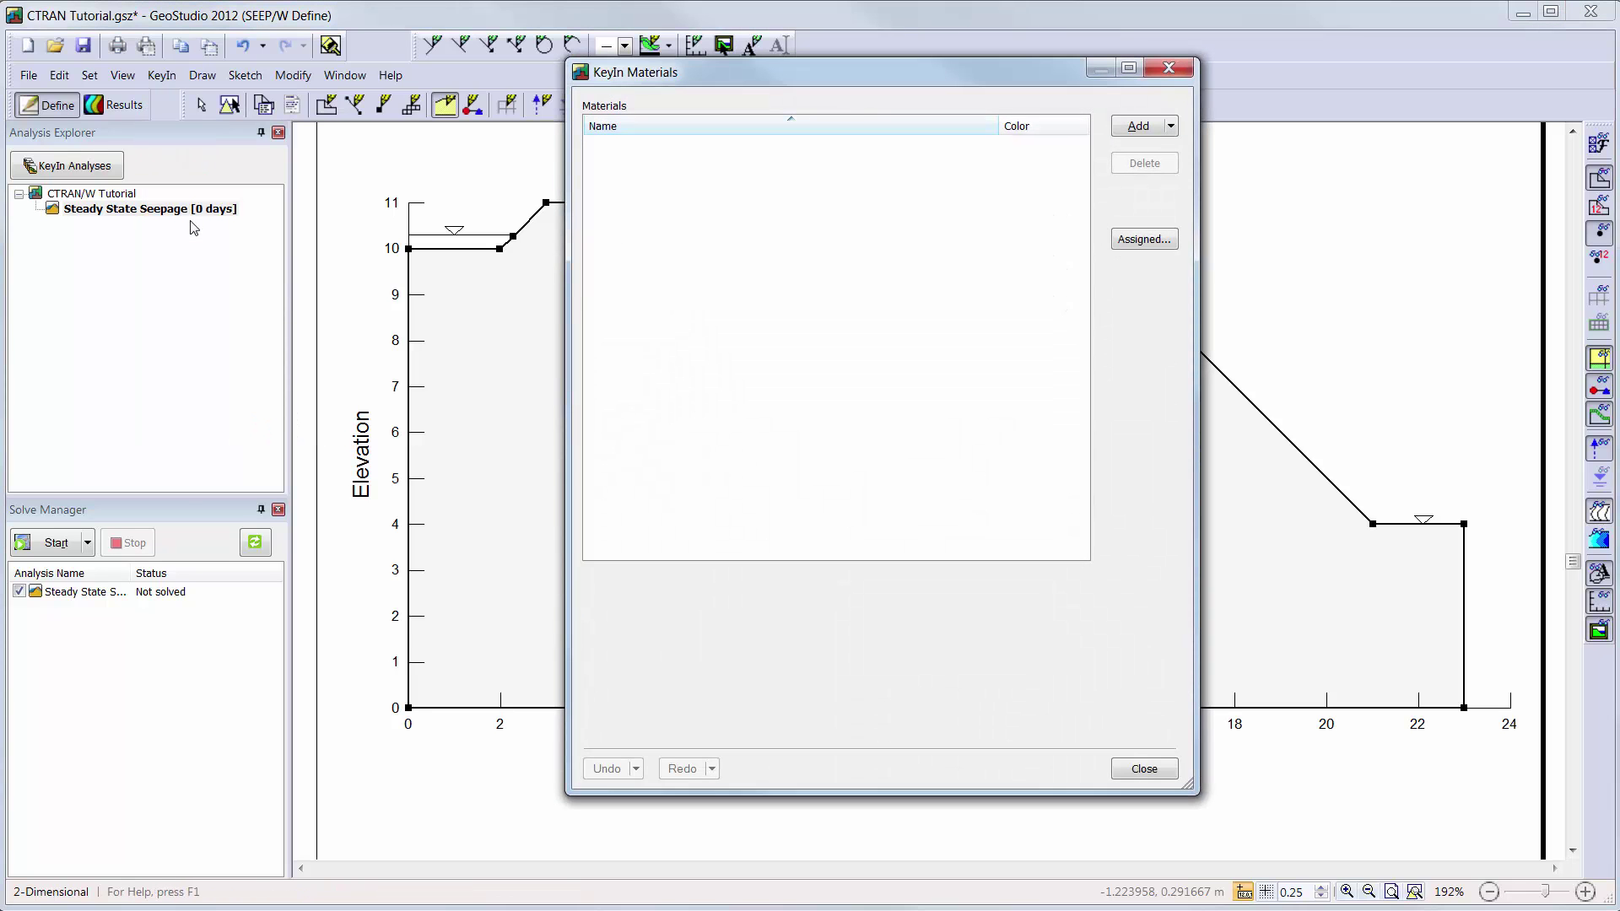
{"action": "left_click", "coordinate": [1138, 128]}
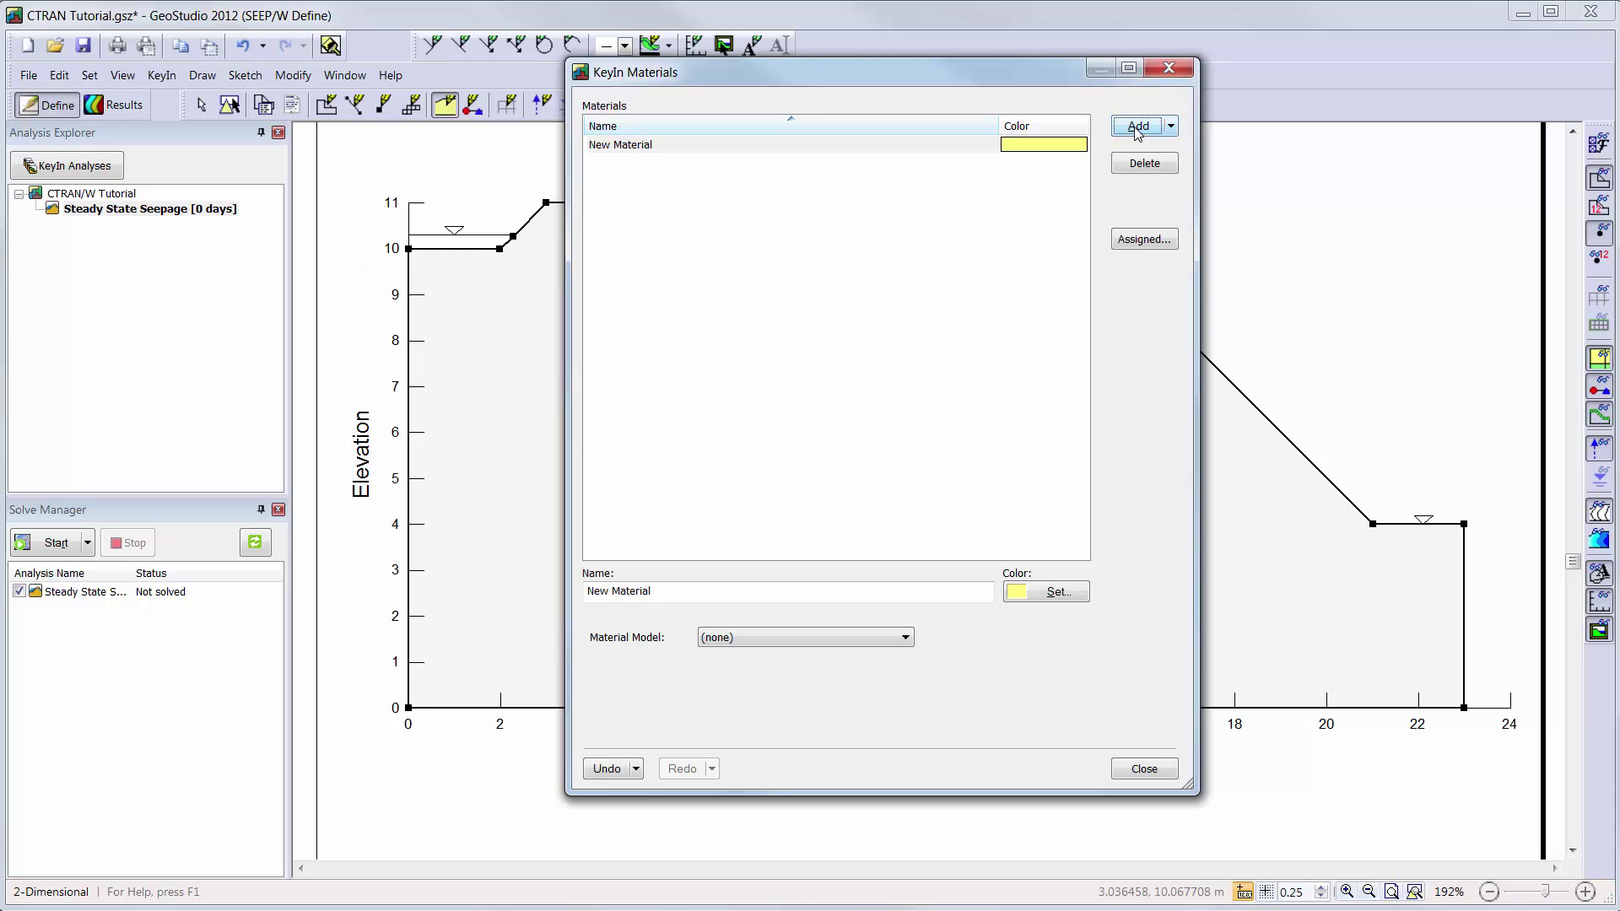
{"action": "left_click", "coordinate": [754, 591]}
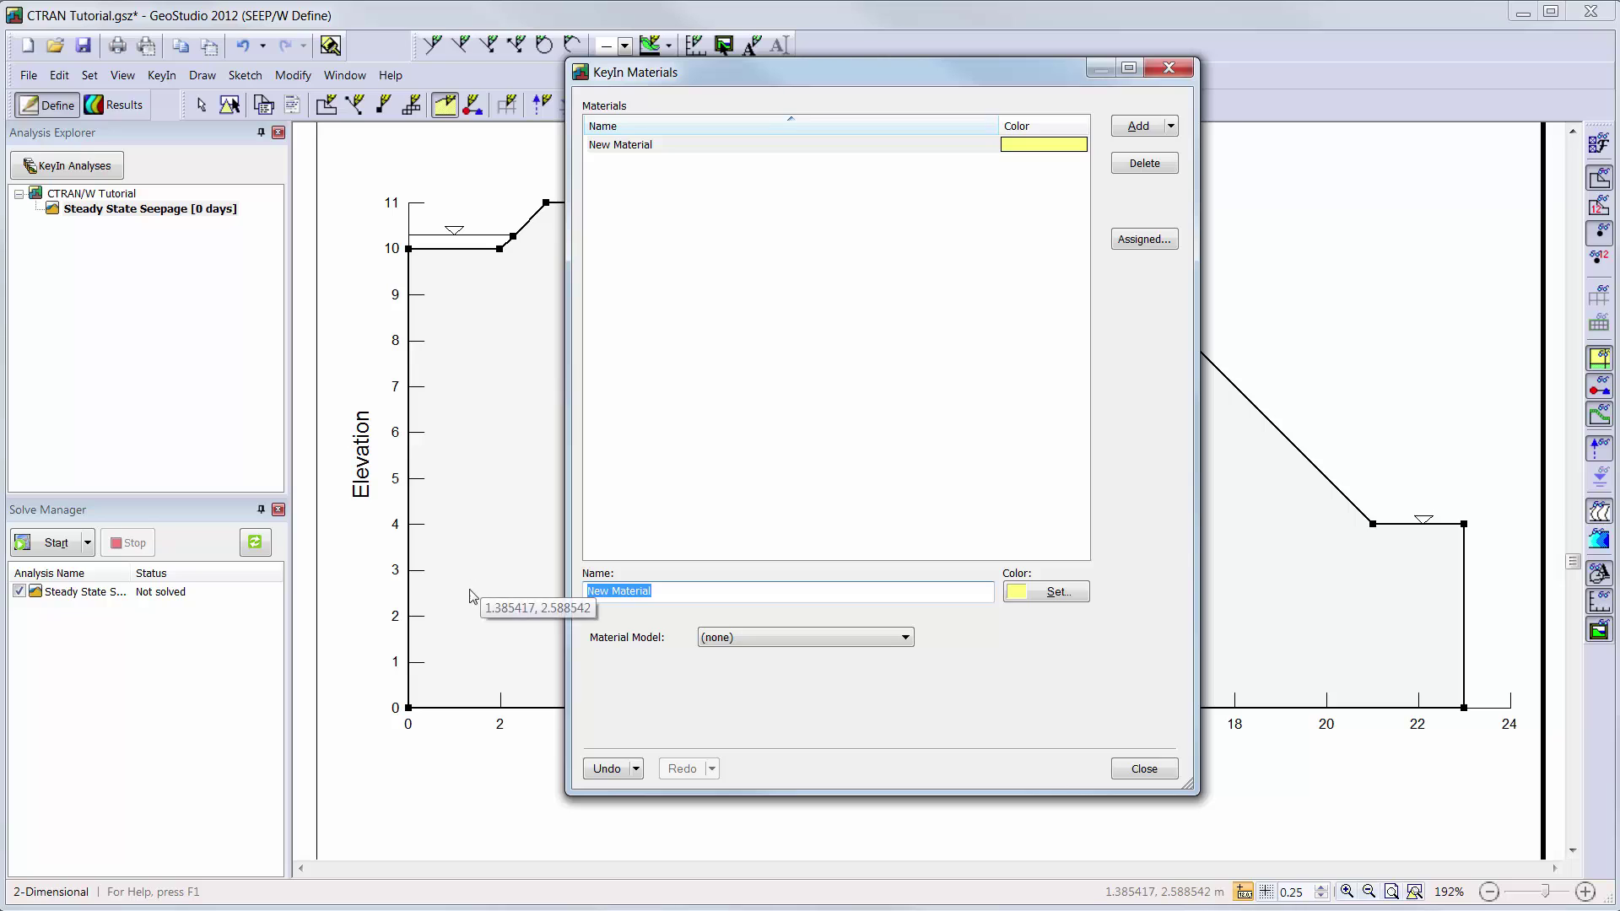
{"action": "type", "text": "Silt"}
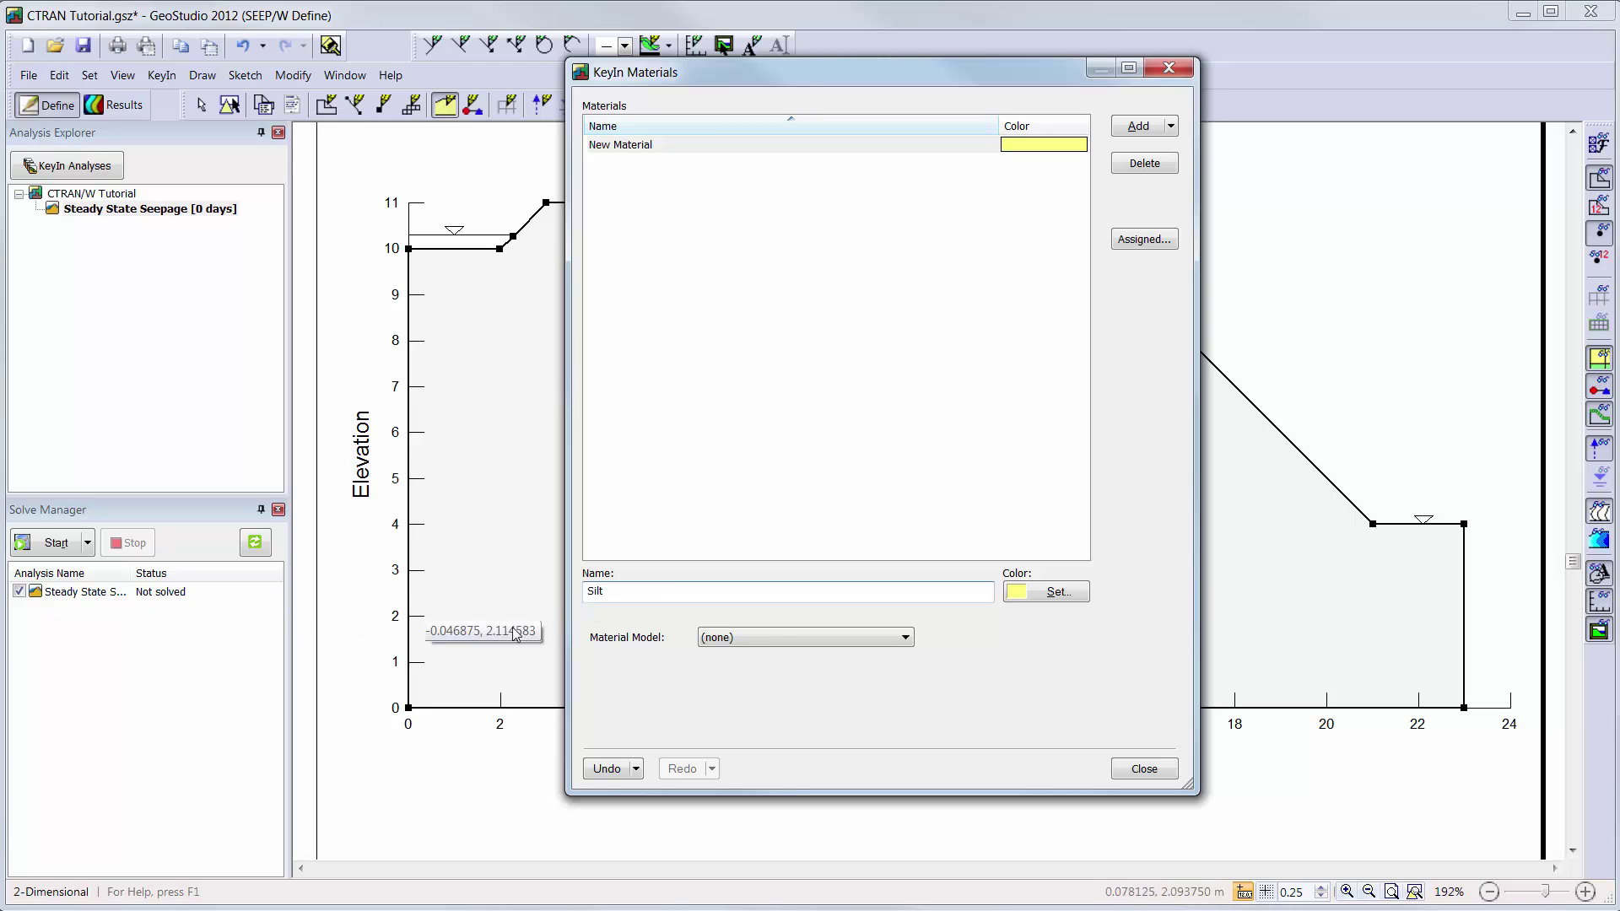
{"action": "left_click", "coordinate": [908, 639]}
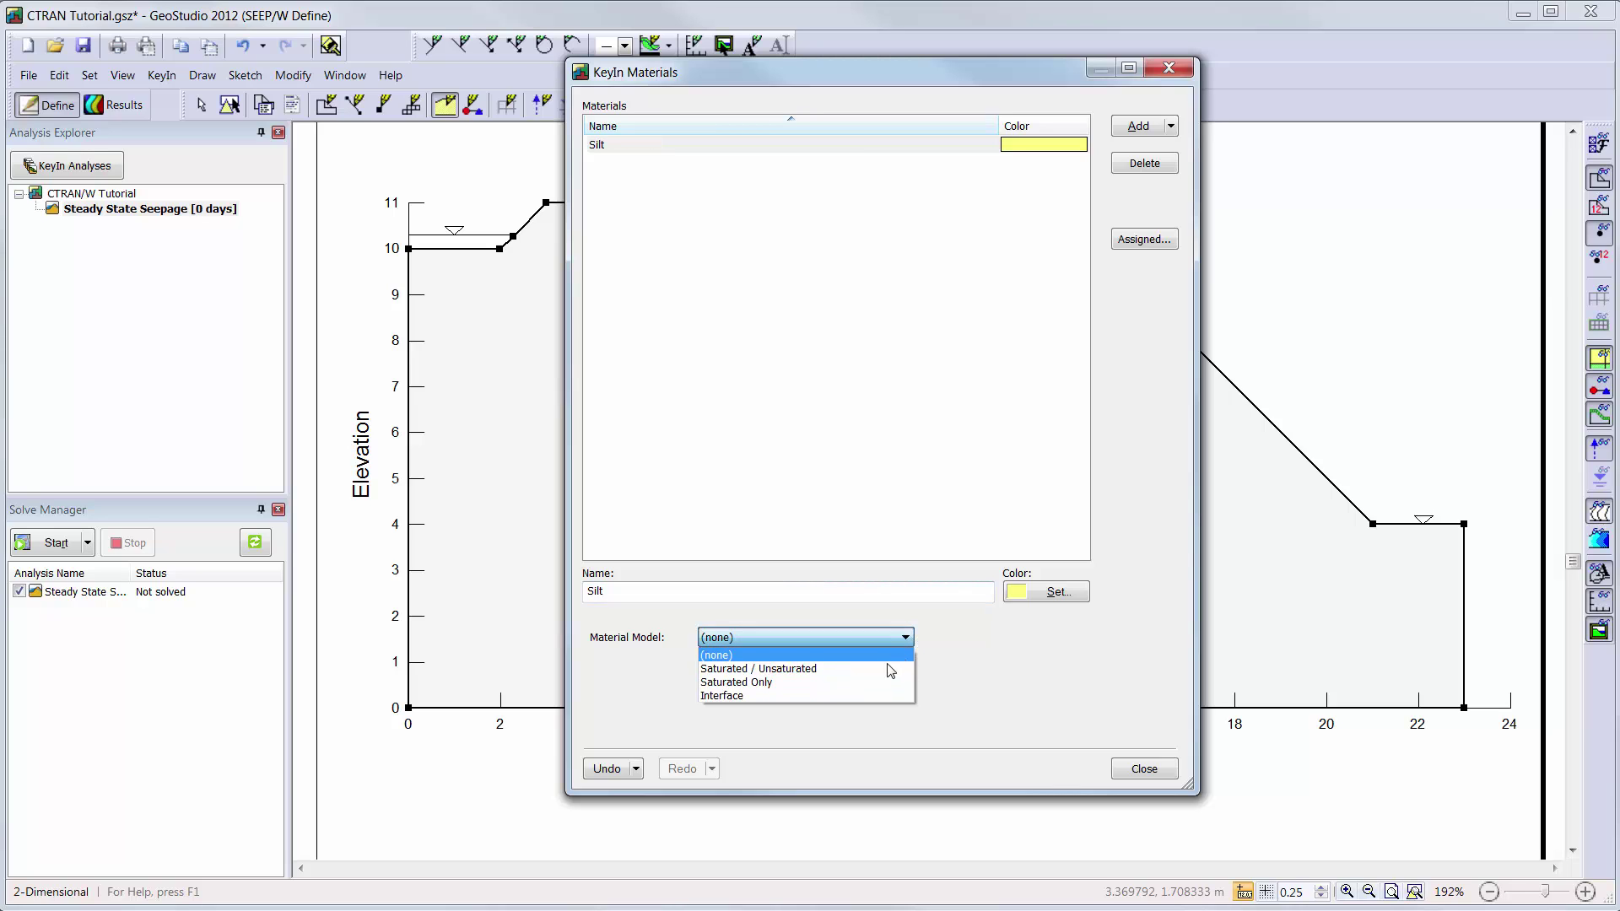
{"action": "left_click", "coordinate": [889, 670]}
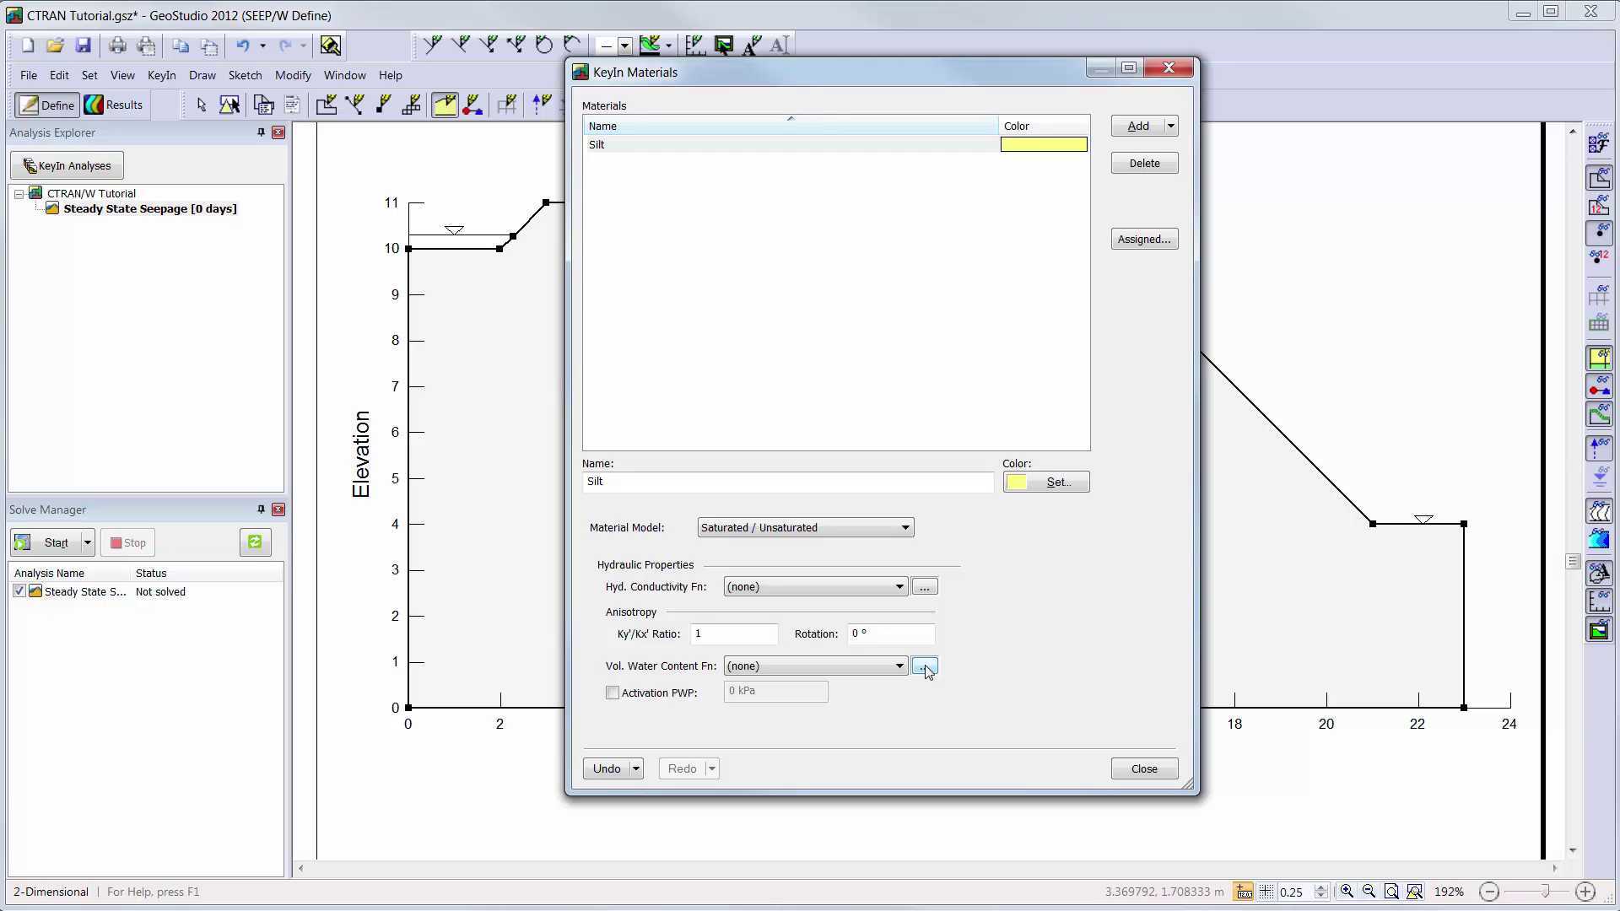
Create a volumetric water content function named Silt of type Vol WC Data Point Function
{"action": "left_click", "coordinate": [926, 668]}
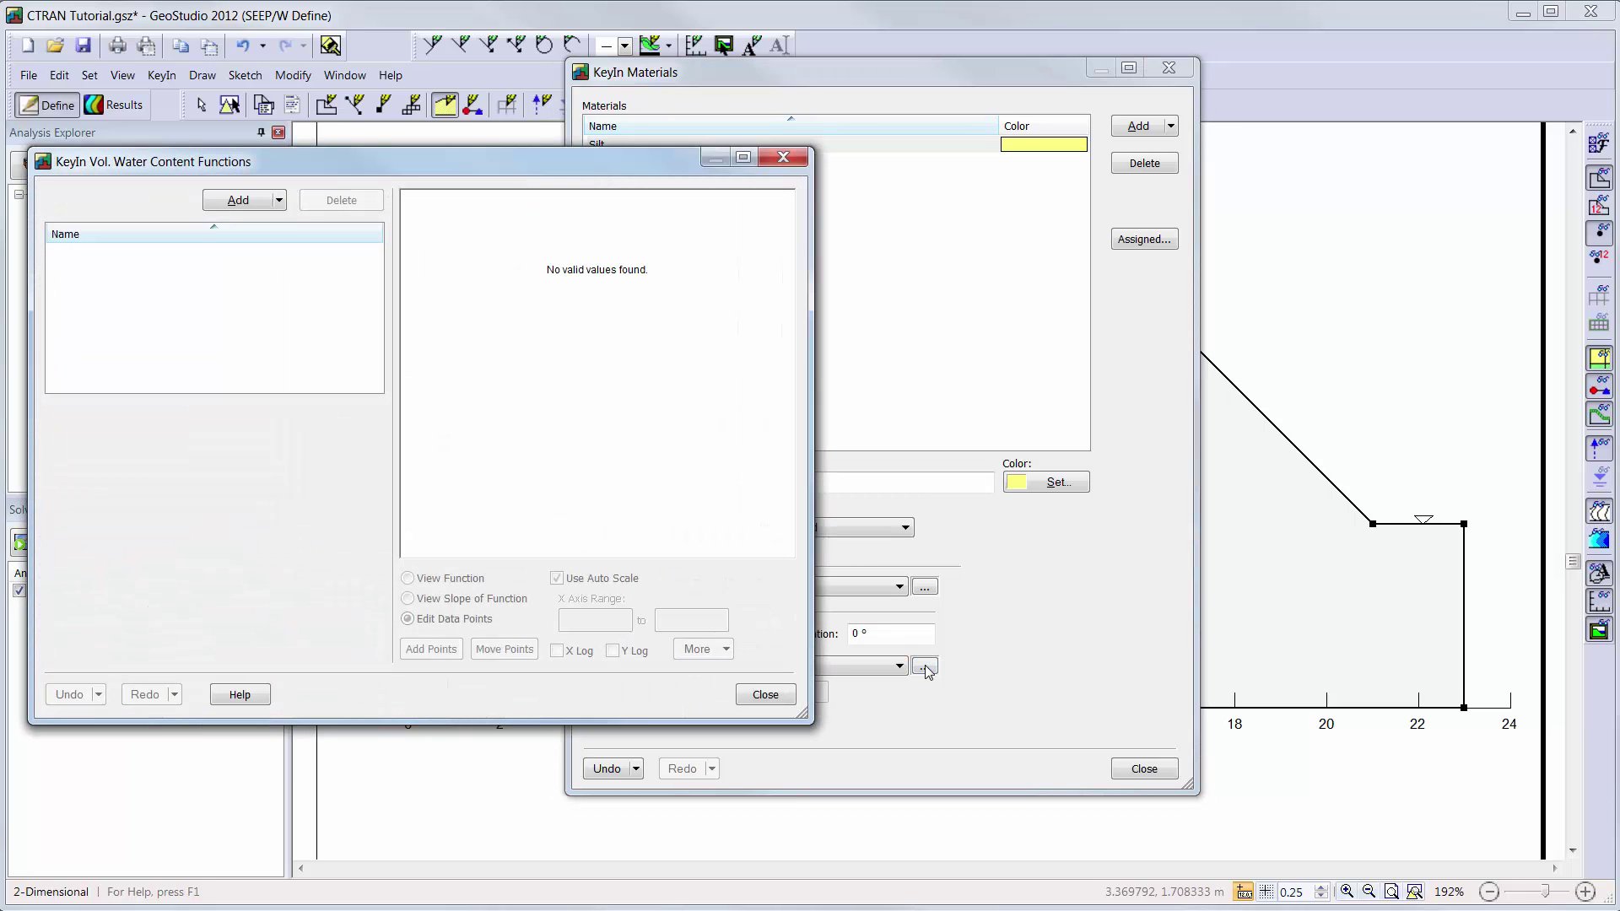
{"action": "left_click", "coordinate": [238, 201]}
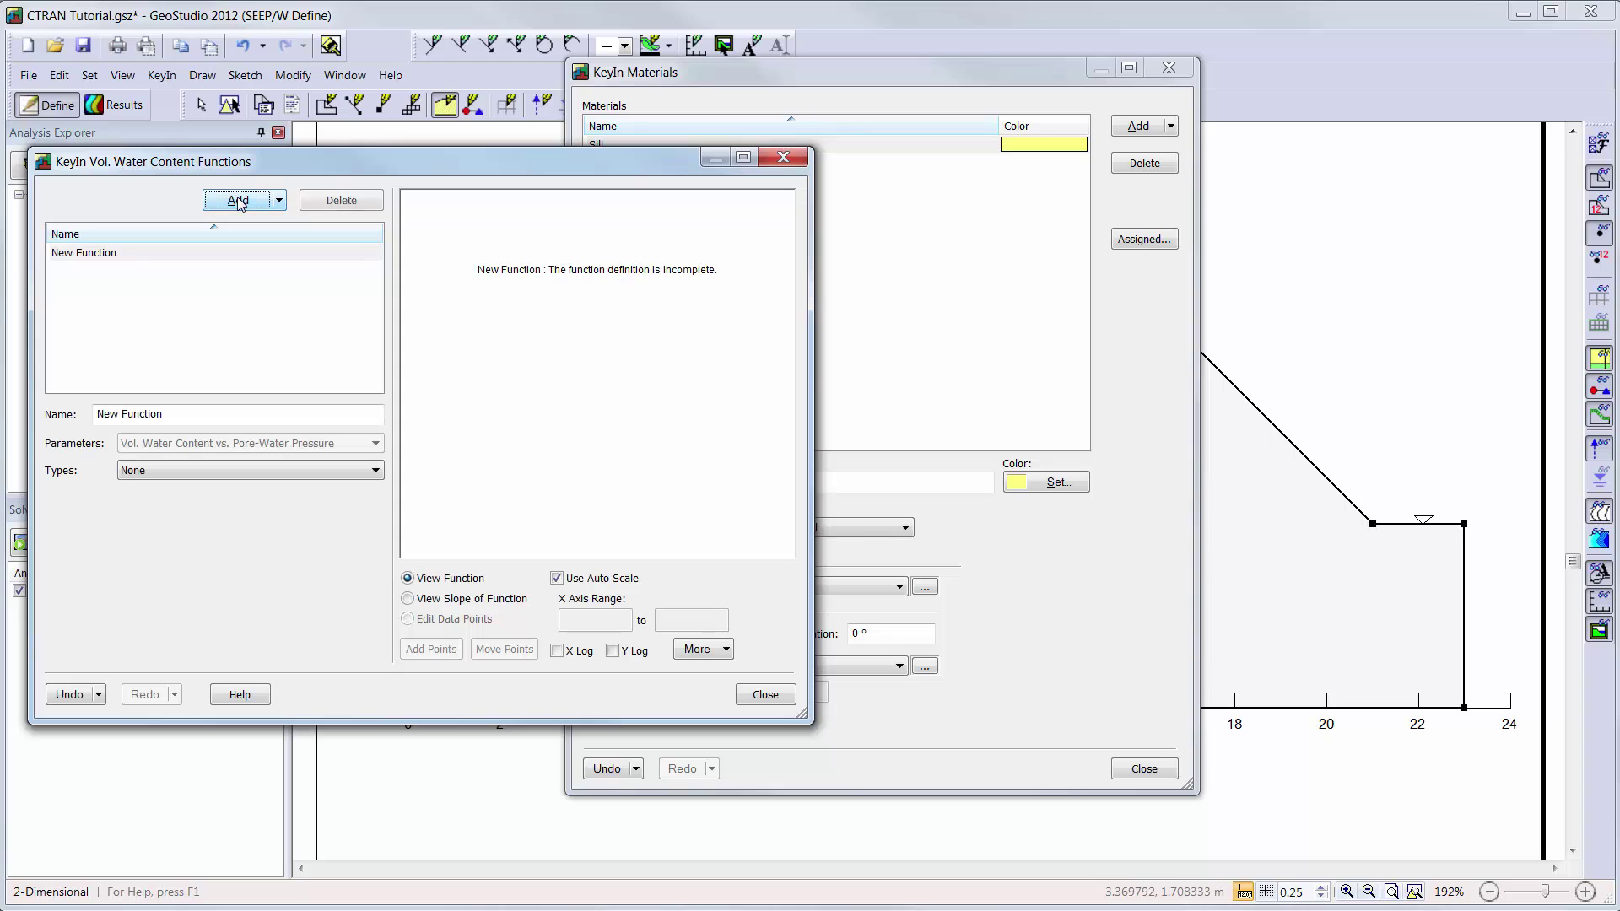
{"action": "left_click_drag", "start_coordinate": [170, 412], "coordinate": [2, 416]}
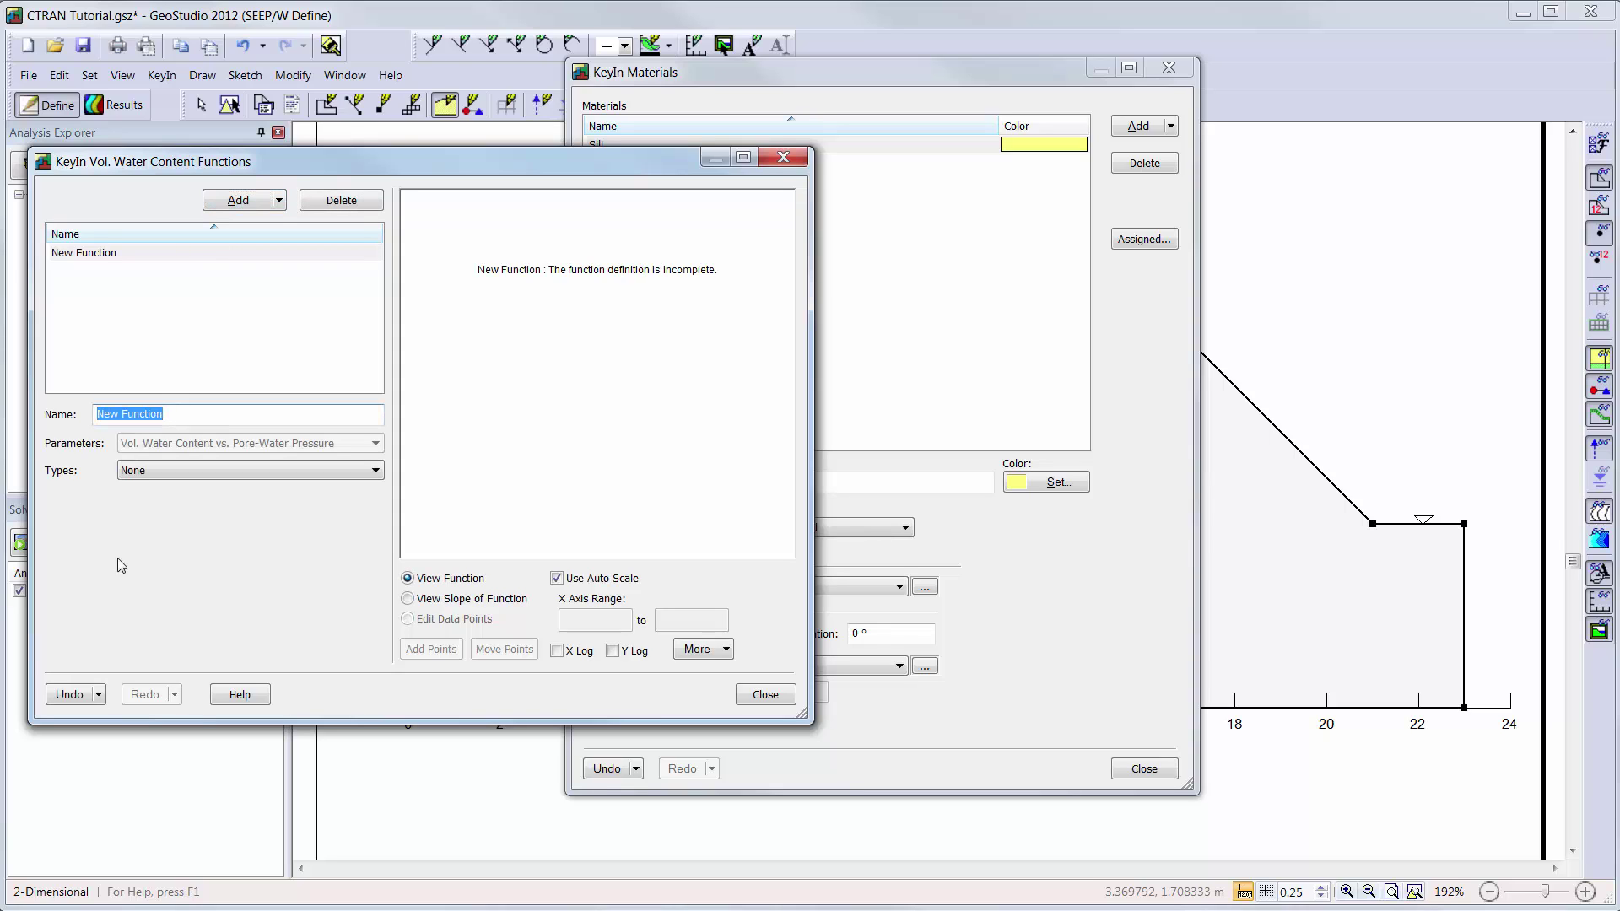
{"action": "type", "text": "Silt"}
{"action": "left_click", "coordinate": [375, 470]}
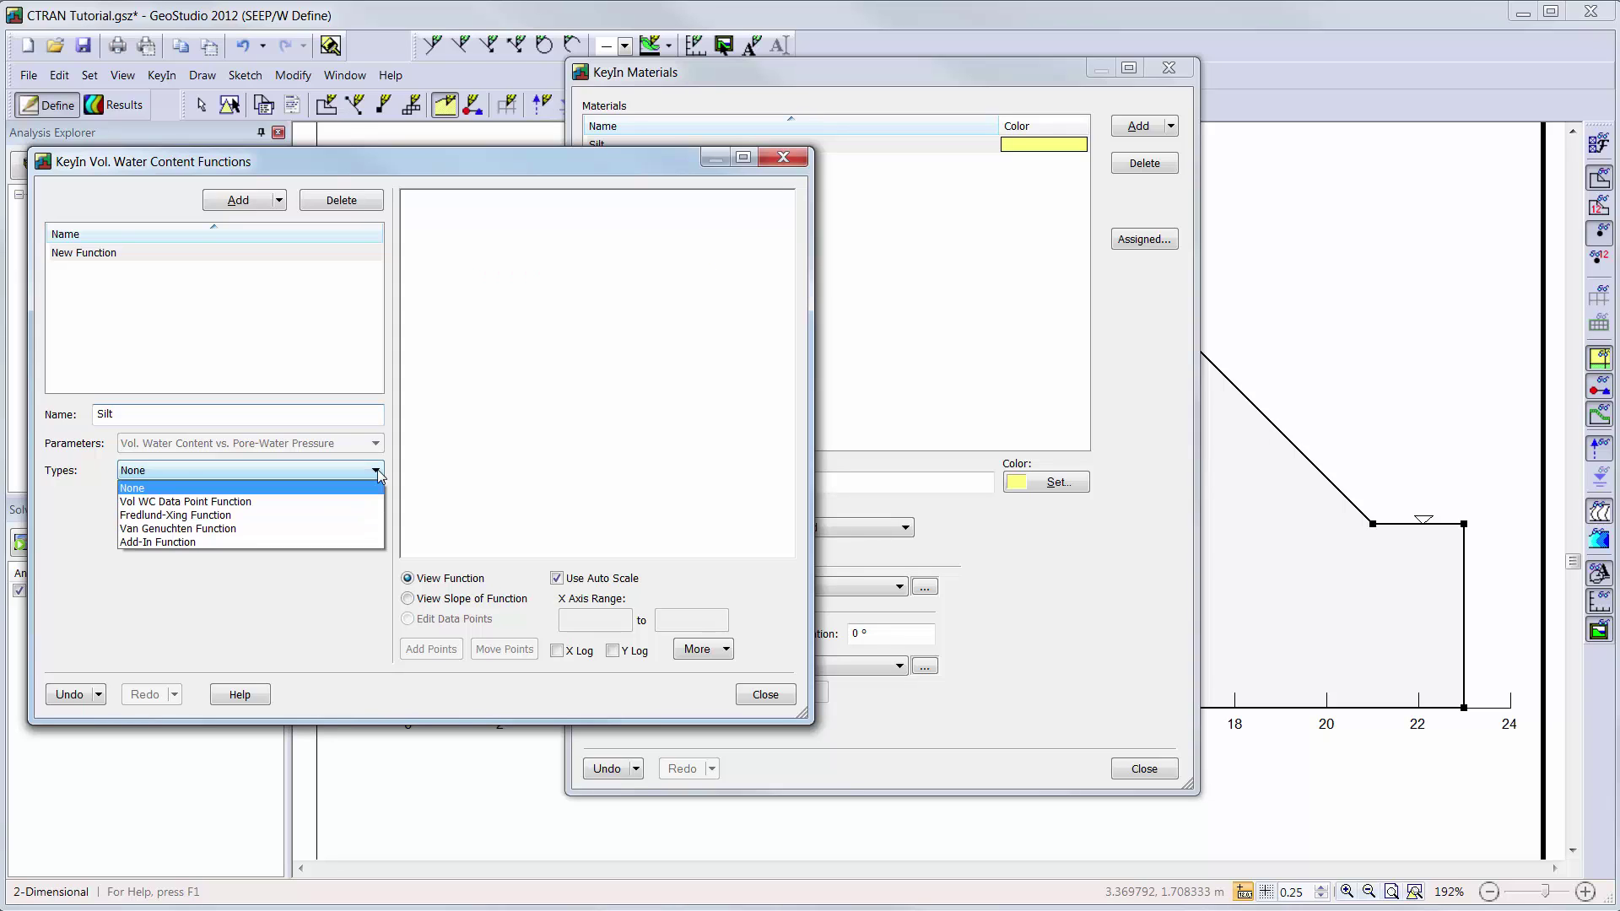
{"action": "left_click", "coordinate": [371, 501]}
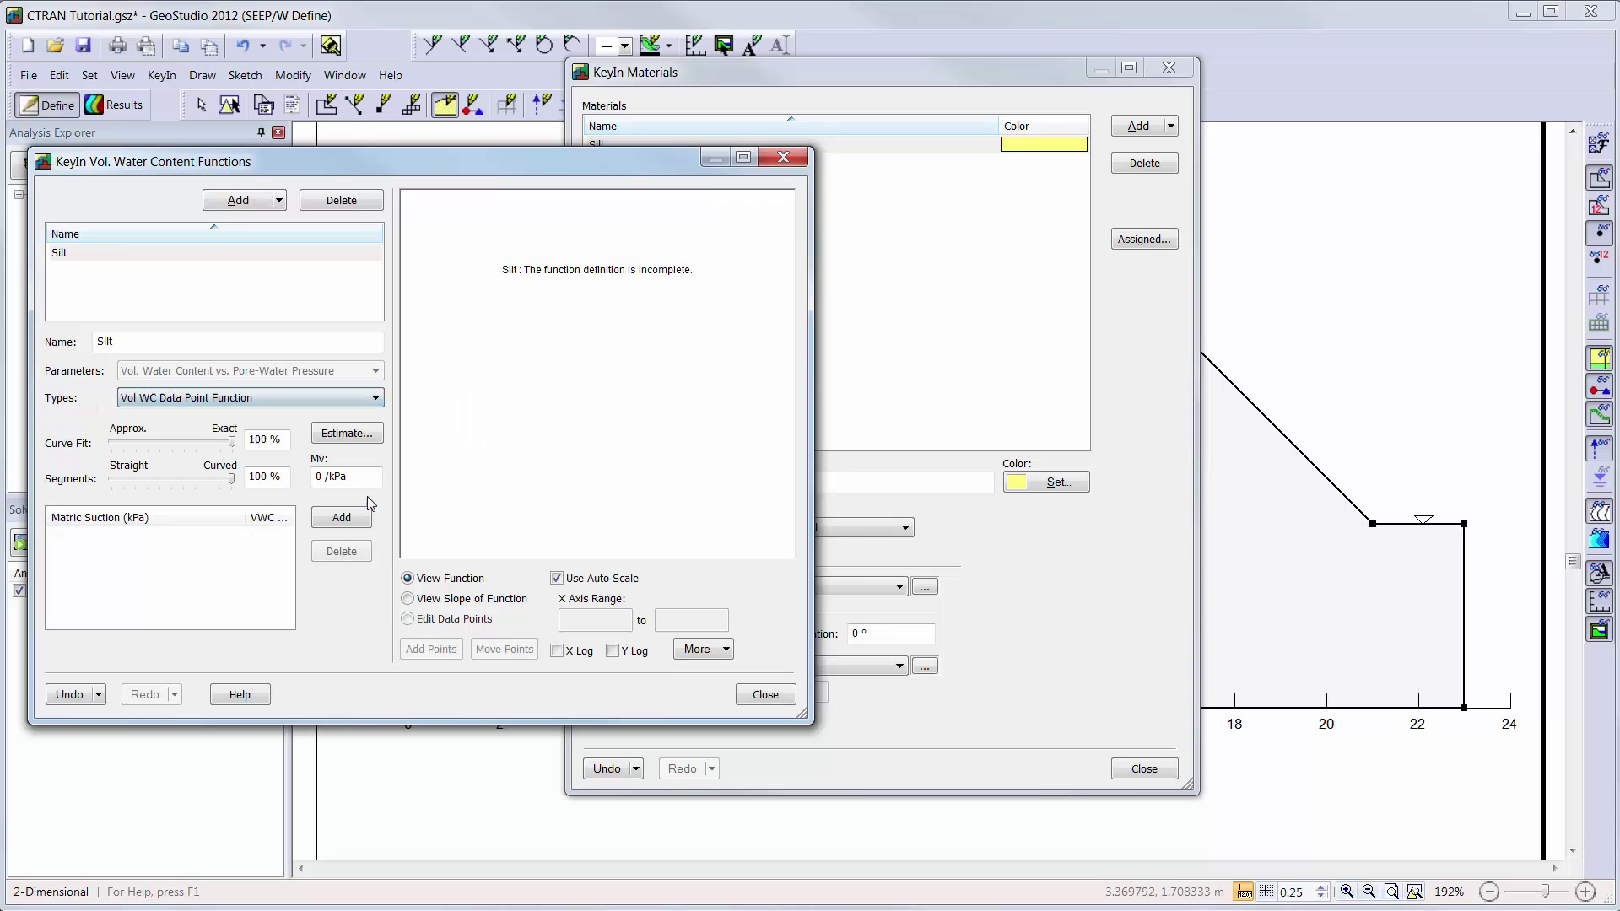
Estimate the Silt curve from the Silt sample with saturated WC 0.35, and set Mv to 0.0001 /kPa
{"action": "left_click", "coordinate": [355, 435]}
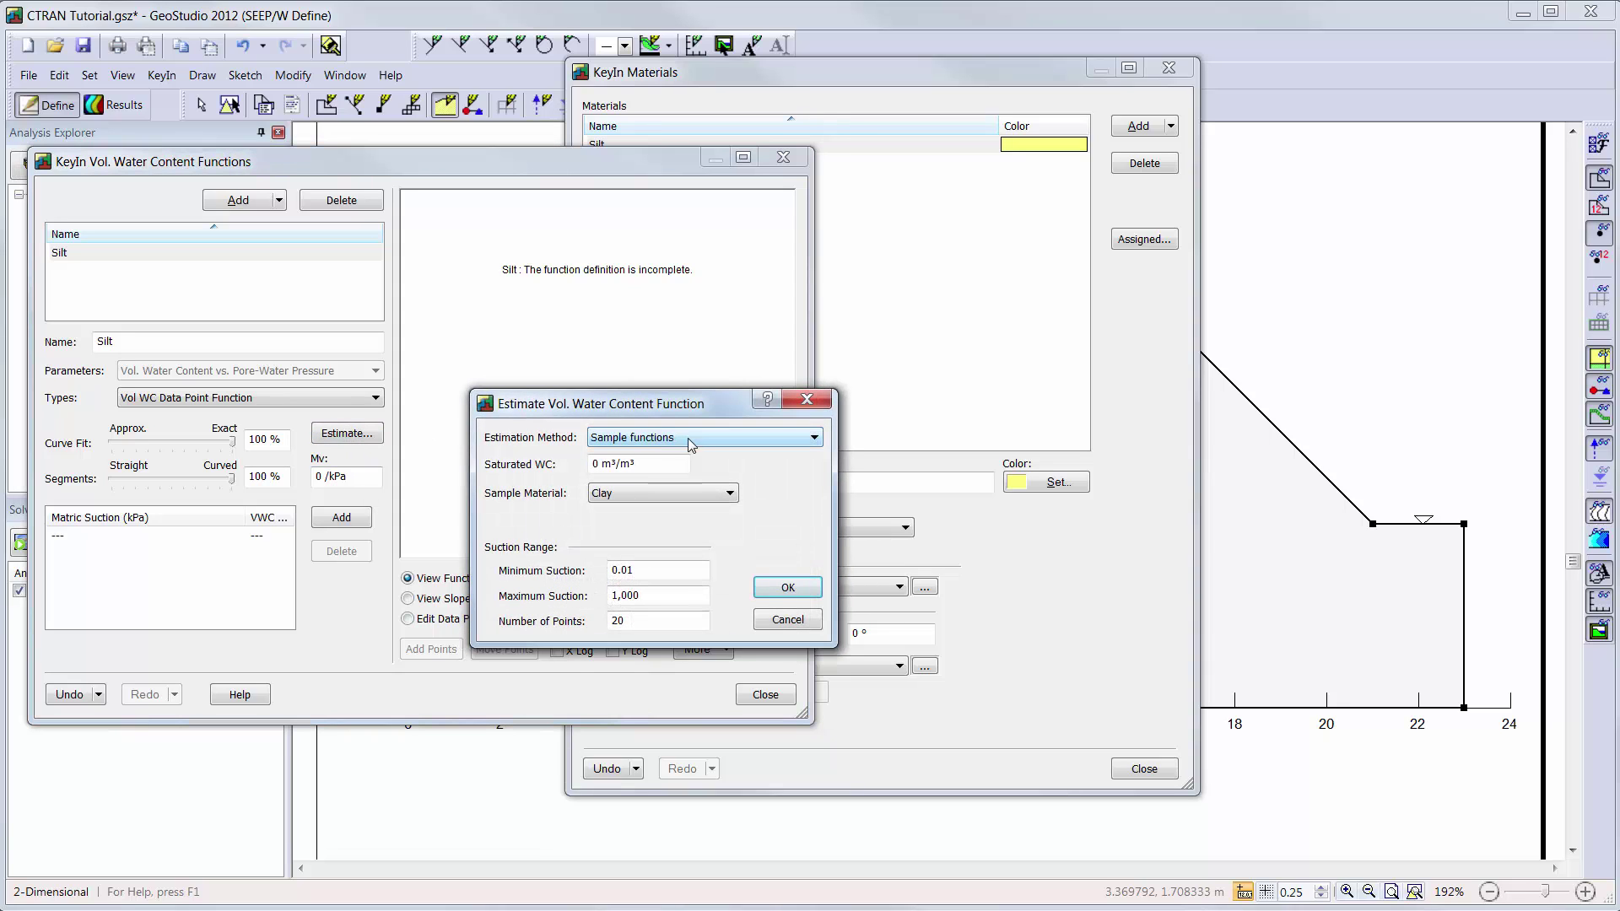
{"action": "left_click", "coordinate": [675, 462]}
{"action": "type", "text": "0.35"}
{"action": "left_click", "coordinate": [730, 494]}
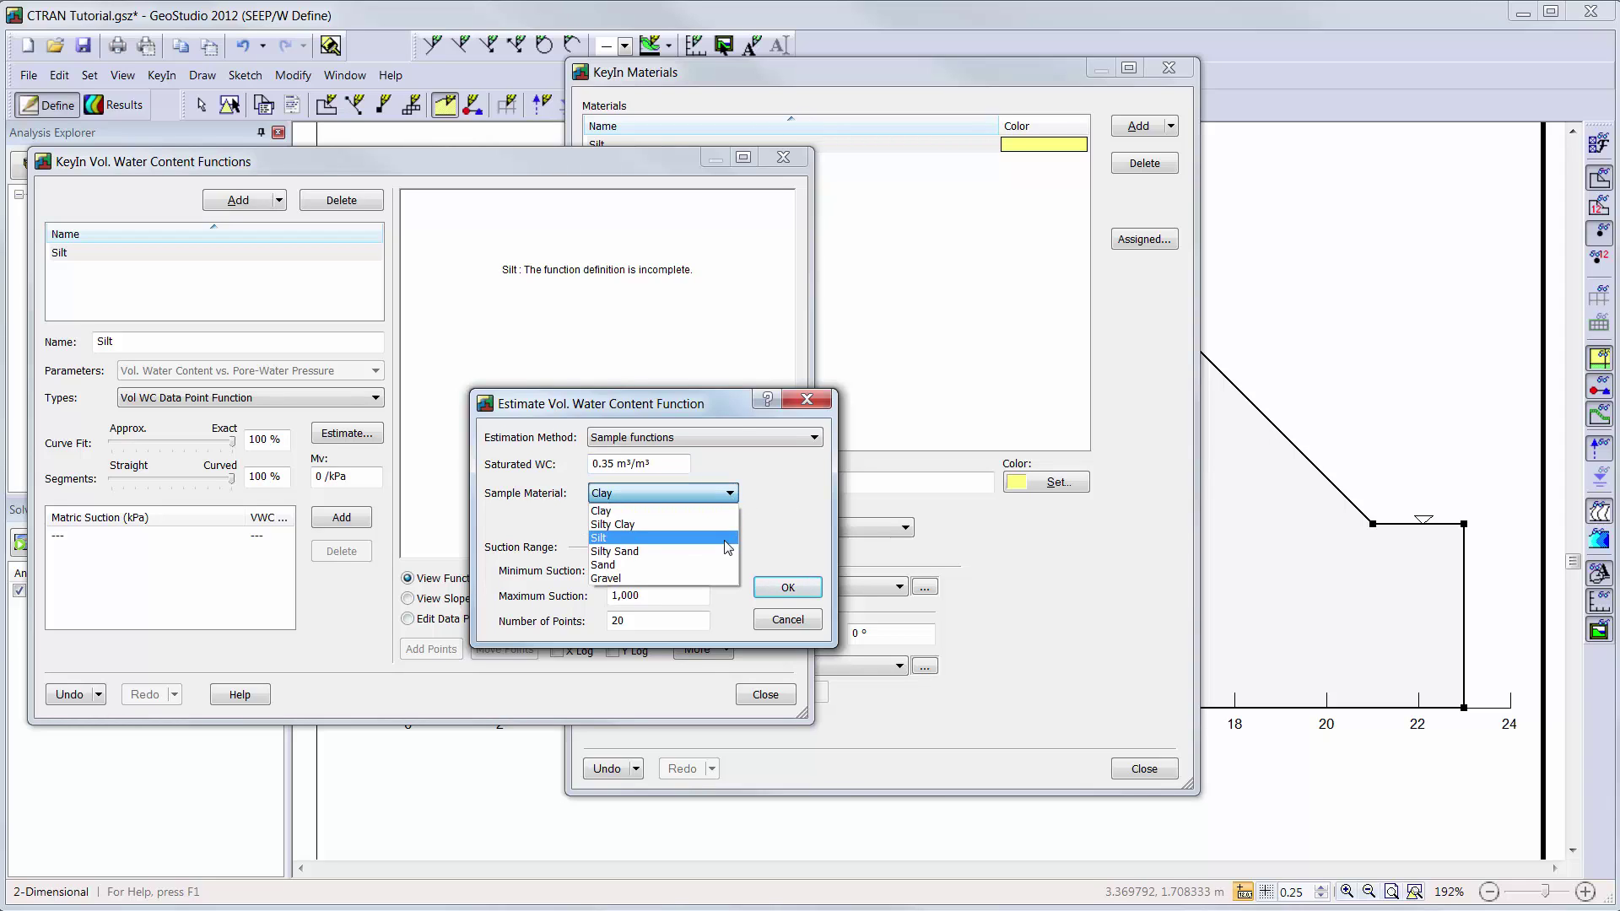
{"action": "left_click", "coordinate": [725, 539]}
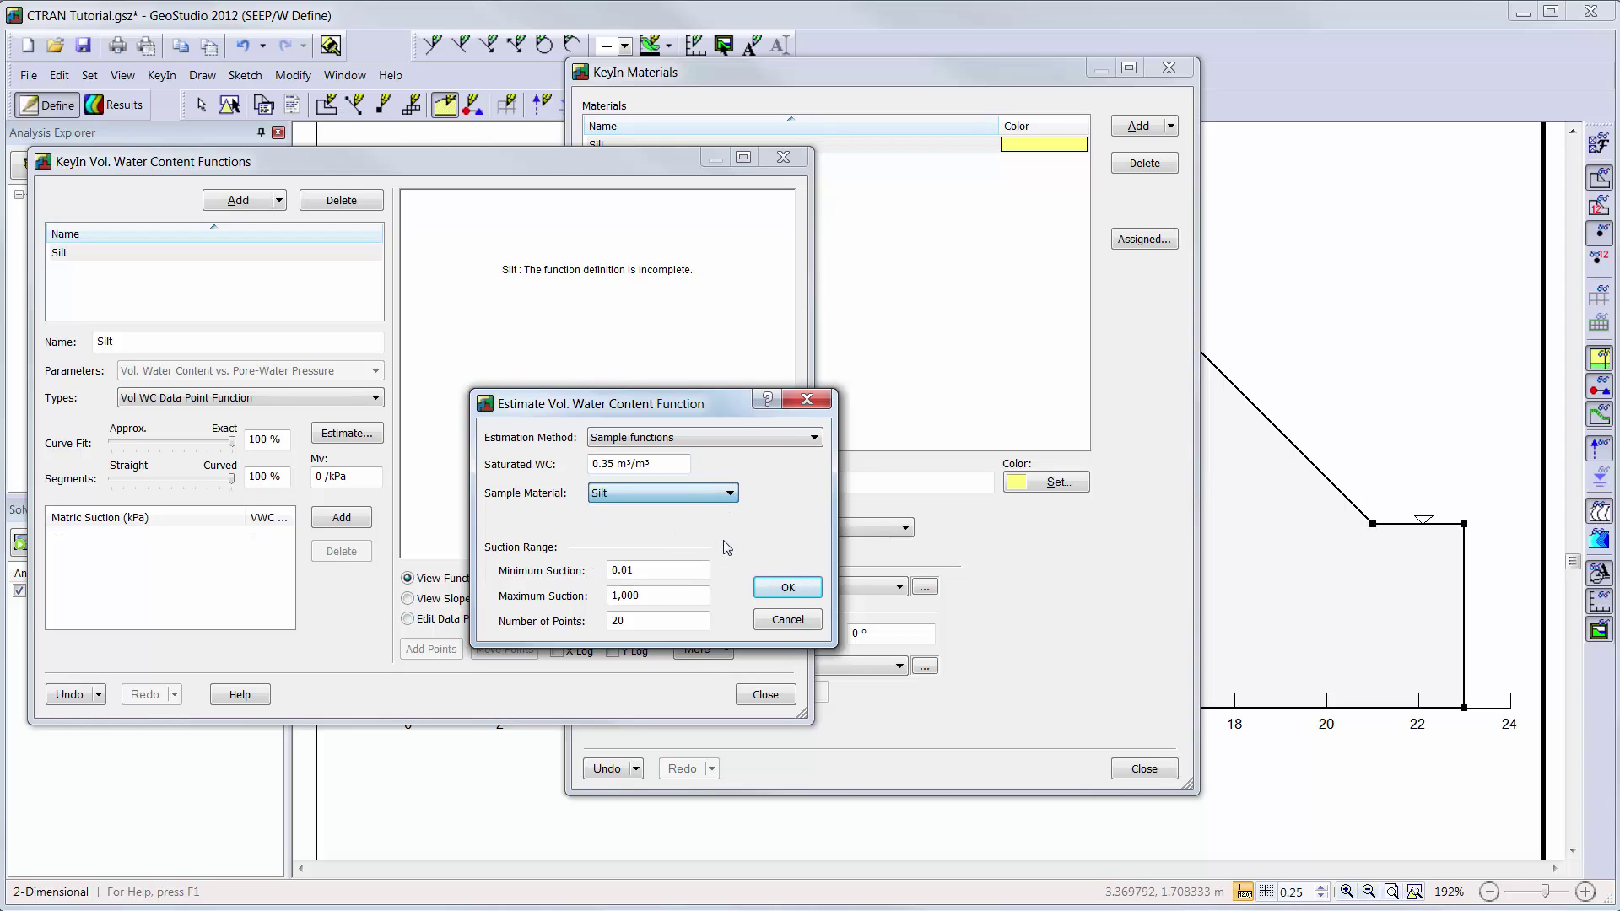
{"action": "left_click", "coordinate": [788, 588]}
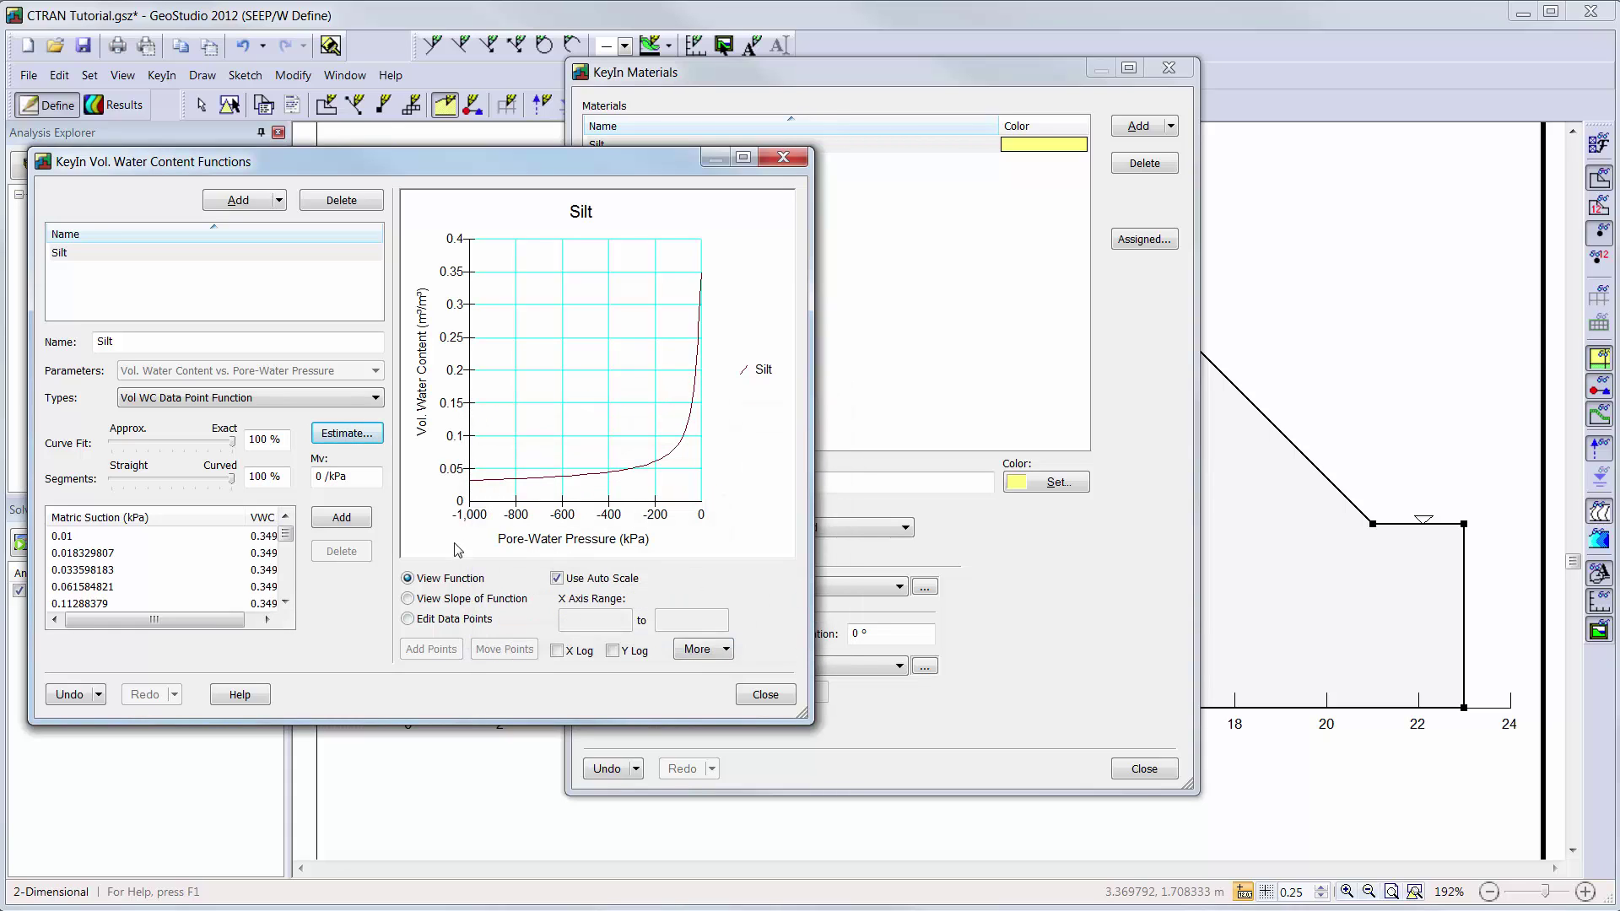
{"action": "left_click", "coordinate": [423, 625]}
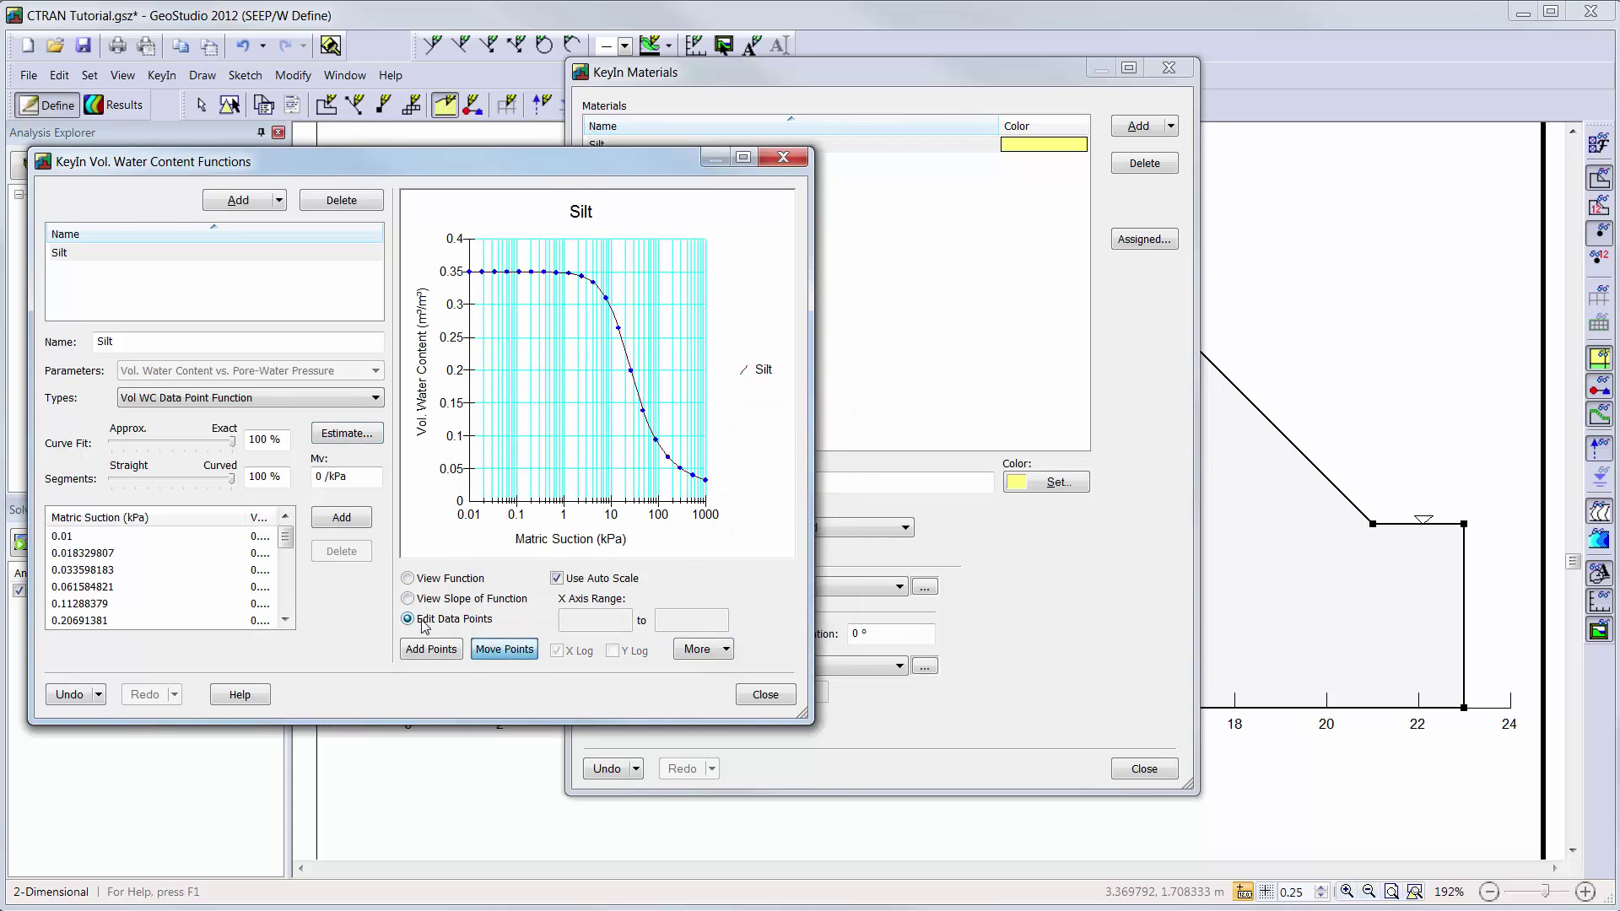
{"action": "left_click", "coordinate": [361, 477]}
{"action": "type", "text": "0.0001"}
{"action": "key", "text": "Return"}
Assign the Silt water content function to the Silt material
{"action": "left_click", "coordinate": [765, 694]}
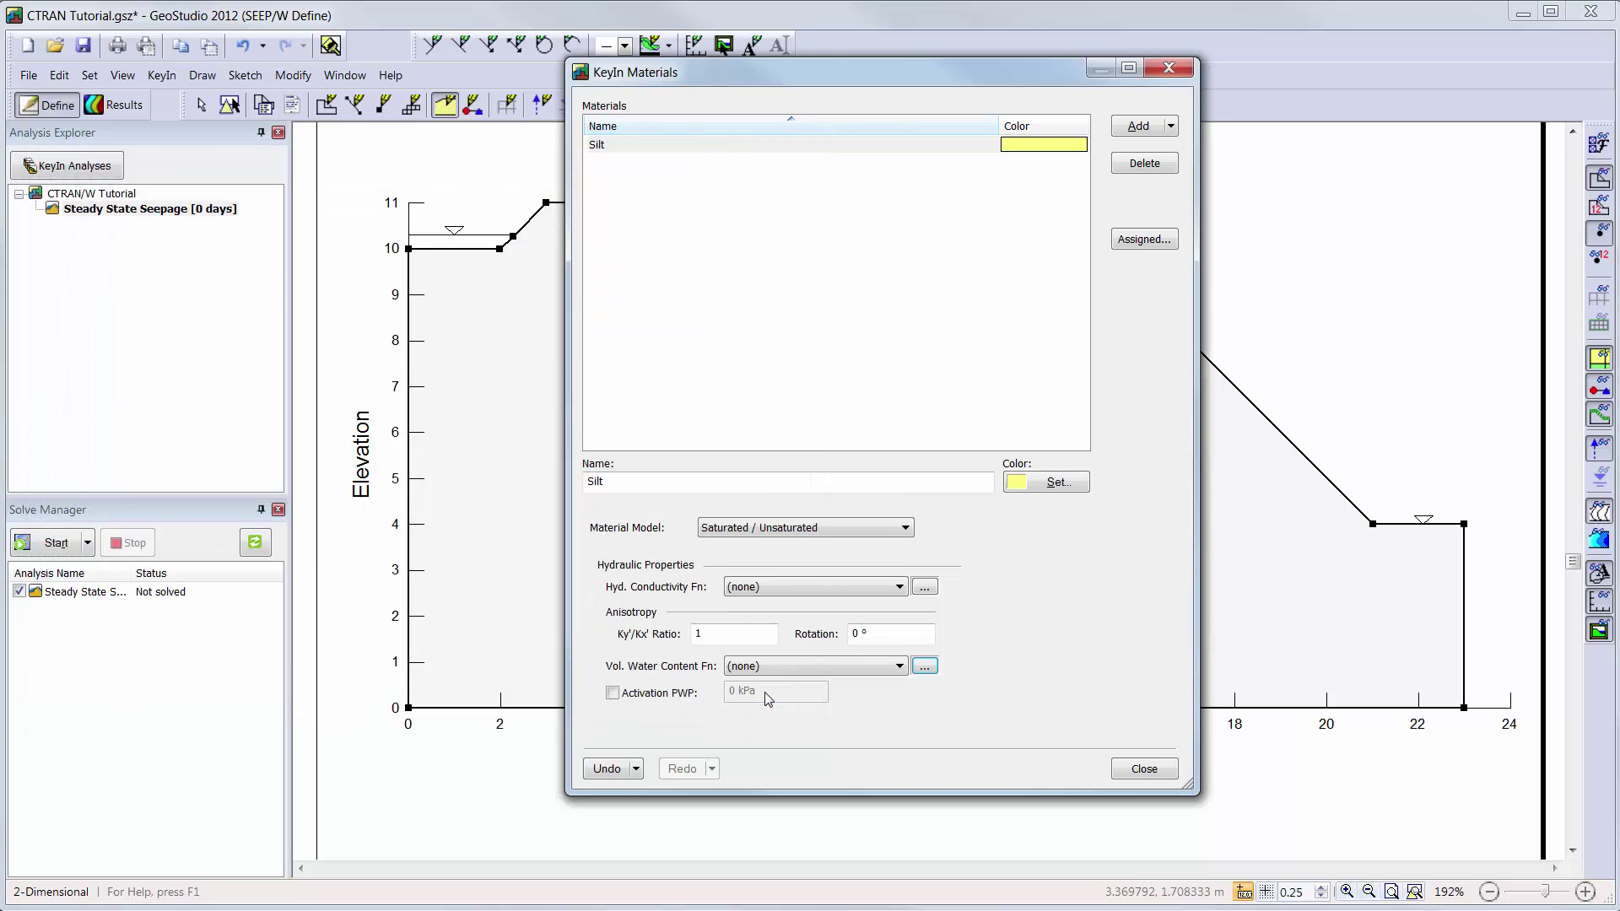
{"action": "left_click", "coordinate": [899, 666]}
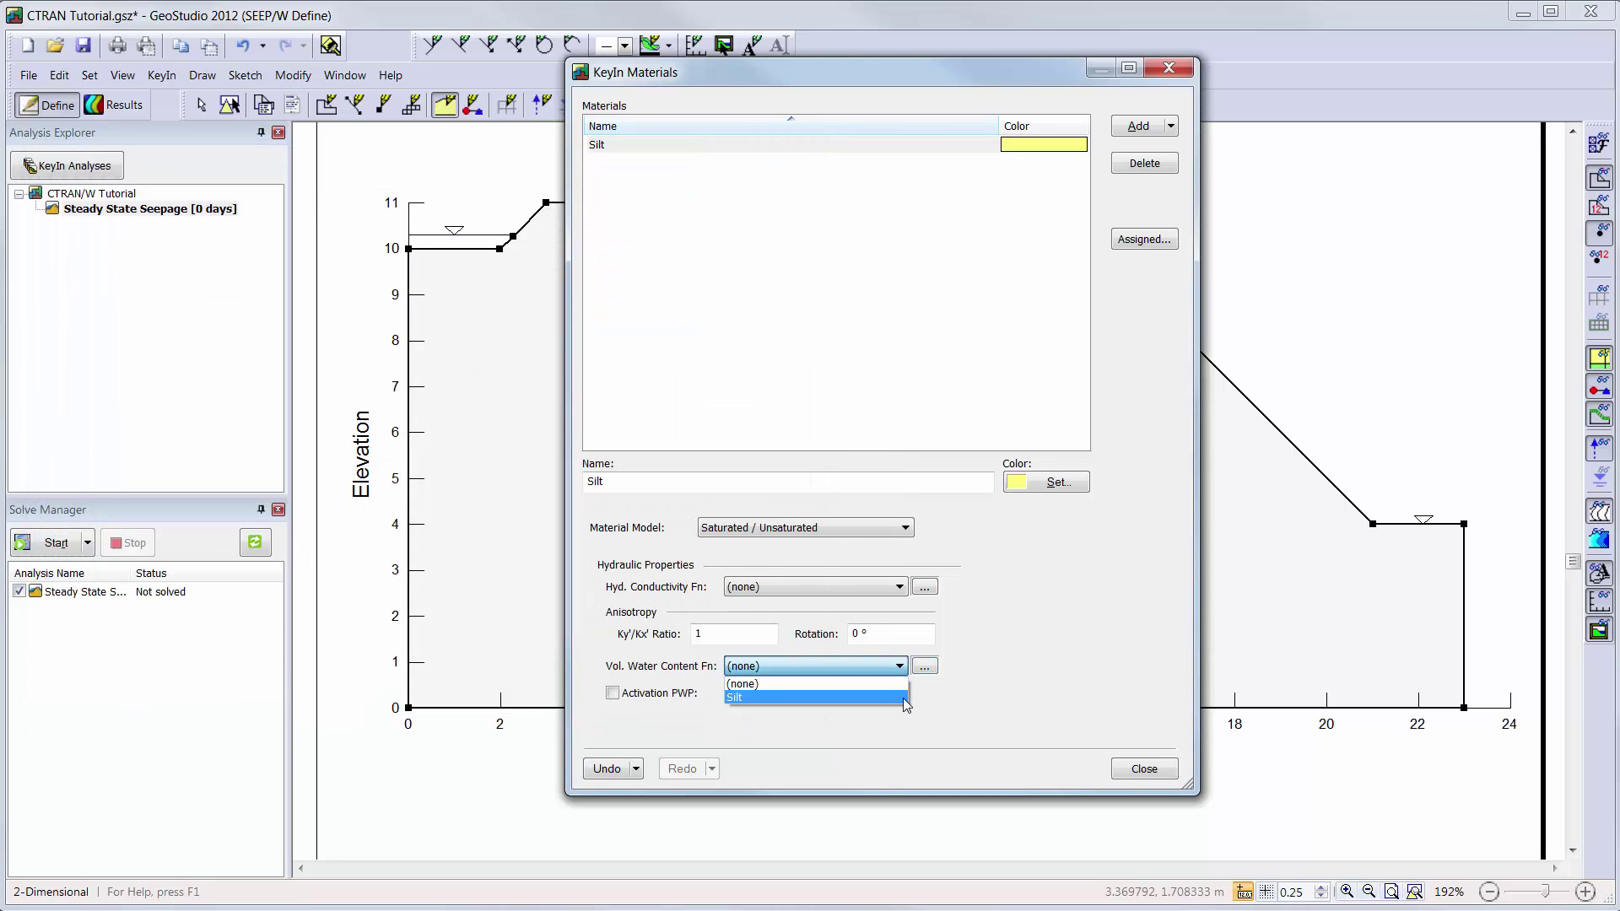
{"action": "left_click", "coordinate": [904, 700]}
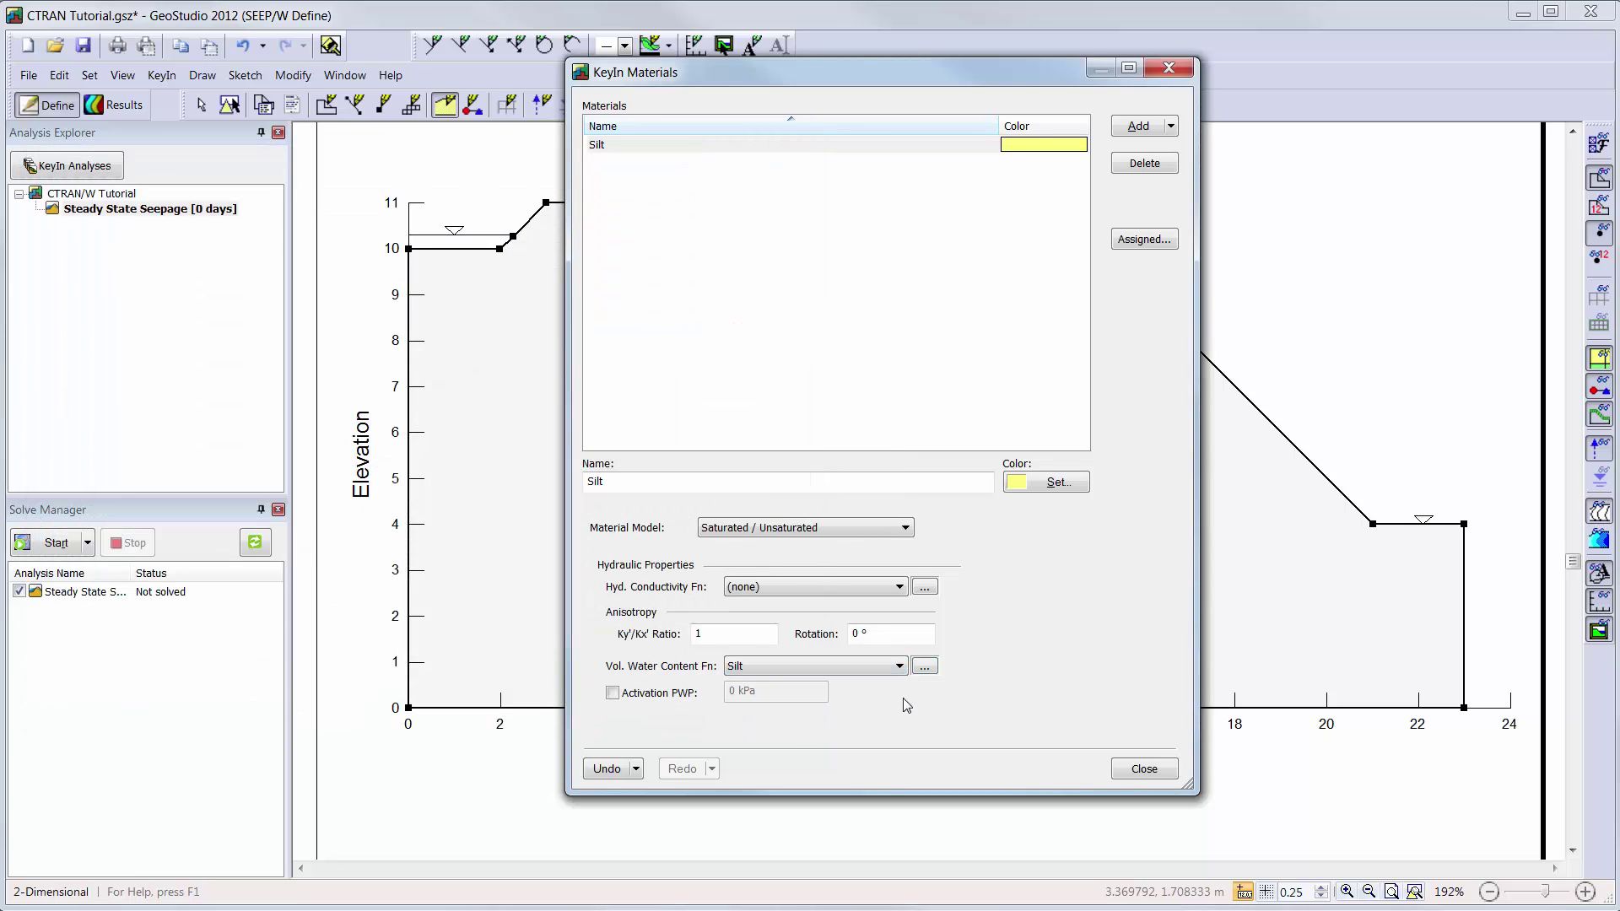
Create a hydraulic conductivity function named 'Silt material' of type Hyd K Data Point Function
{"action": "left_click", "coordinate": [925, 586]}
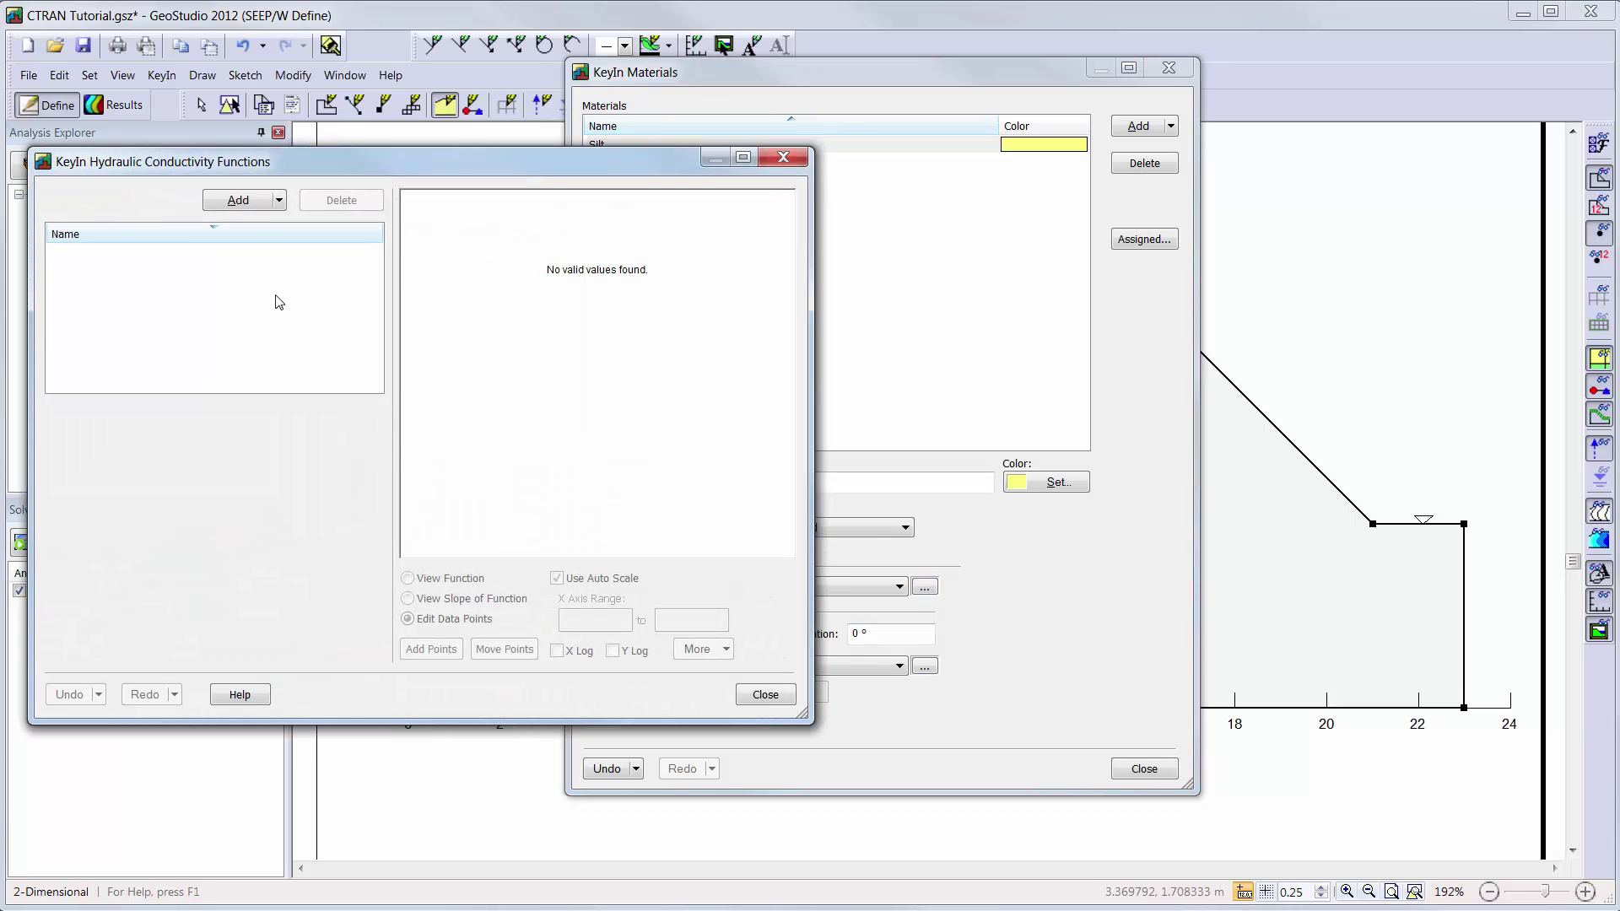
{"action": "left_click", "coordinate": [238, 200]}
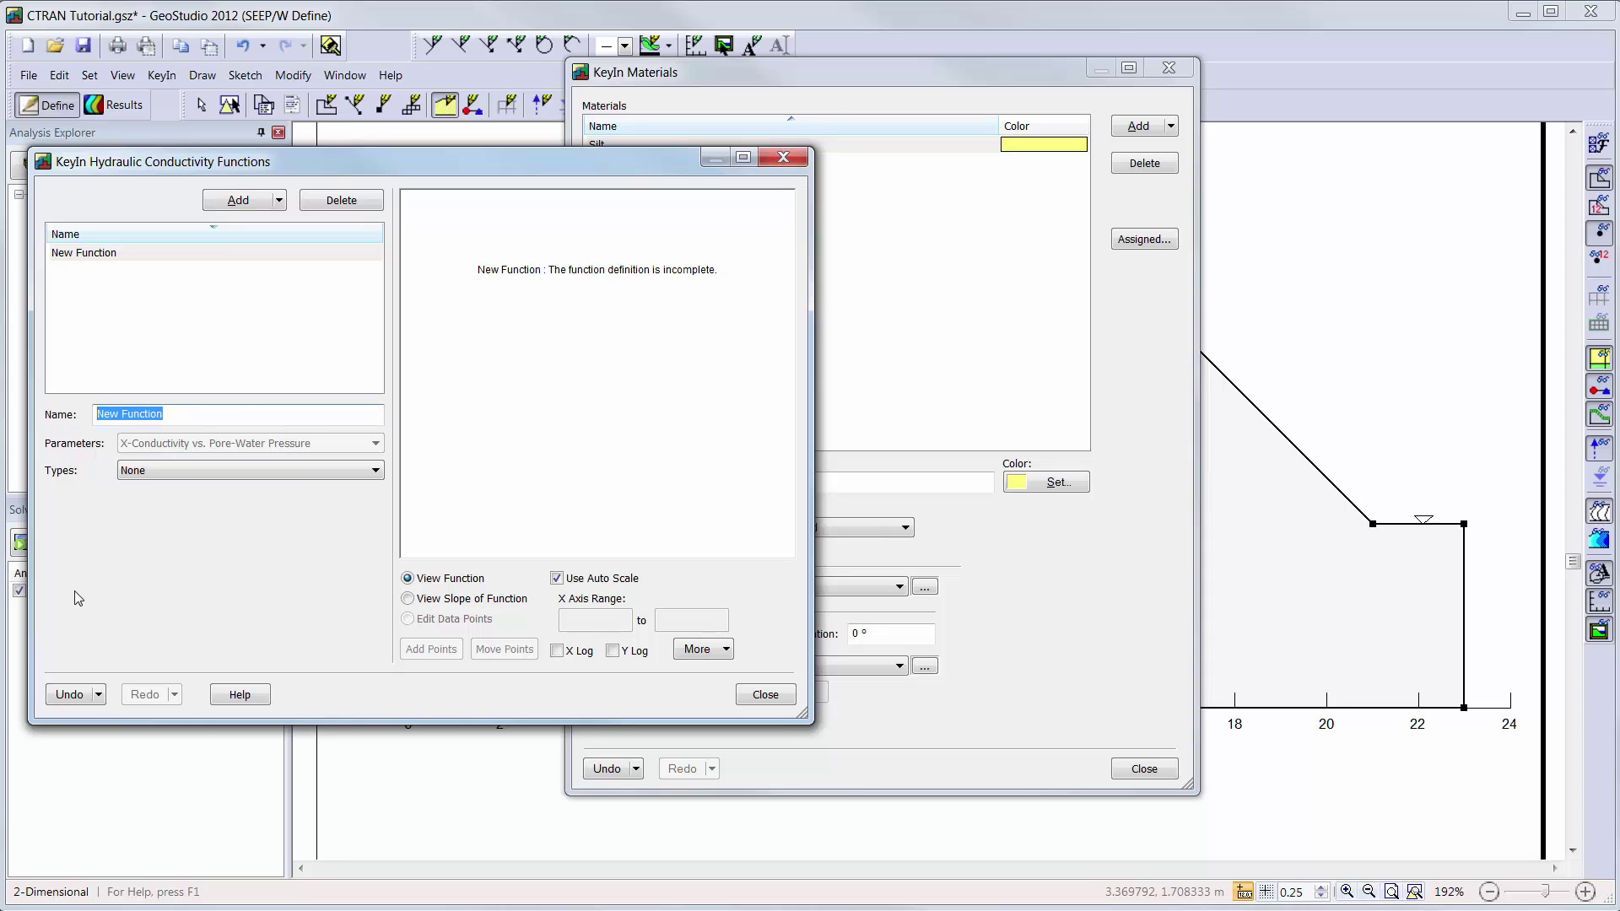
{"action": "type", "text": "Silt material"}
{"action": "left_click", "coordinate": [331, 469]}
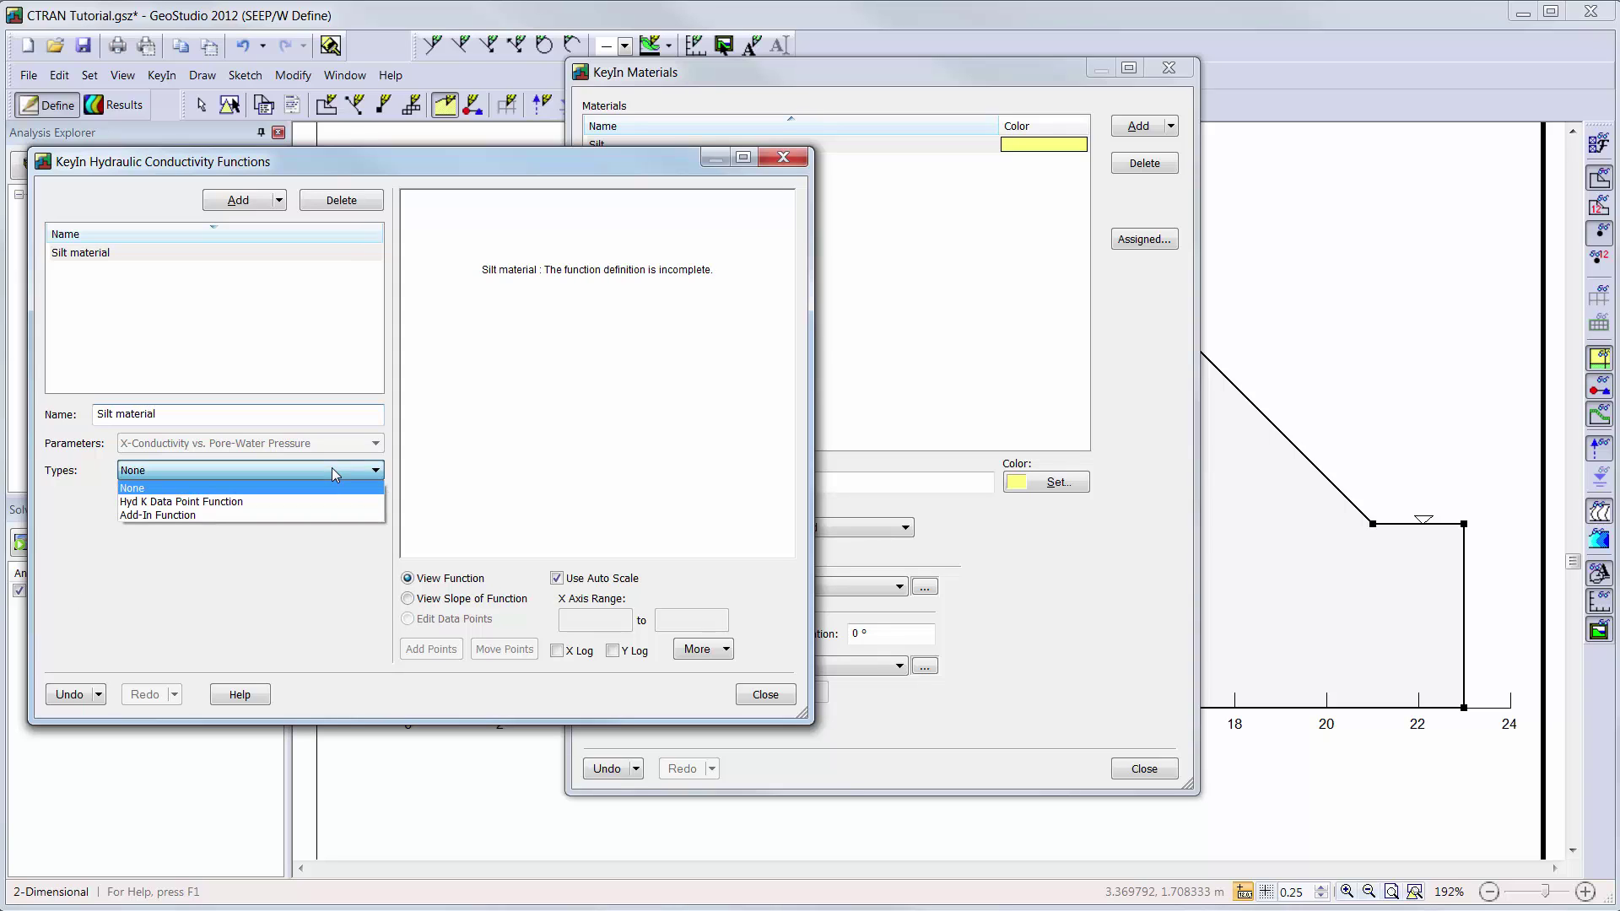
{"action": "left_click", "coordinate": [323, 501]}
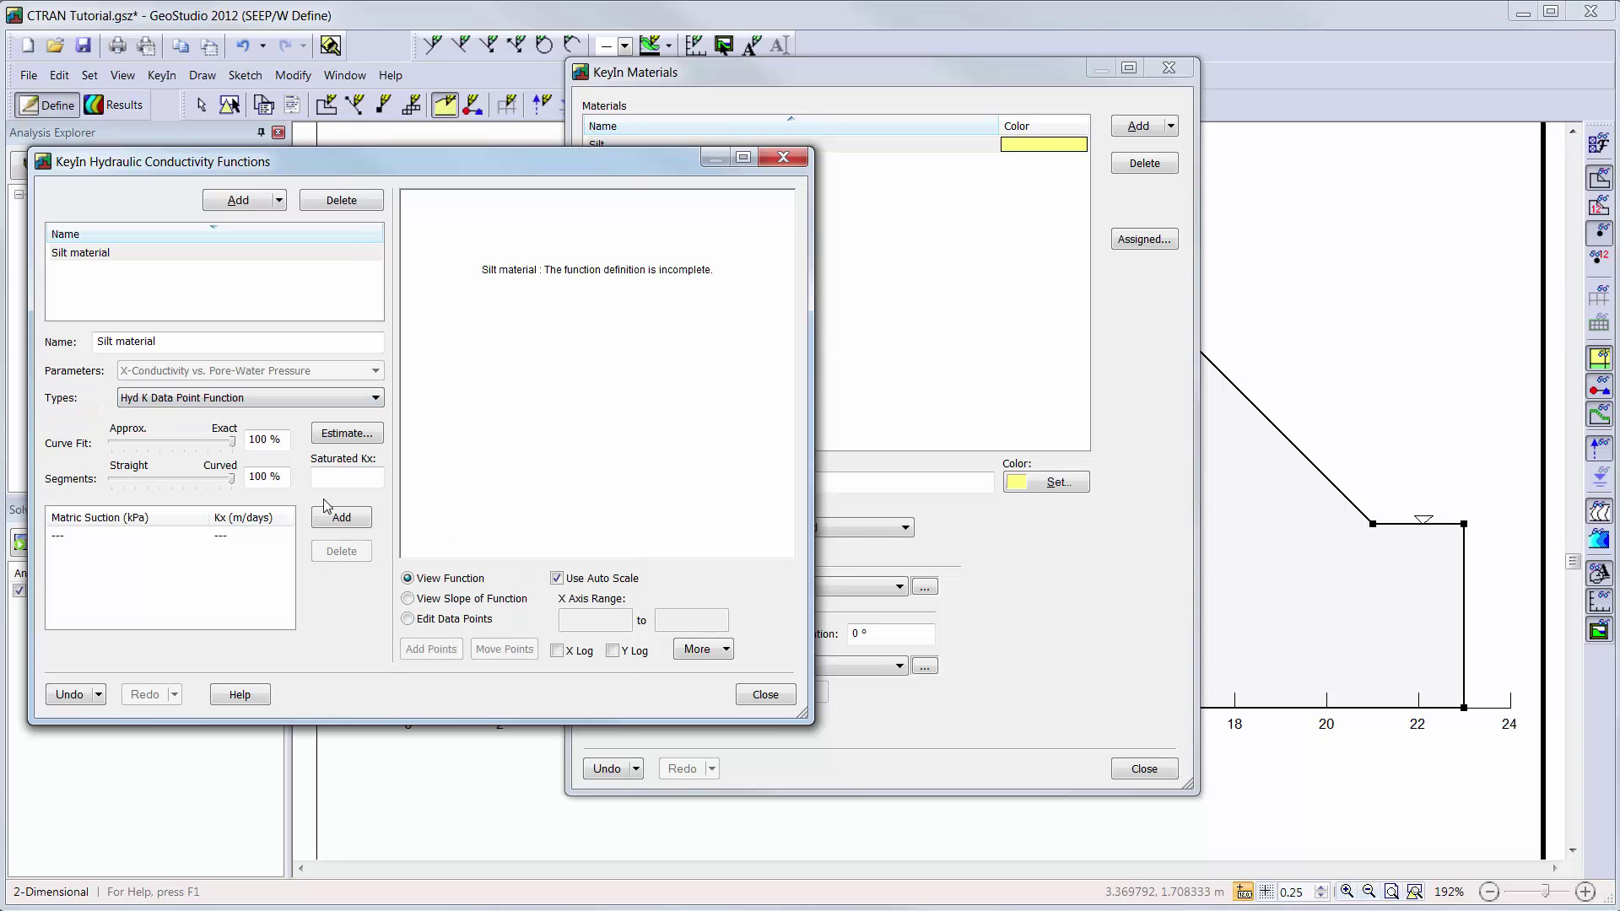
Estimate the conductivity curve with Fredlund & Xing, the Silt water content function and saturated Kx 0.01 m/days
{"action": "left_click", "coordinate": [352, 434]}
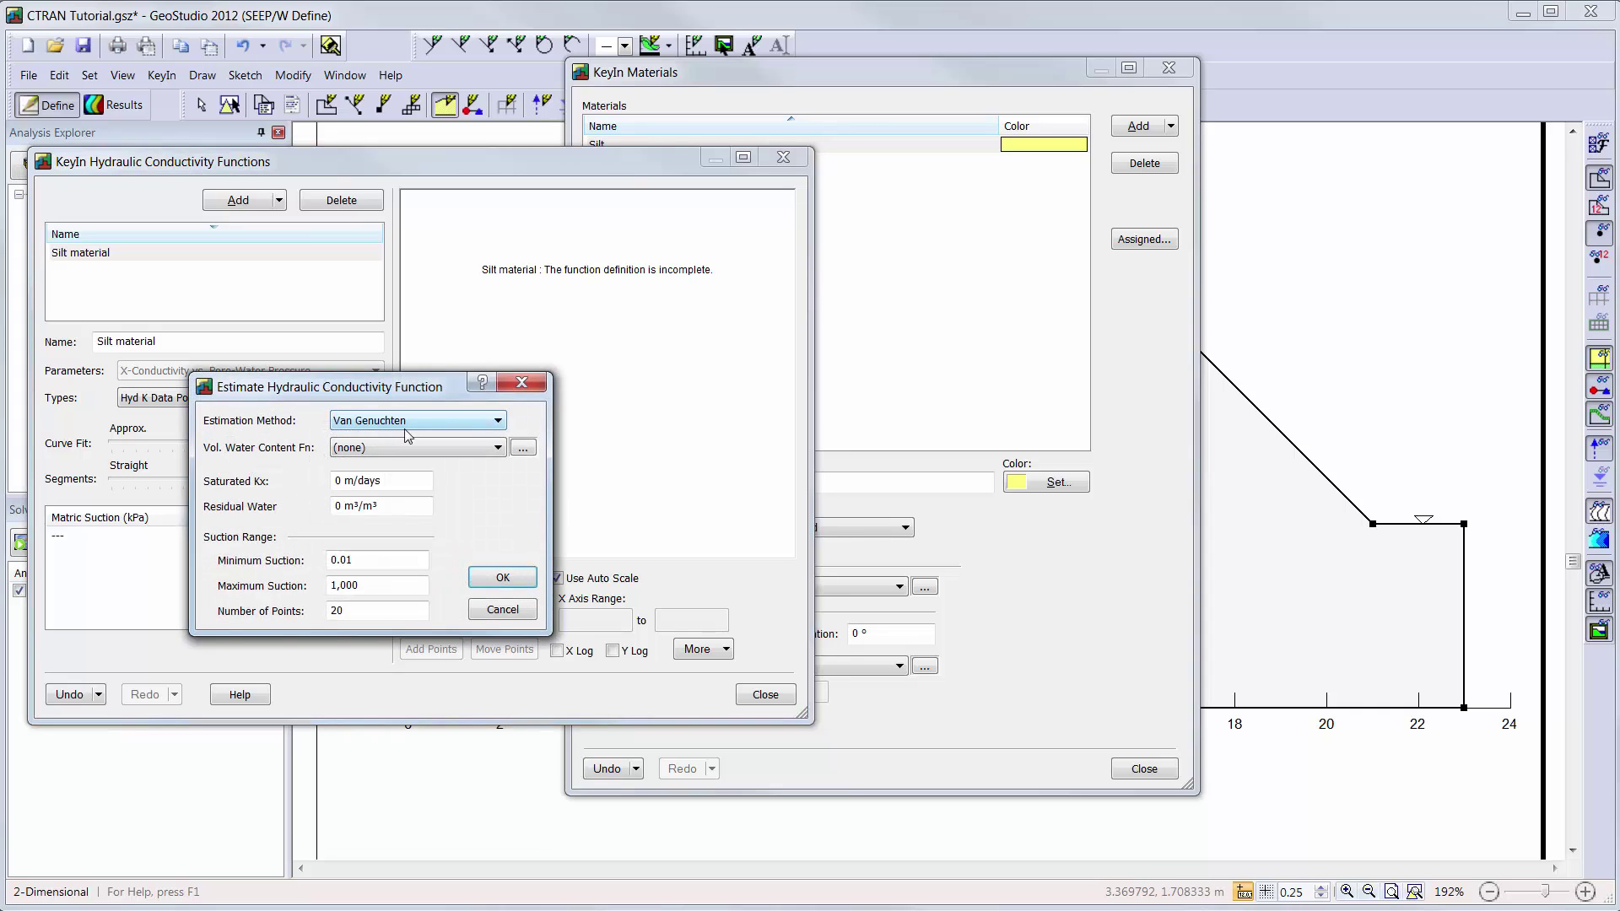
{"action": "left_click", "coordinate": [498, 421]}
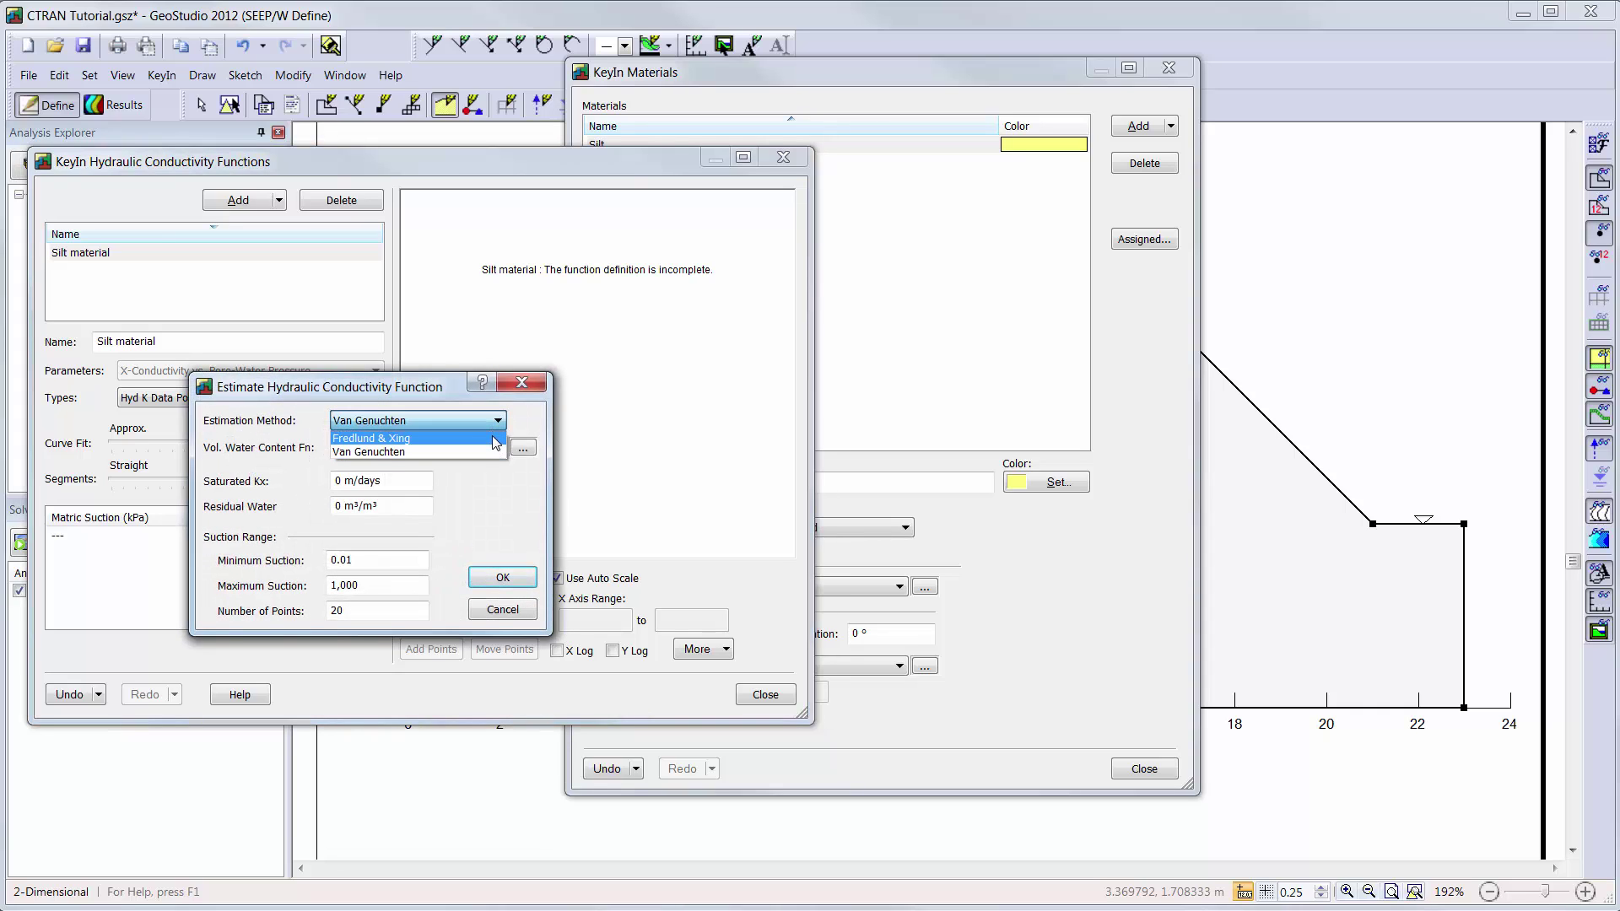
{"action": "left_click", "coordinate": [496, 438]}
{"action": "left_click", "coordinate": [497, 450]}
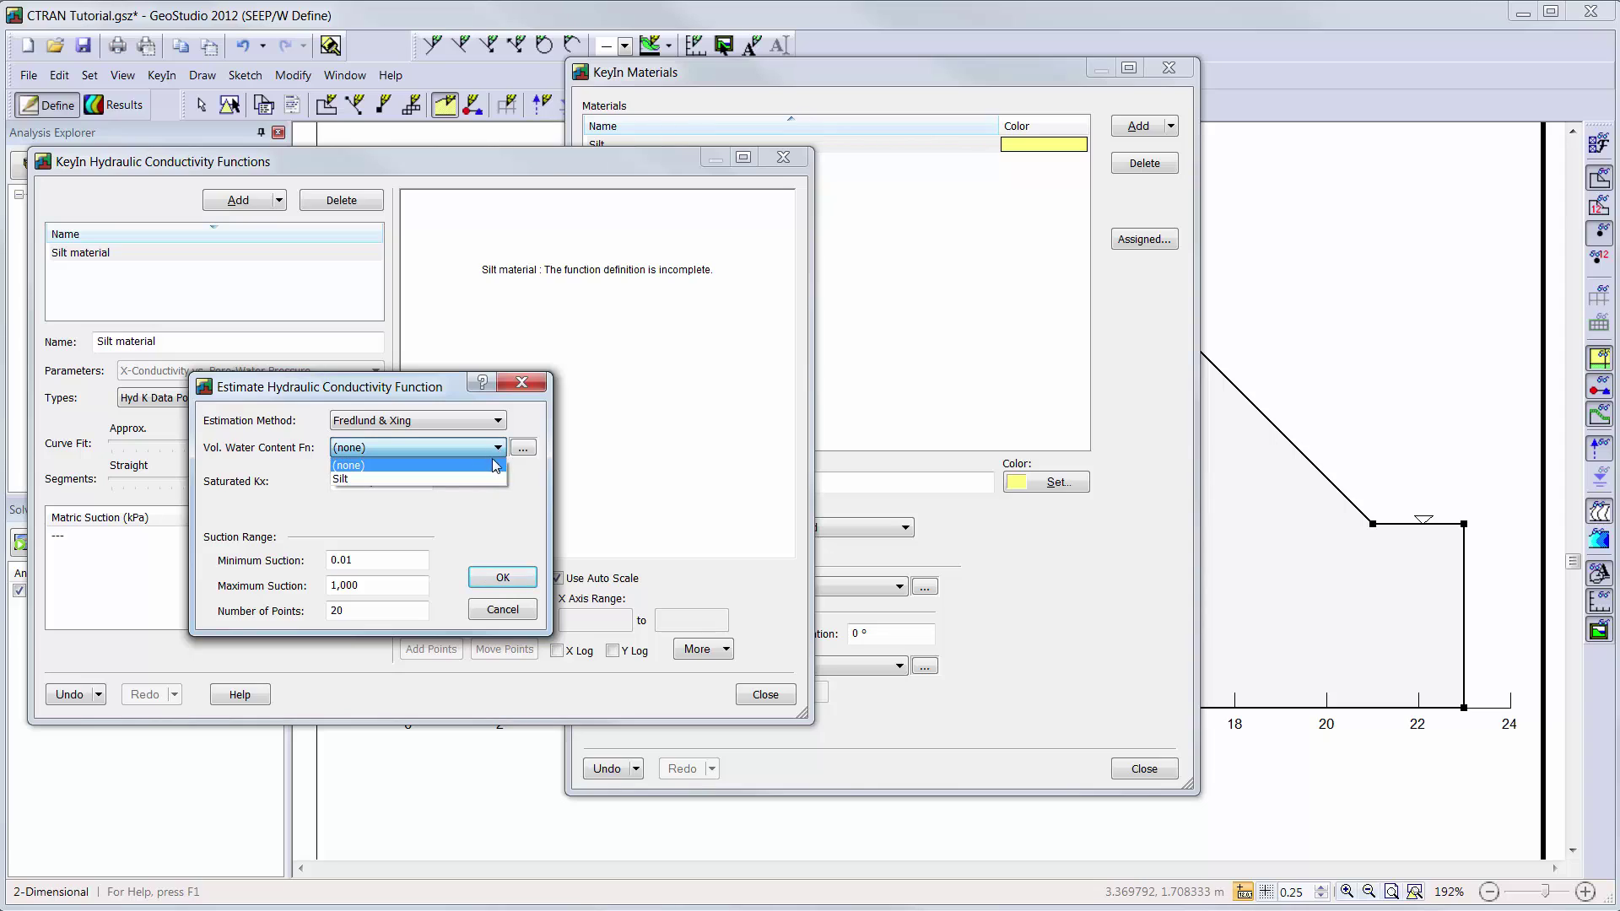
{"action": "left_click", "coordinate": [493, 479]}
{"action": "left_click", "coordinate": [324, 480]}
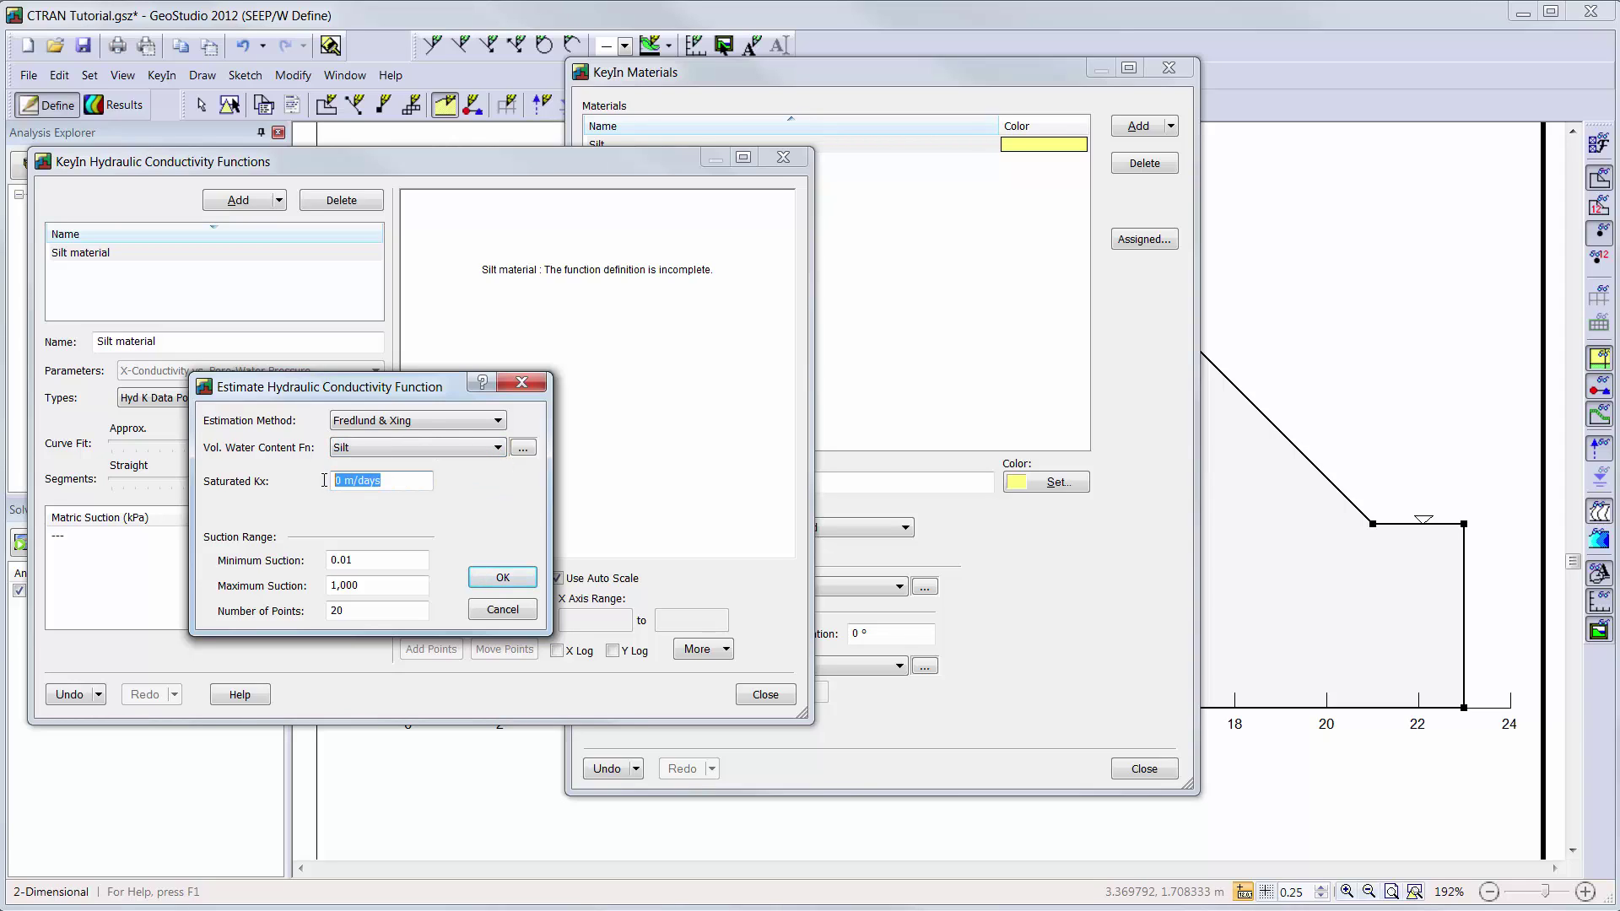
{"action": "type", "text": "0.01"}
{"action": "key", "text": "Tab"}
{"action": "left_click", "coordinate": [503, 579]}
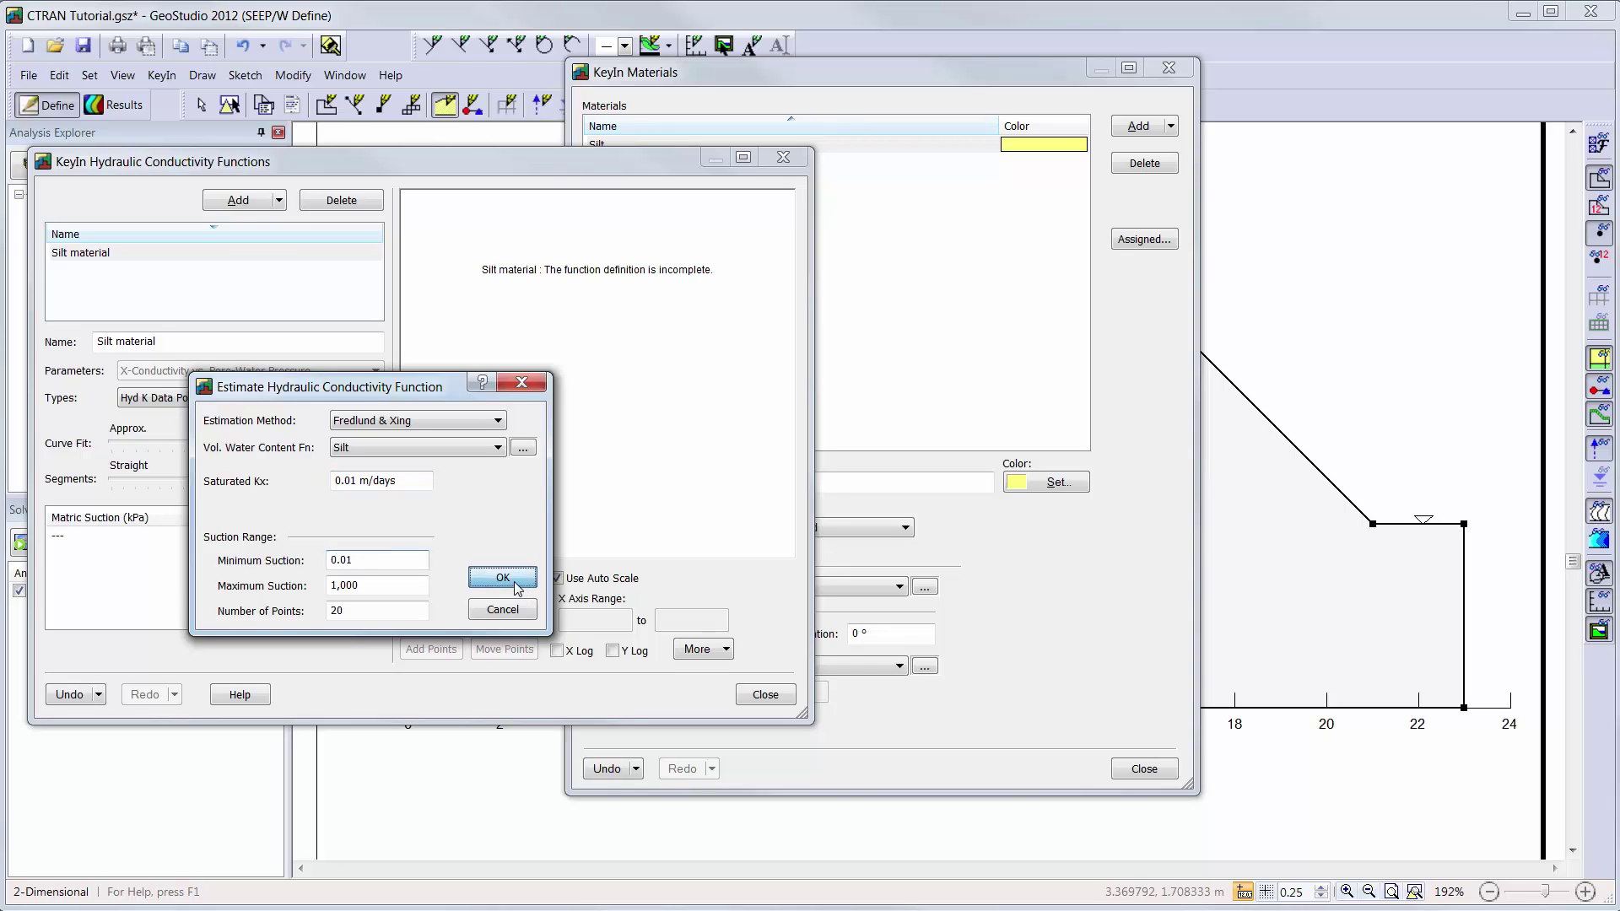
{"action": "left_click", "coordinate": [486, 621]}
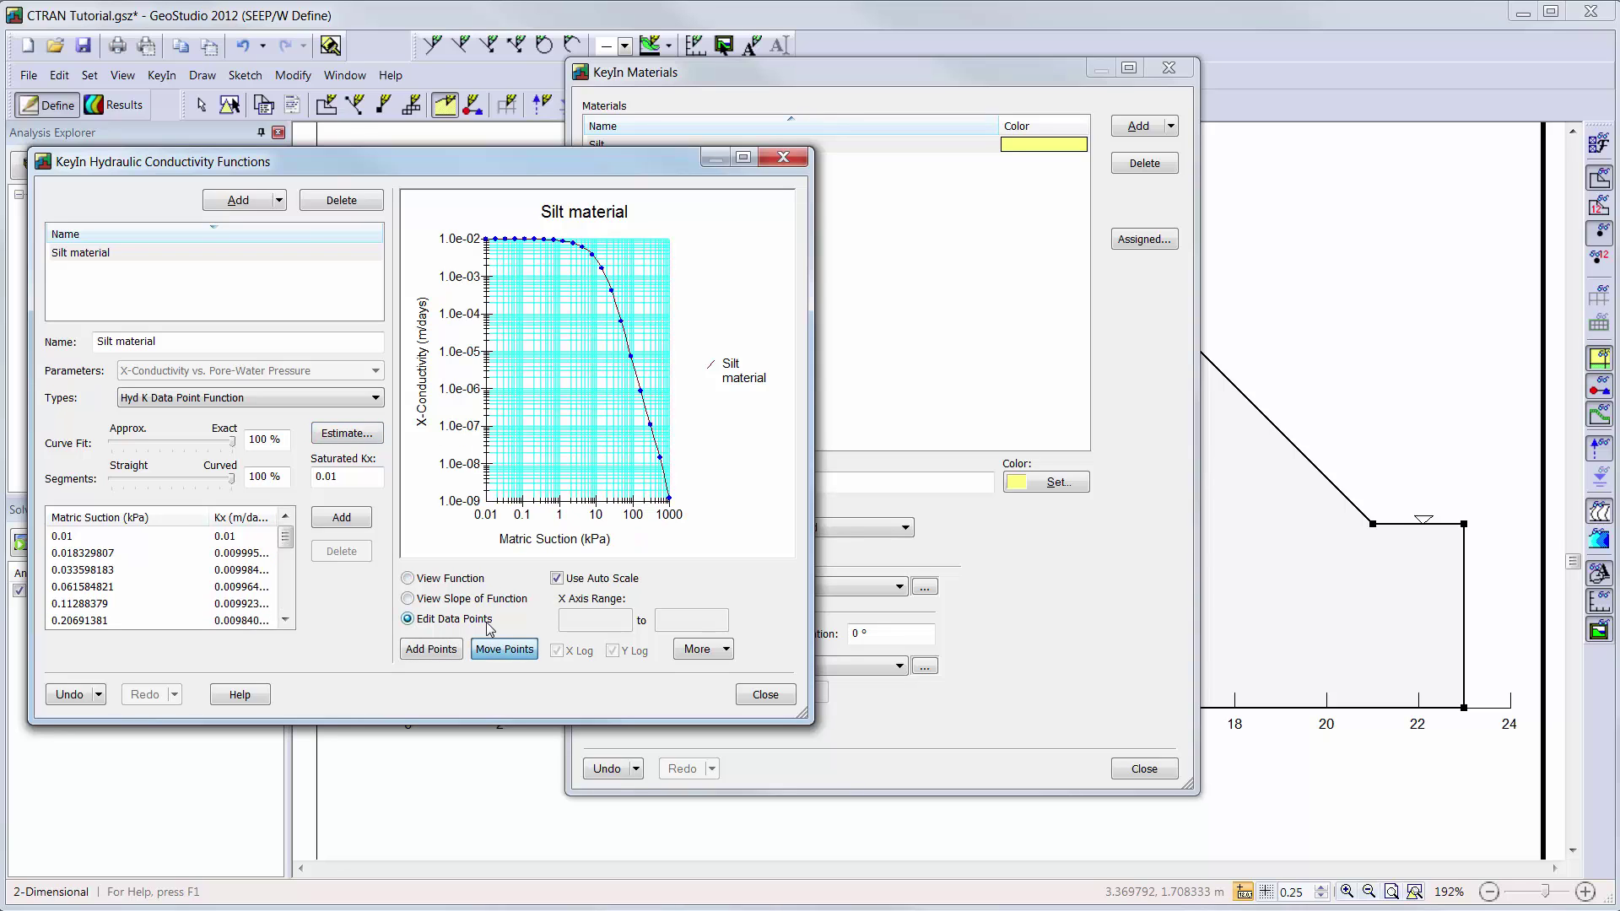
{"action": "left_click", "coordinate": [766, 695]}
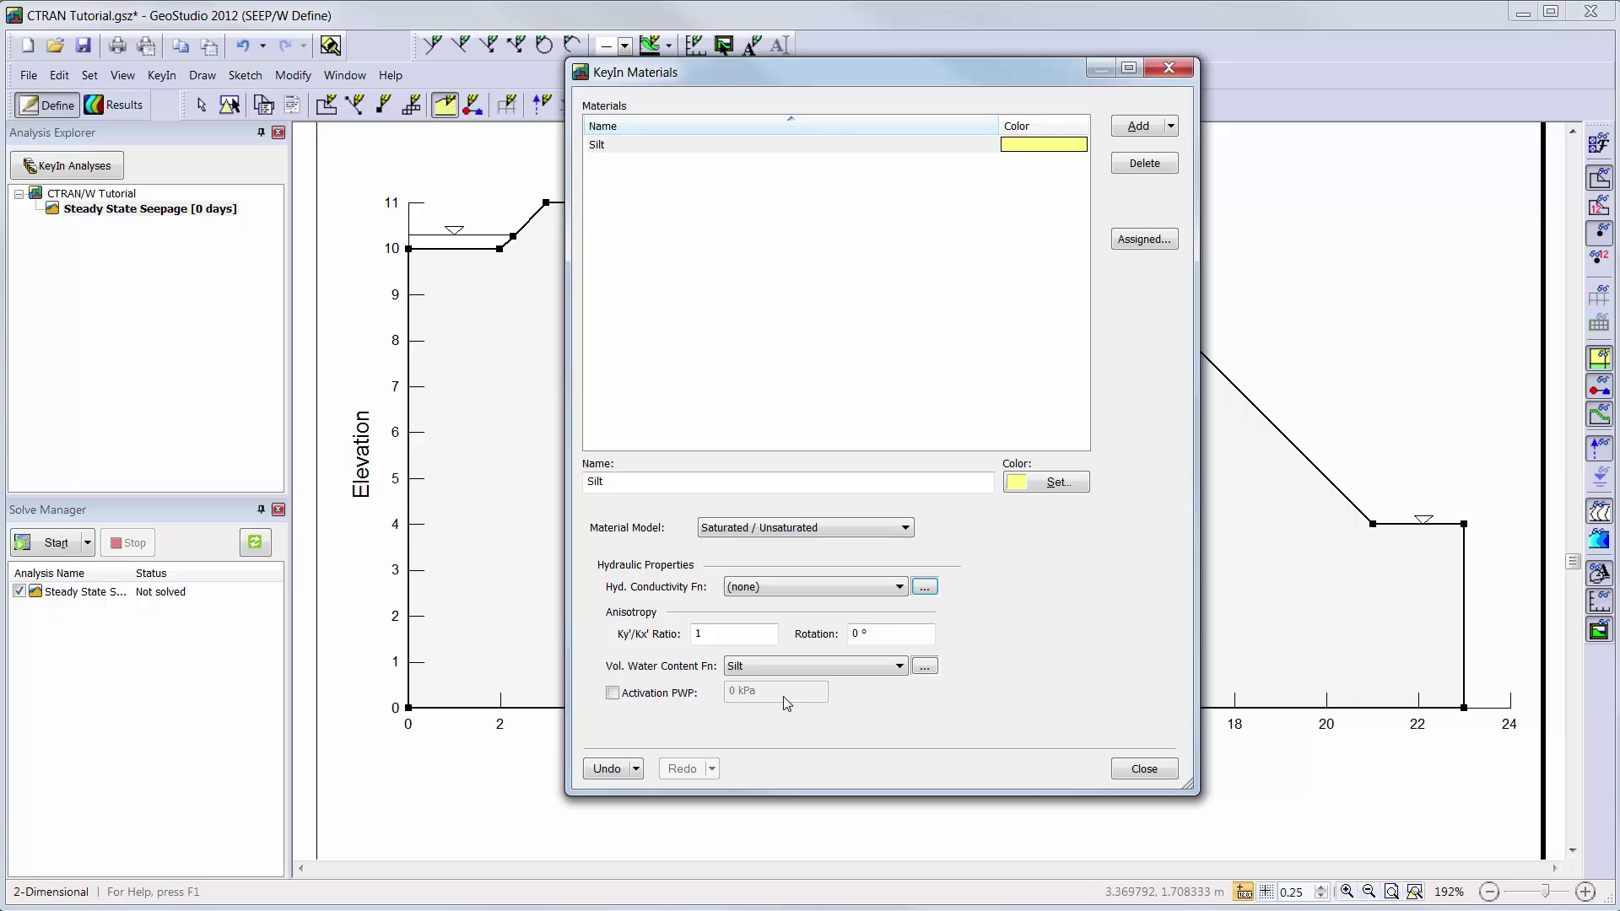
Assign the 'Silt material' conductivity function to Silt and close the materials editor
{"action": "left_click", "coordinate": [901, 591]}
{"action": "left_click", "coordinate": [892, 613]}
{"action": "left_click", "coordinate": [1145, 769]}
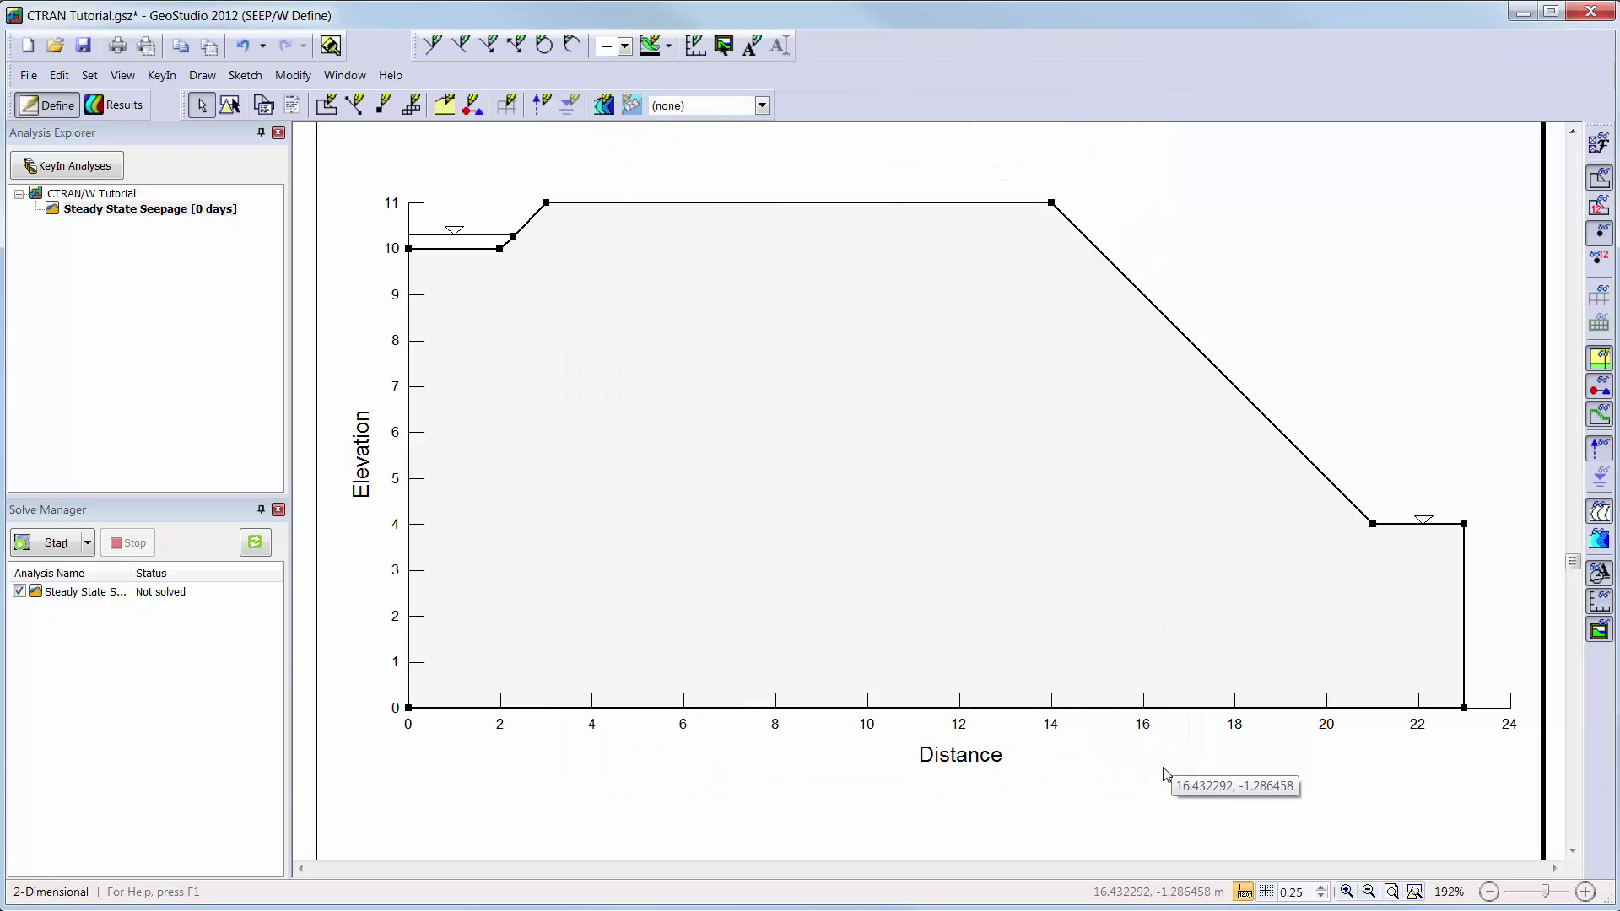
Fill the whole slope region with the 1 - Silt material
{"action": "left_click", "coordinate": [445, 105]}
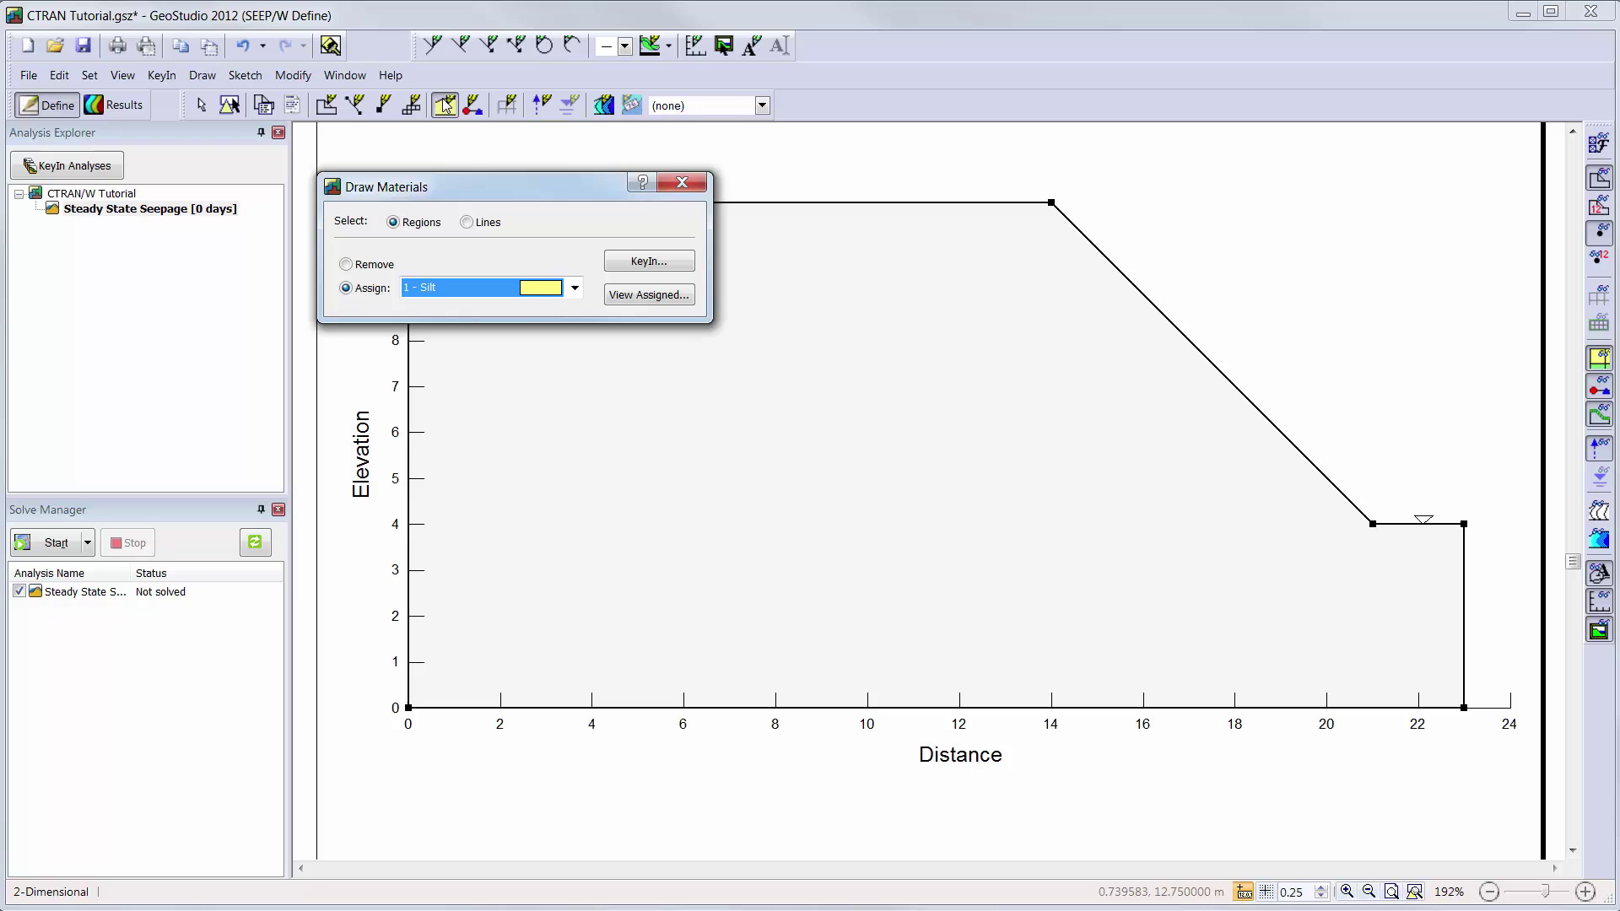
{"action": "left_click", "coordinate": [922, 391]}
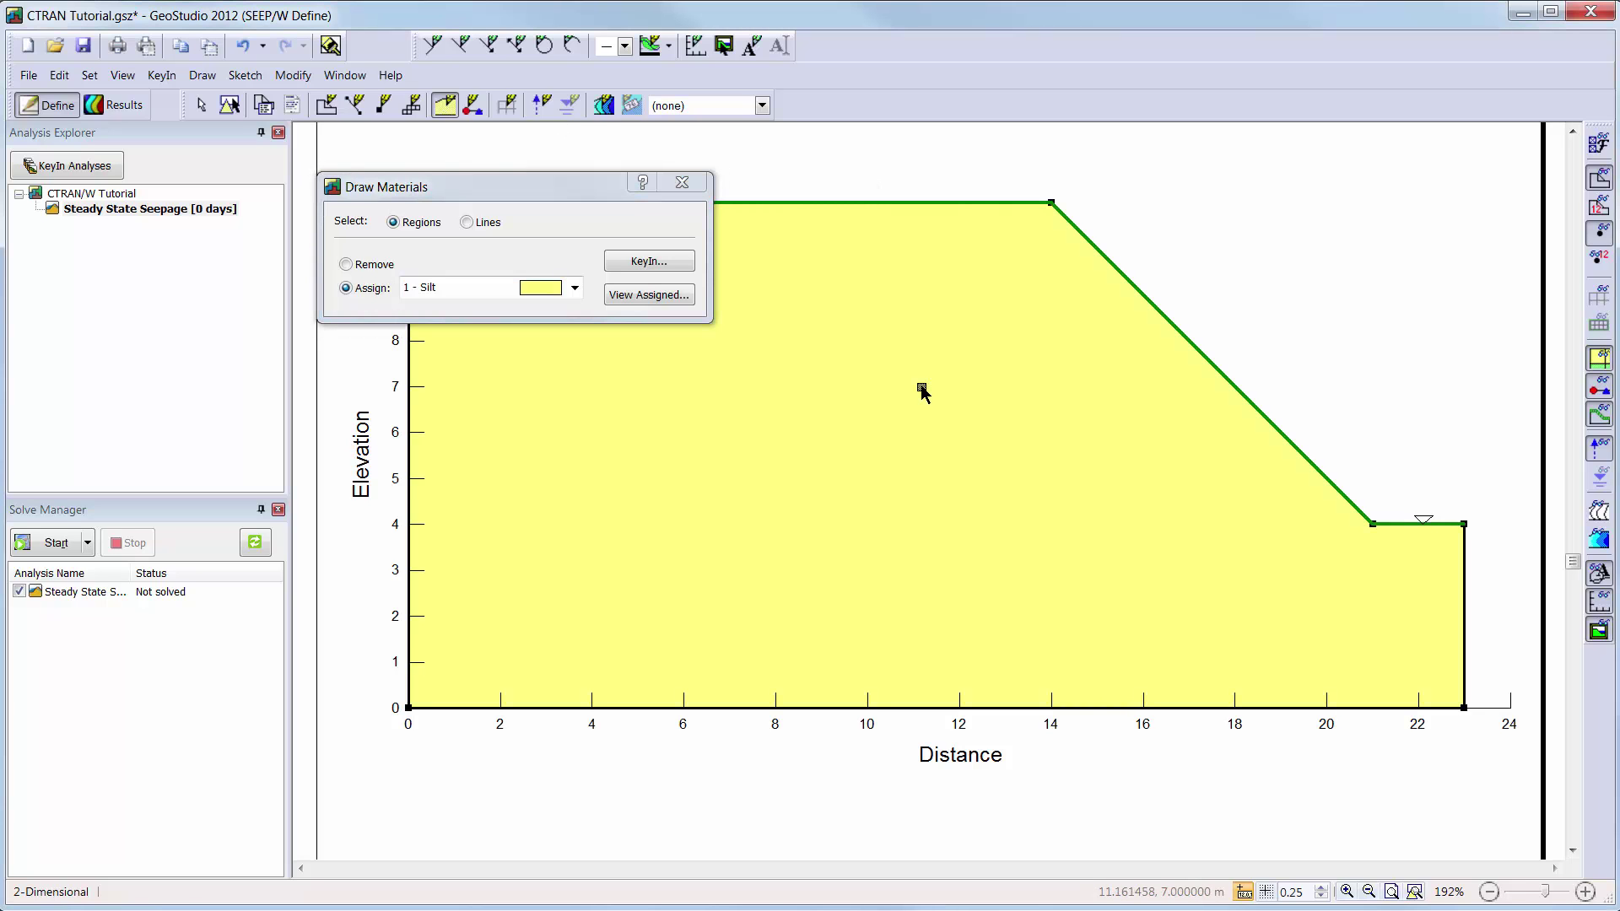
{"action": "left_click", "coordinate": [682, 183]}
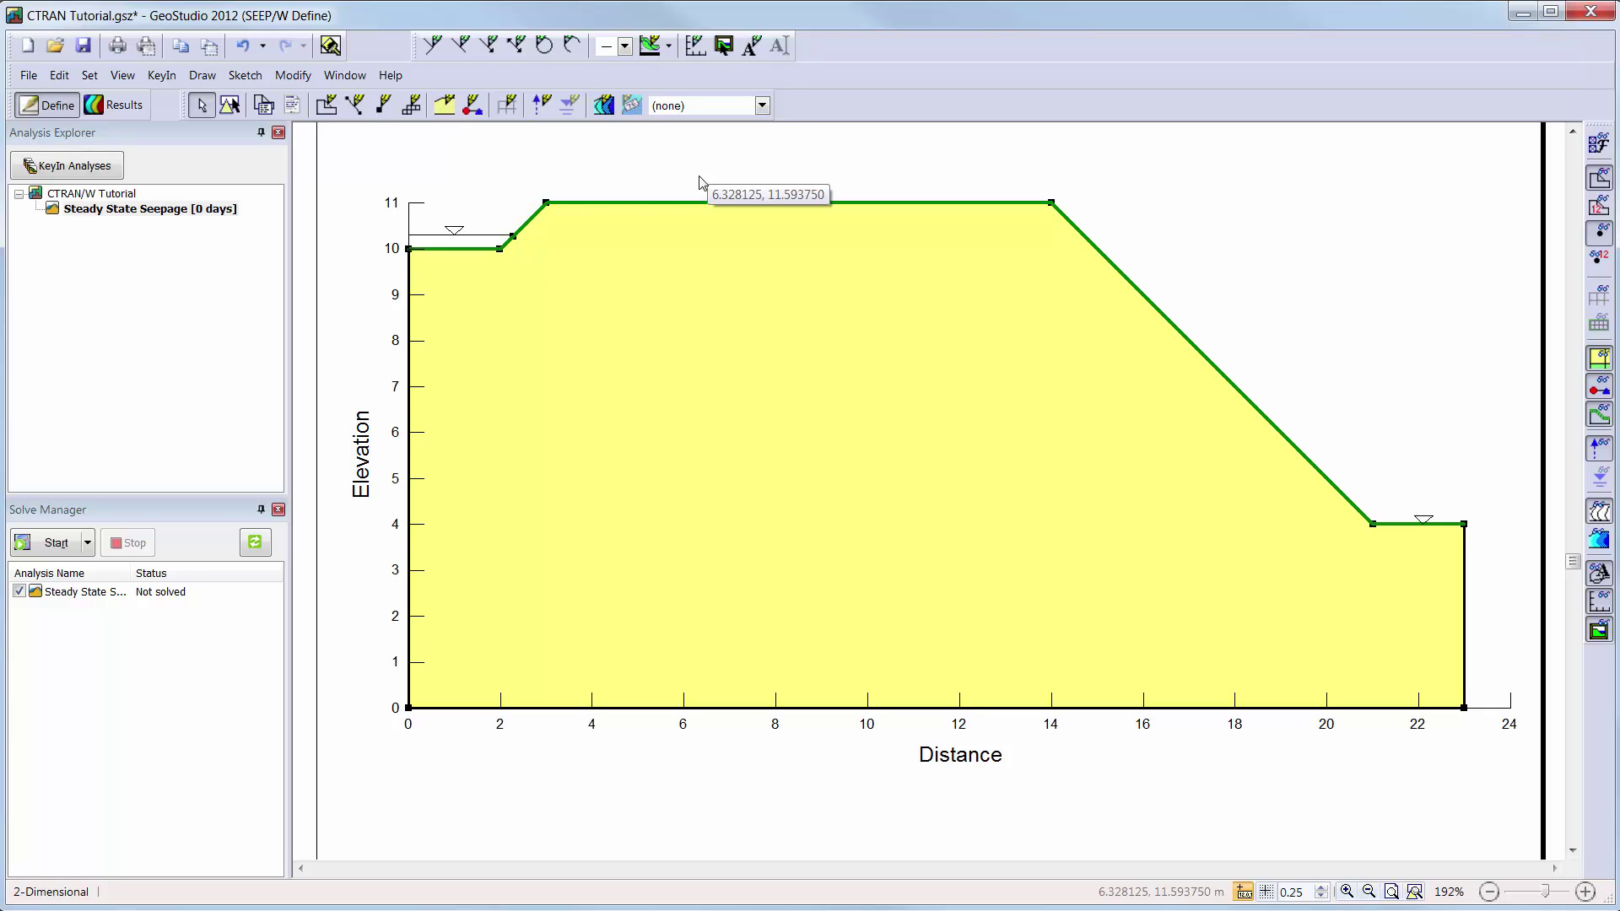
Review the existing Potential Seepage Face and Zero Pressure boundary conditions
{"action": "left_click", "coordinate": [178, 81]}
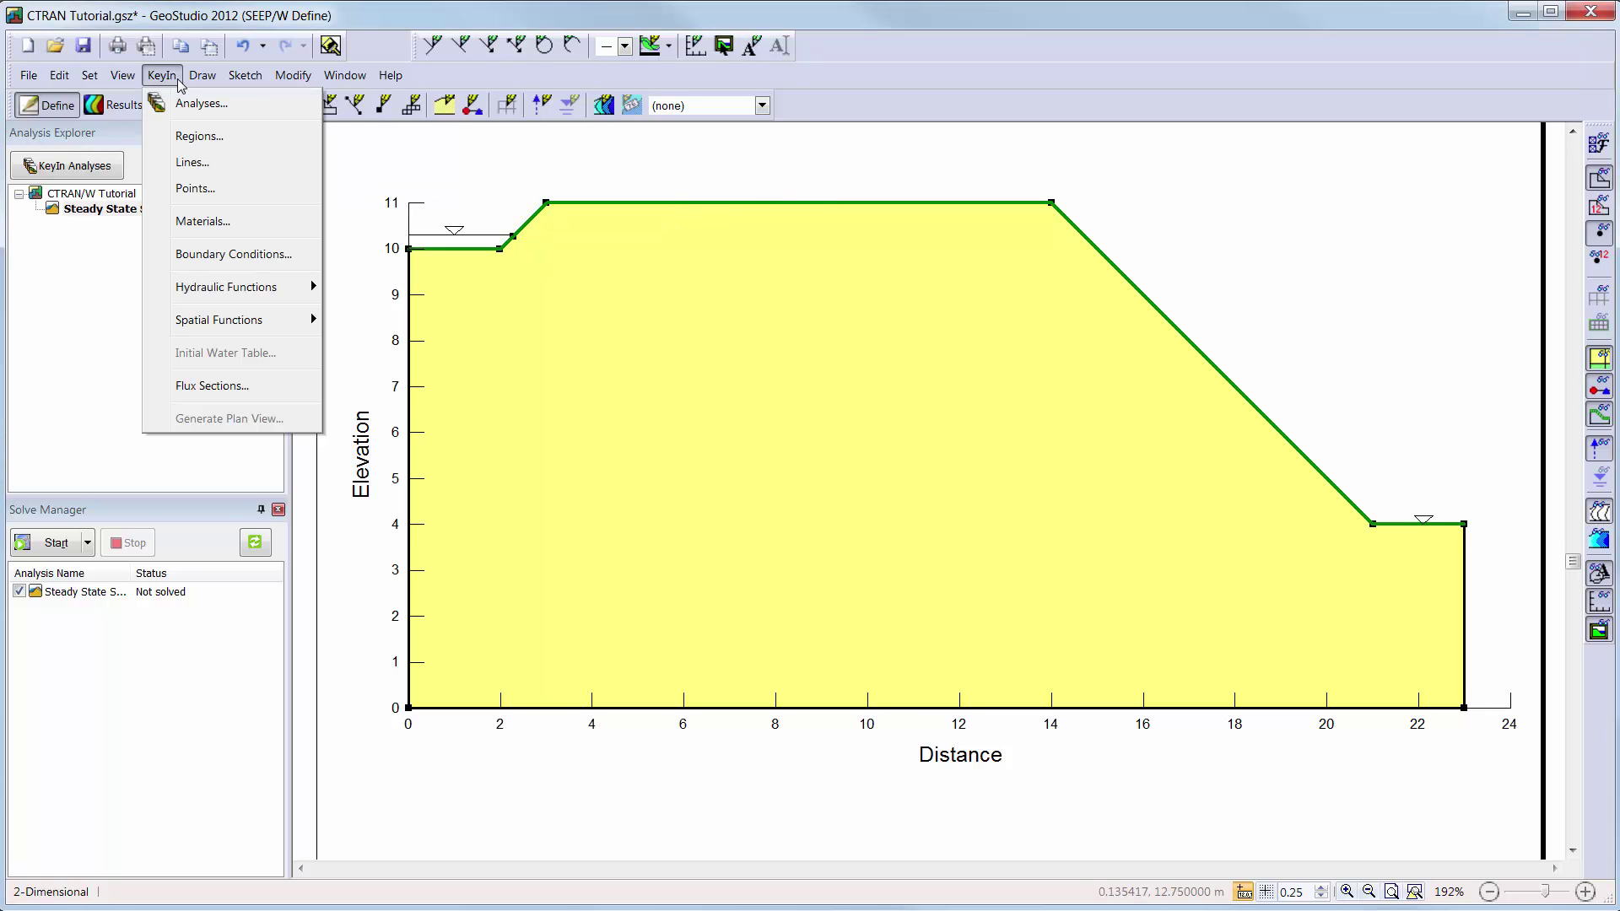
{"action": "left_click", "coordinate": [201, 255]}
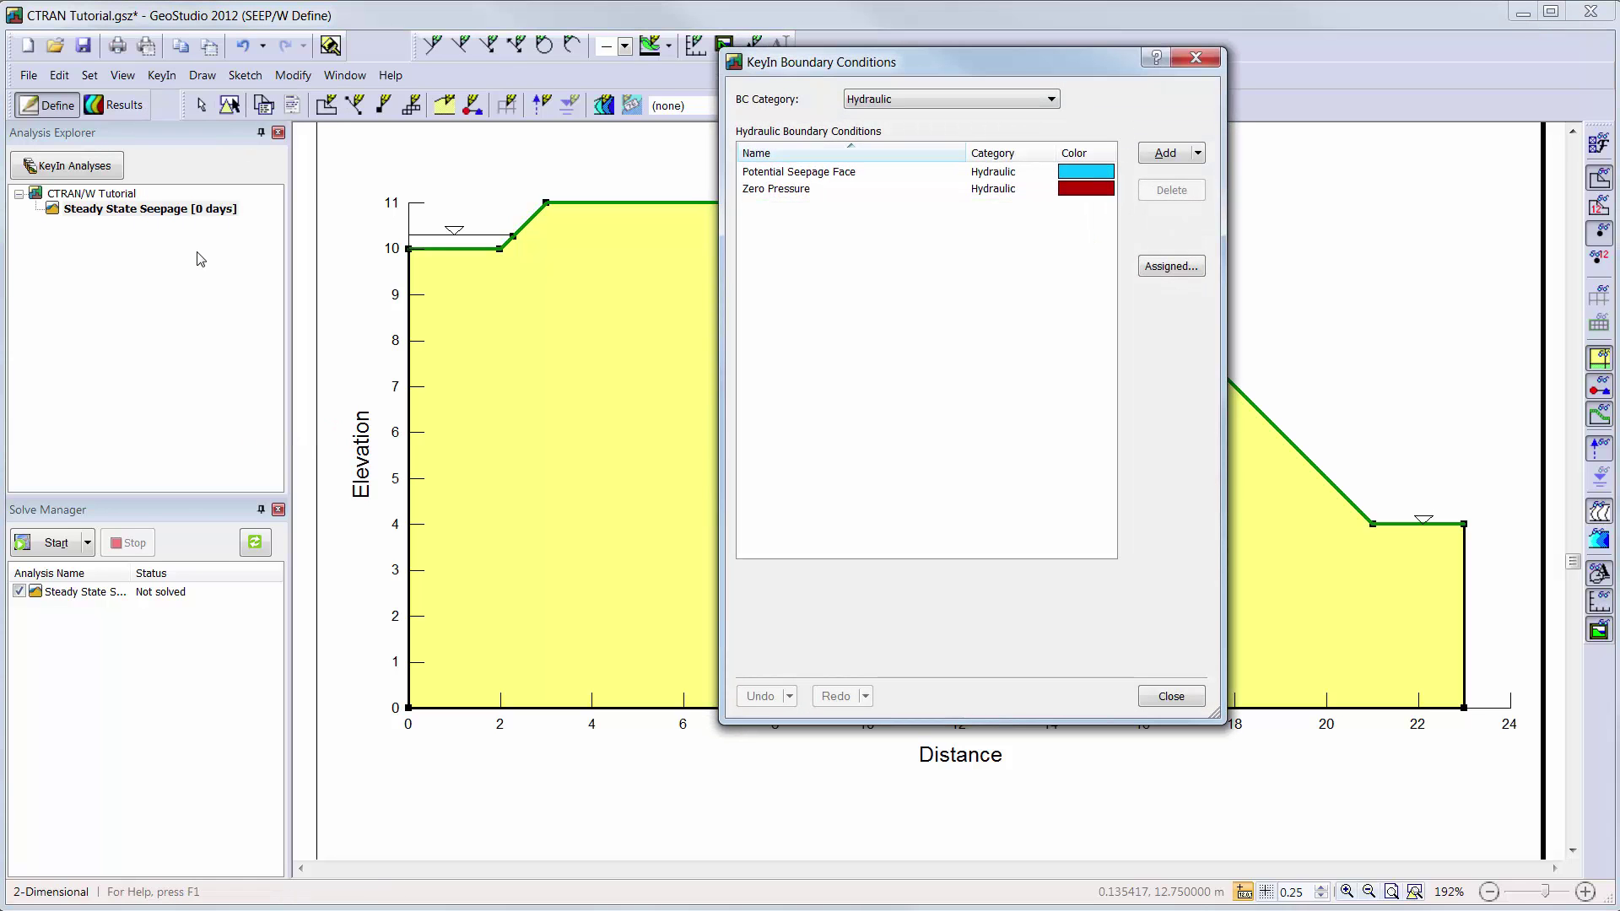
{"action": "left_click", "coordinate": [902, 175]}
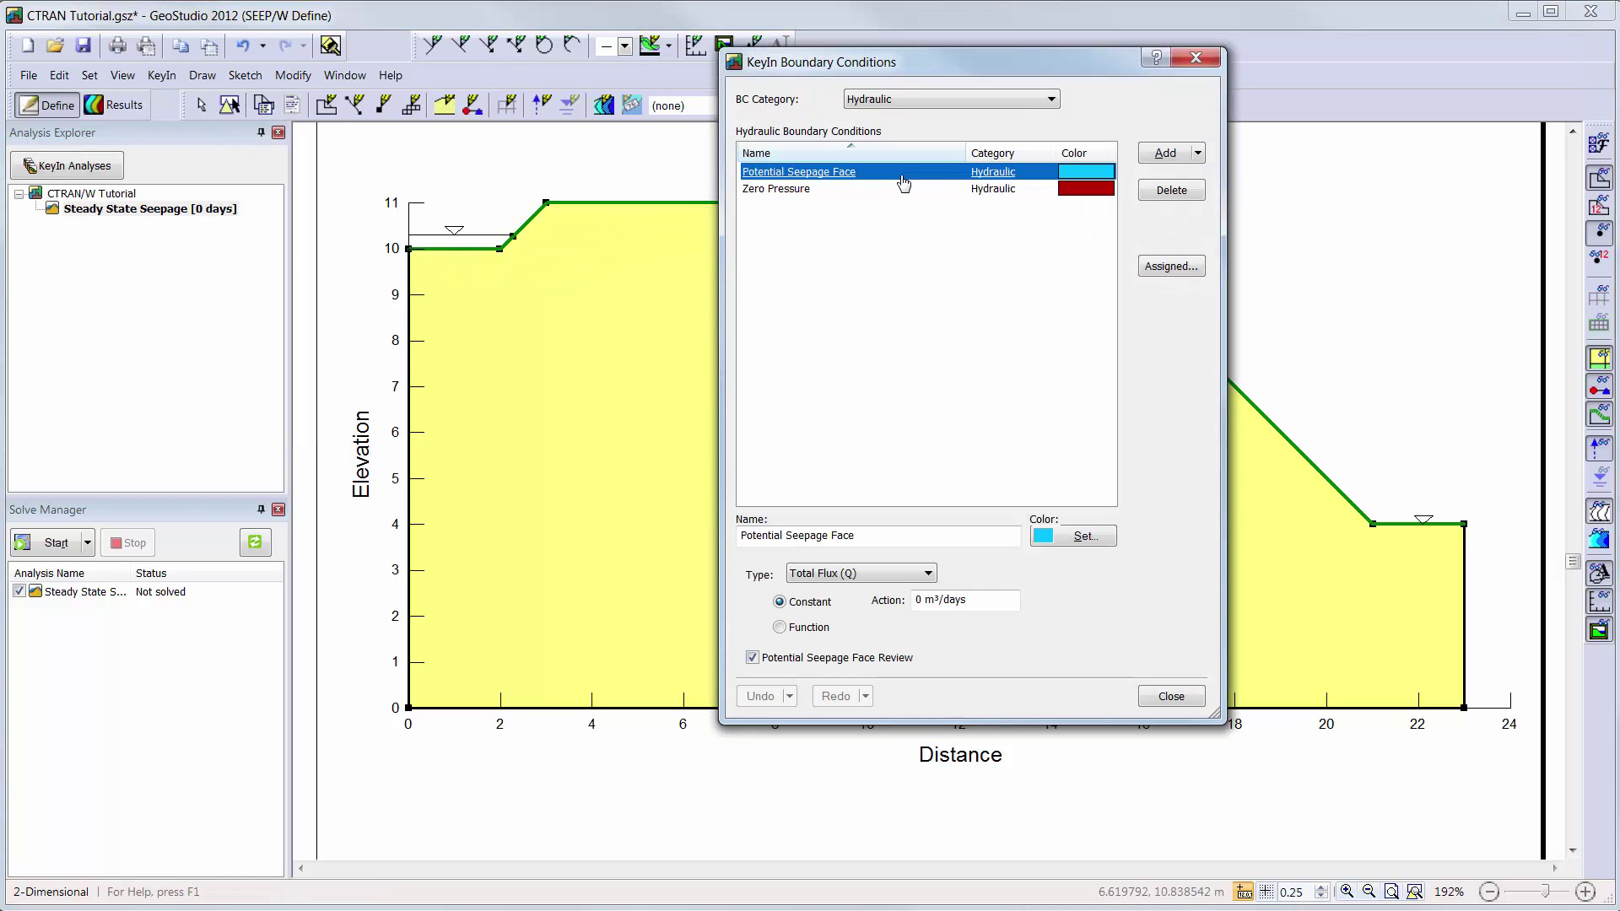
{"action": "left_click", "coordinate": [909, 192]}
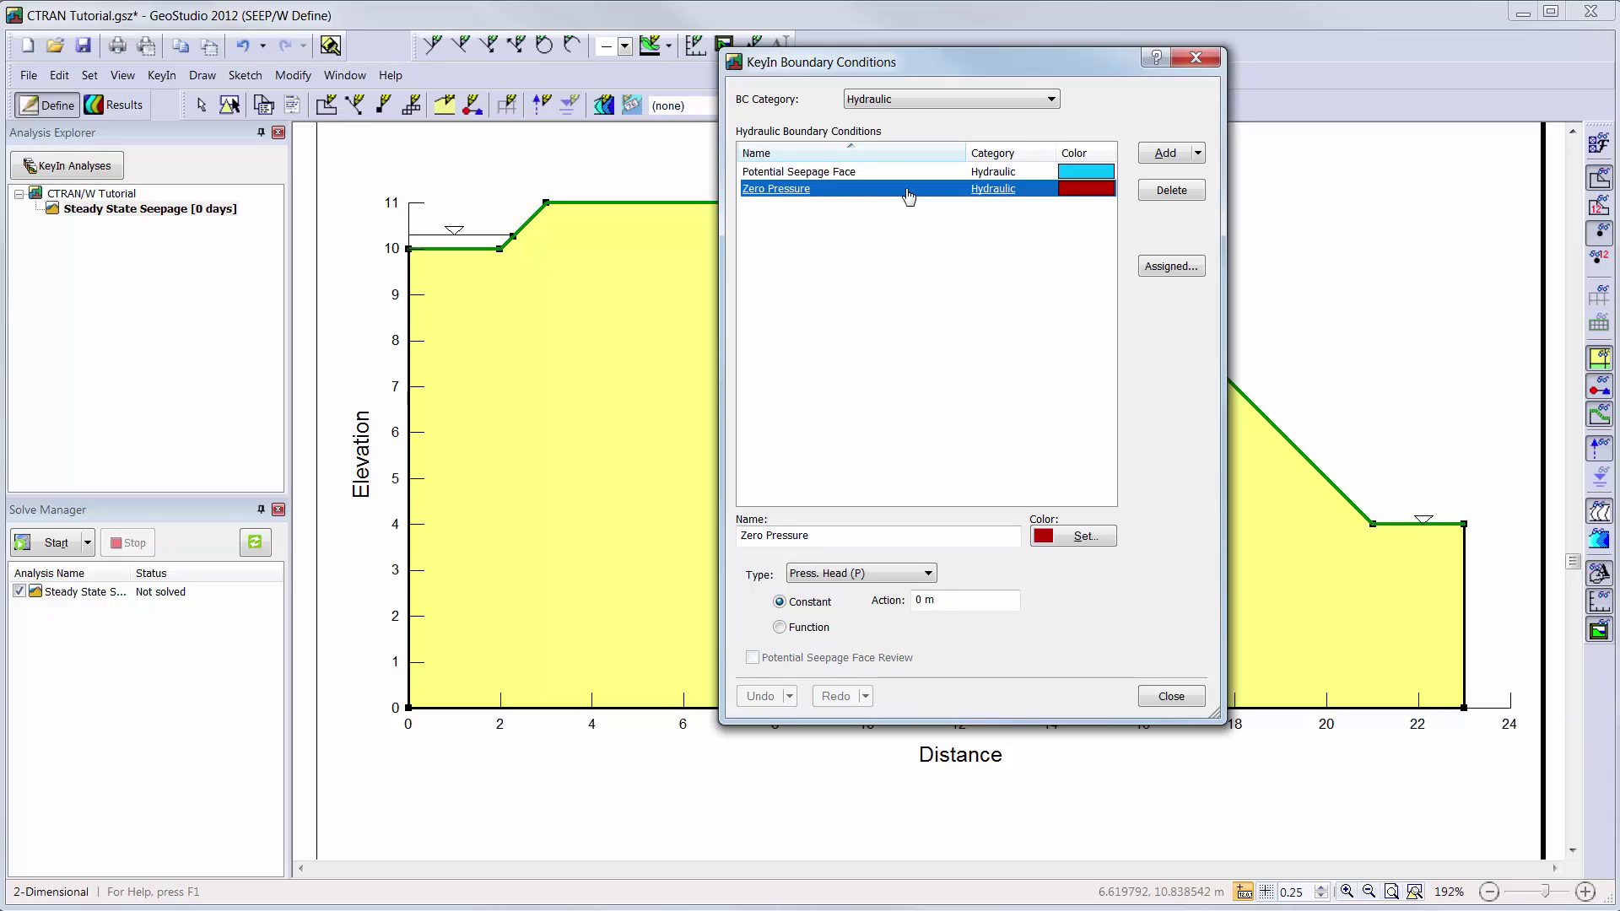
Add a green boundary condition named Pond Height with a constant head of 10.25 m
{"action": "left_click", "coordinate": [1166, 157]}
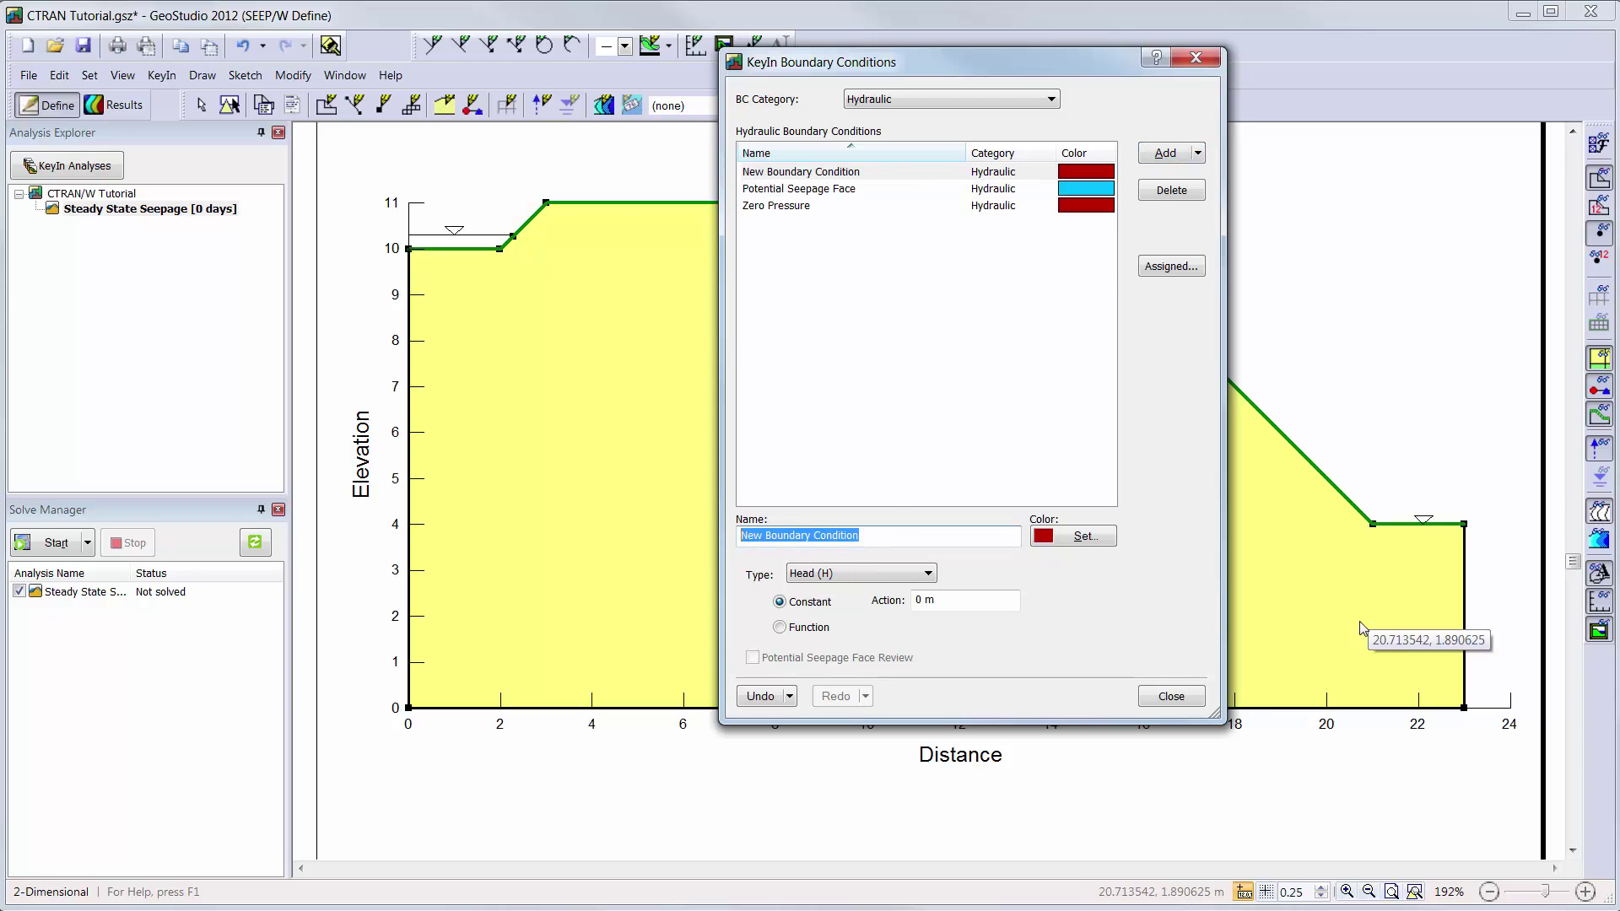
{"action": "type", "text": "Pond Heig"}
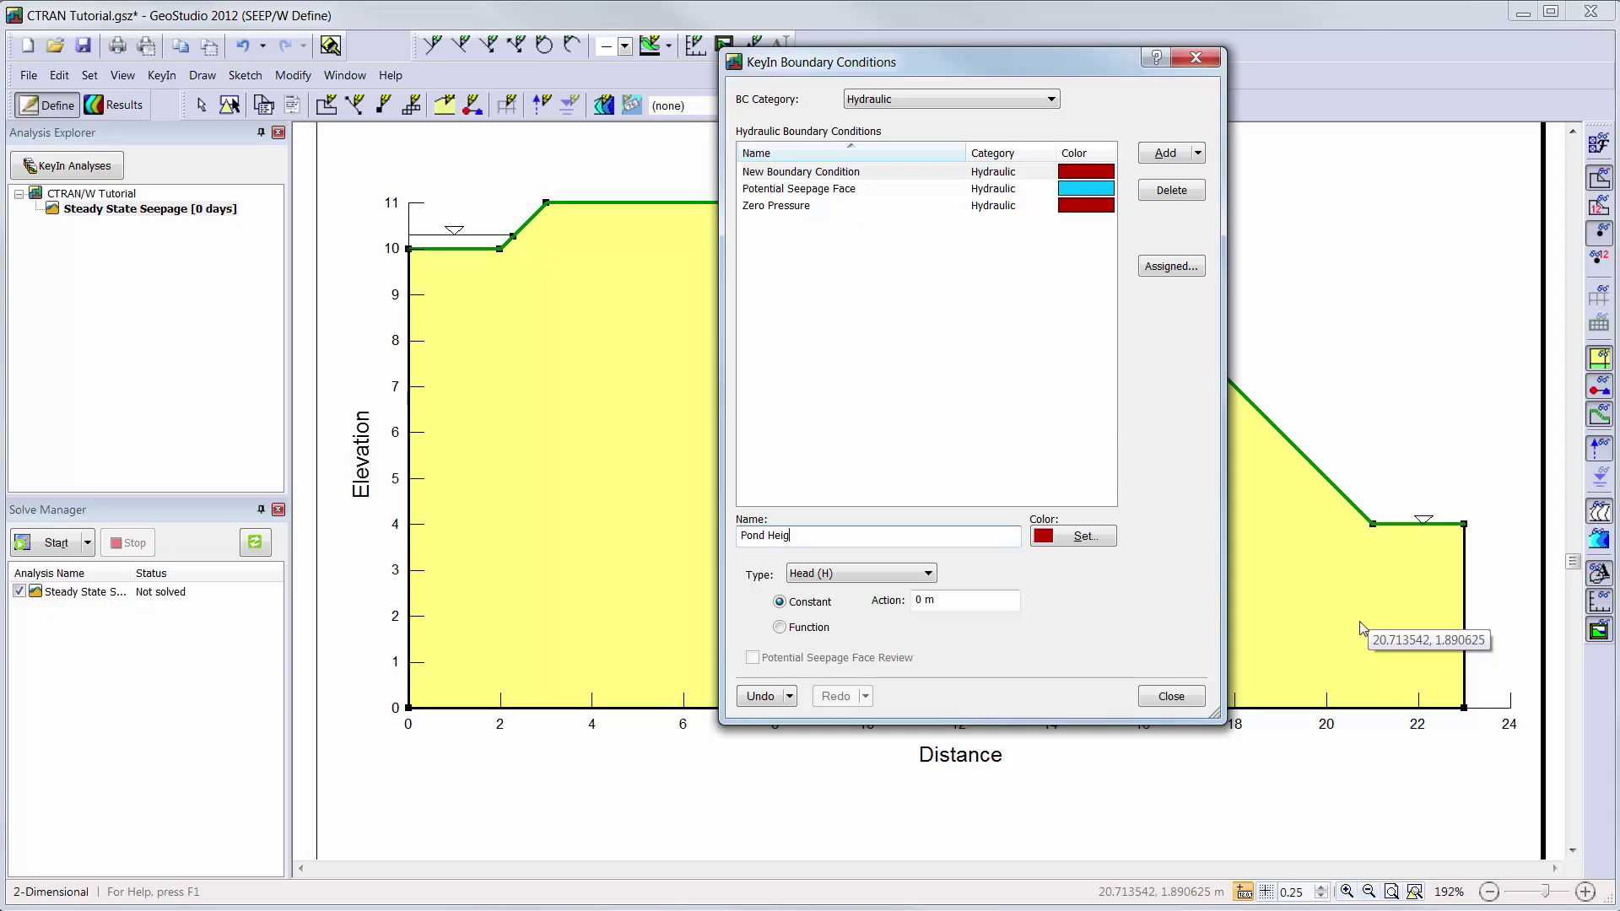
{"action": "type", "text": "ht"}
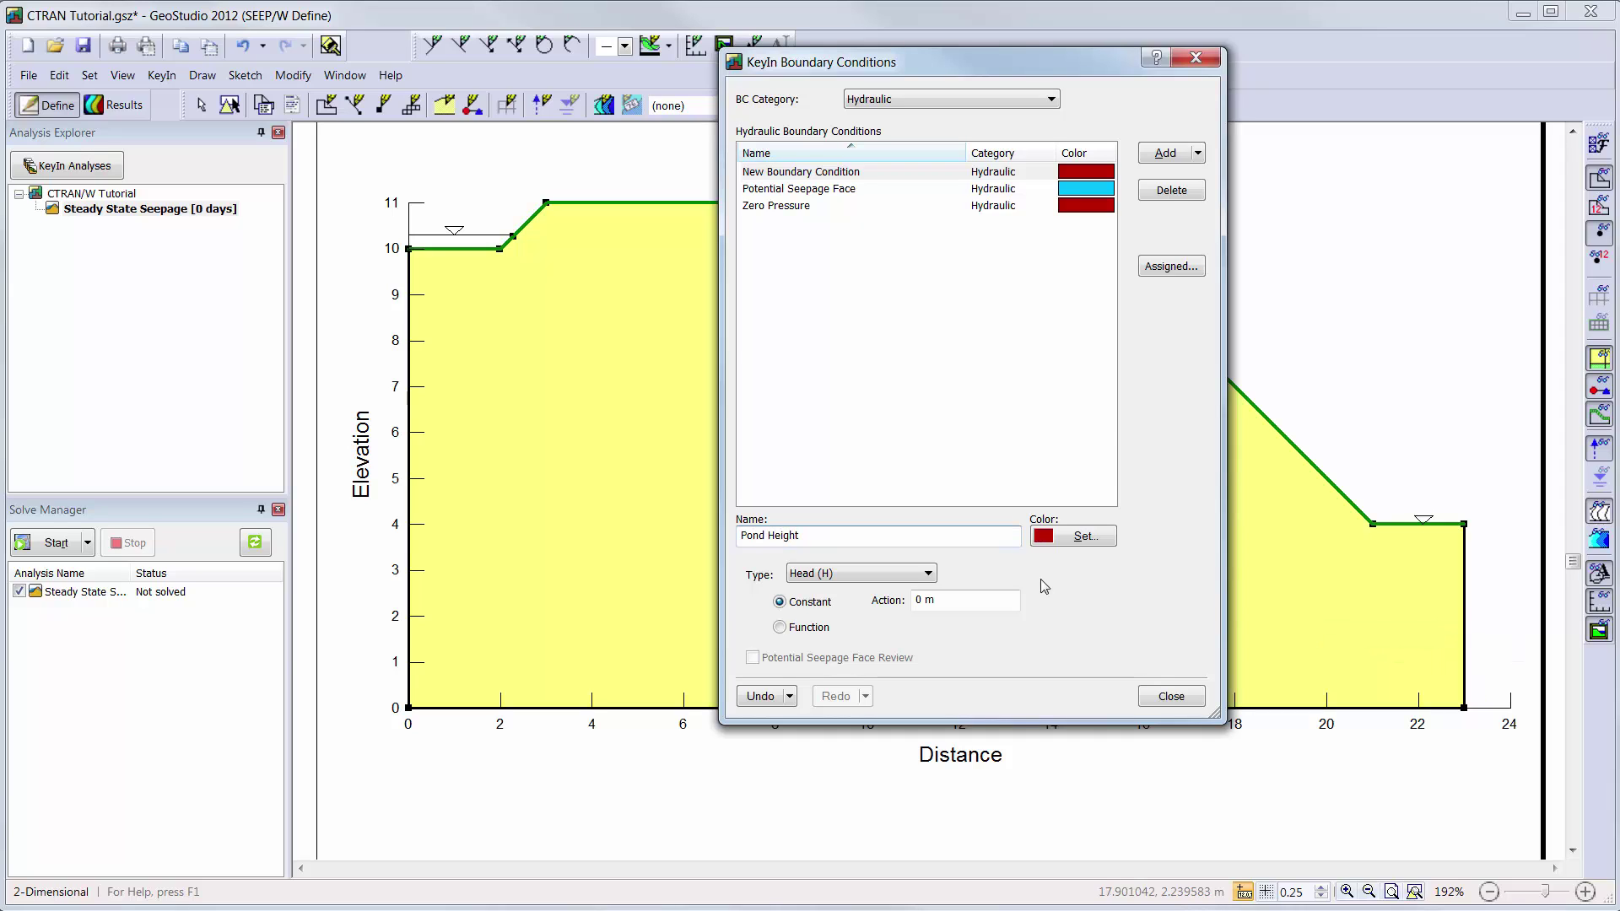
{"action": "left_click", "coordinate": [993, 602]}
{"action": "key", "text": "BackSpace"}
{"action": "key", "text": "BackSpace"}
{"action": "key", "text": "BackSpace"}
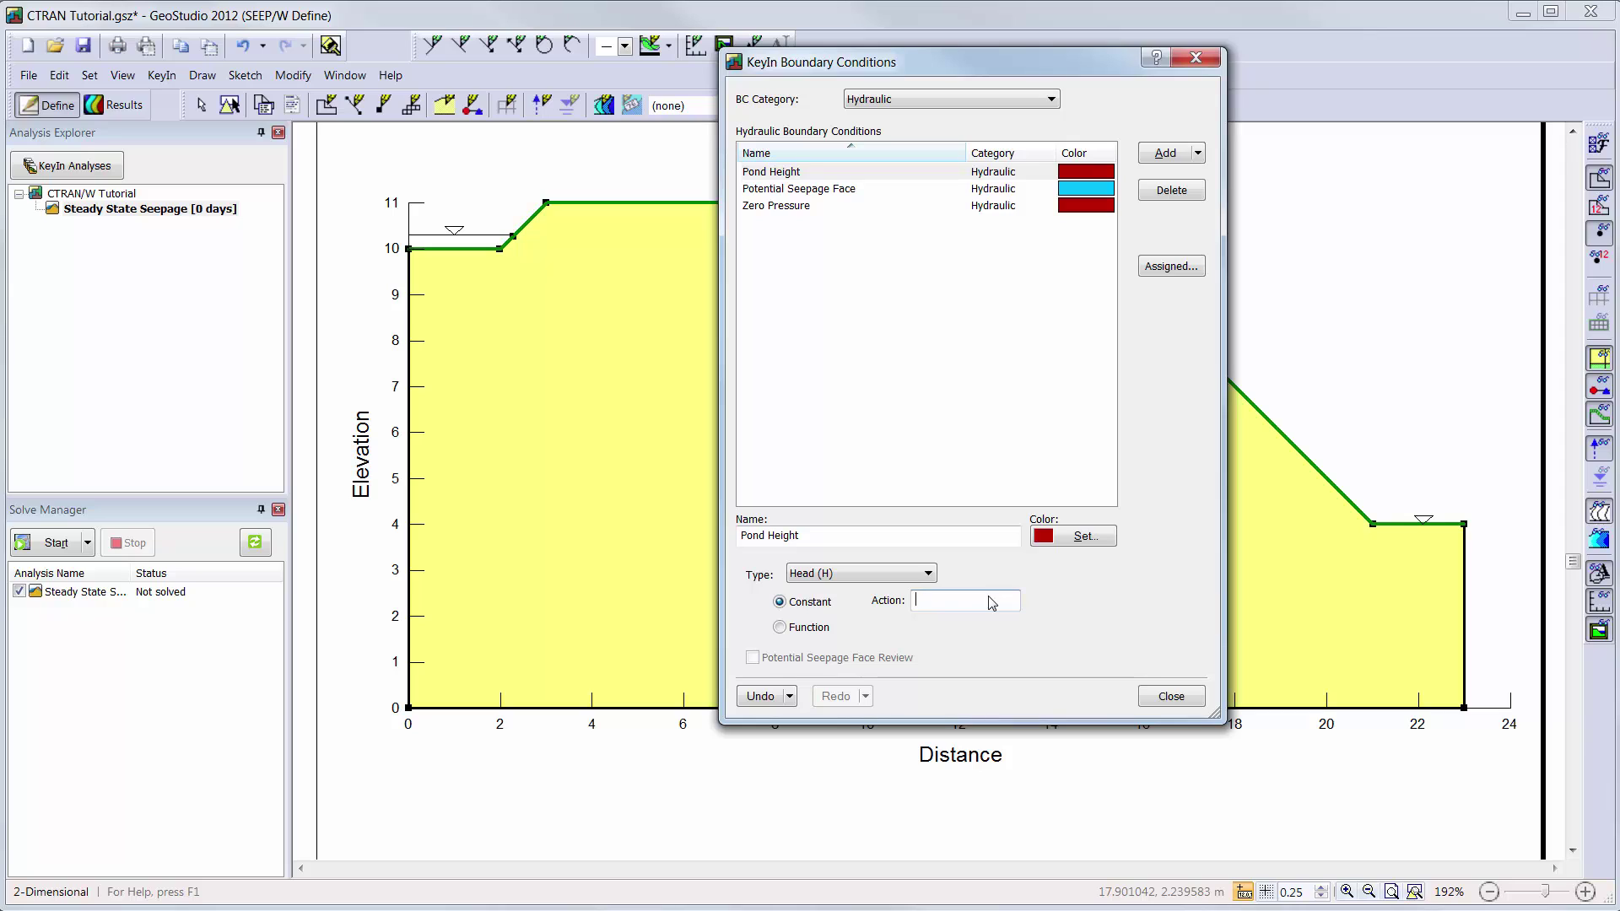
{"action": "type", "text": "10.25"}
{"action": "left_click", "coordinate": [1047, 538]}
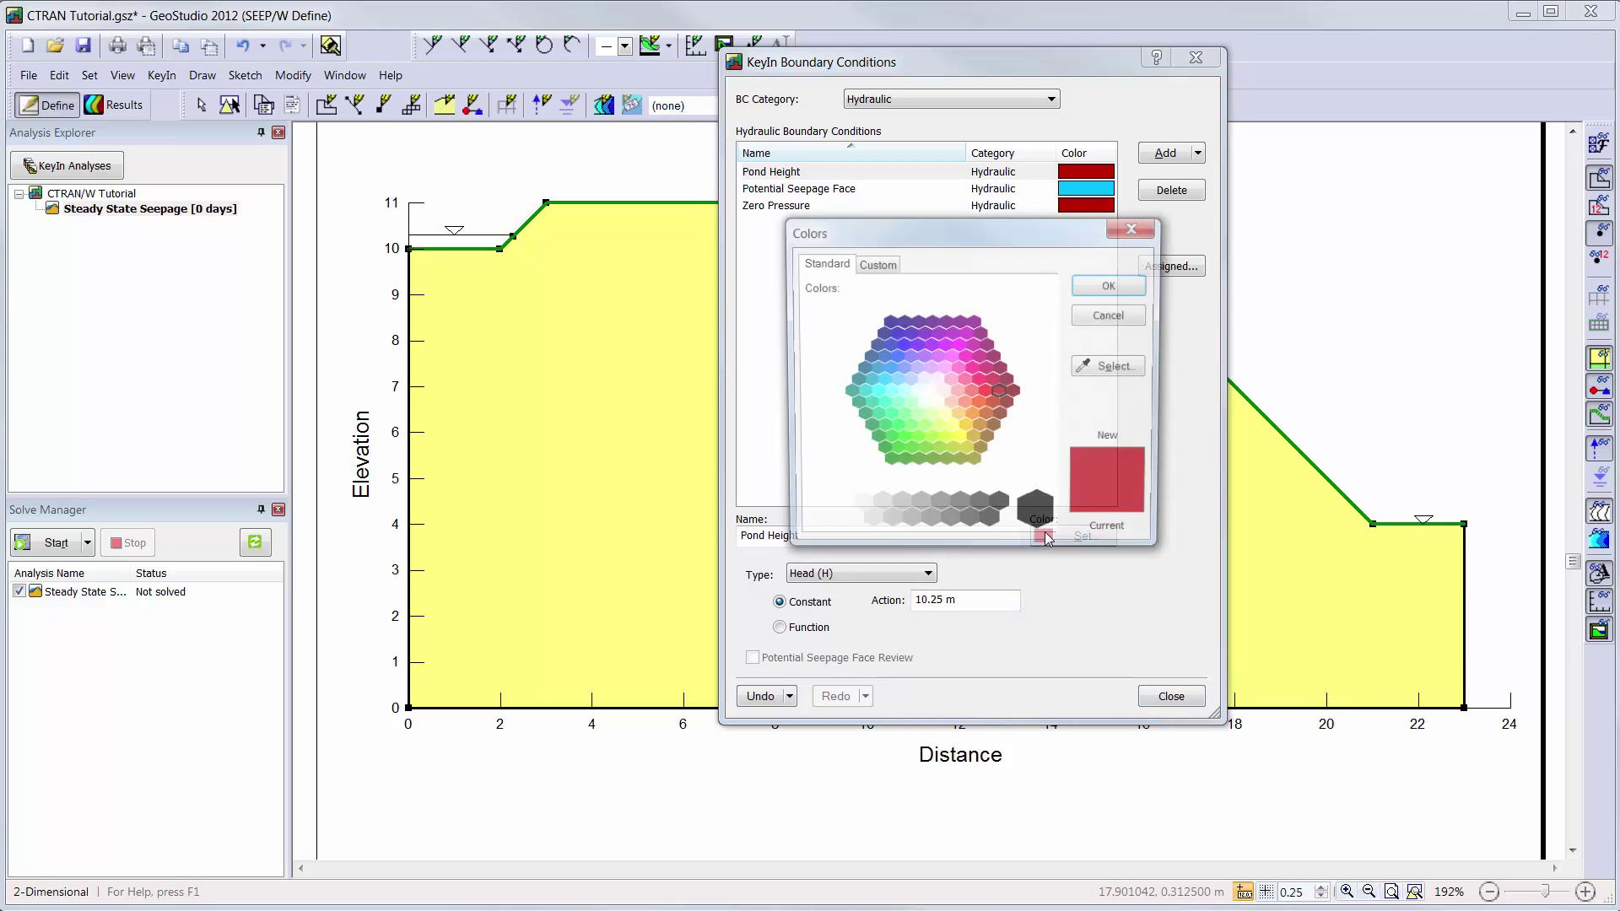
{"action": "left_click", "coordinate": [905, 437]}
{"action": "left_click", "coordinate": [1113, 284]}
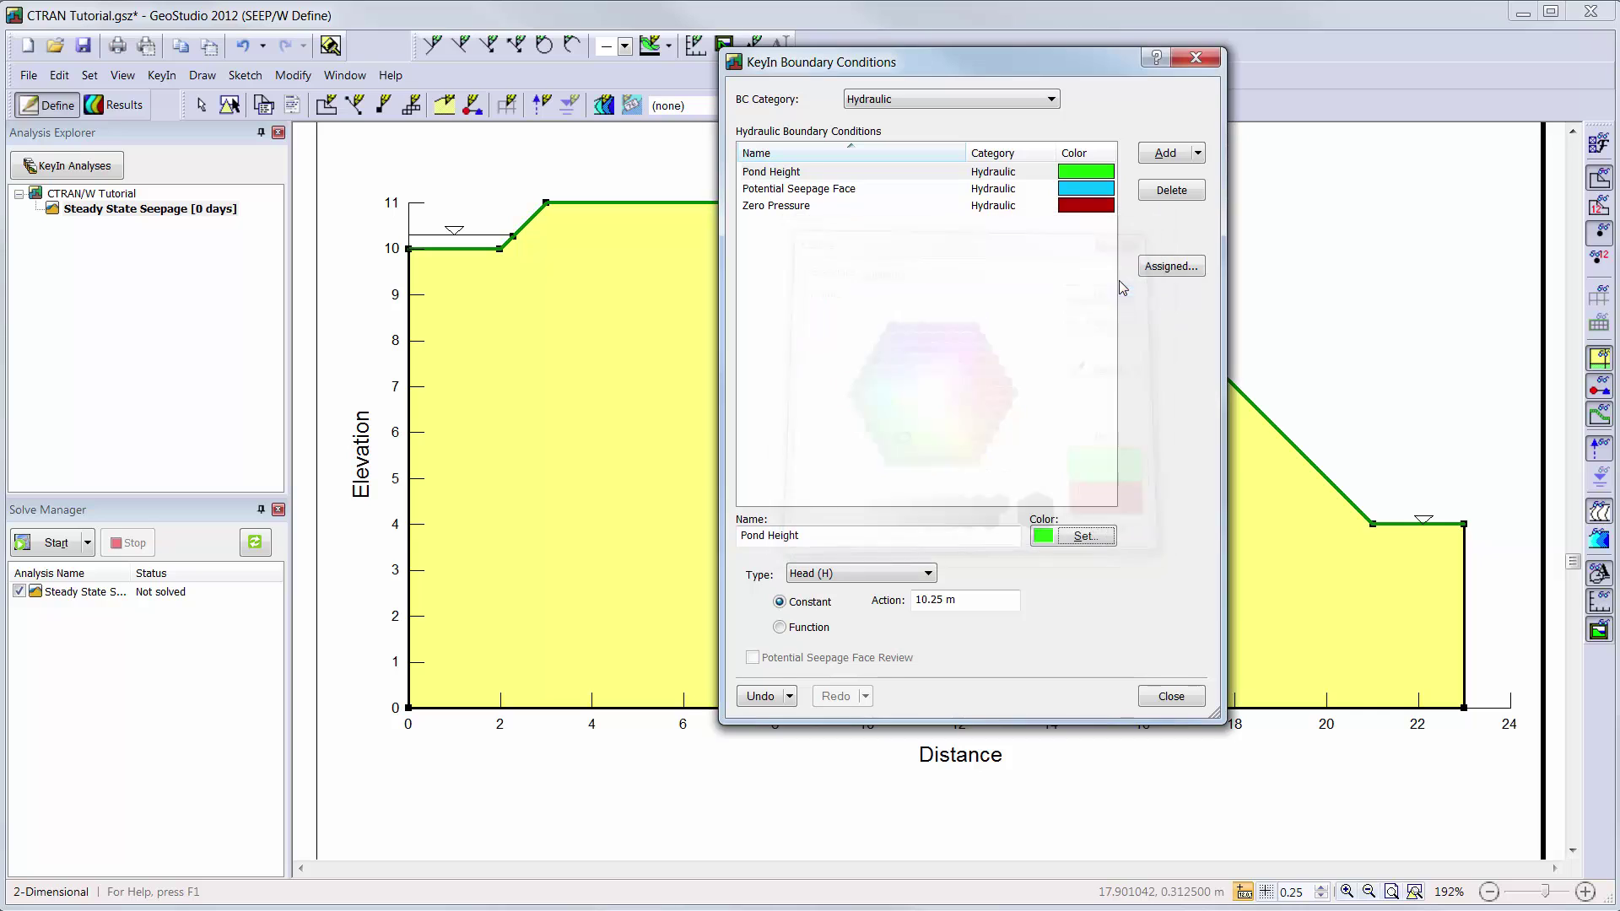
{"action": "left_click", "coordinate": [1171, 697]}
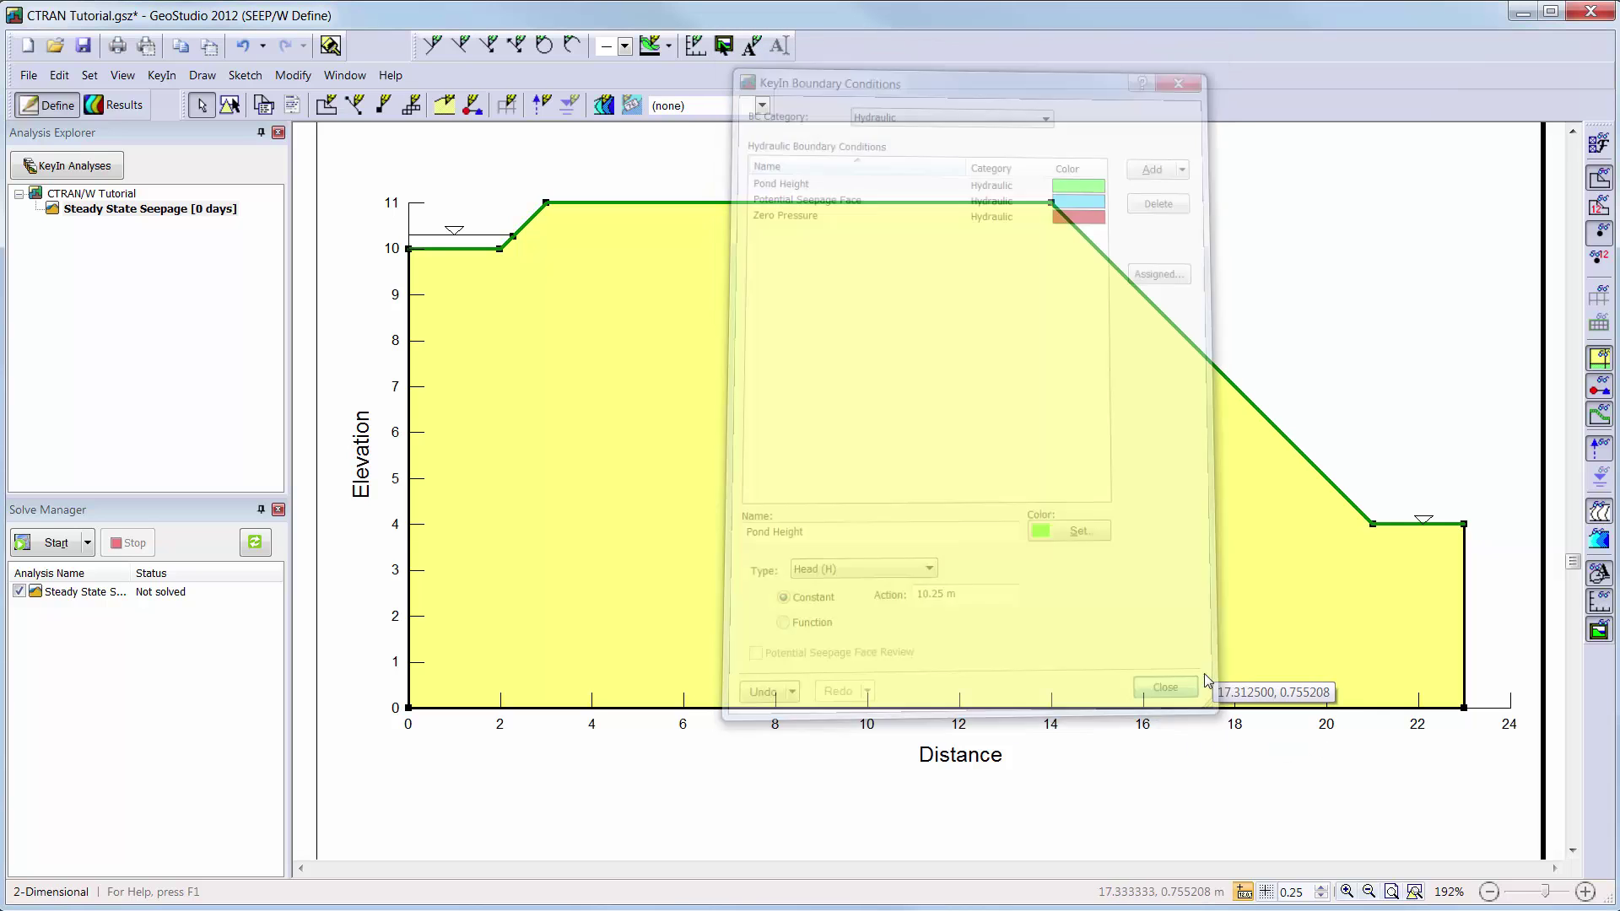
Apply Zero Pressure to the right toe, Potential Seepage Face to the downstream slope, Pond Height to the upstream crest and slope
{"action": "left_click", "coordinate": [476, 115]}
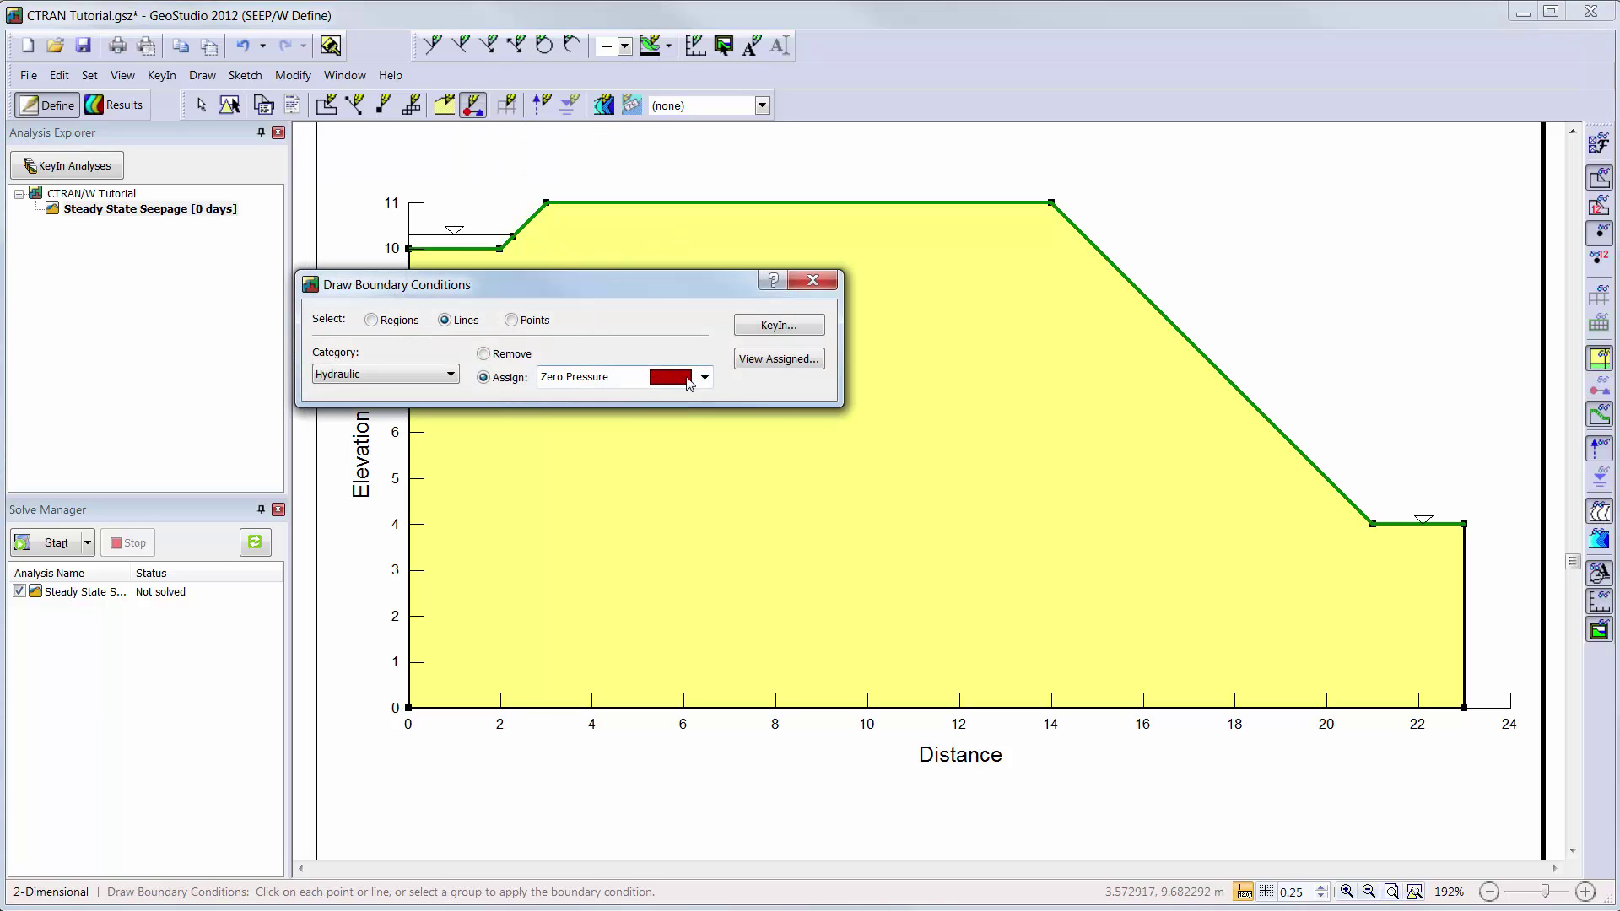
{"action": "left_click", "coordinate": [1401, 526]}
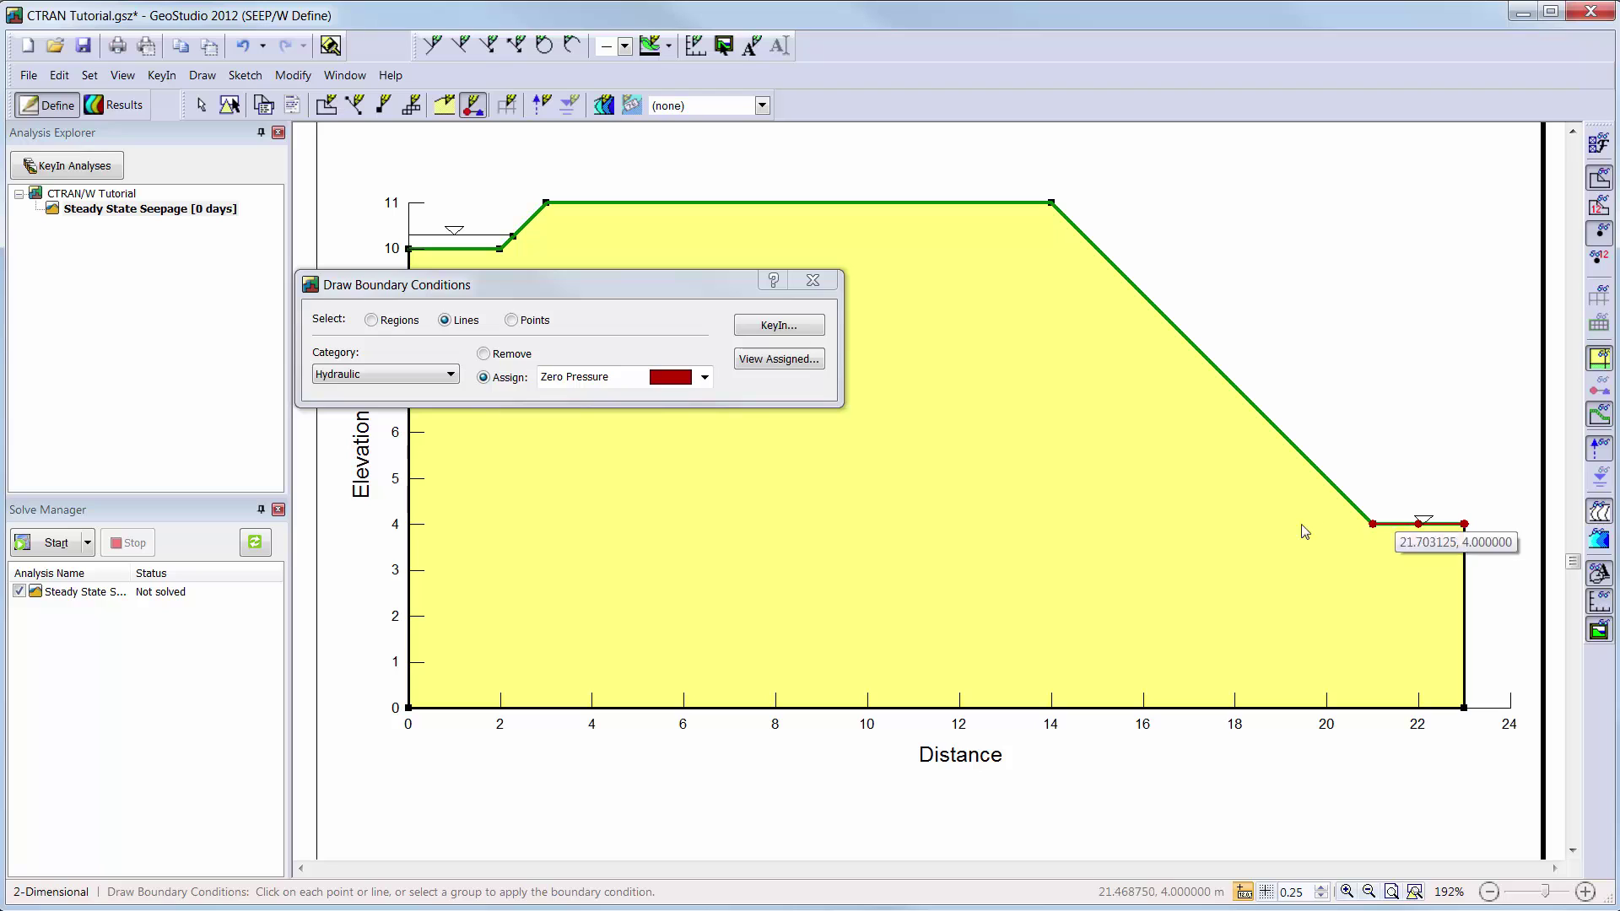
{"action": "left_click", "coordinate": [704, 378]}
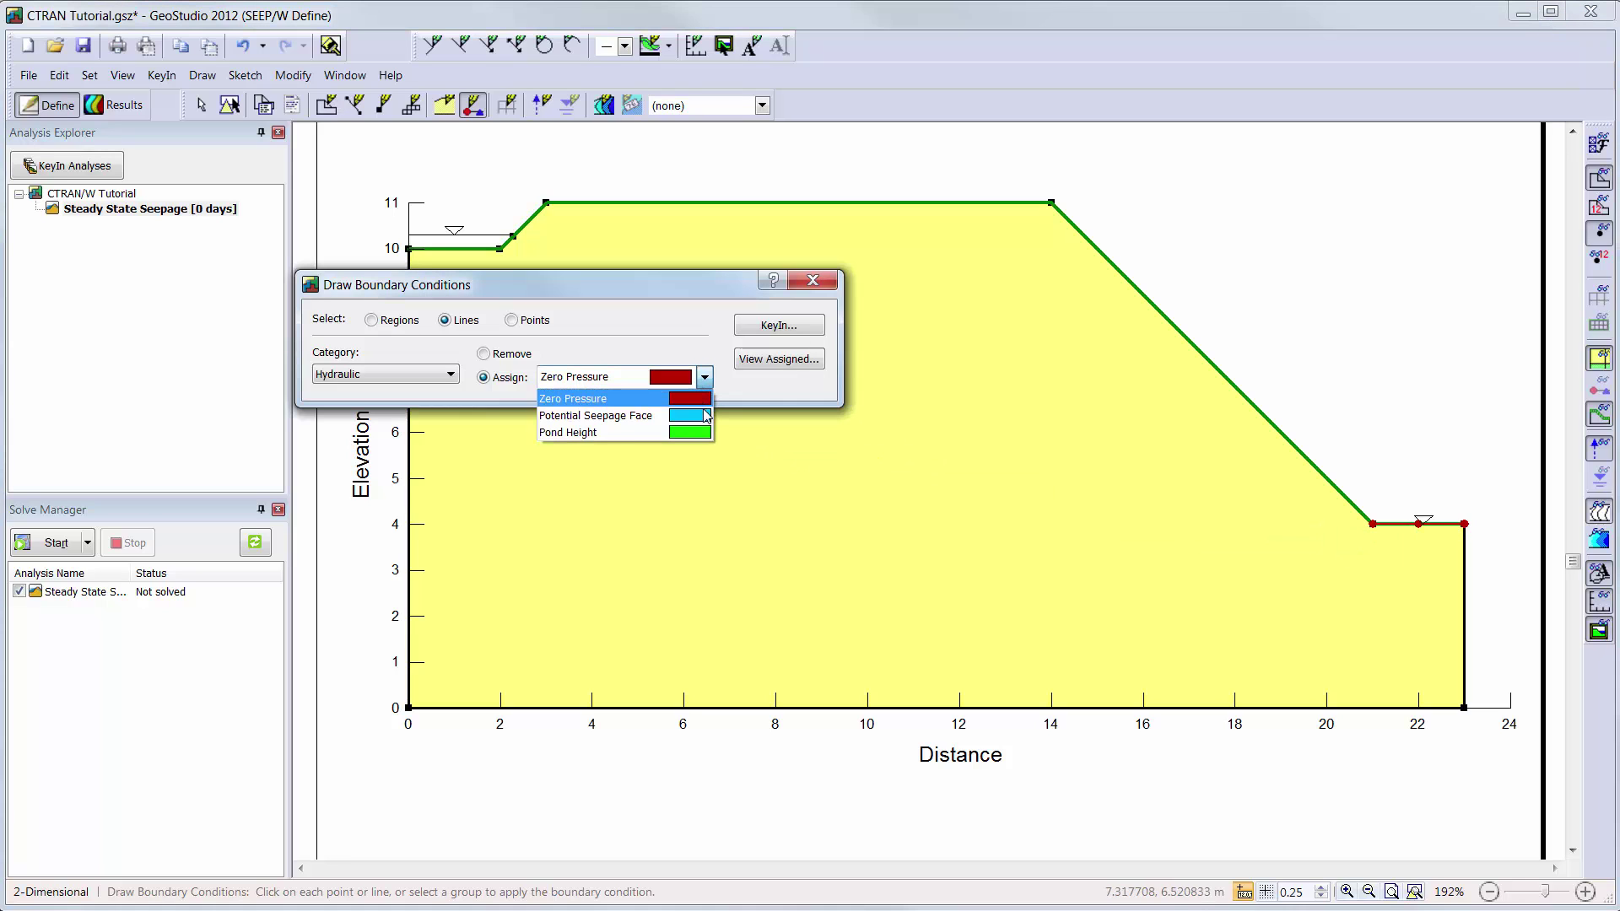
{"action": "left_click", "coordinate": [704, 417]}
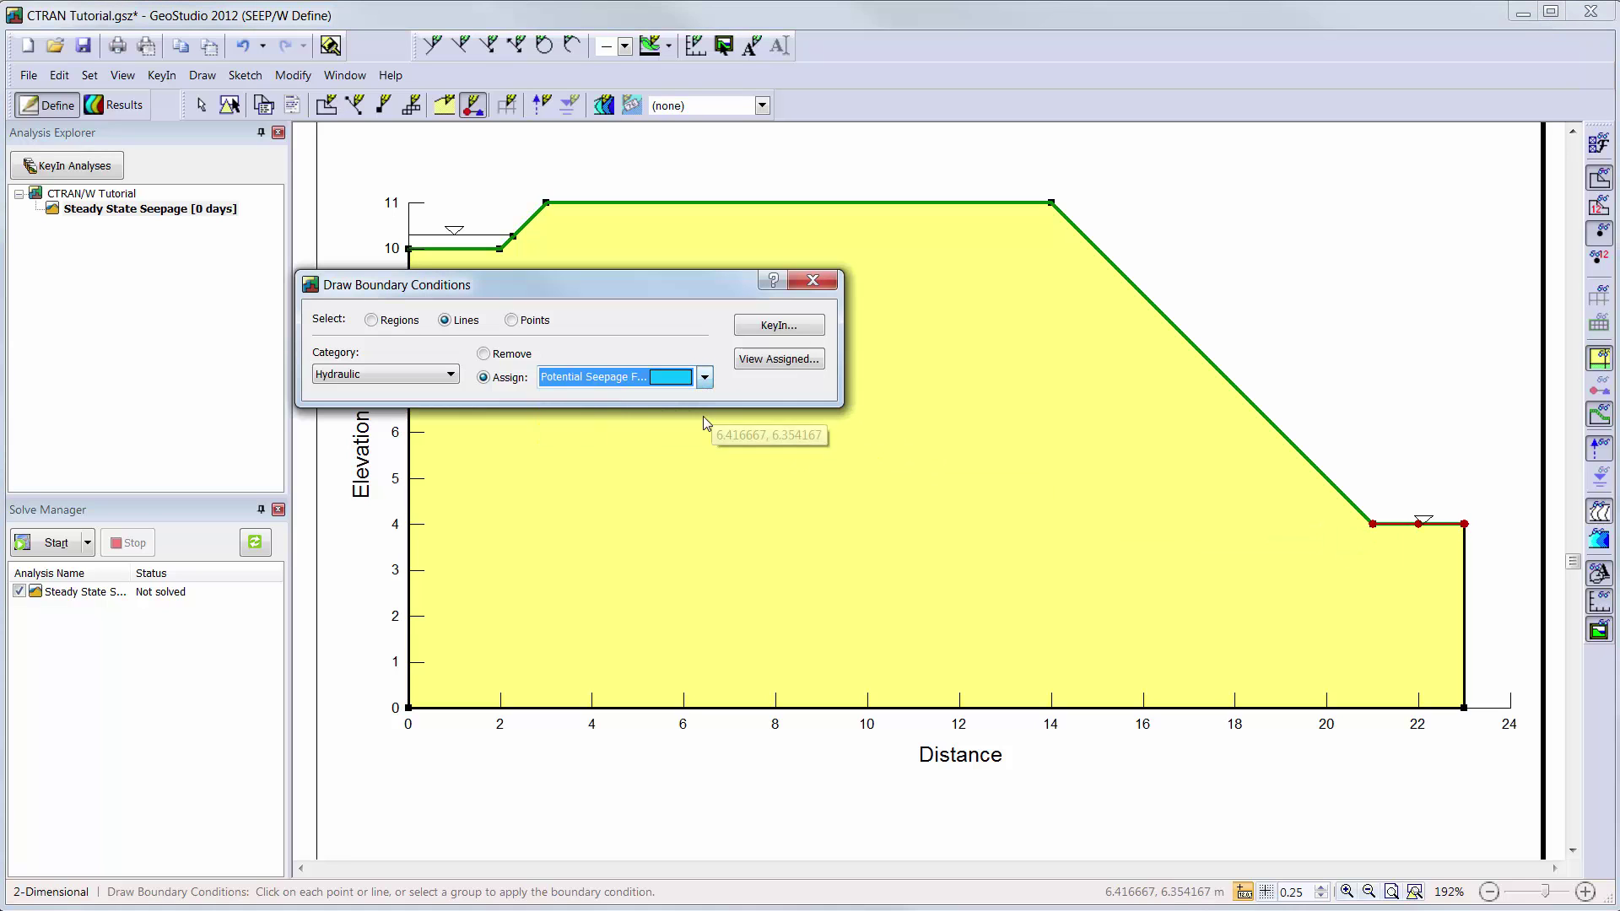
{"action": "left_click", "coordinate": [1315, 473]}
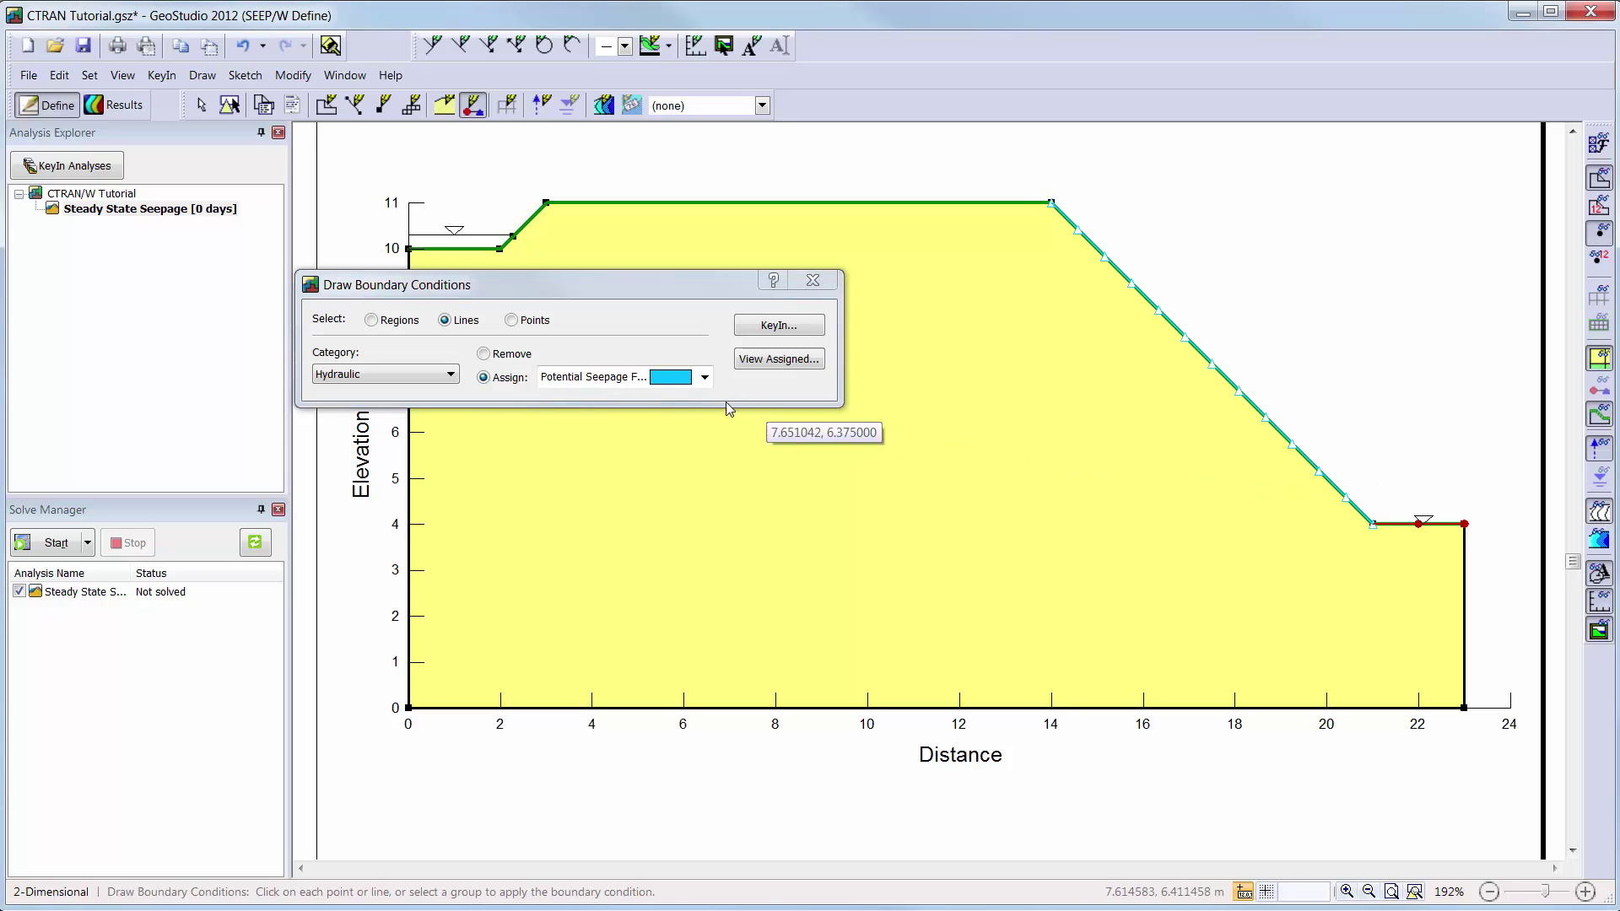
{"action": "left_click", "coordinate": [705, 378]}
{"action": "left_click", "coordinate": [701, 432]}
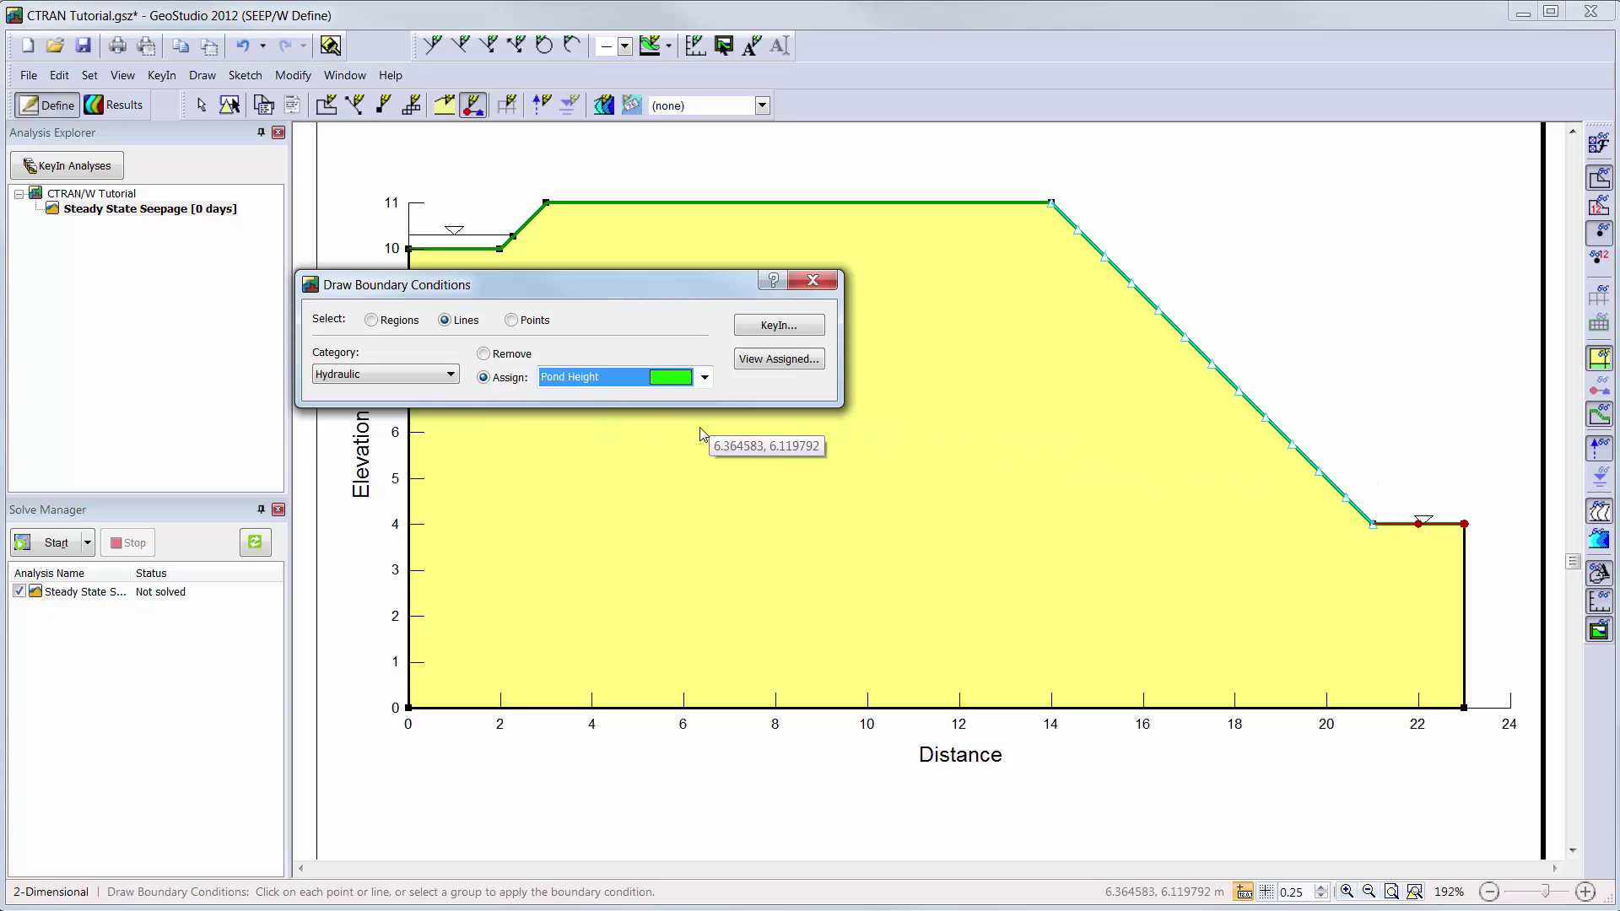
{"action": "left_click", "coordinate": [505, 251]}
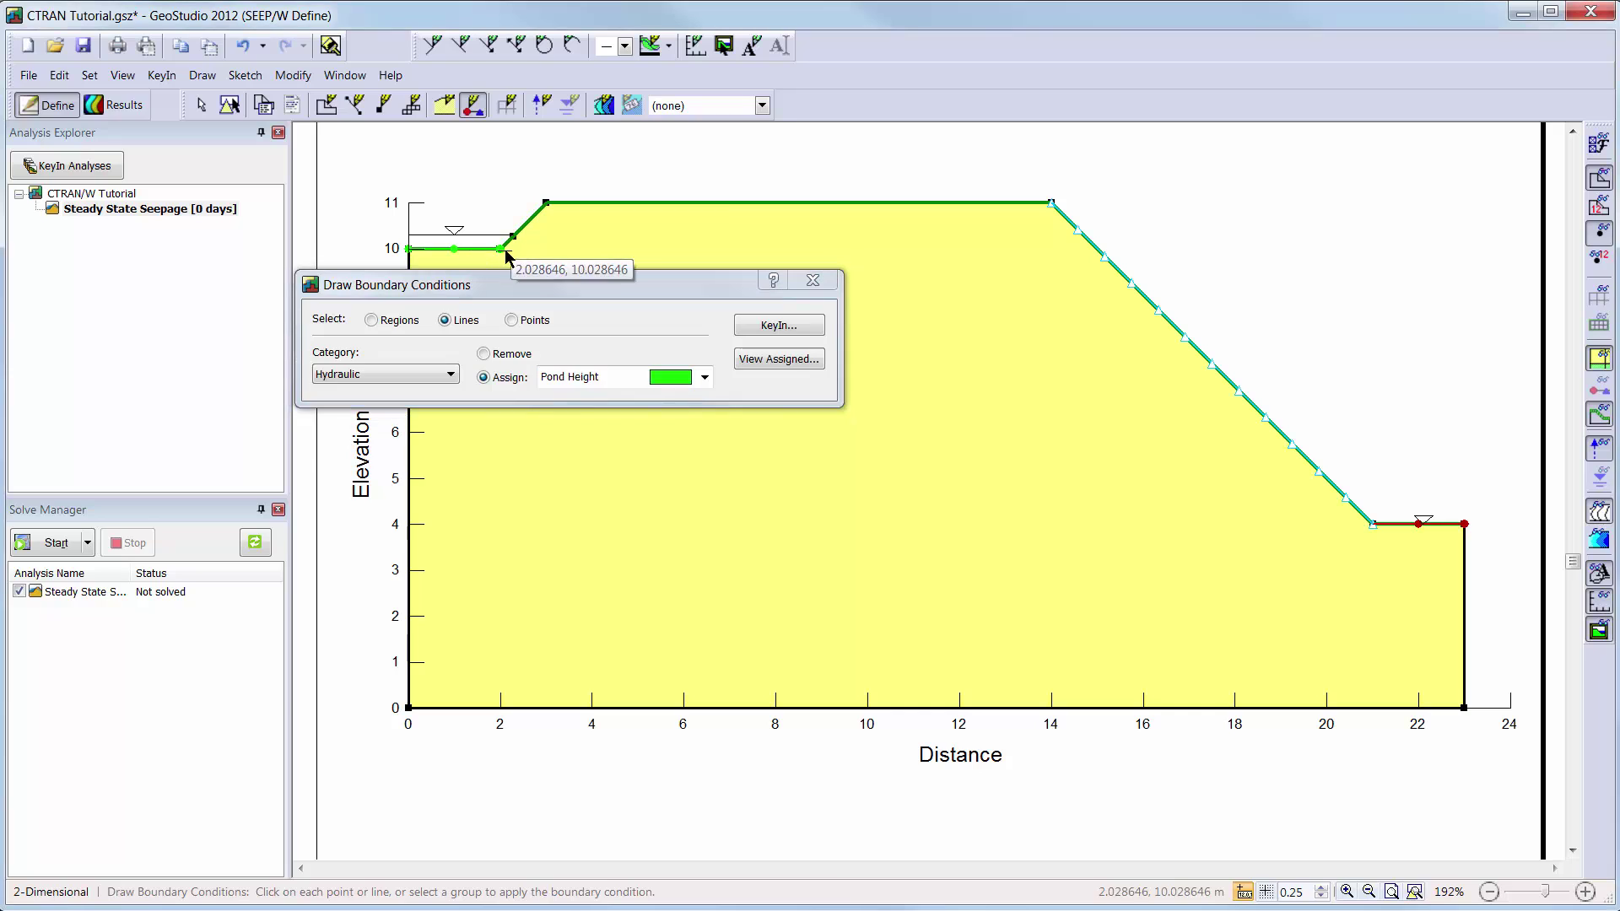
{"action": "left_click", "coordinate": [508, 242]}
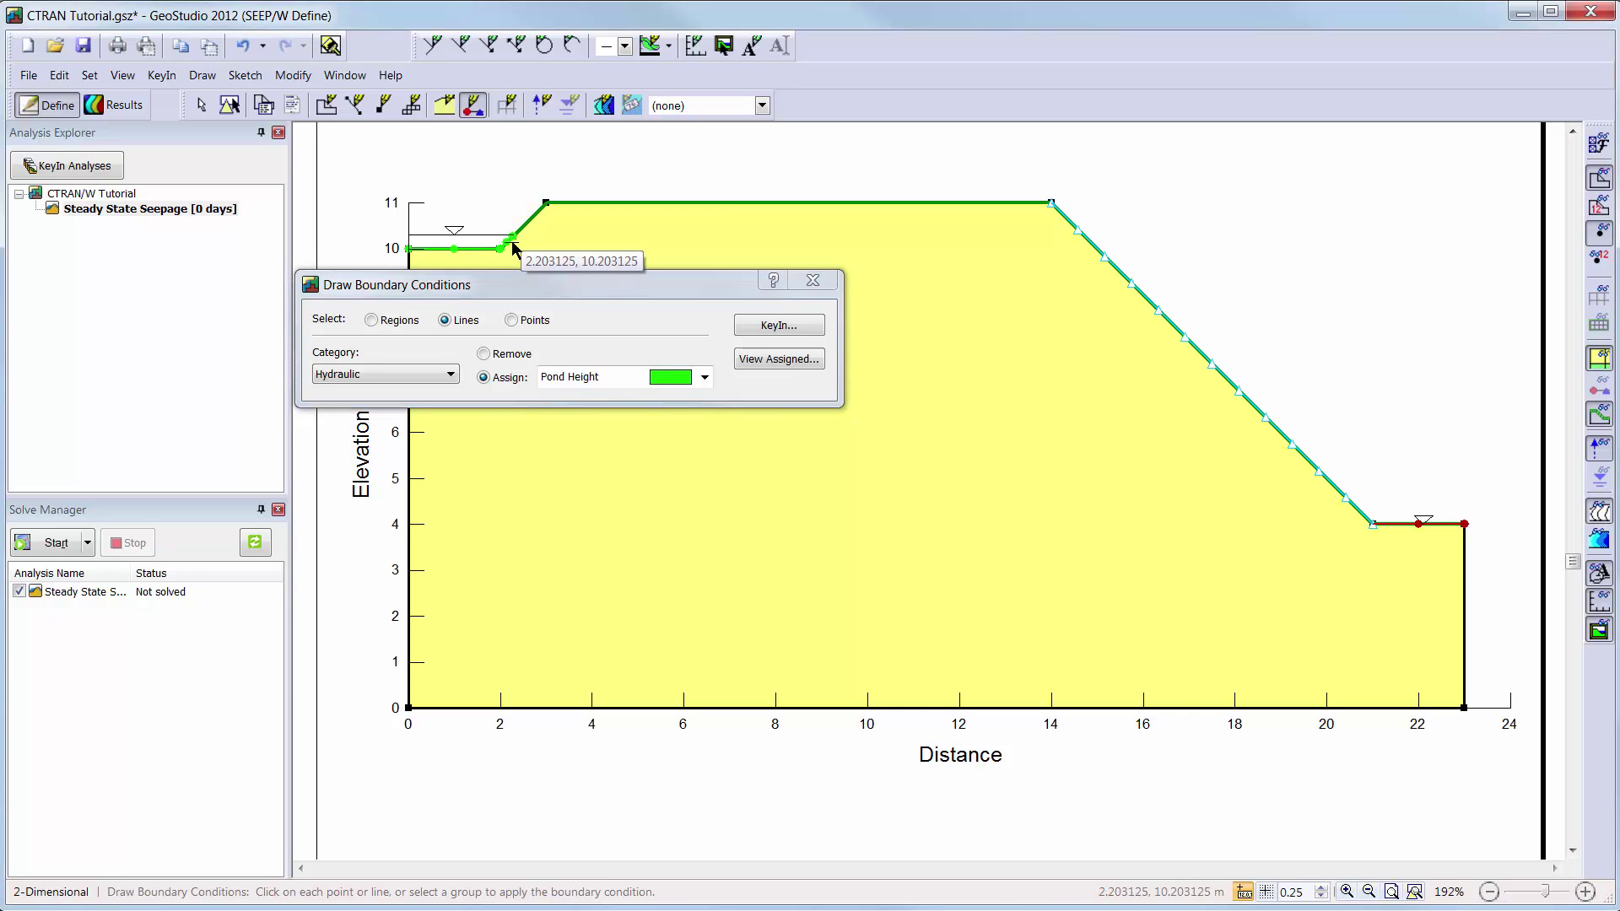
{"action": "left_click", "coordinate": [827, 287]}
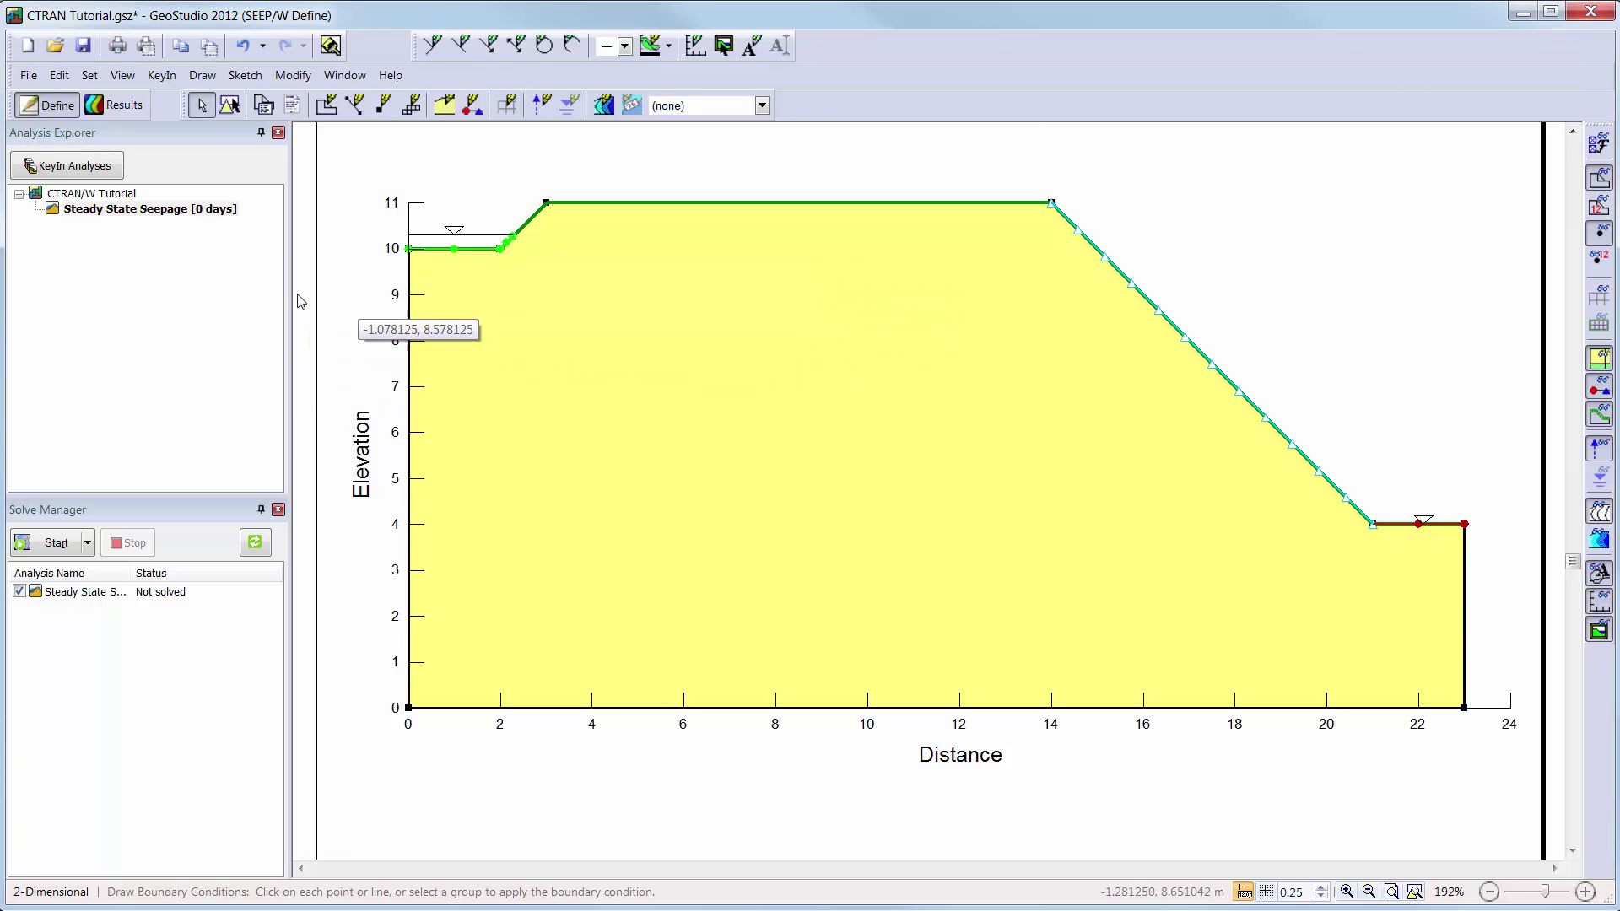
Add a CTRAN/W Advection-Dispersion analysis that takes seepage results from the parent analysis
{"action": "left_click", "coordinate": [55, 173]}
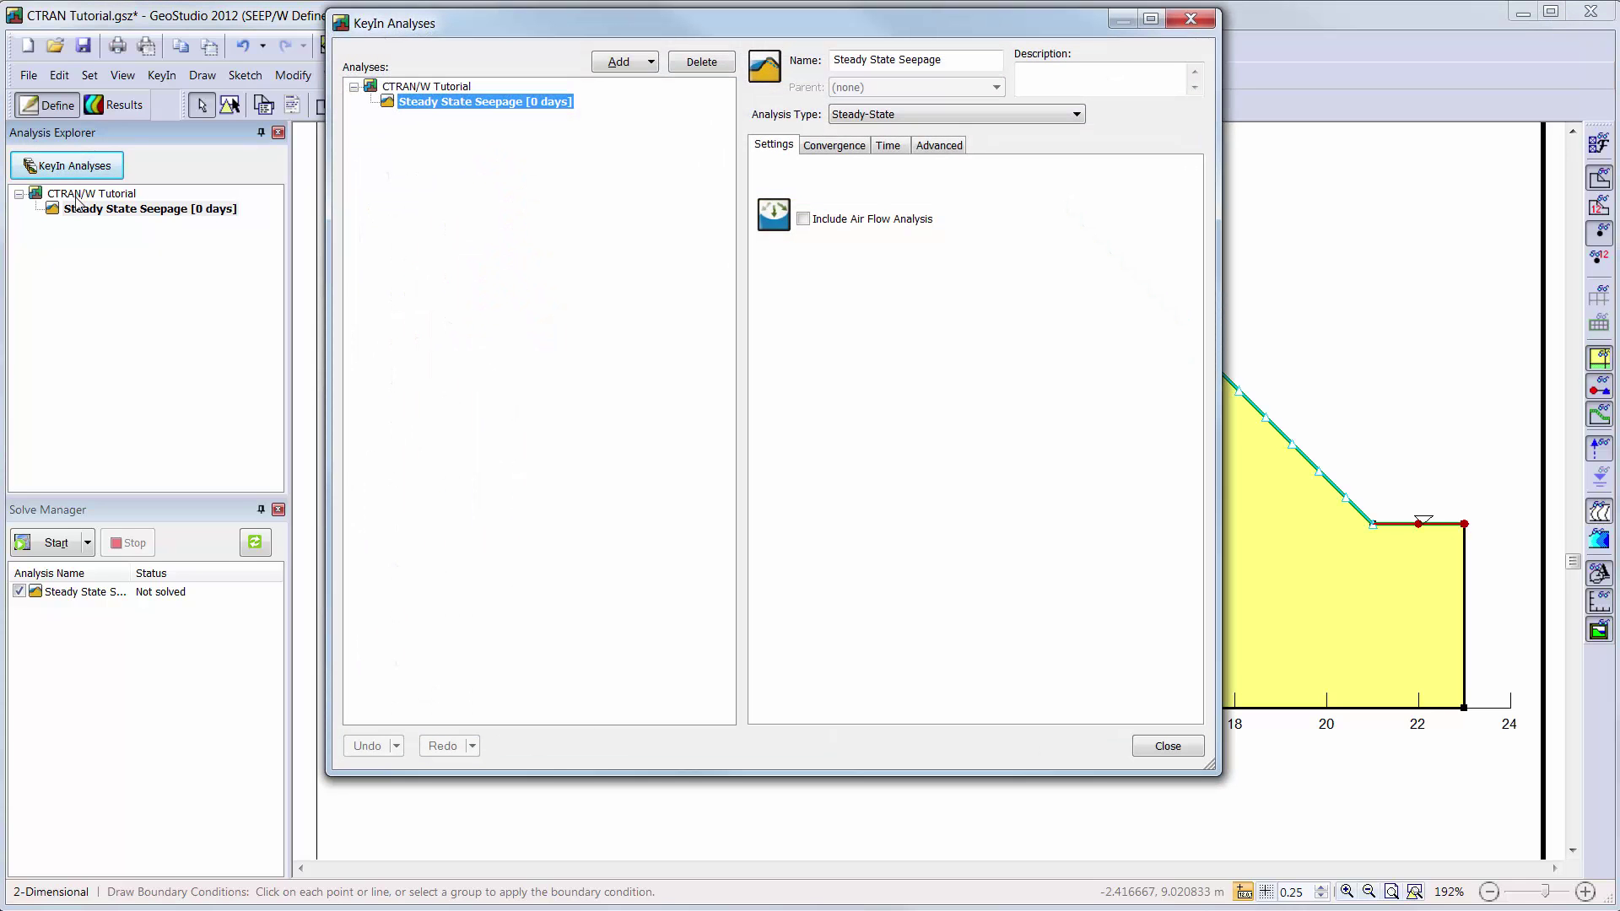
{"action": "left_click", "coordinate": [652, 64]}
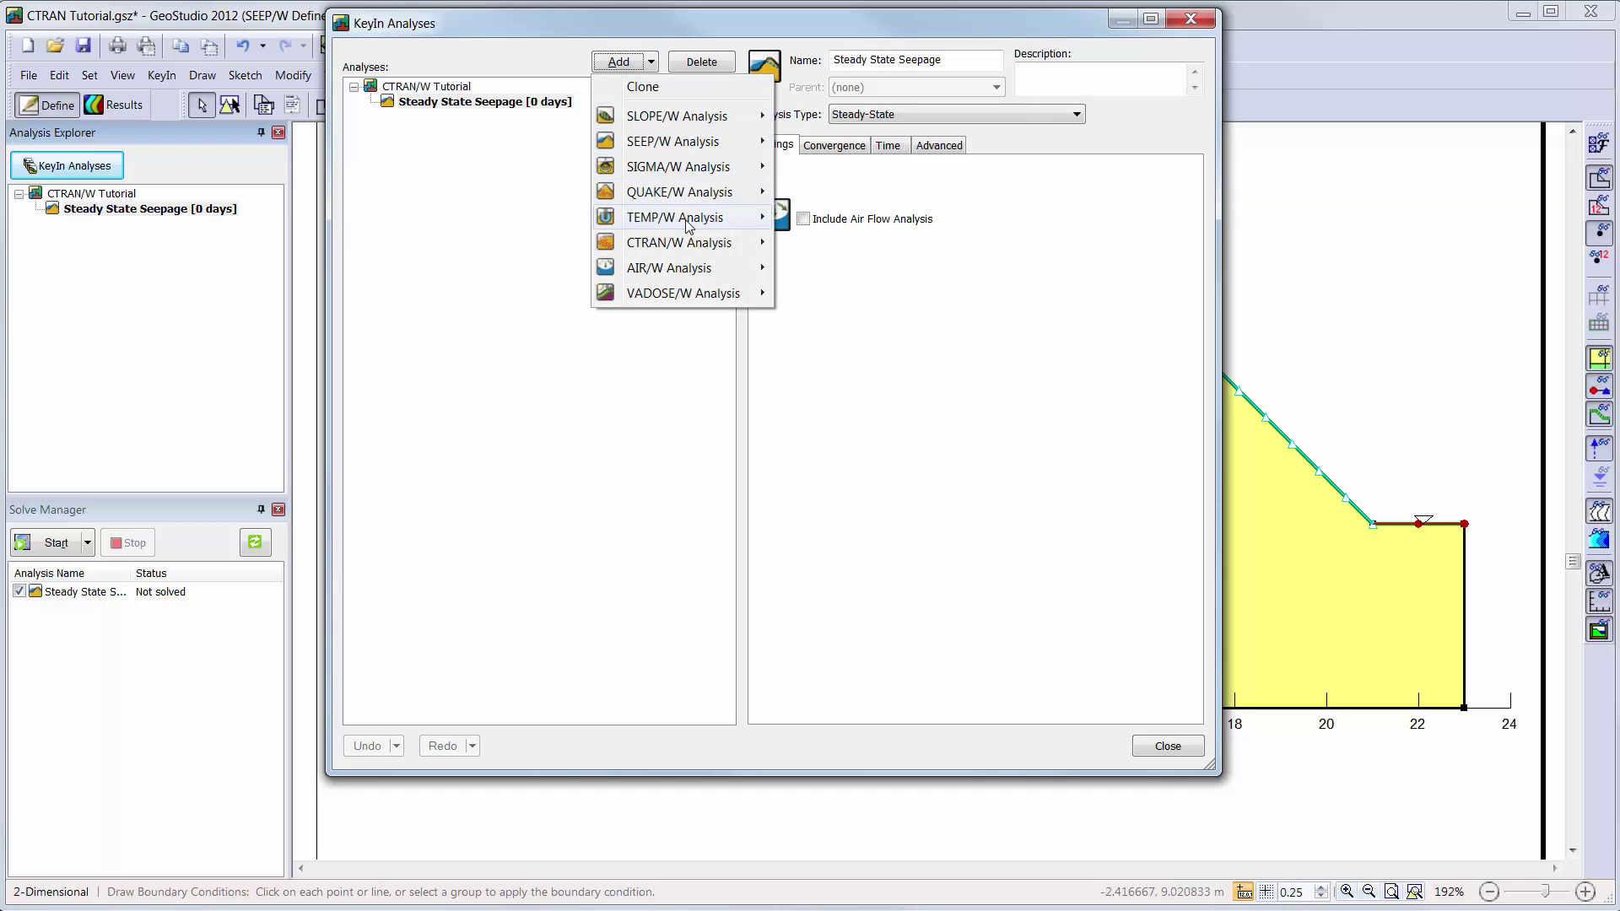
{"action": "mouse_move", "coordinate": [697, 242]}
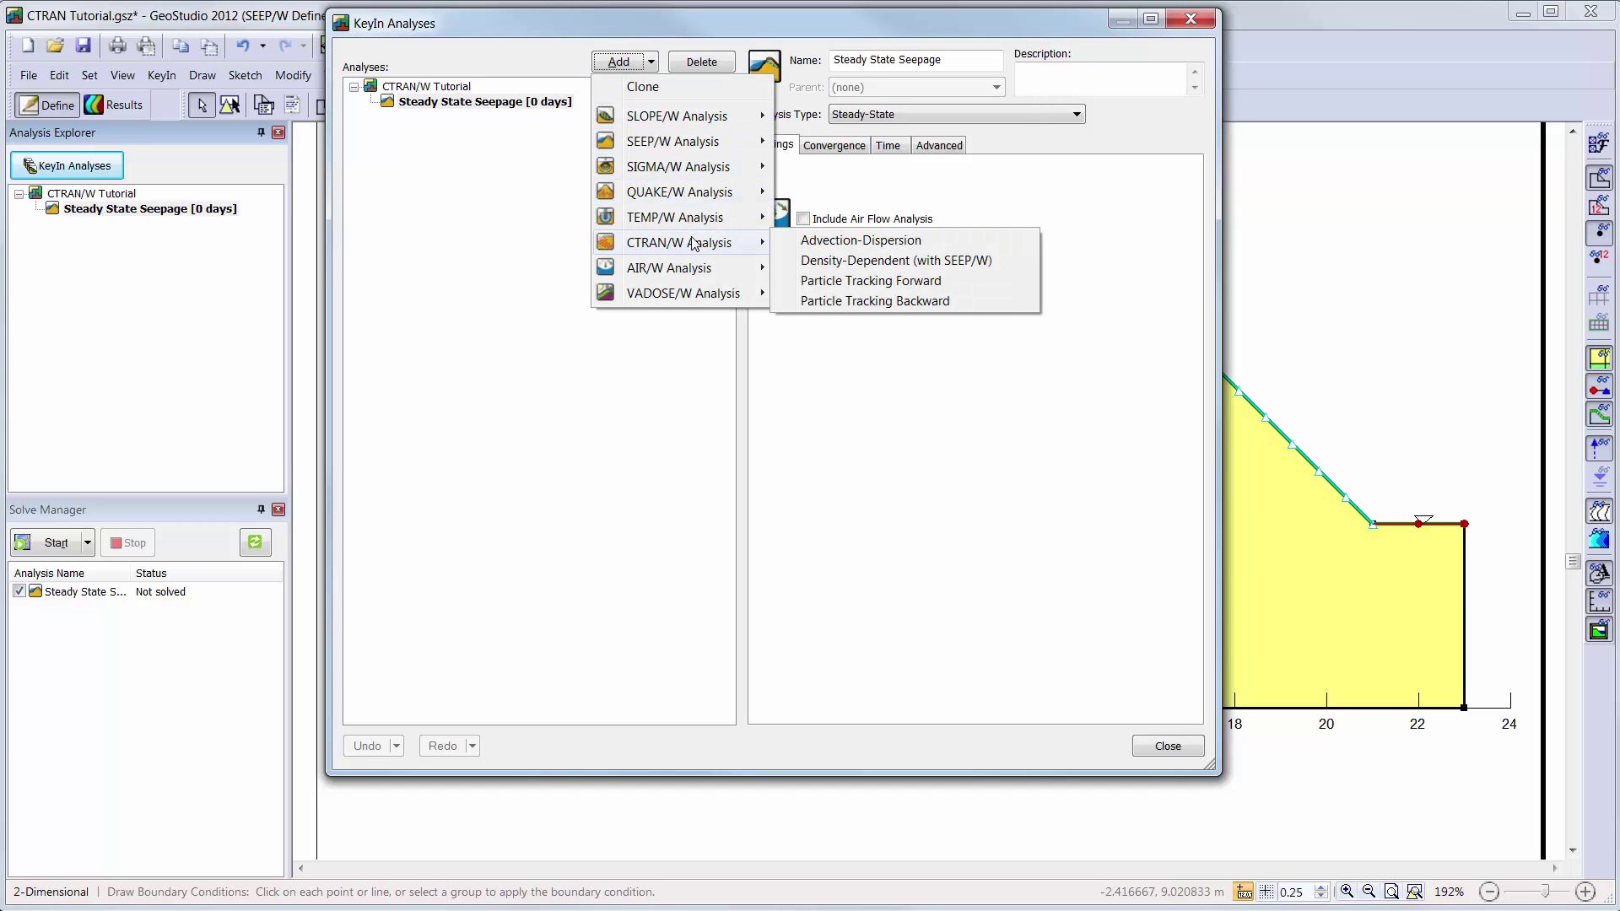
{"action": "left_click", "coordinate": [816, 241]}
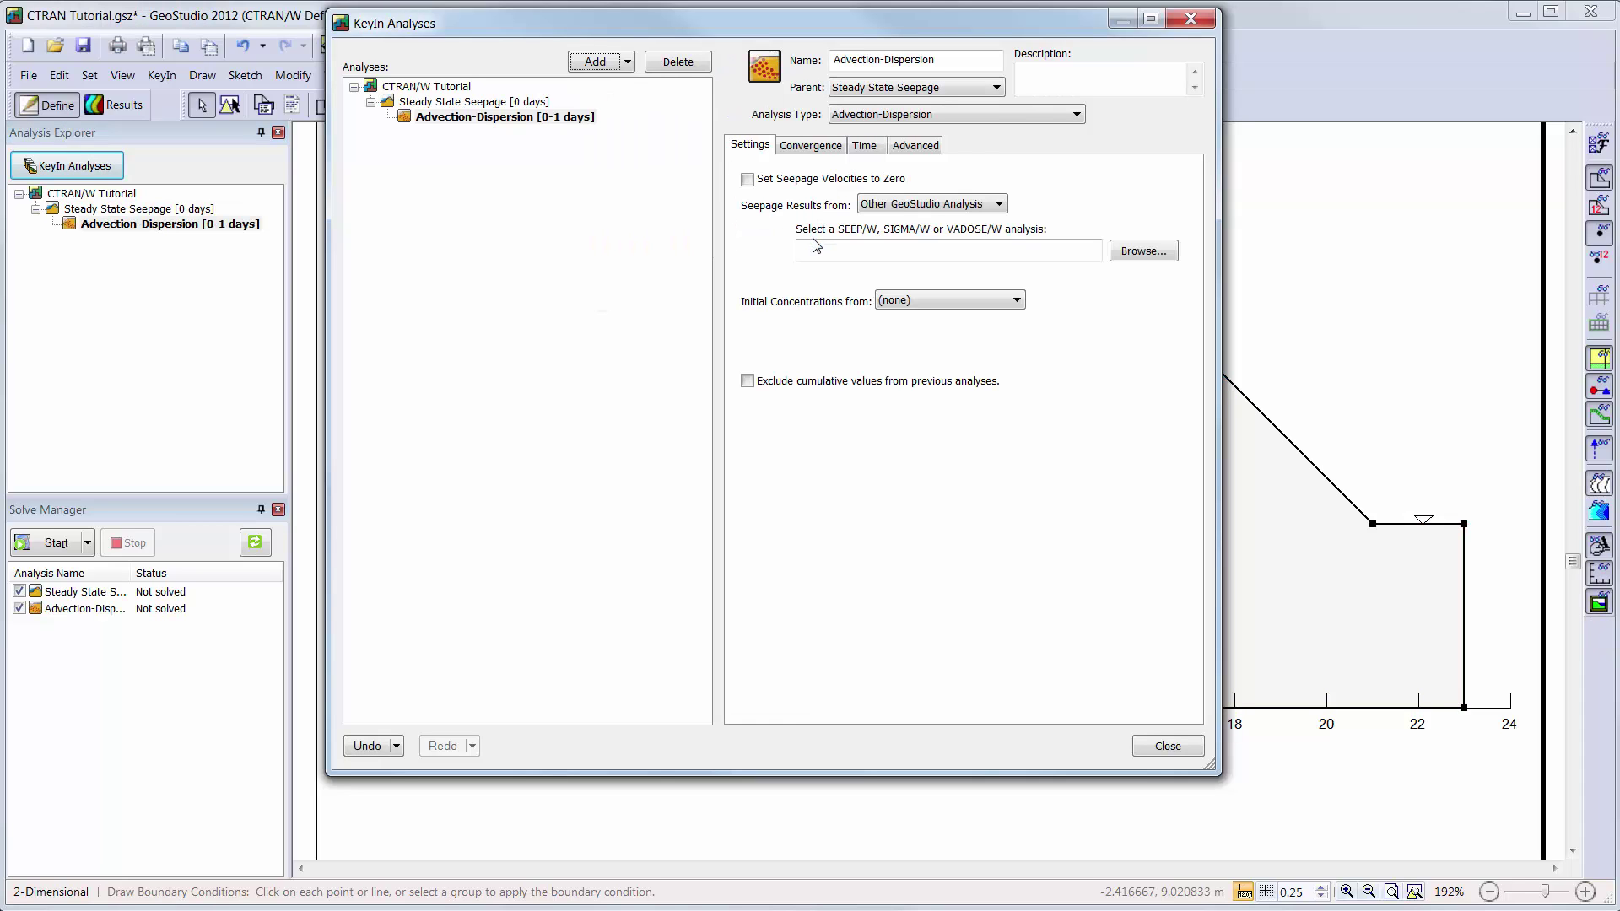
{"action": "left_click", "coordinate": [948, 208]}
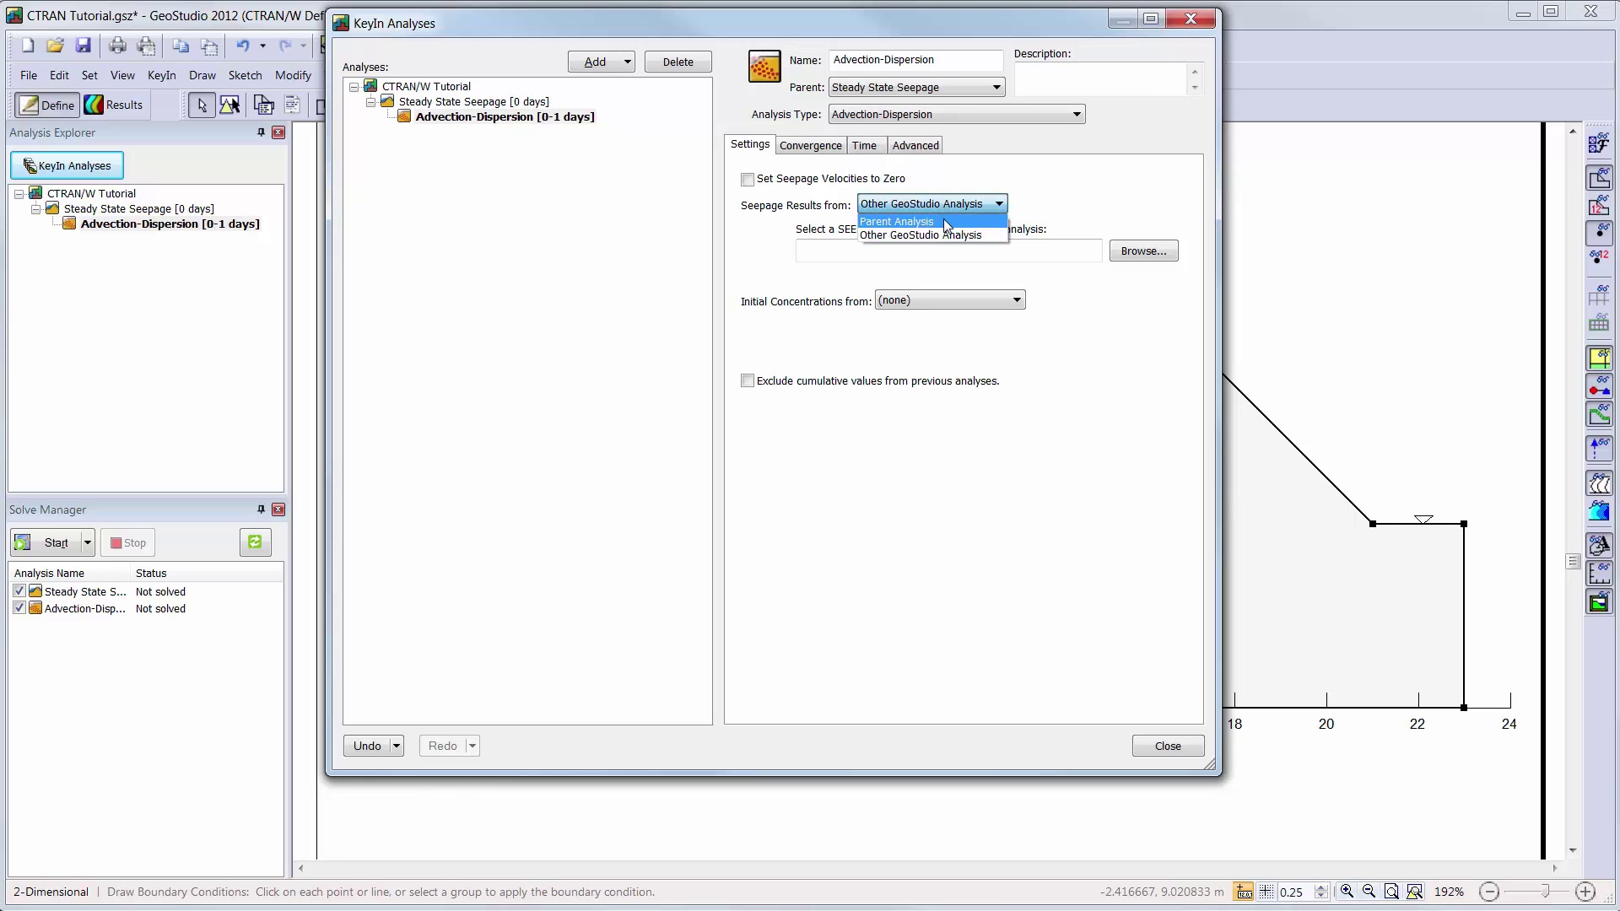
{"action": "left_click", "coordinate": [944, 223]}
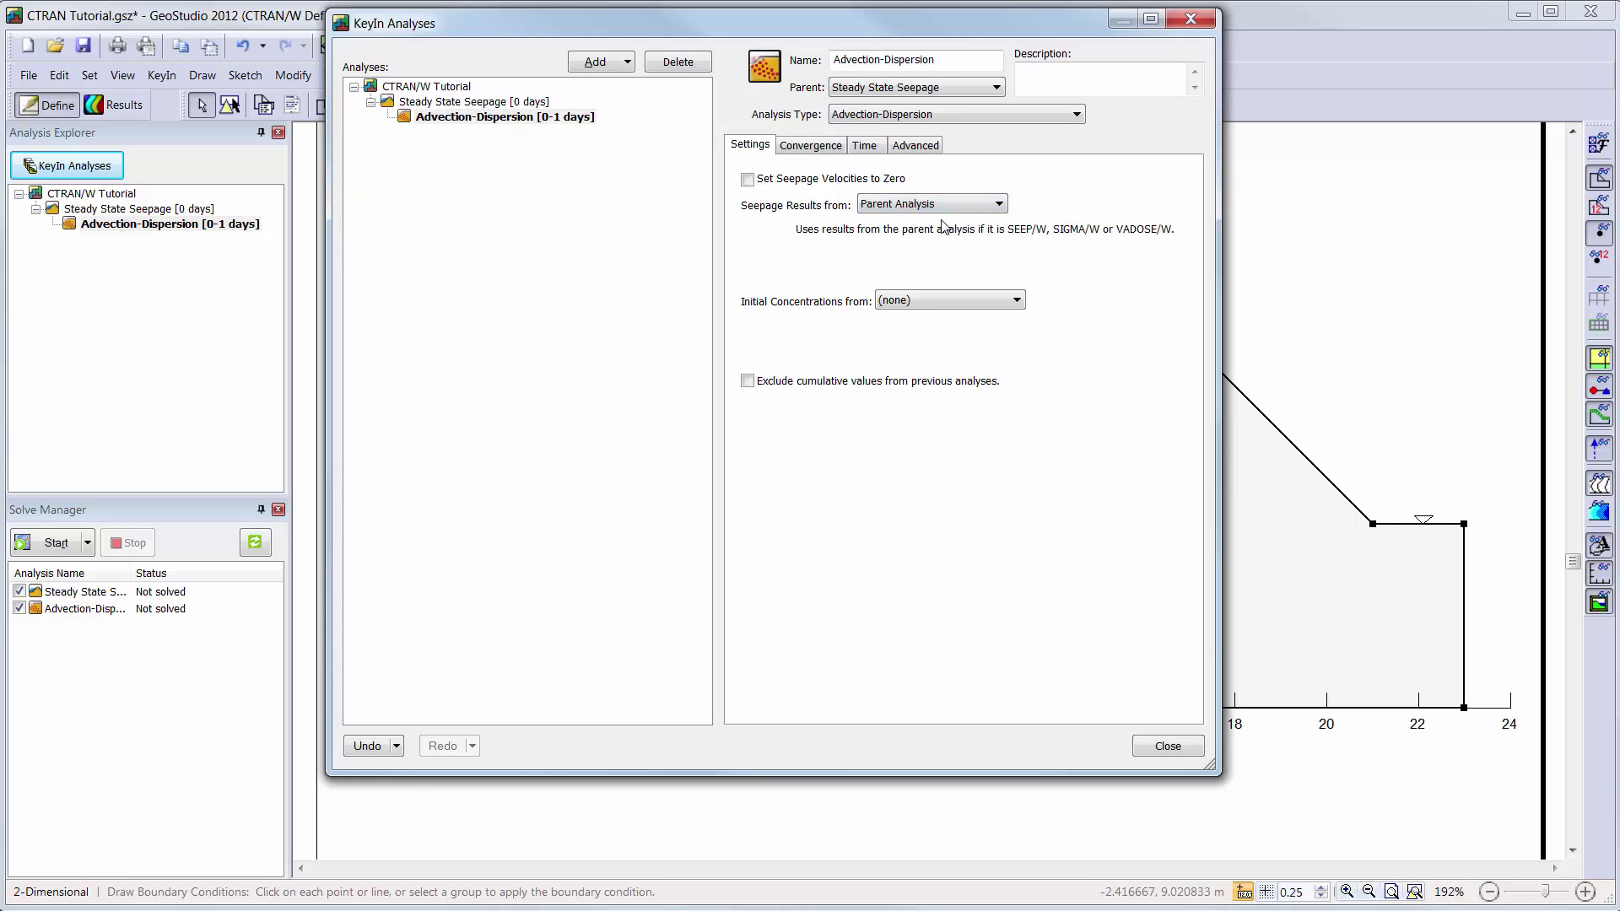
Set the analysis time stepping to a 2750-day duration in 55 steps
{"action": "left_click", "coordinate": [830, 150]}
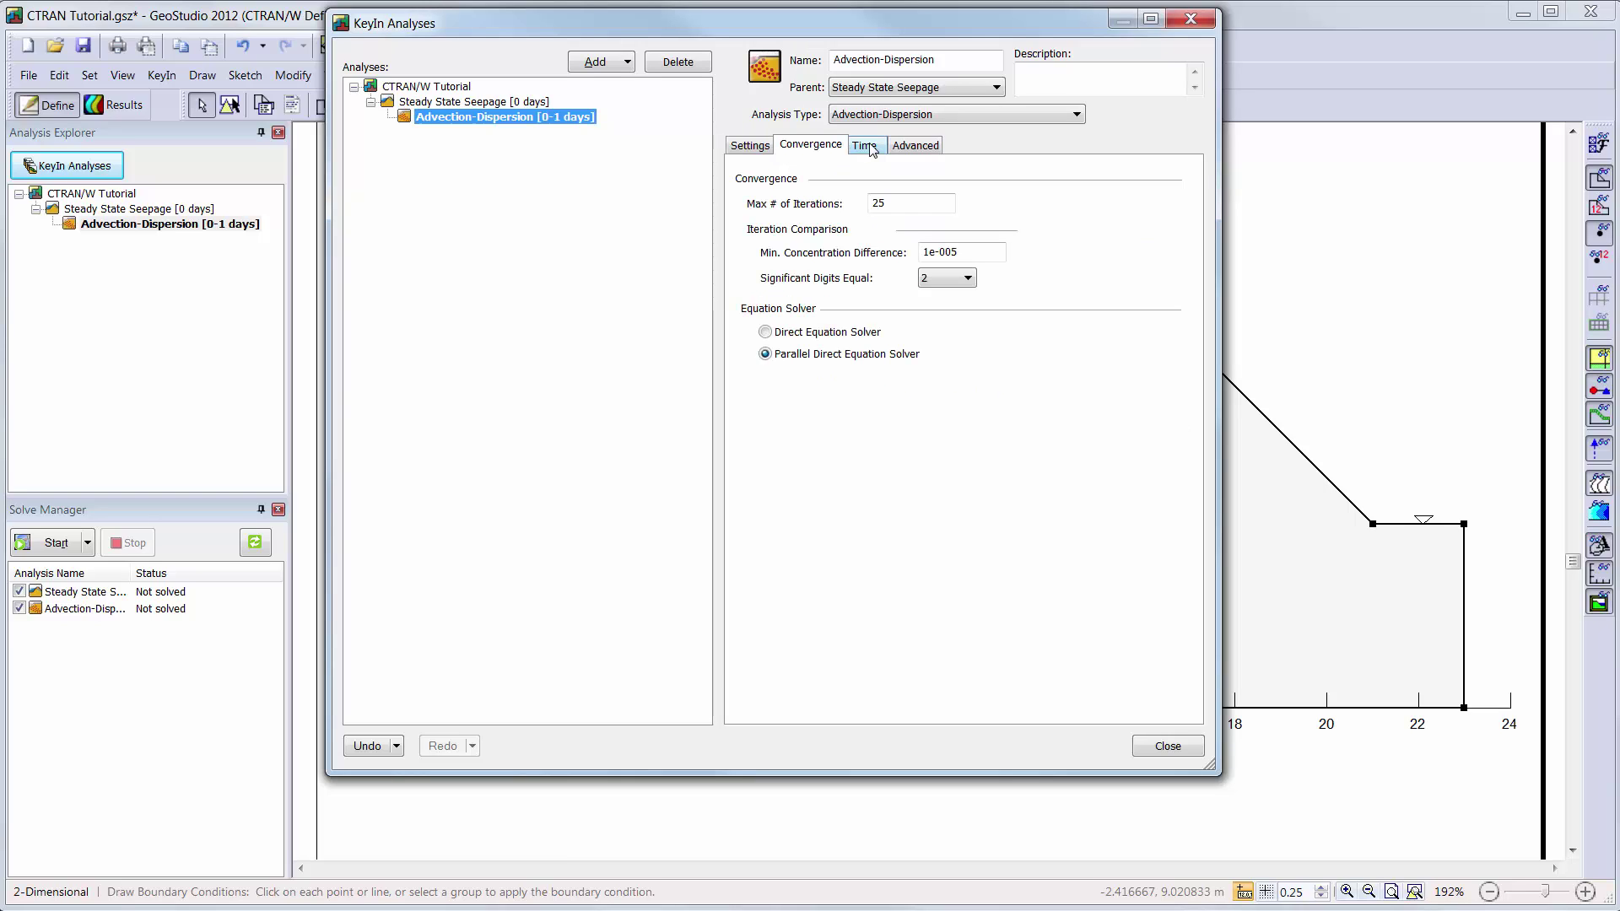
{"action": "left_click", "coordinate": [867, 146]}
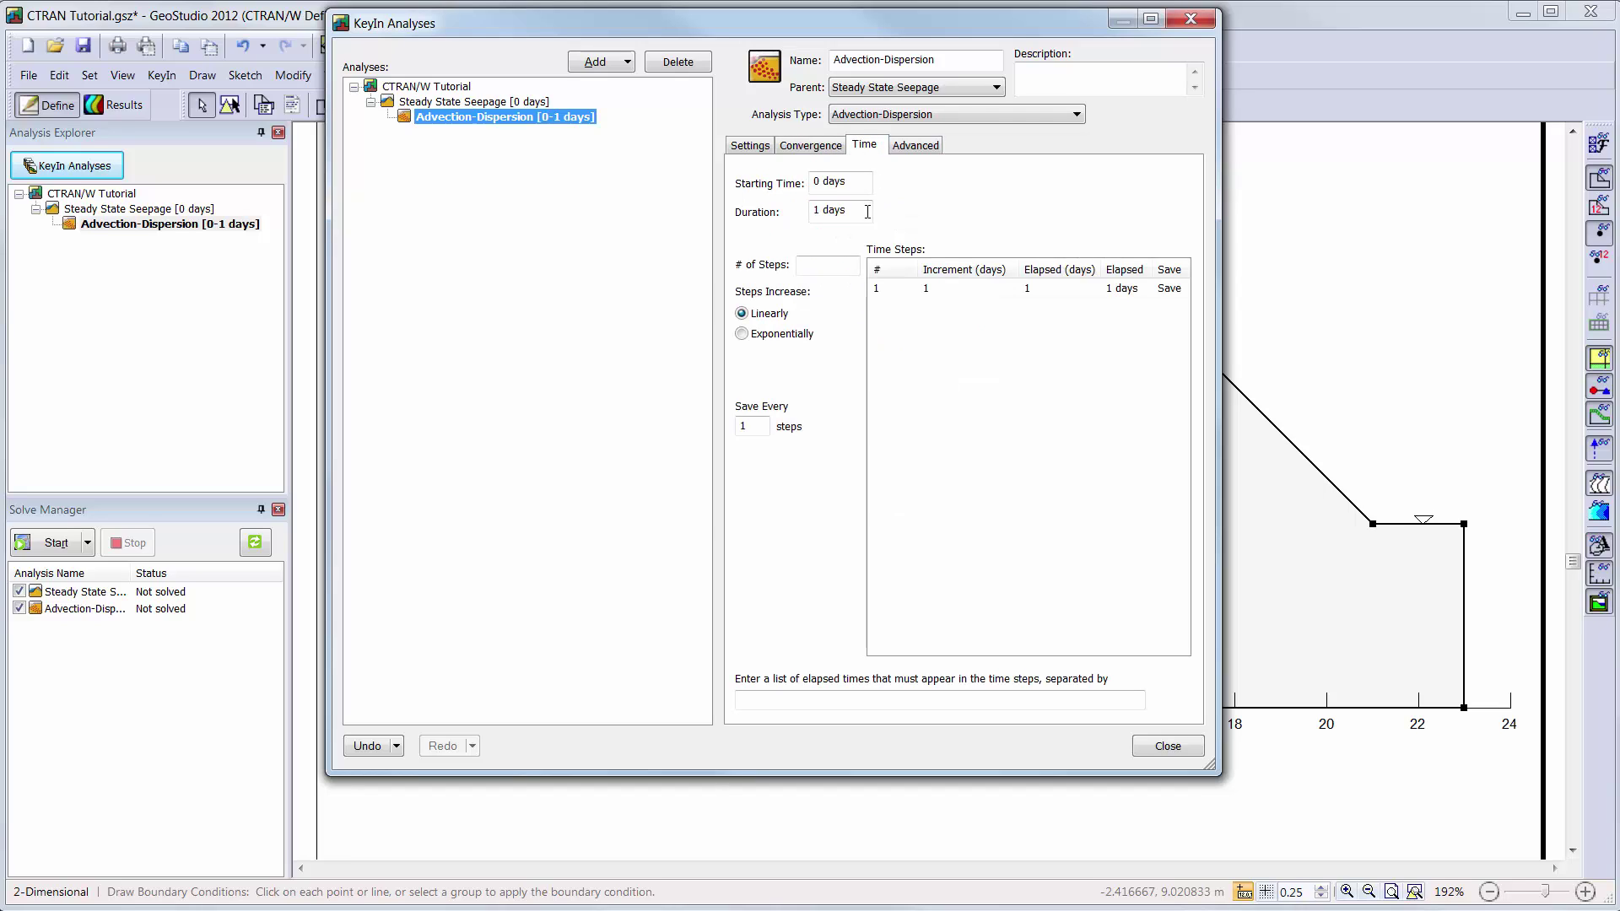
{"action": "left_click", "coordinate": [831, 211]}
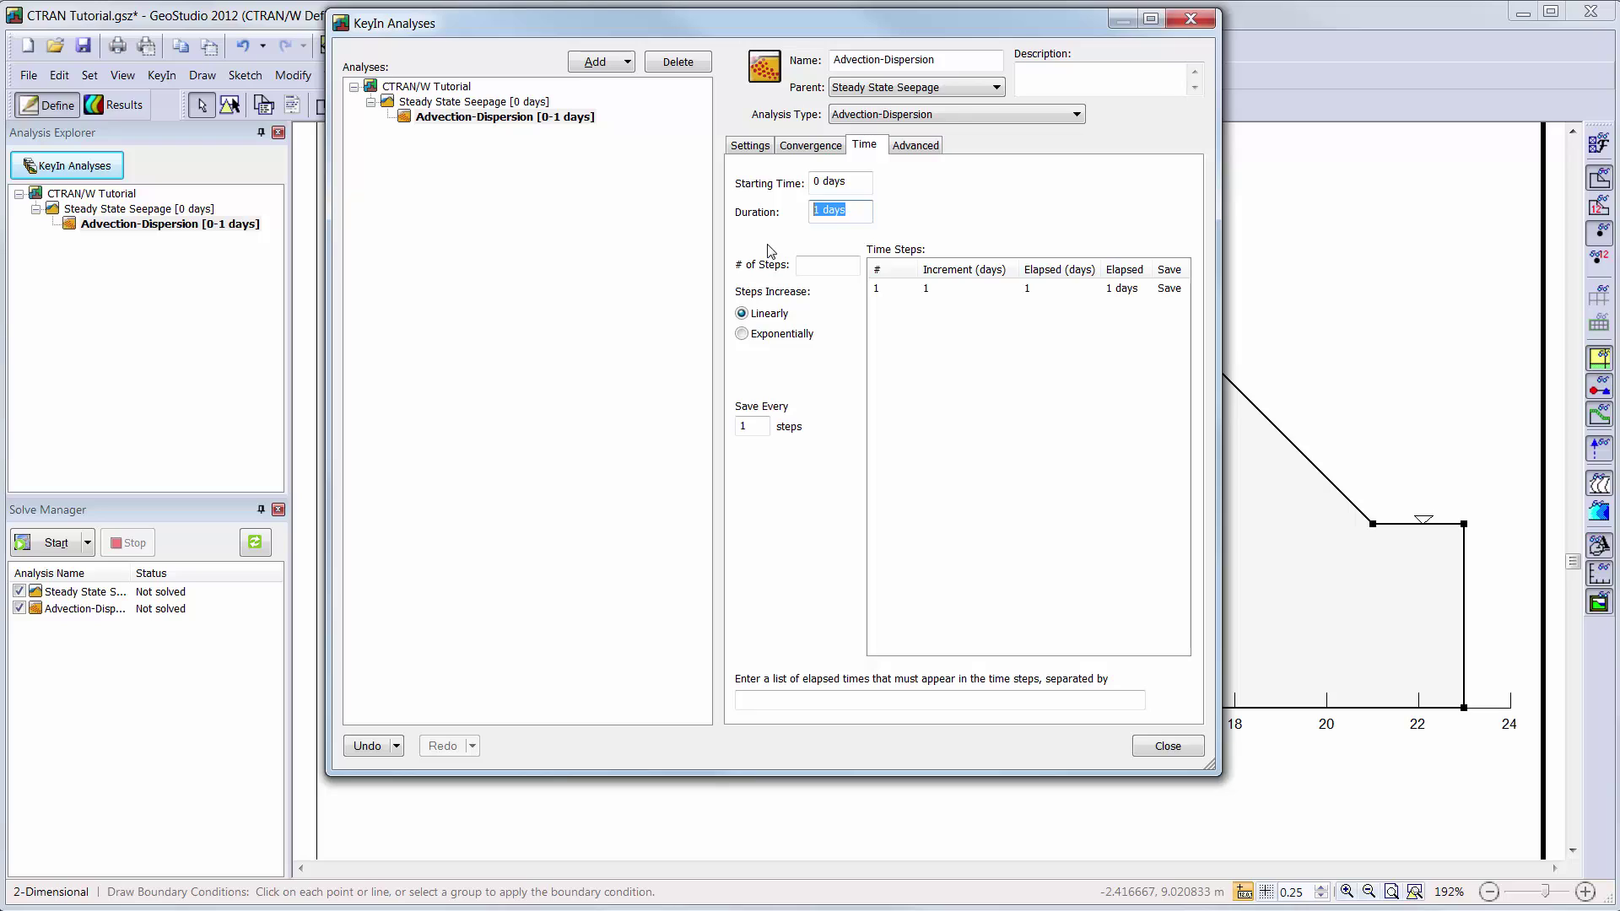
{"action": "type", "text": "2750"}
{"action": "key", "text": "Tab"}
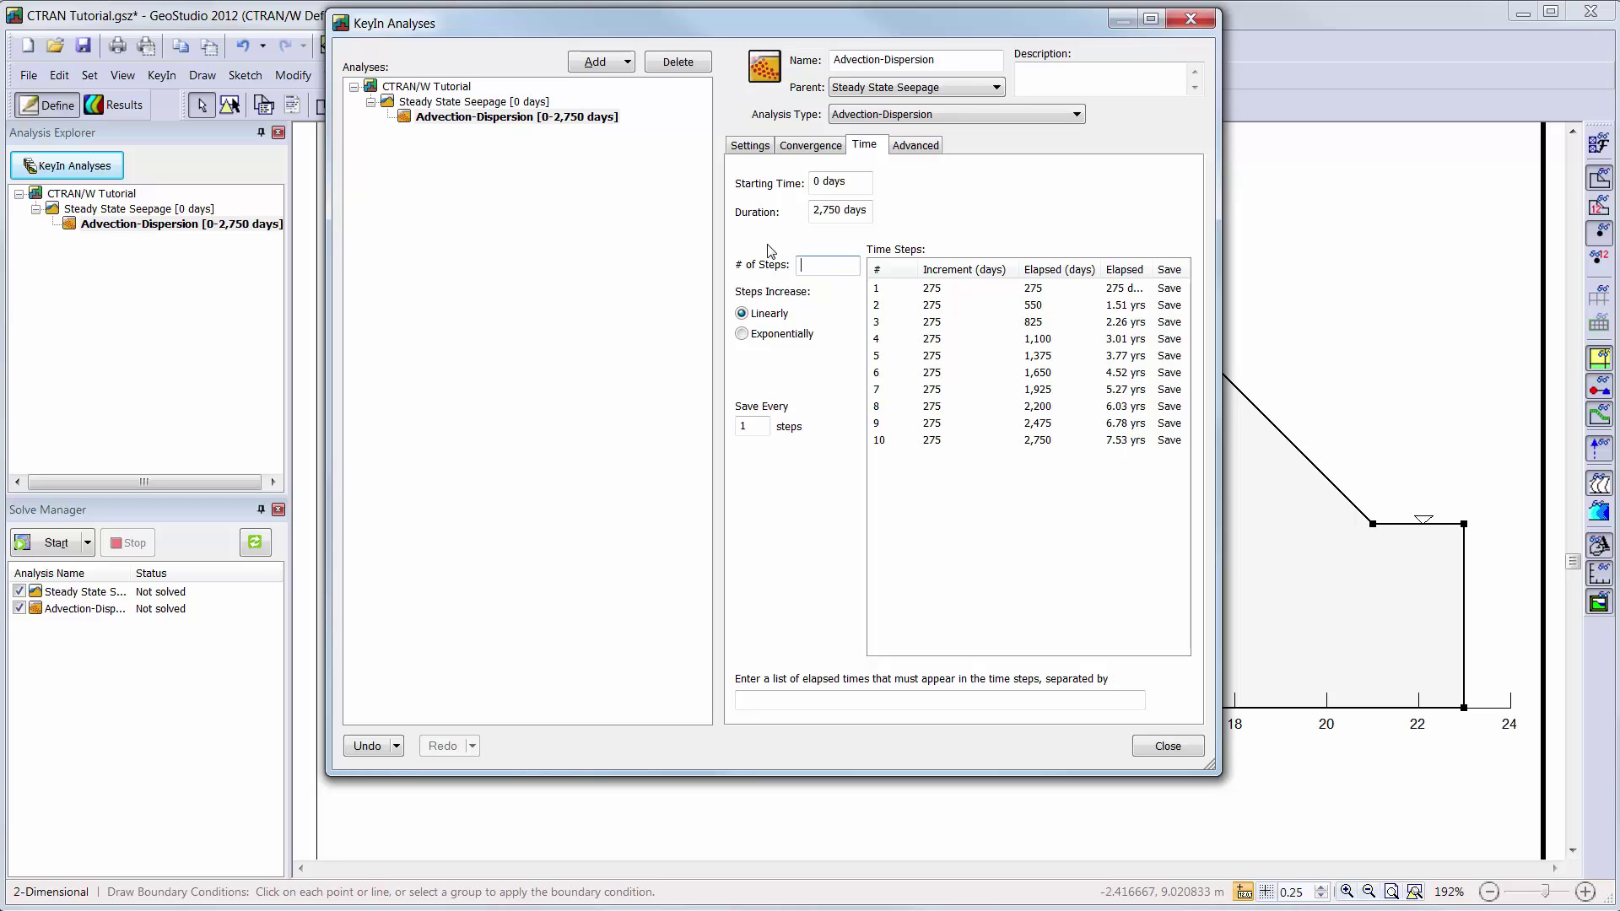
{"action": "type", "text": "55"}
{"action": "key", "text": "Tab"}
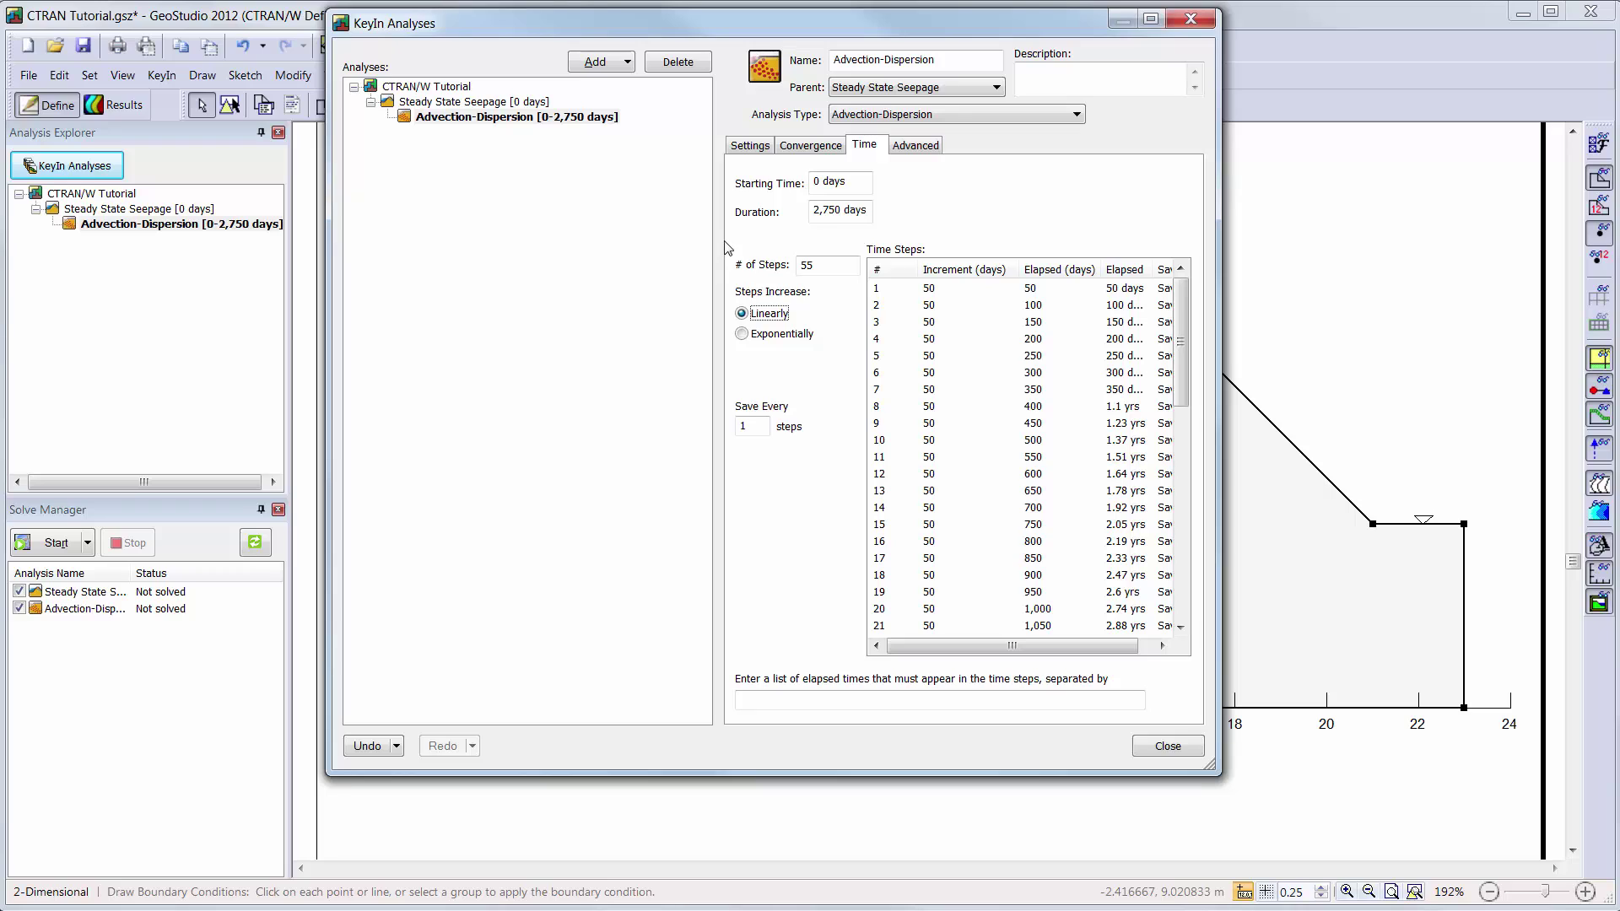
{"action": "left_click", "coordinate": [918, 147]}
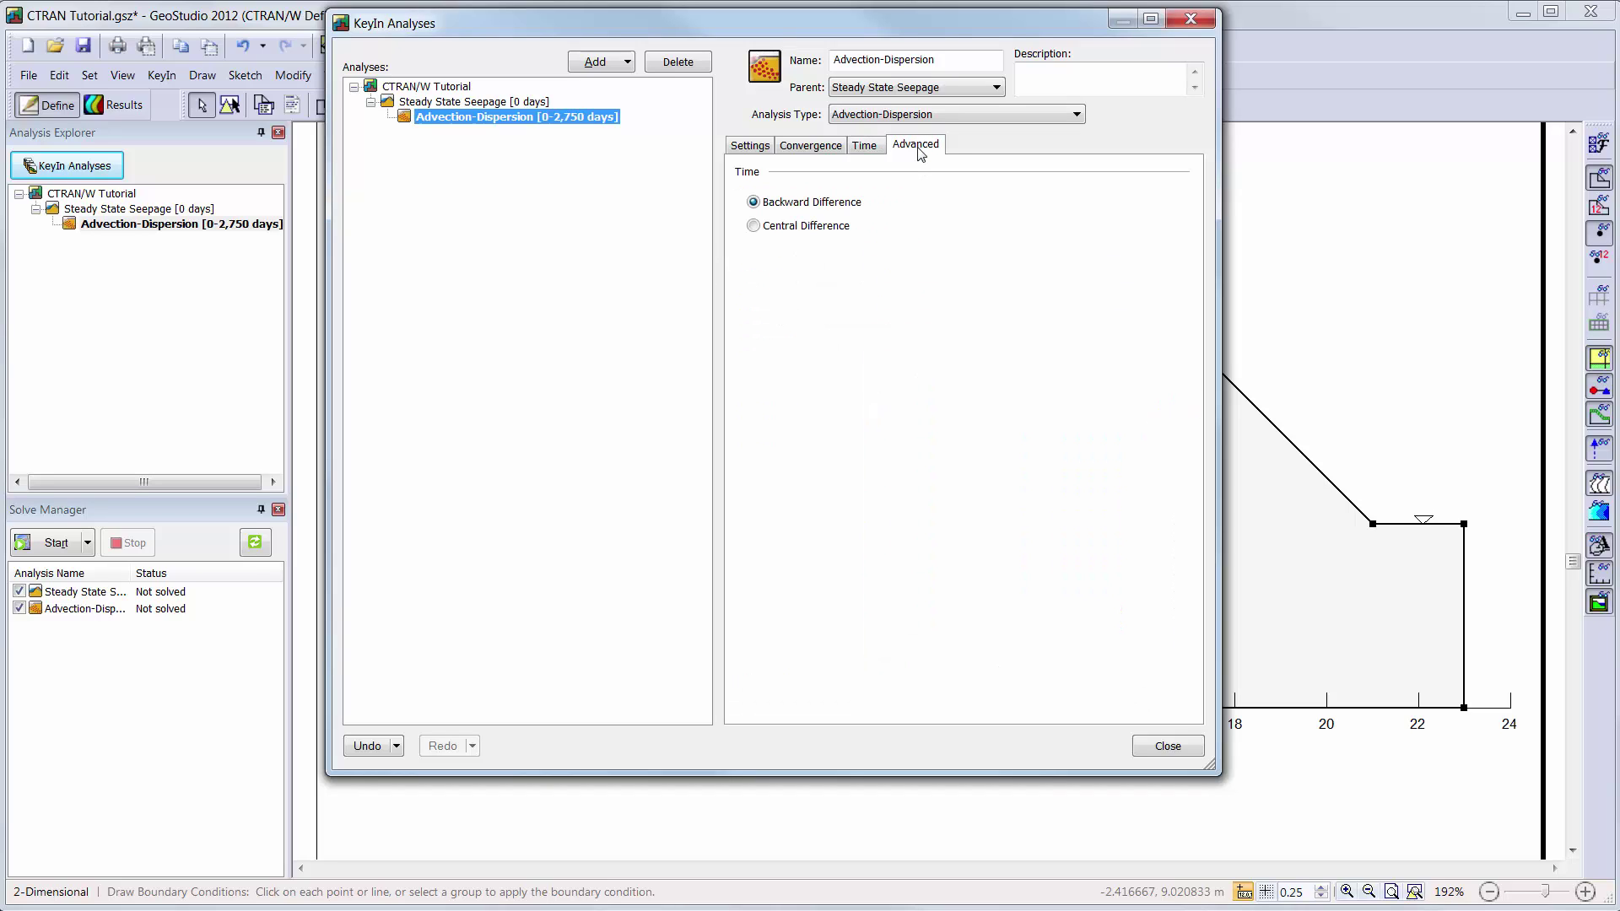
{"action": "left_click", "coordinate": [747, 147]}
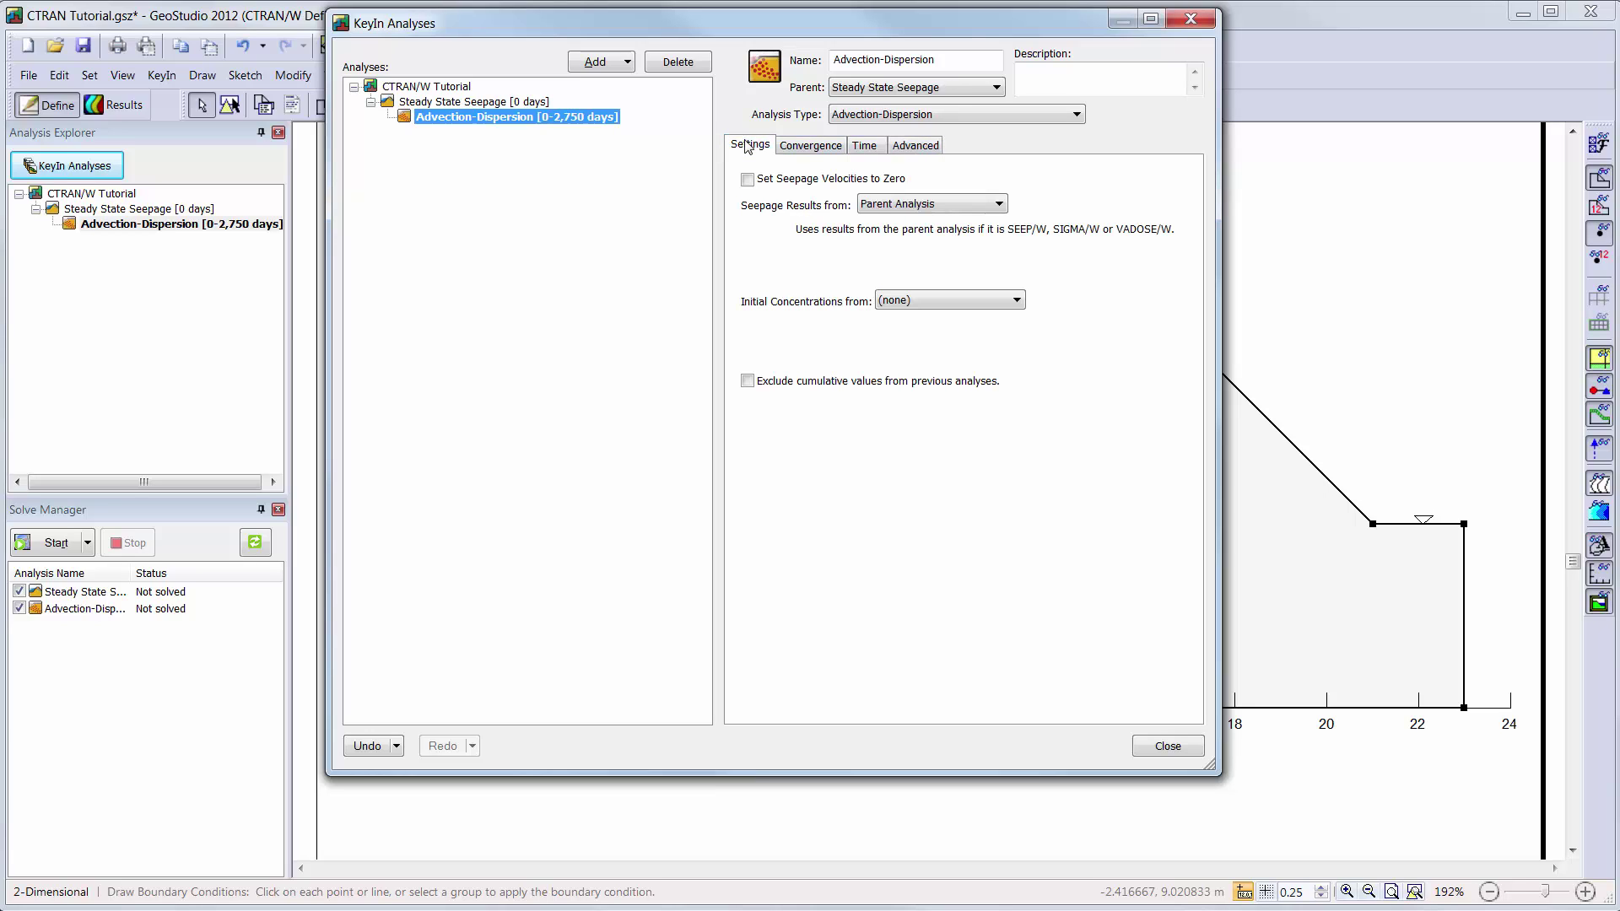
Clone the Advection-Dispersion analysis as 'Particle Tracking (forward)' with Particle Tracking Forward type
{"action": "left_click", "coordinate": [628, 63]}
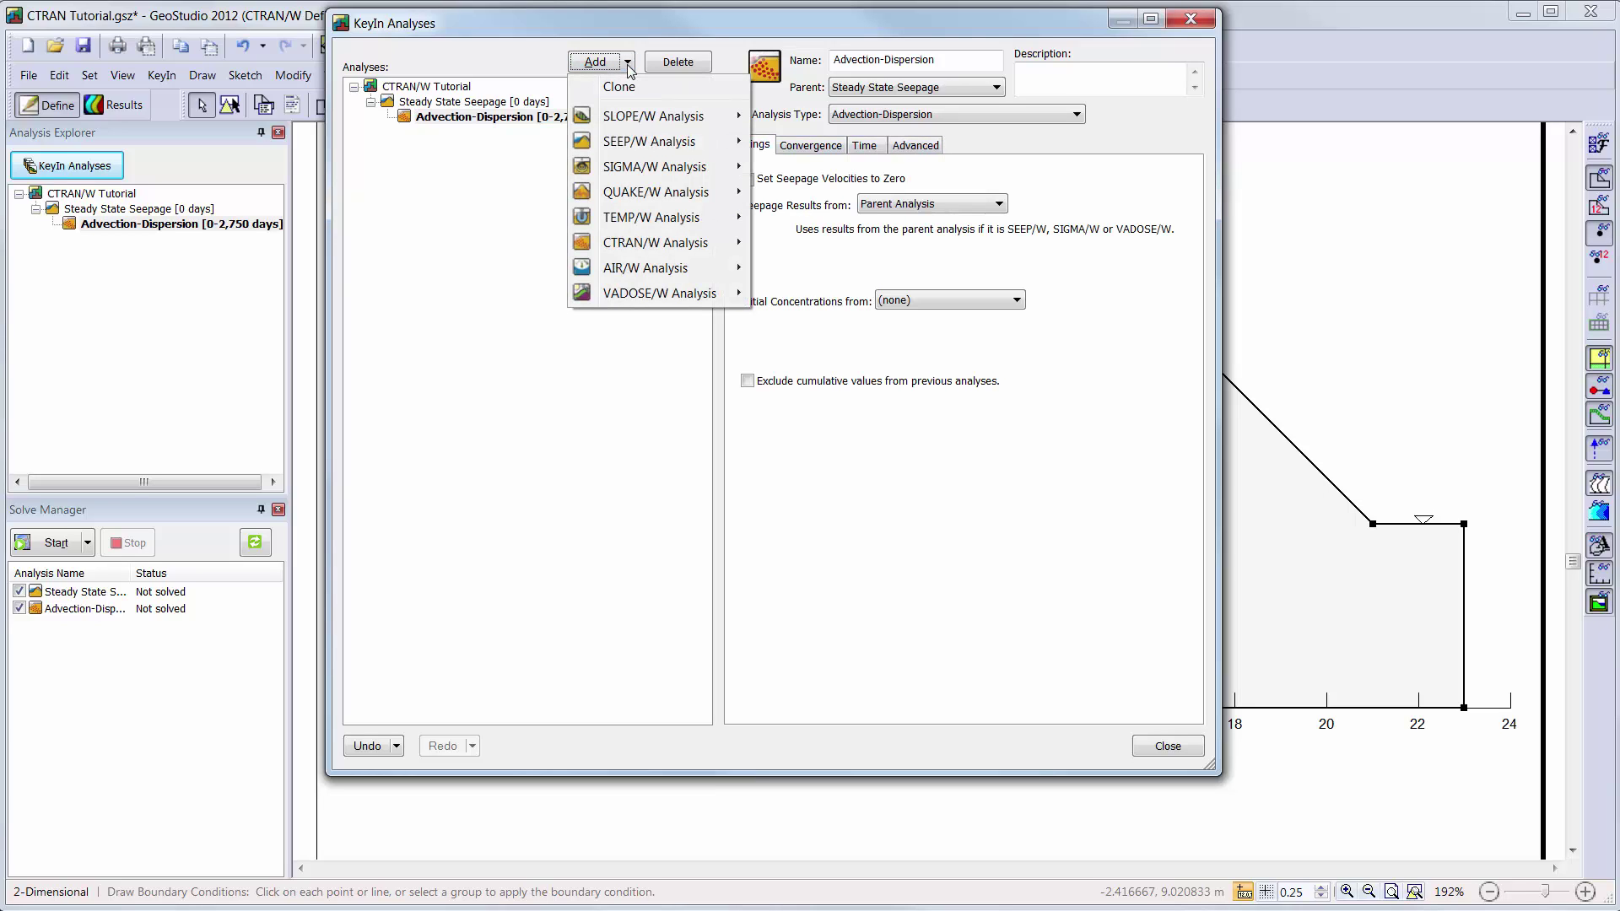
{"action": "left_click", "coordinate": [636, 90]}
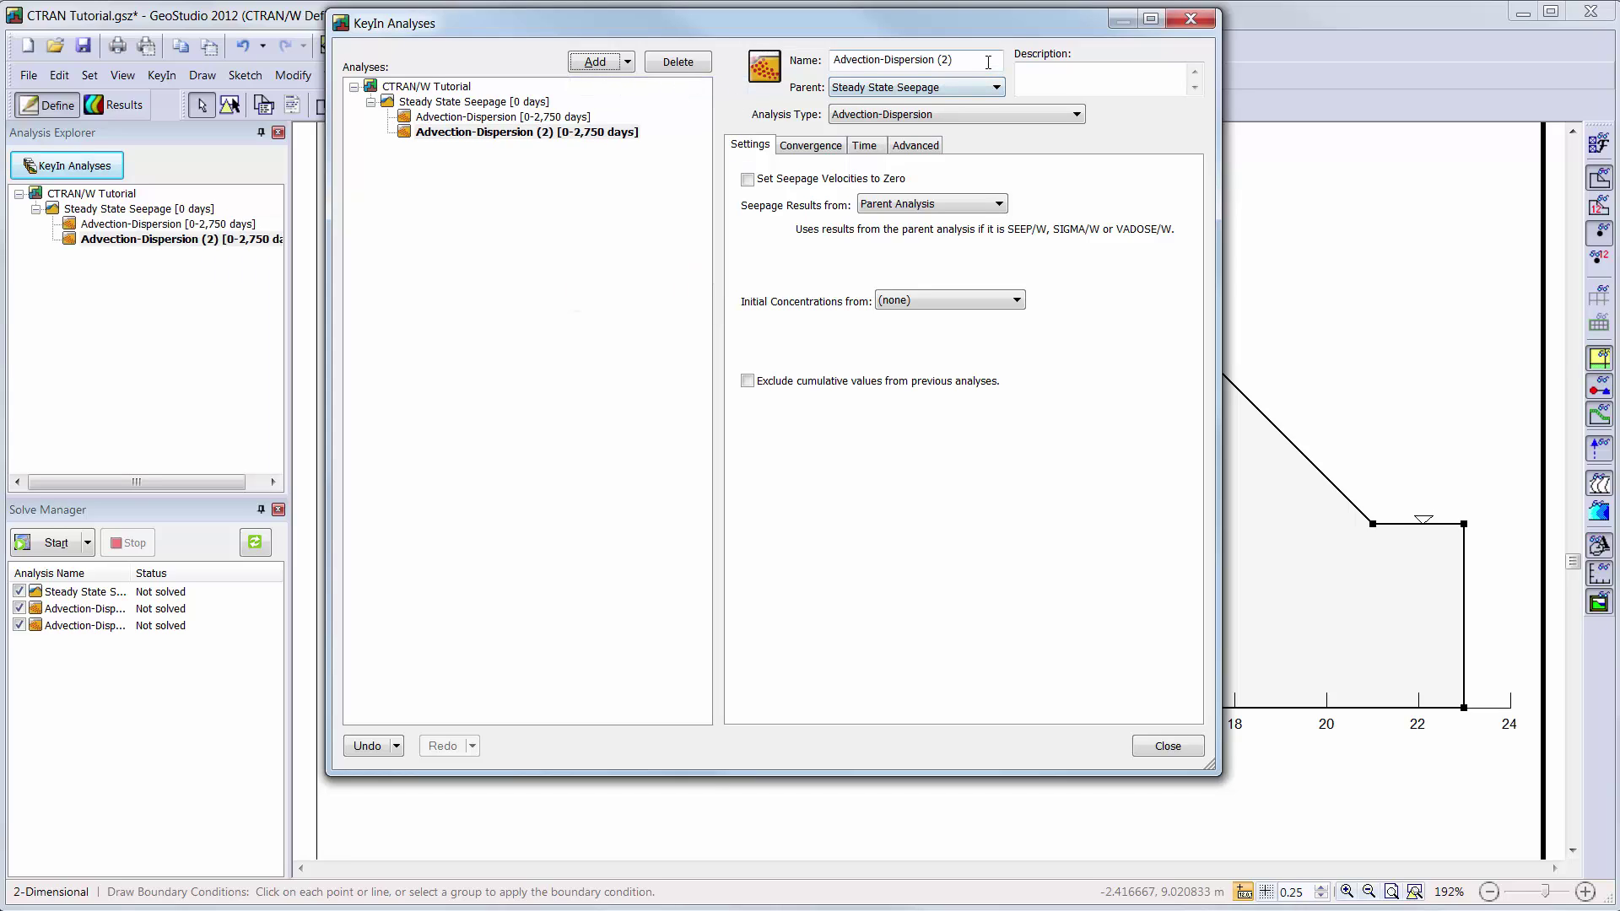
{"action": "left_click_drag", "start_coordinate": [984, 59], "coordinate": [822, 61]}
{"action": "type", "text": "P"}
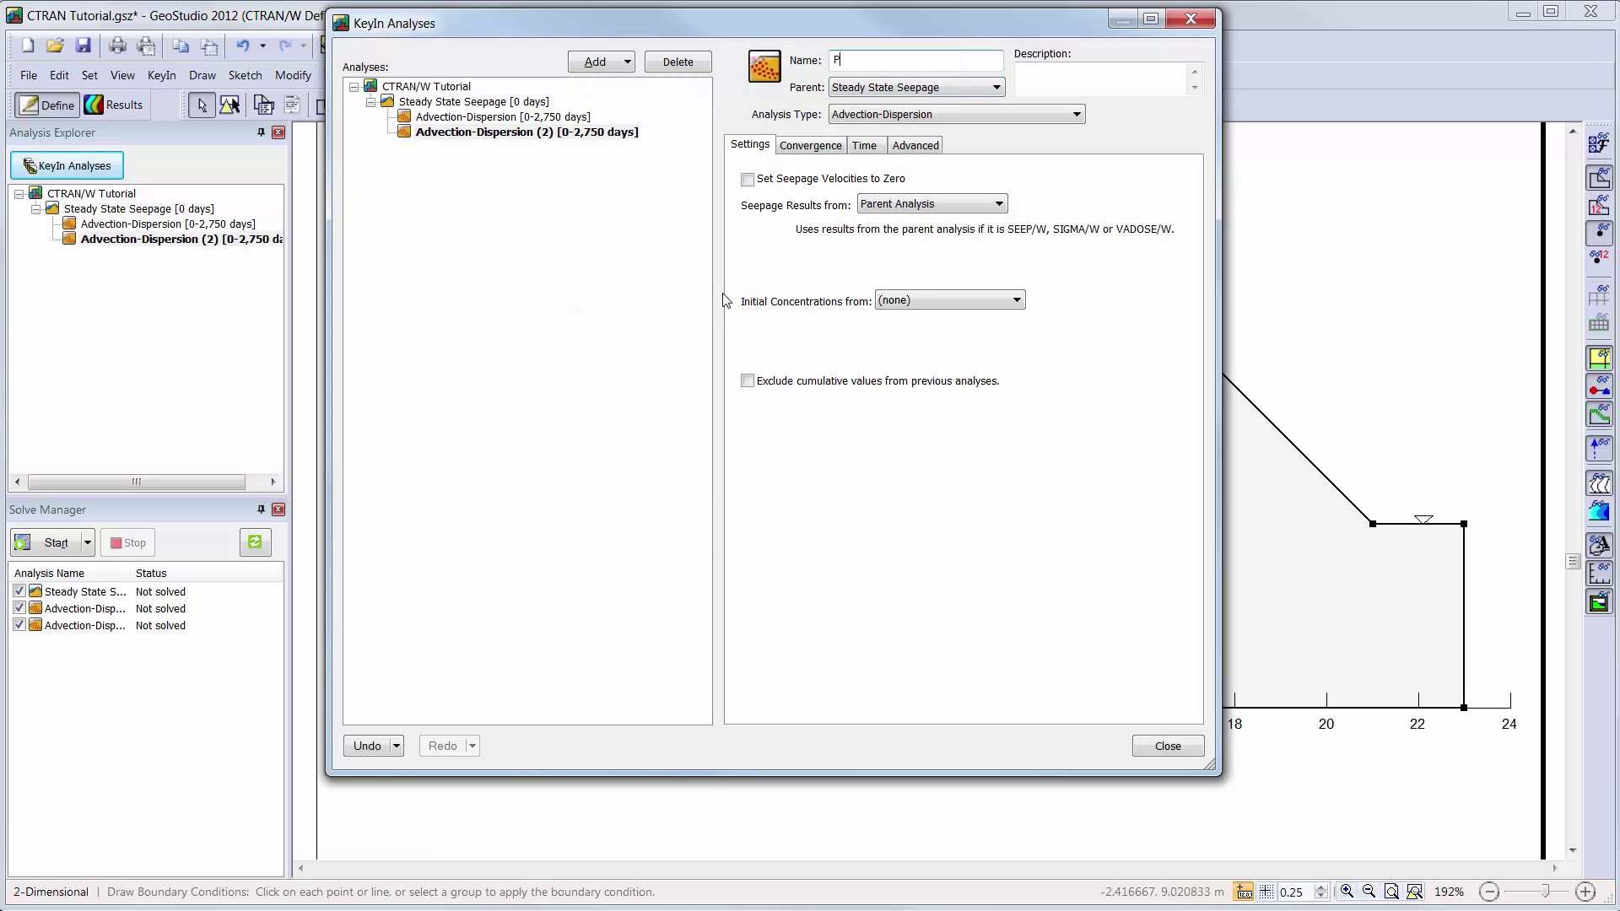
{"action": "type", "text": "article Tracking (forward)"}
{"action": "left_click", "coordinate": [1077, 113]}
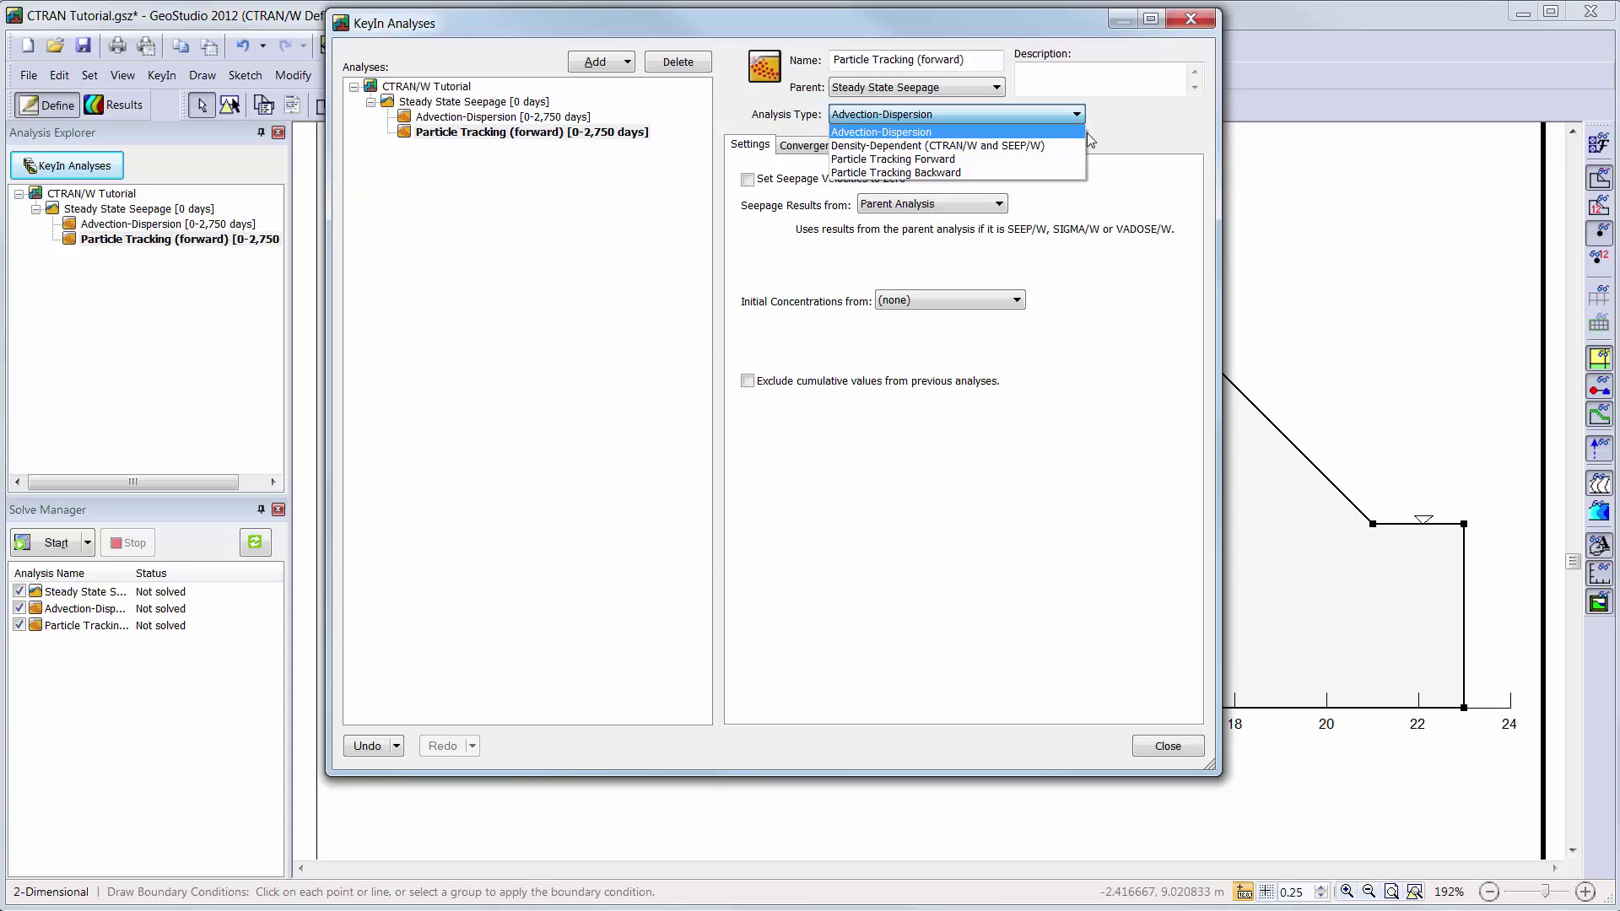
{"action": "left_click", "coordinate": [1076, 159]}
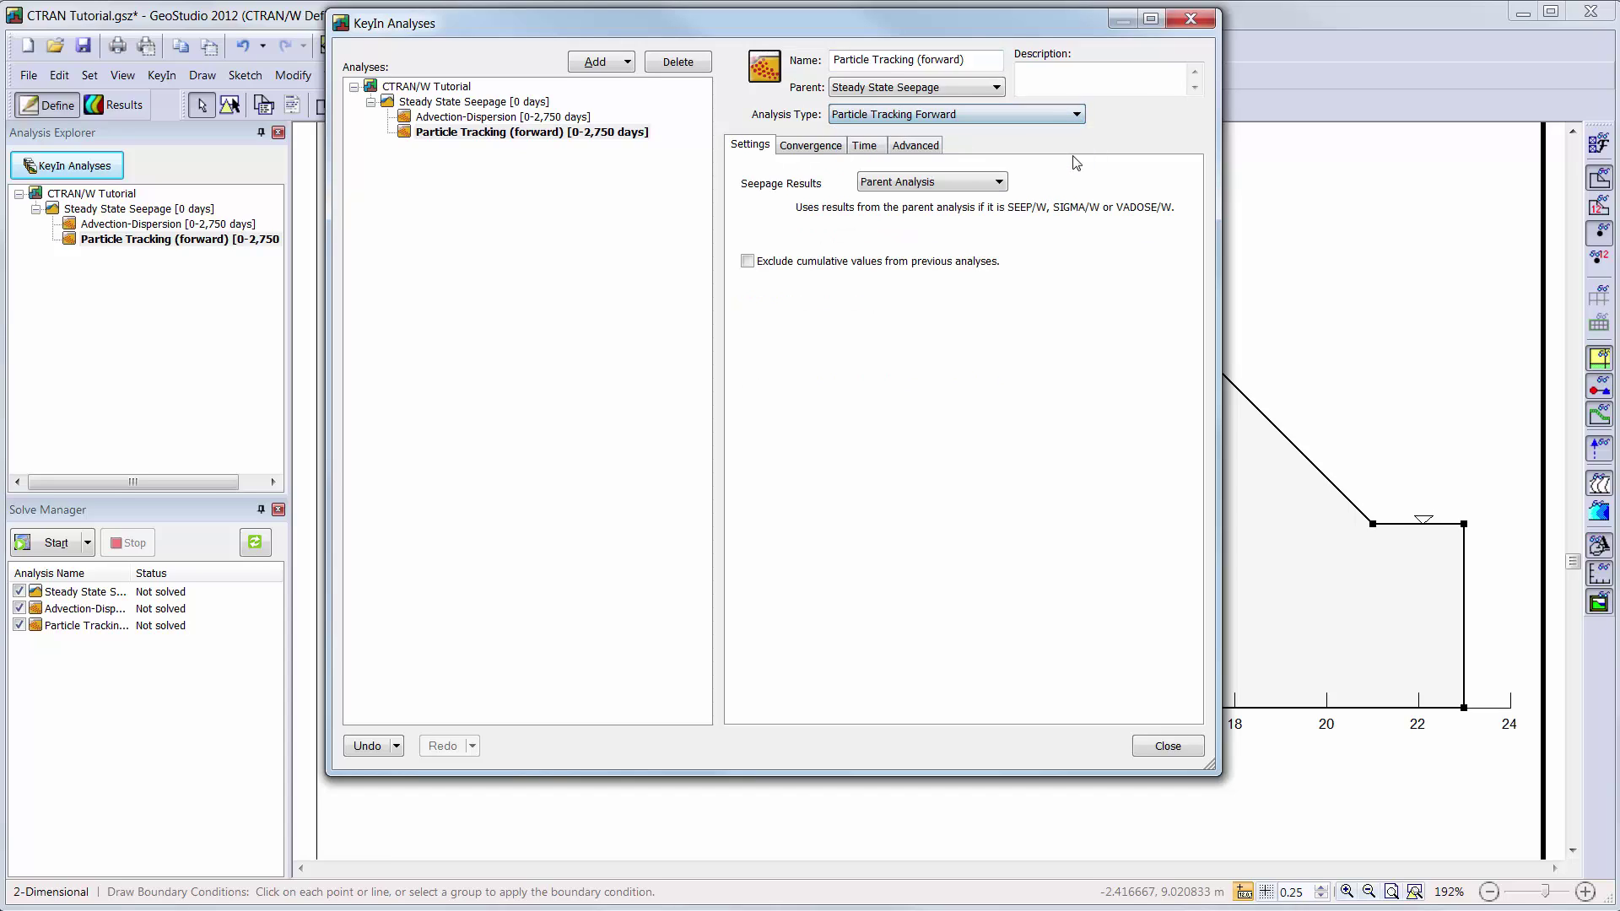
{"action": "left_click", "coordinate": [1168, 746]}
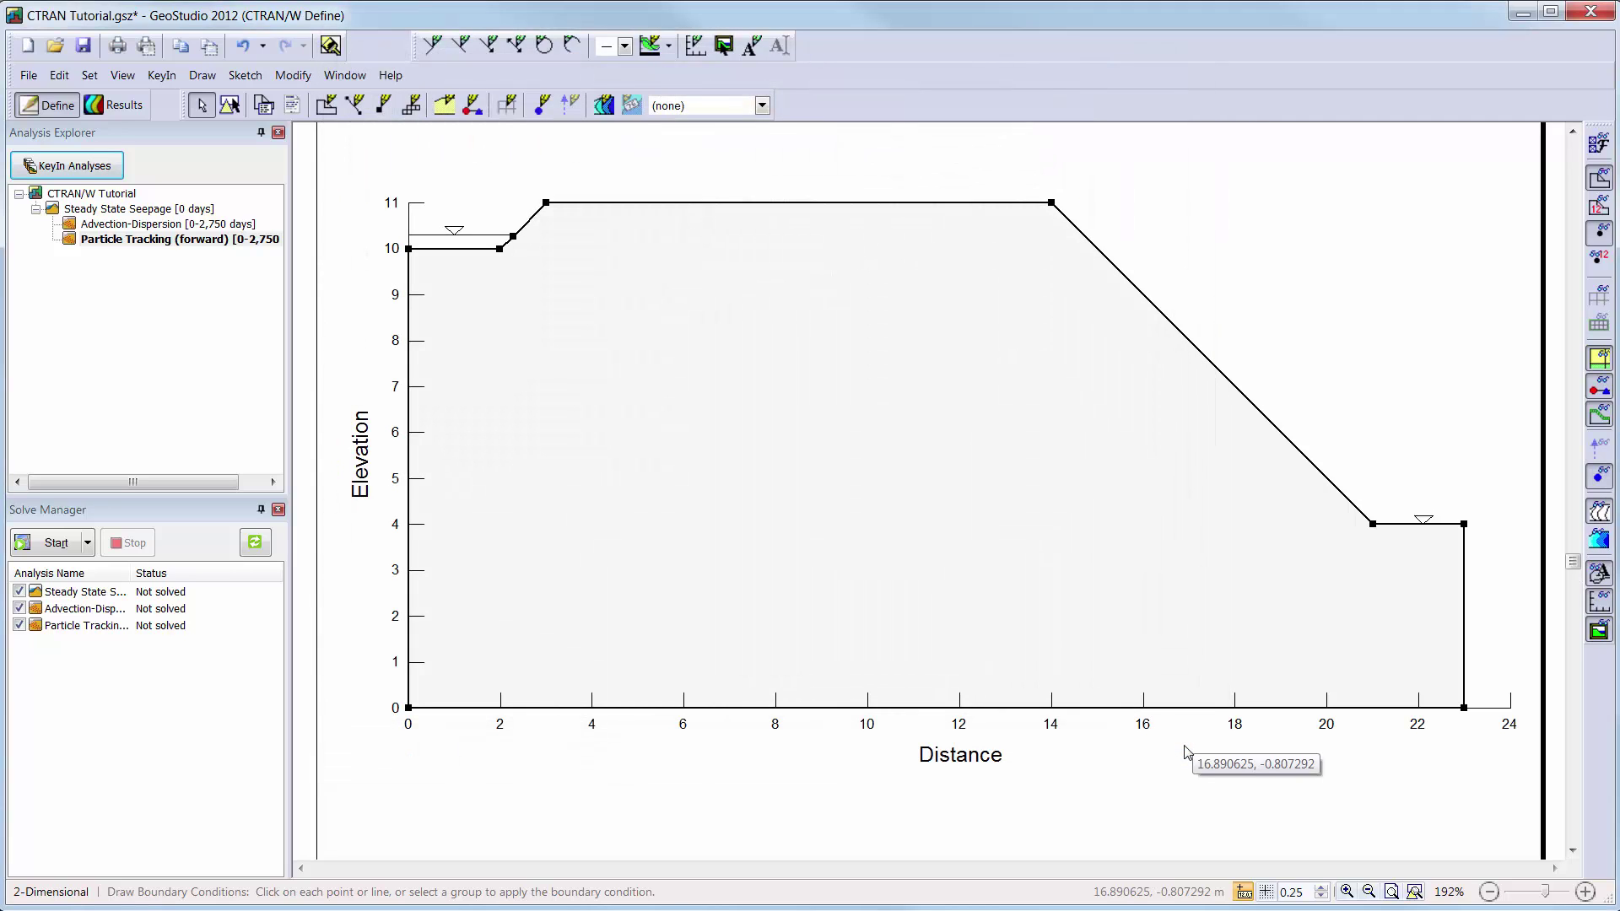
For Advection-Dispersion, give Silt 2 m longitudinal and 1 m transverse dispersivity with activation concentration enabled
{"action": "left_click", "coordinate": [224, 226]}
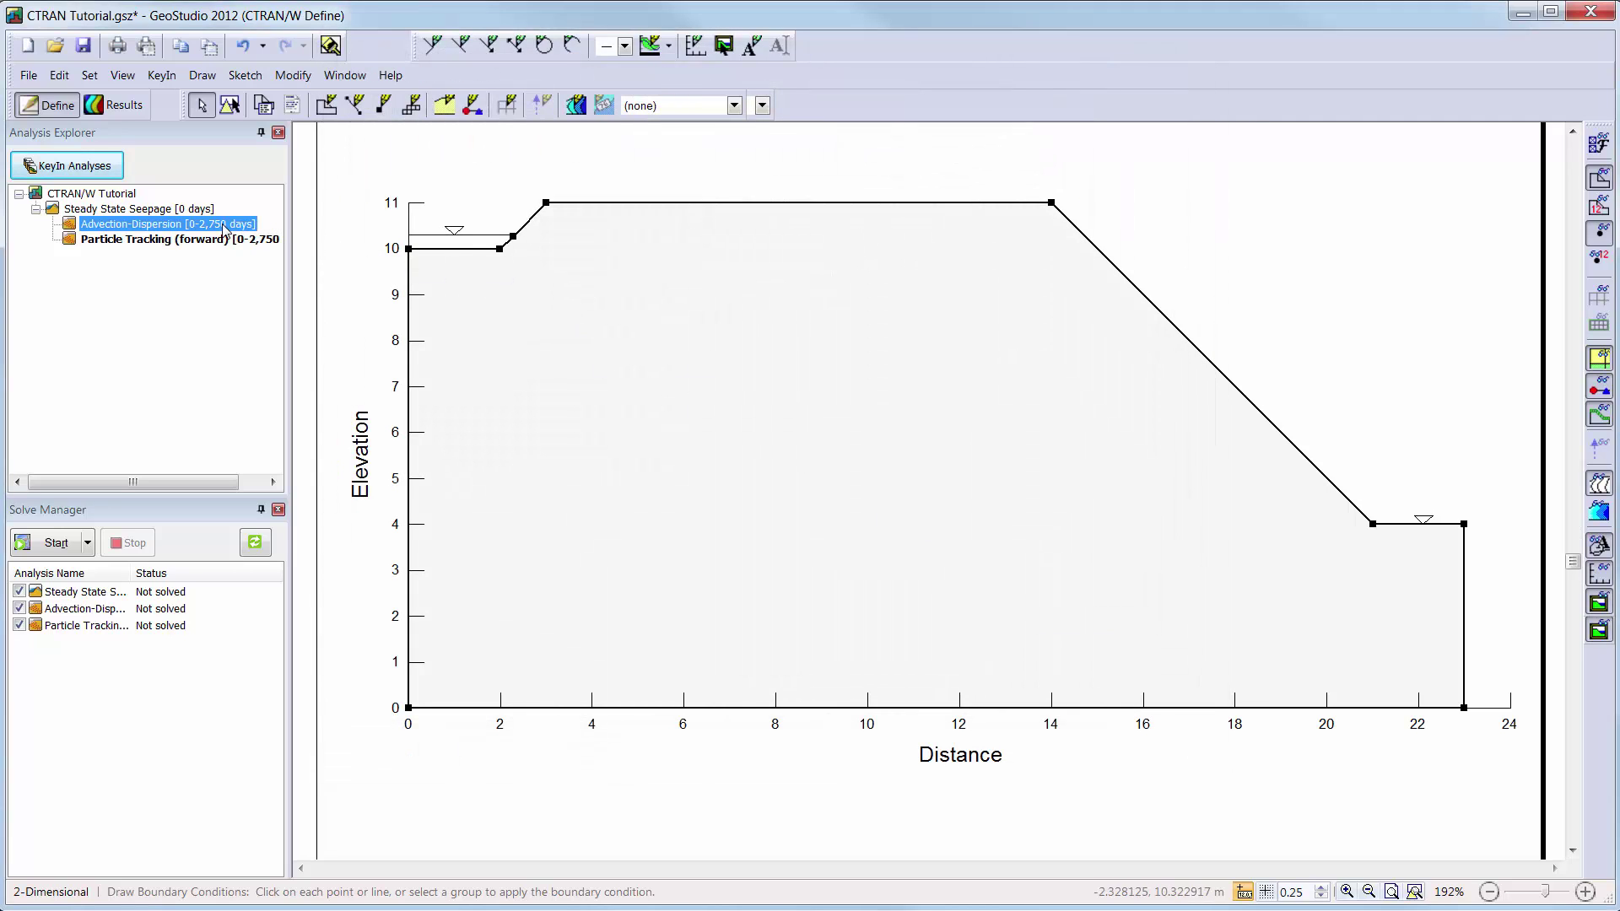
{"action": "left_click", "coordinate": [449, 107]}
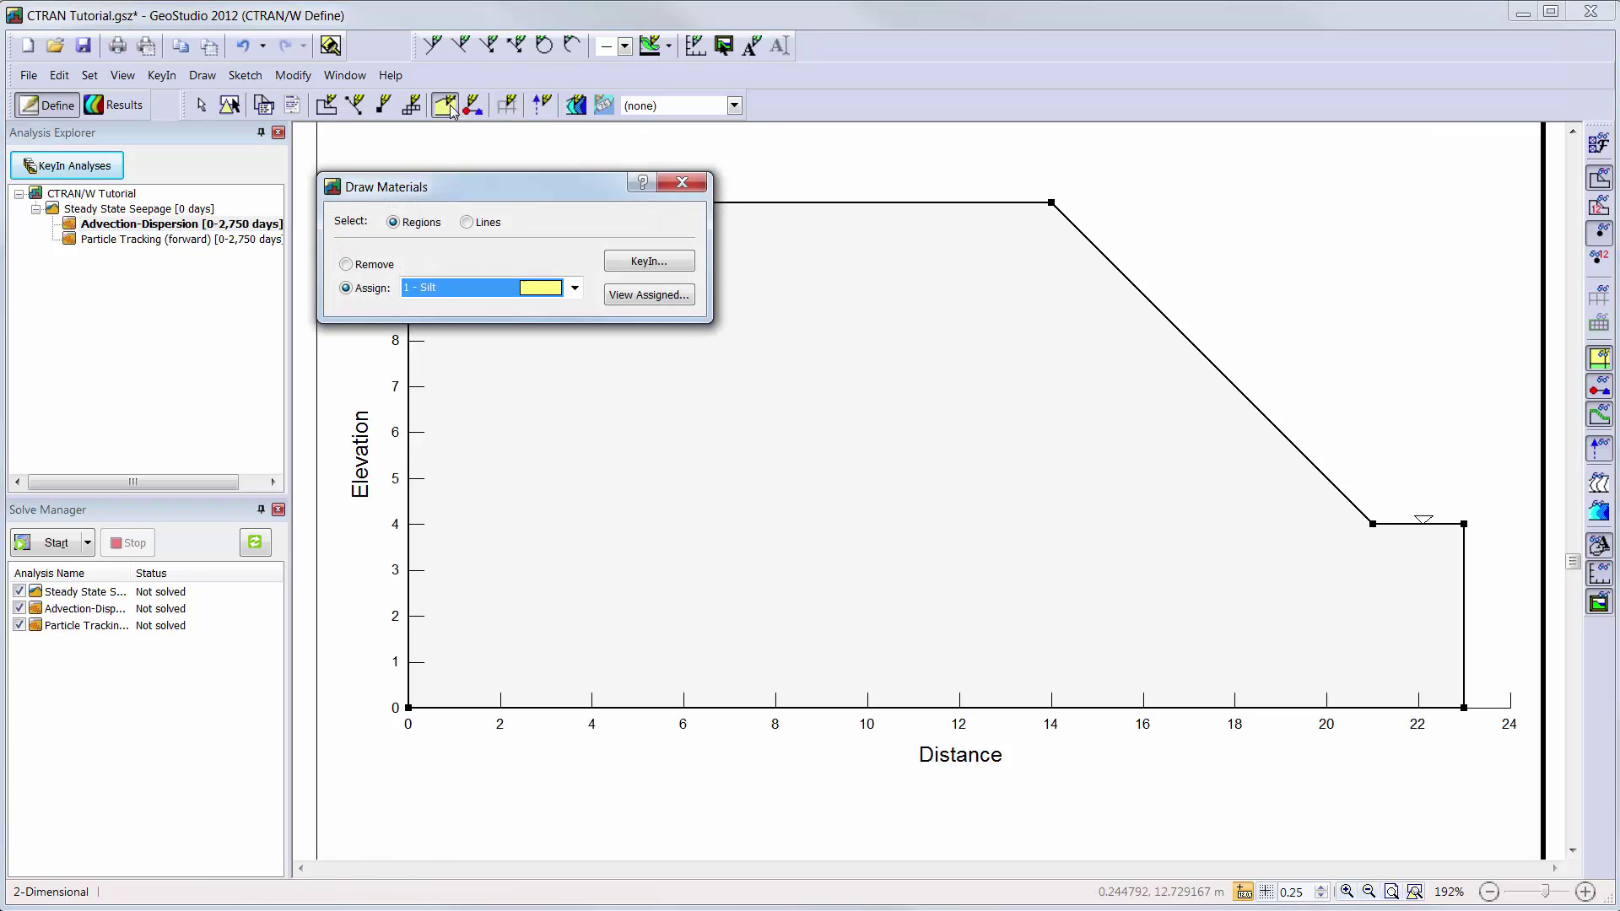
{"action": "left_click", "coordinate": [658, 263]}
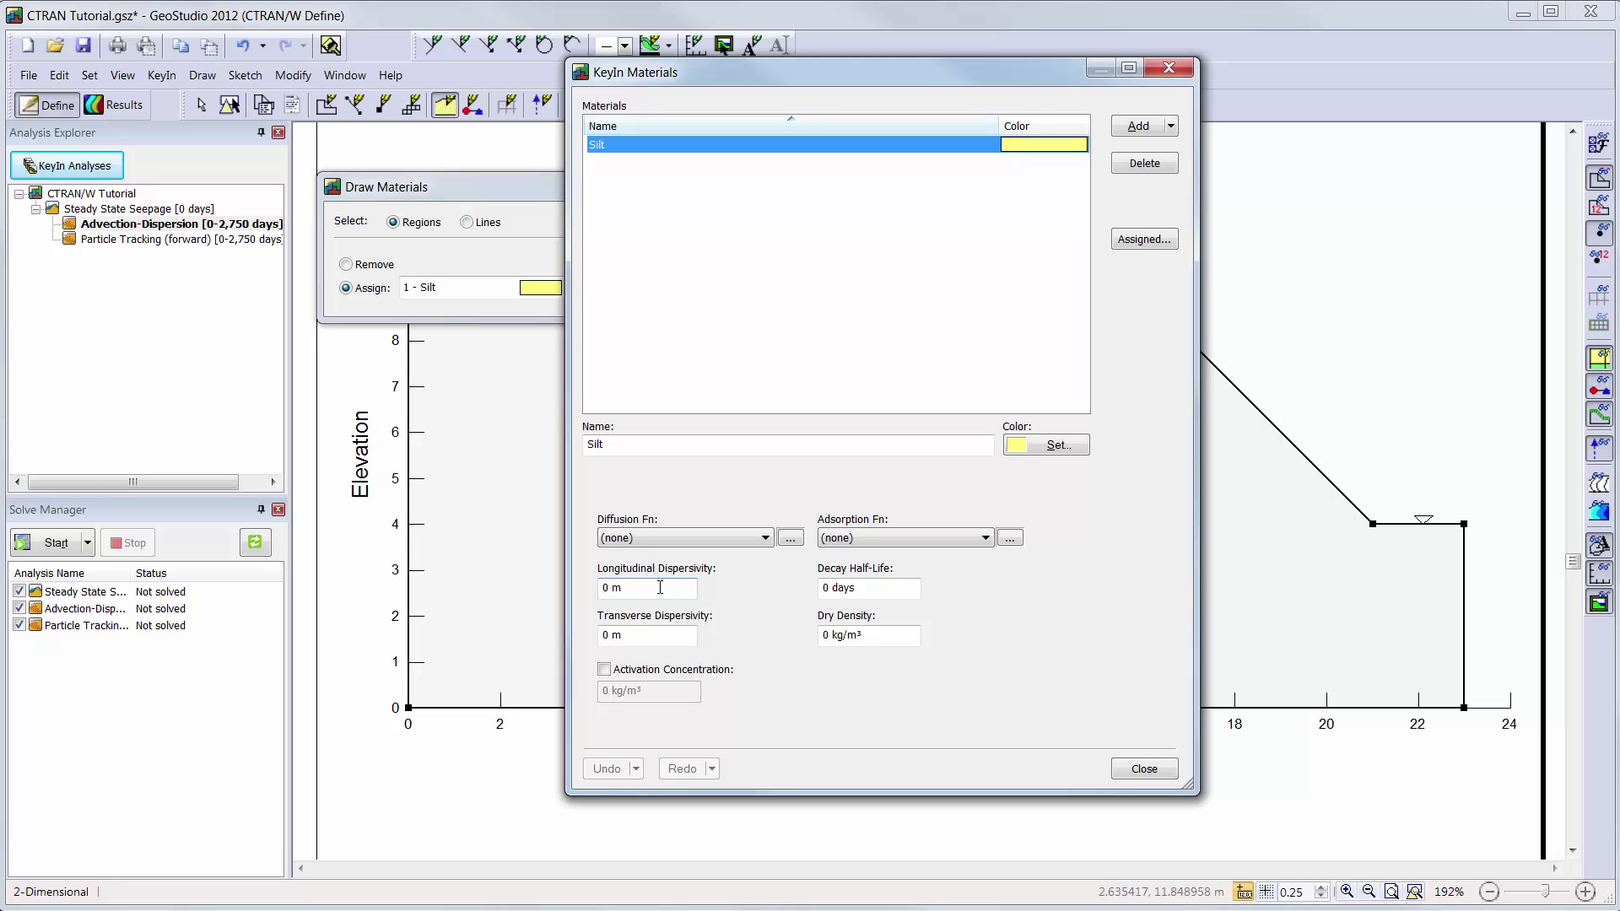
{"action": "left_click", "coordinate": [660, 587]}
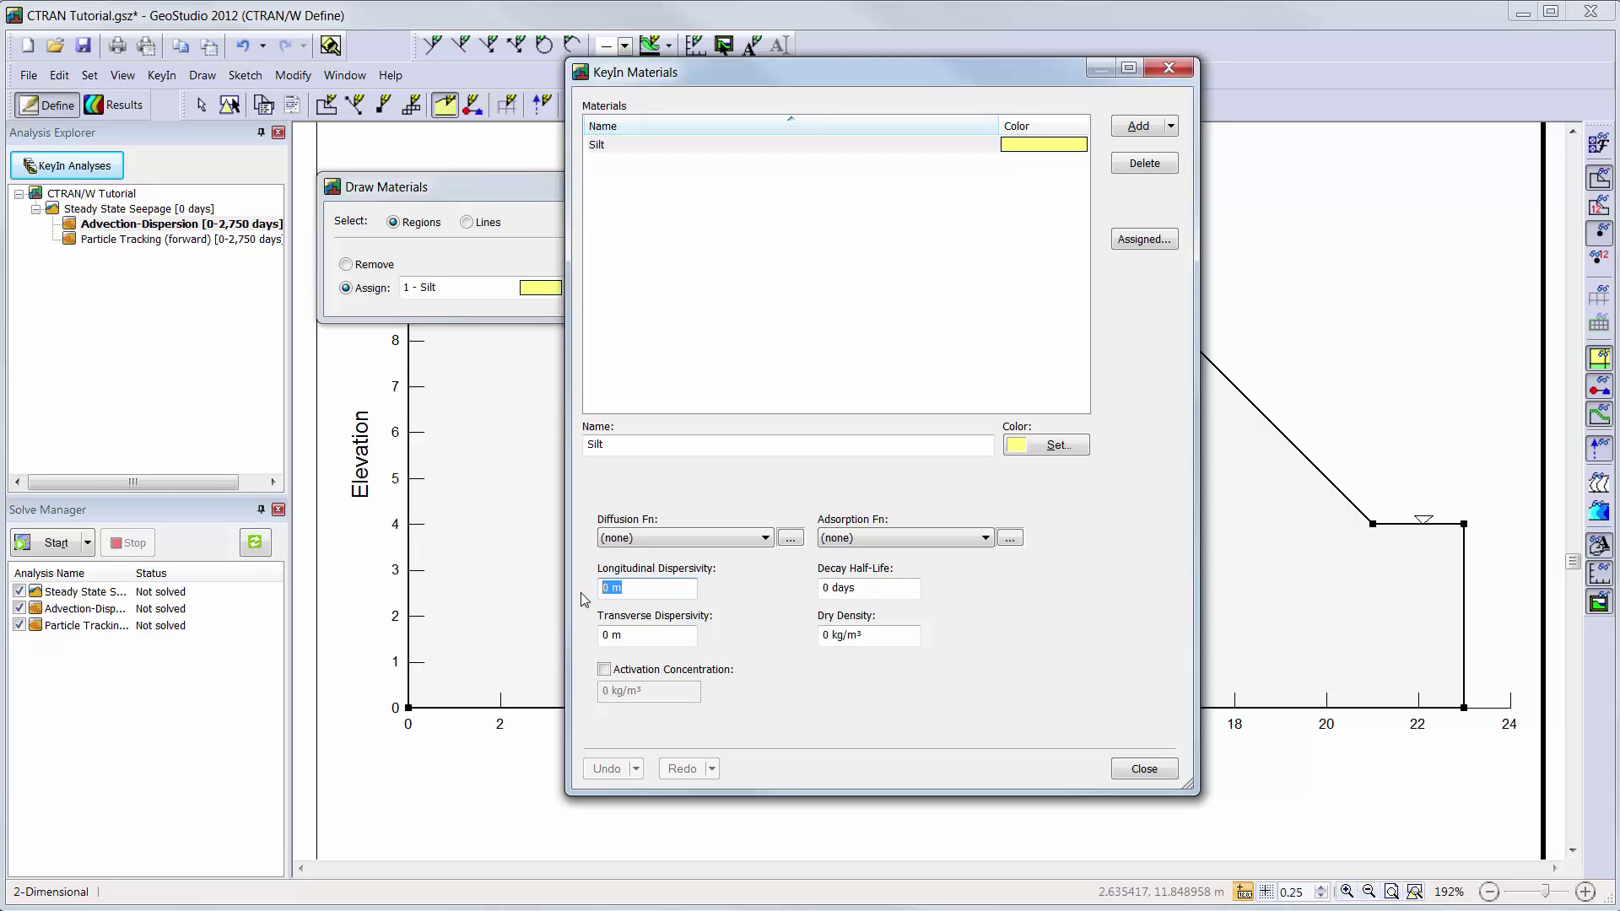
{"action": "type", "text": "2"}
{"action": "key", "text": "Tab"}
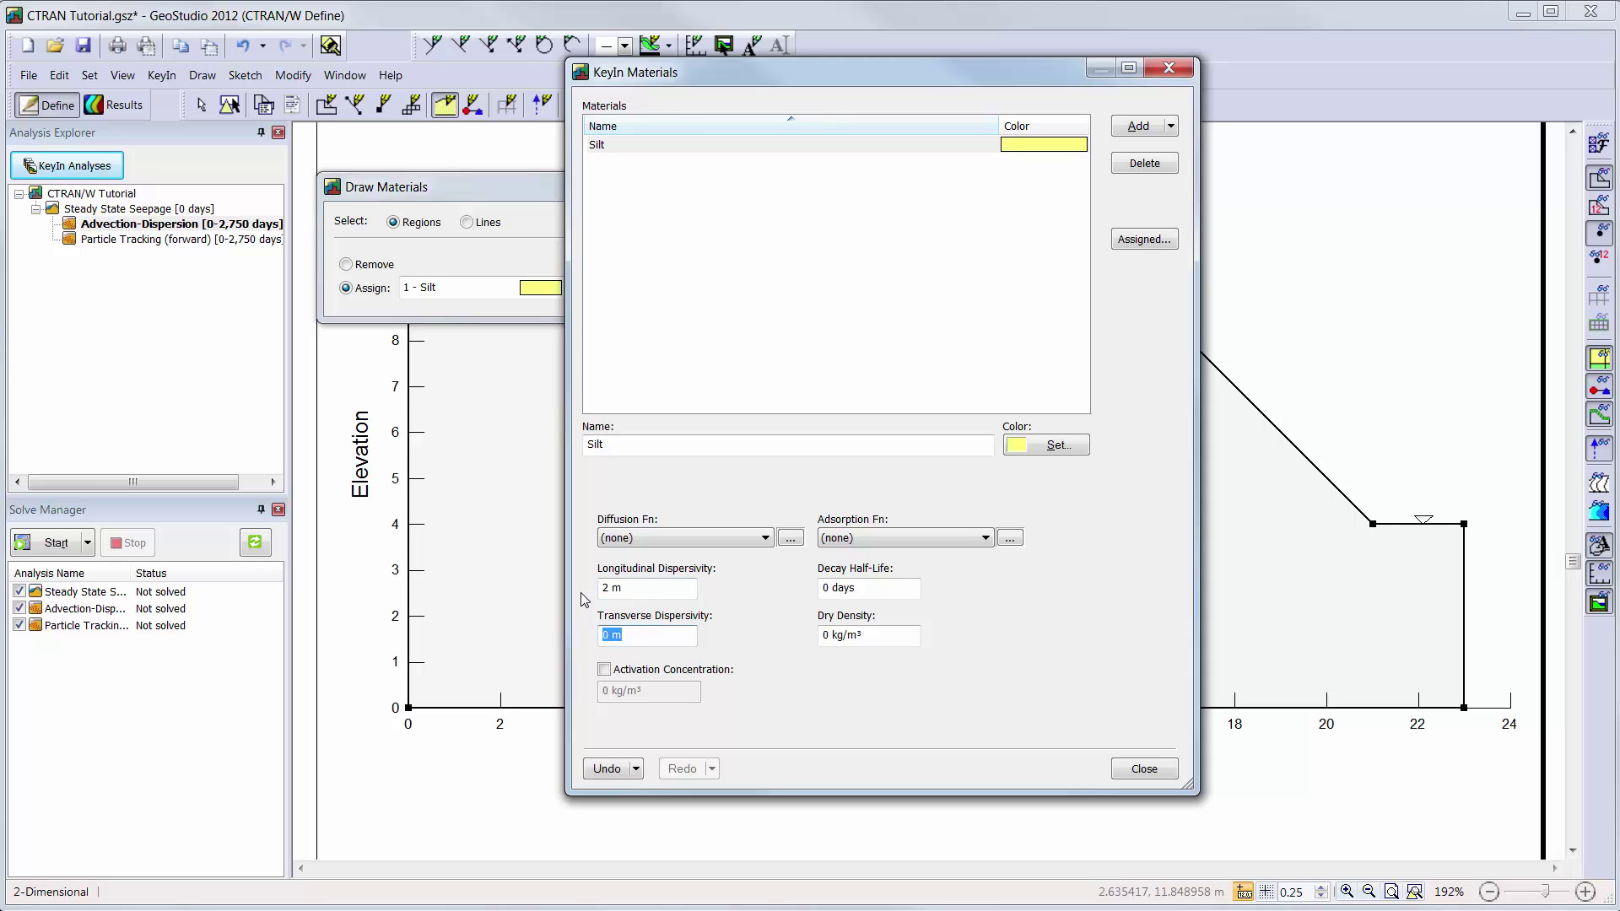
{"action": "type", "text": "1"}
{"action": "key", "text": "Tab"}
{"action": "left_click", "coordinate": [604, 670]}
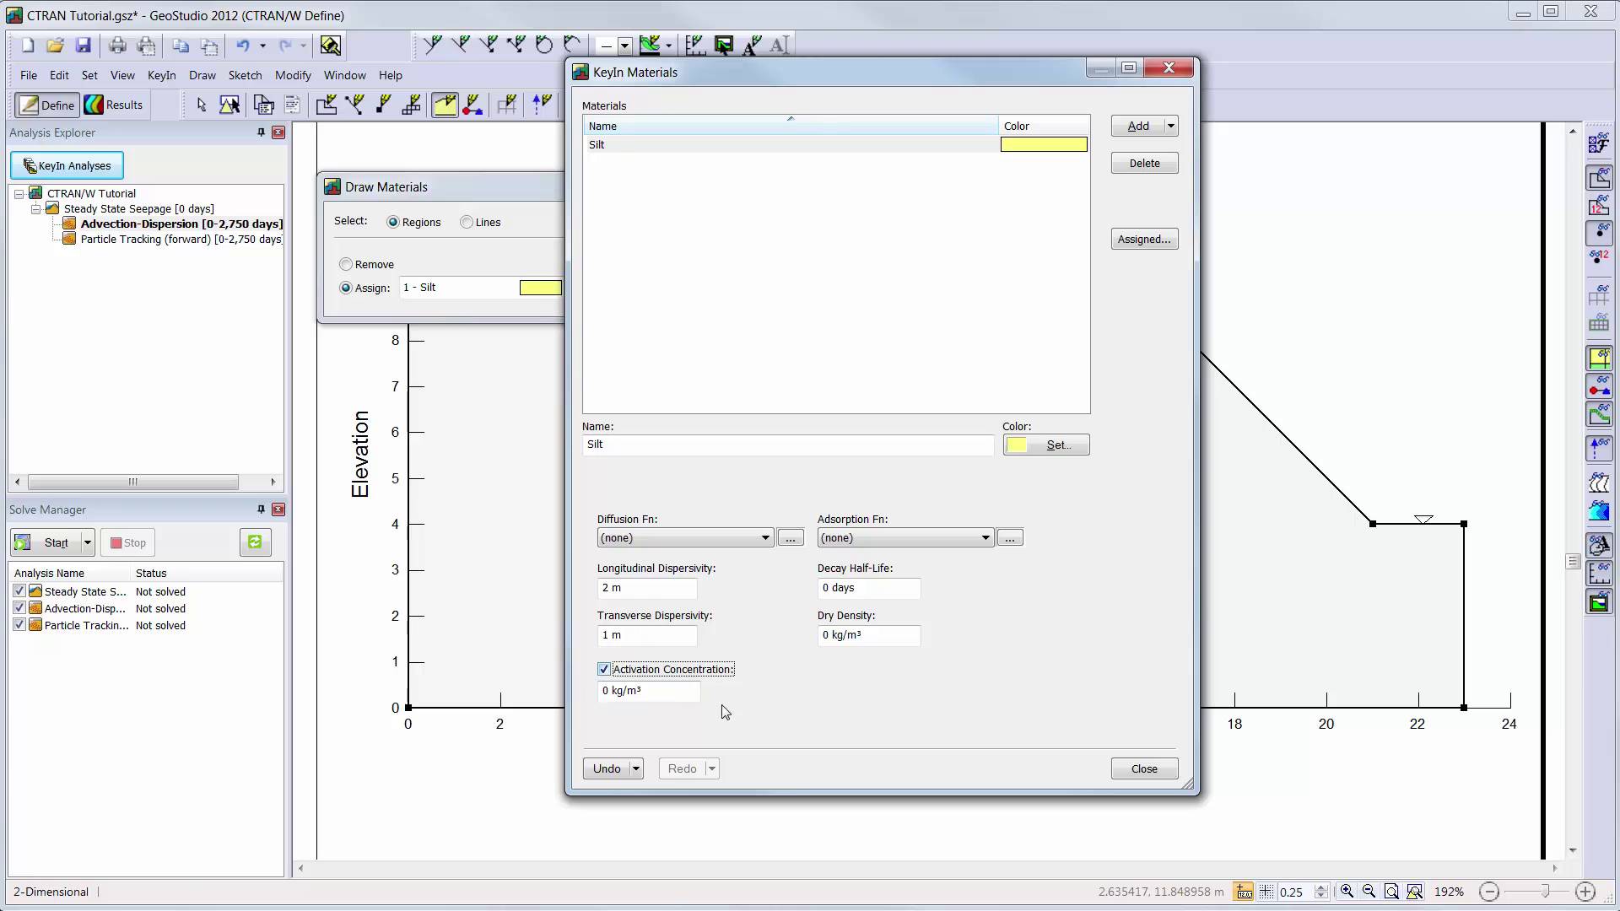
Fill the slope region with Silt, close the materials dialog, and make Advection-Dispersion the current analysis
{"action": "left_click", "coordinate": [1141, 769]}
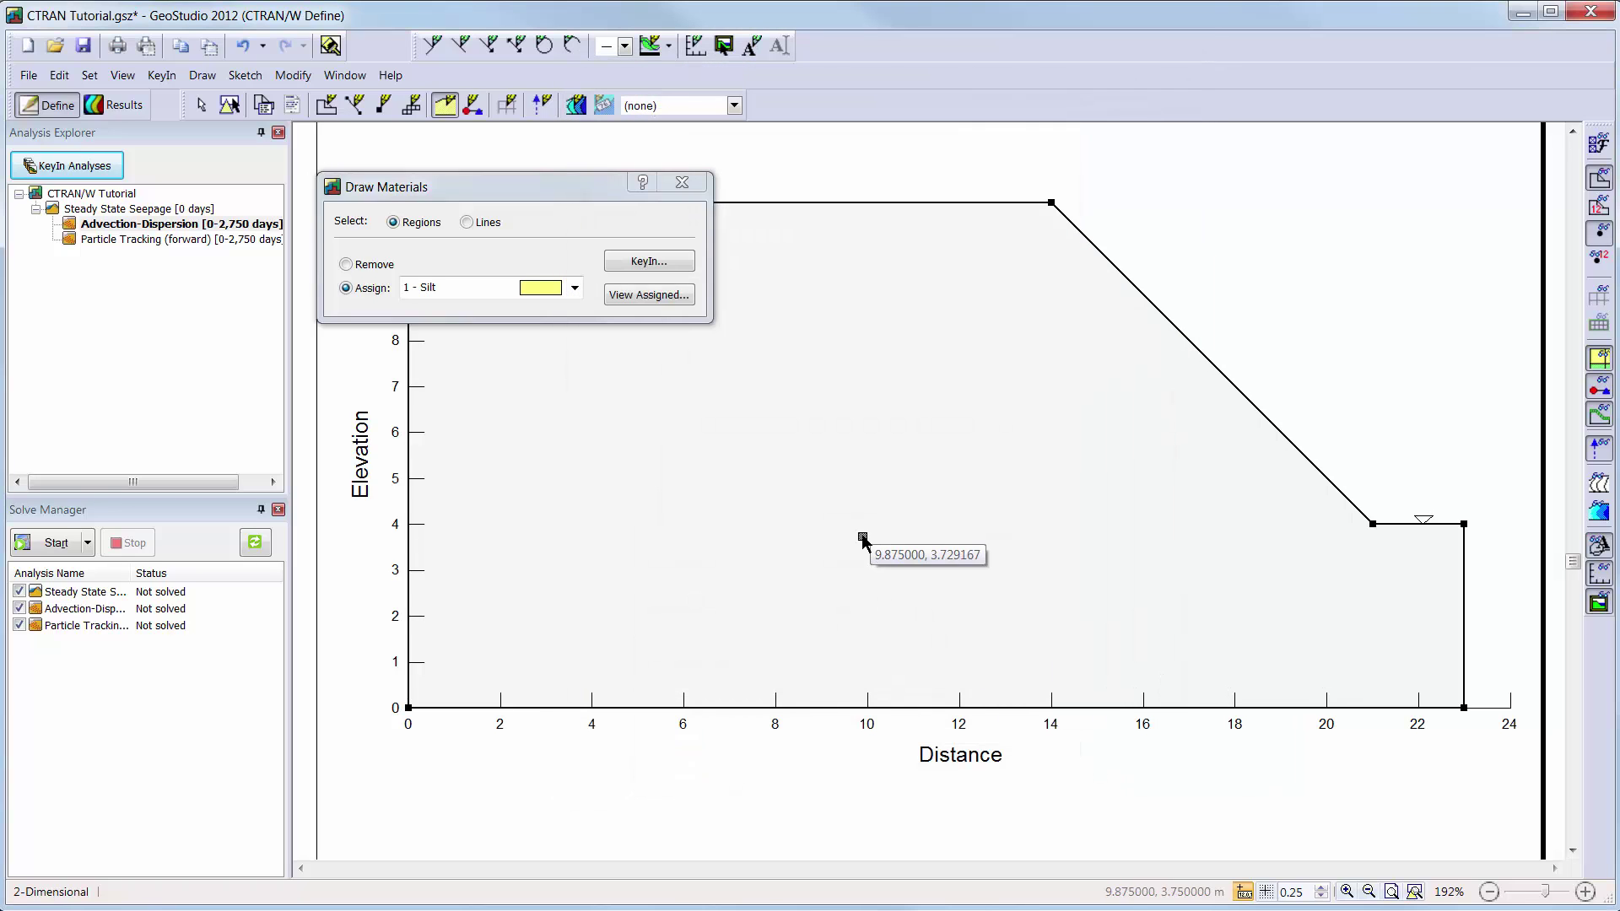
{"action": "left_click", "coordinate": [863, 540]}
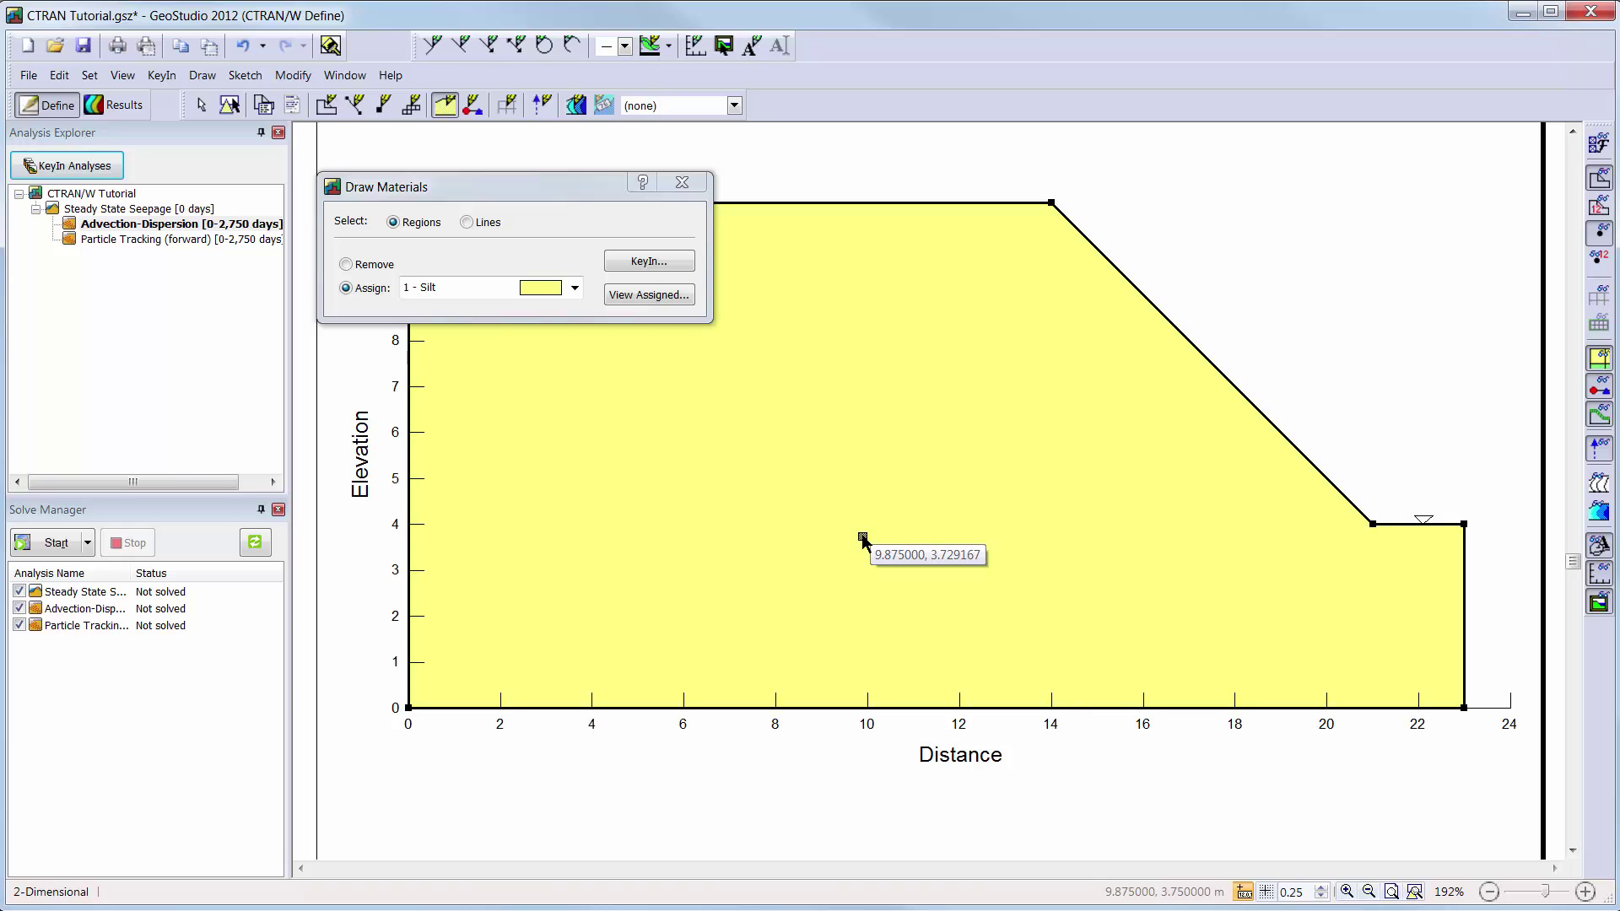
{"action": "left_click", "coordinate": [221, 240]}
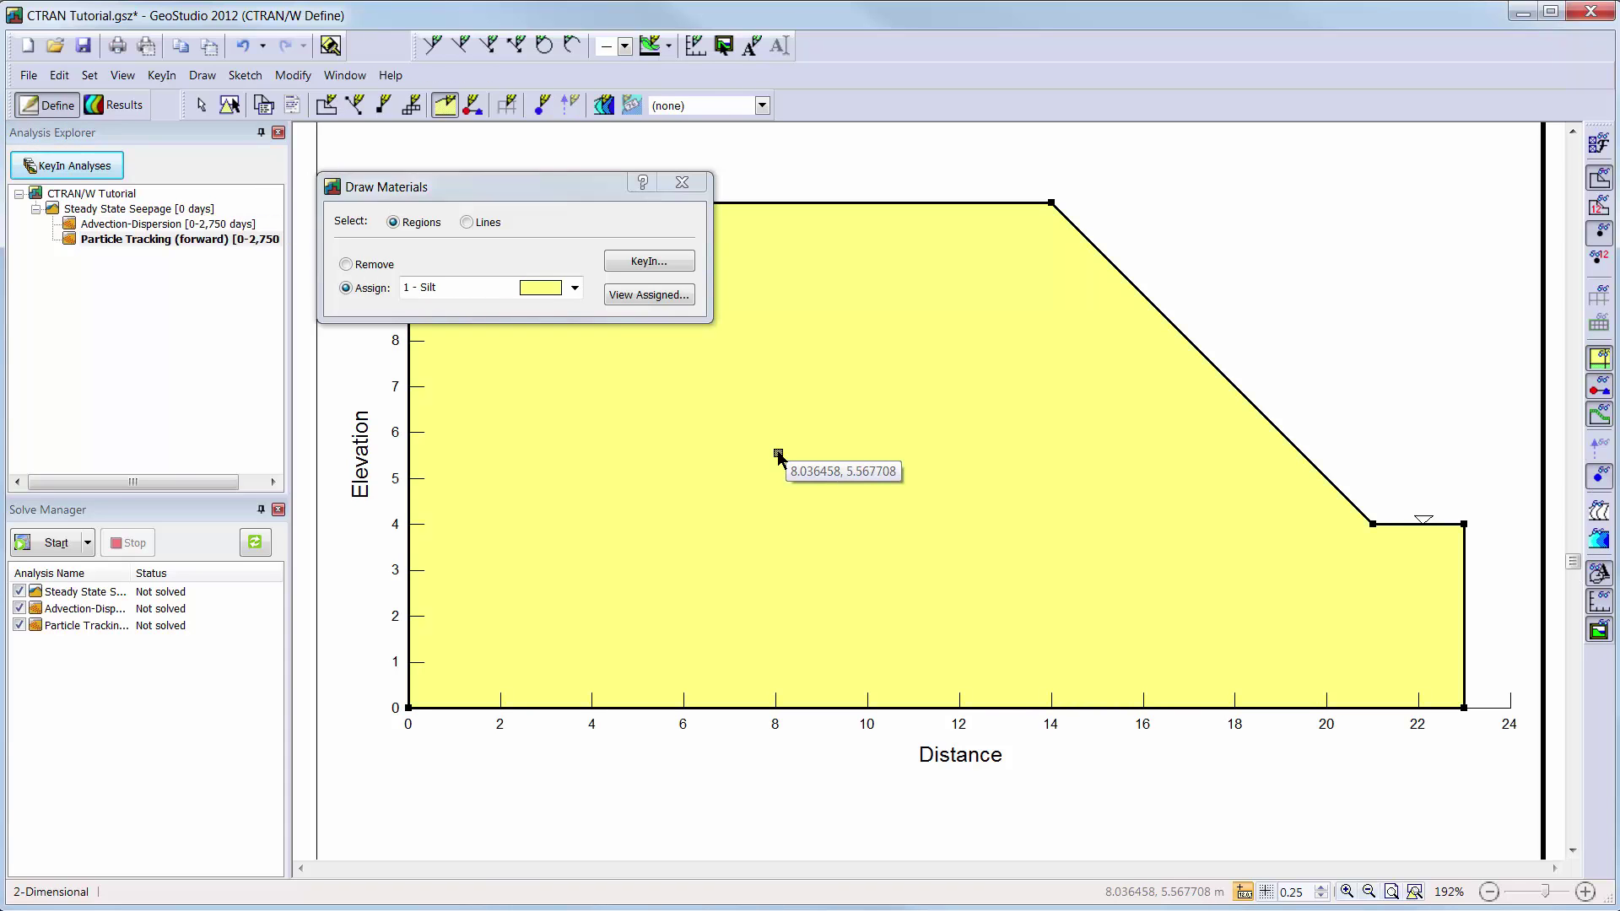
{"action": "left_click", "coordinate": [682, 182]}
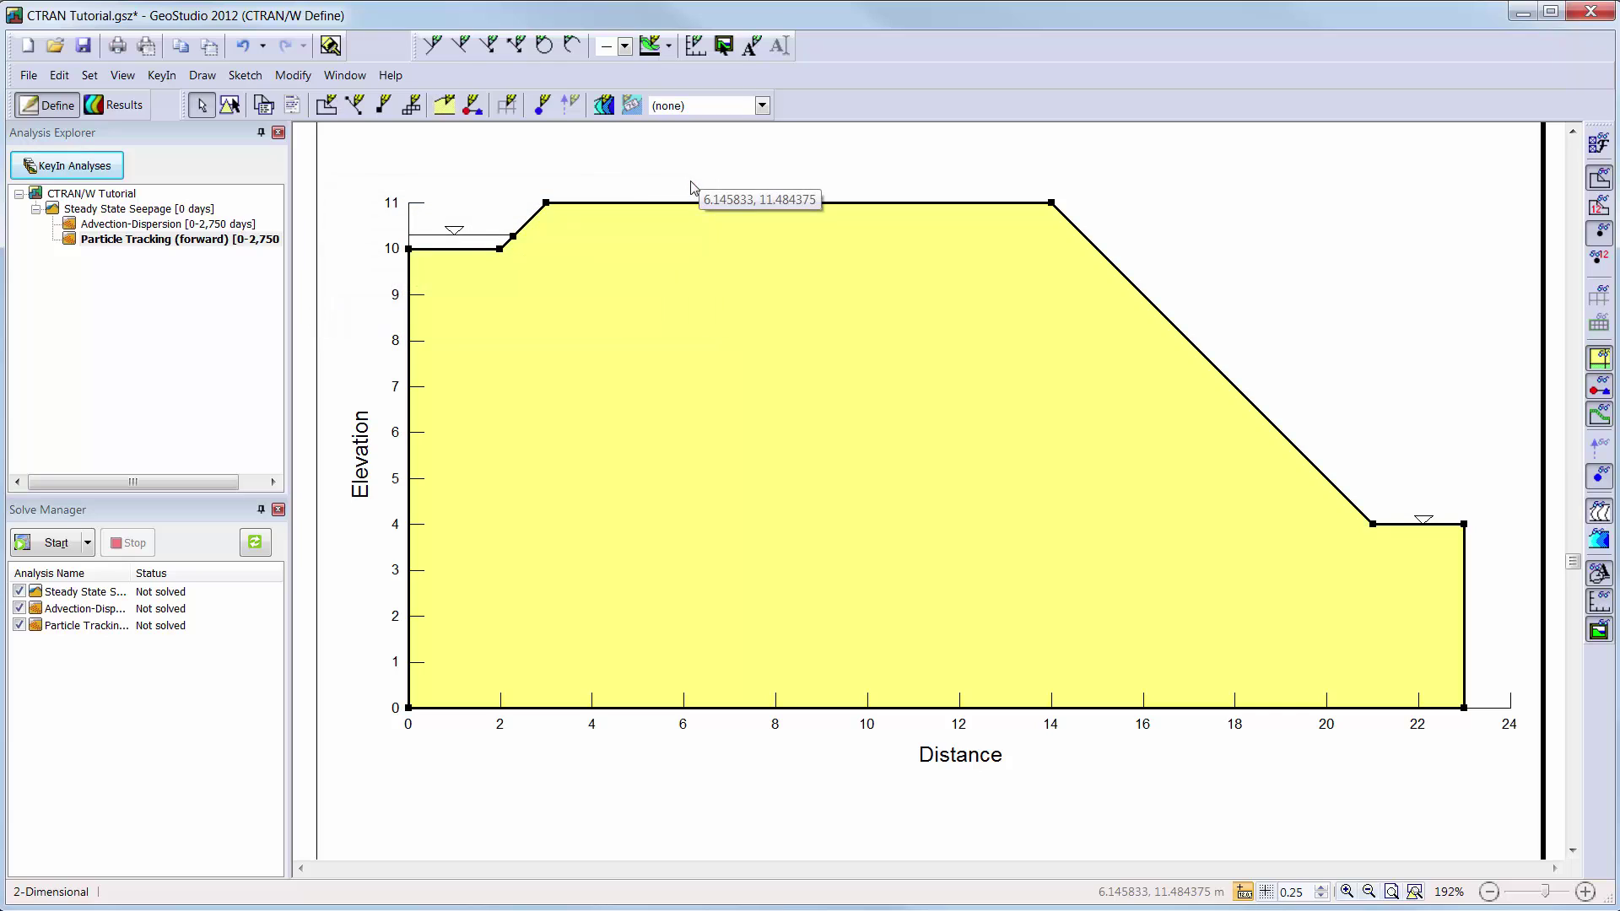
{"action": "left_click", "coordinate": [221, 224]}
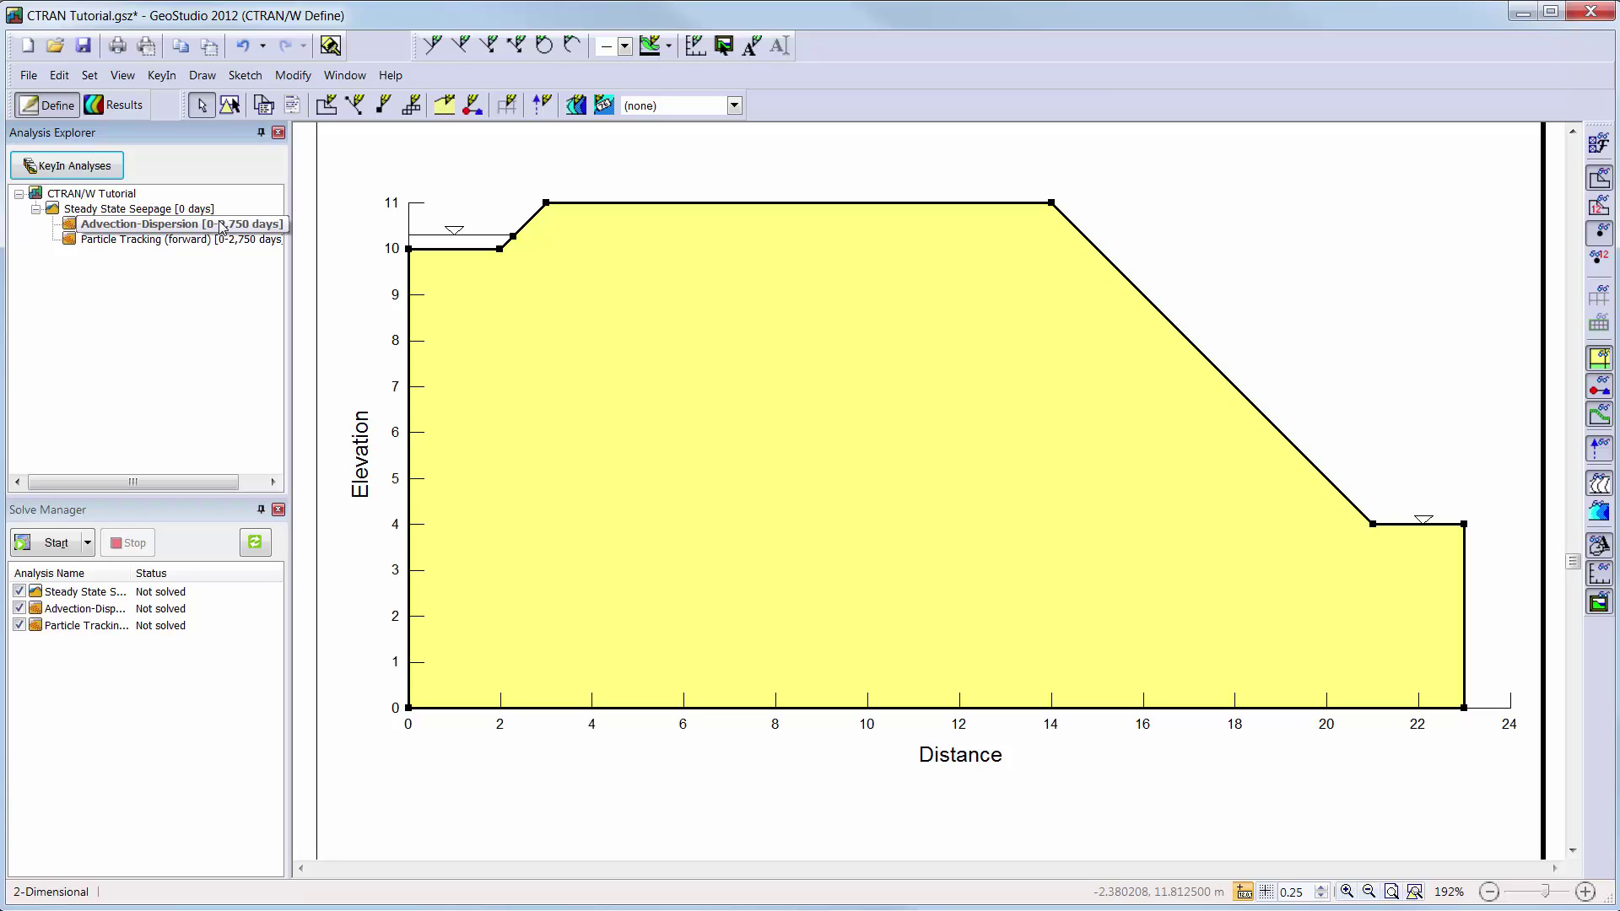
Add a new contaminant boundary condition named 'Pit concentration'
{"action": "left_click", "coordinate": [160, 75]}
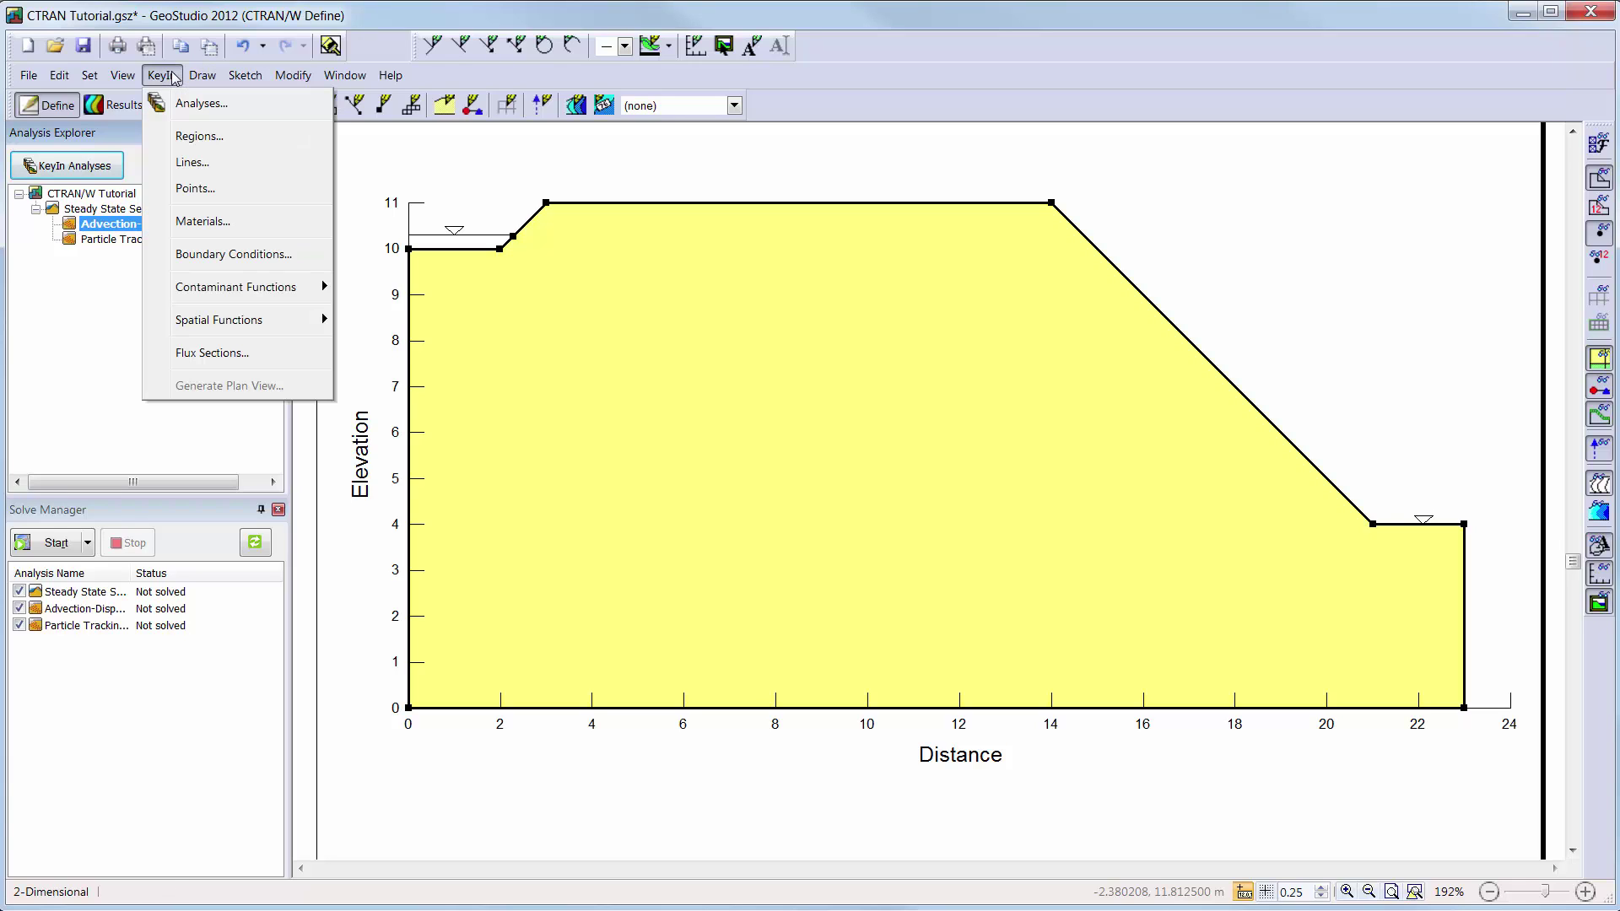
{"action": "left_click", "coordinate": [211, 253]}
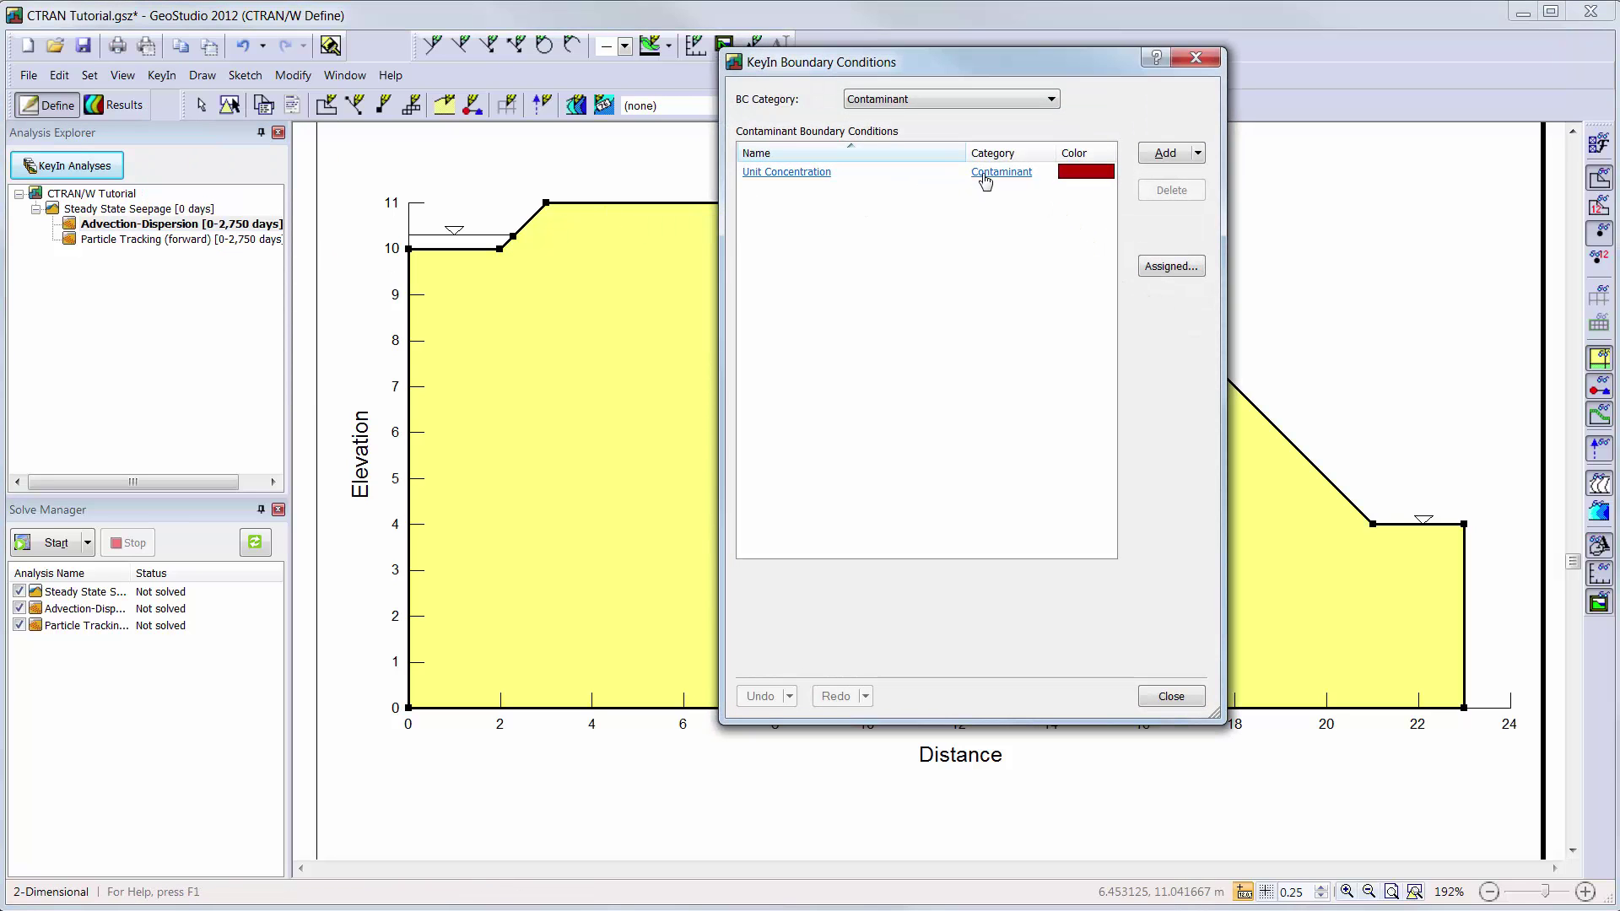
{"action": "left_click", "coordinate": [985, 177]}
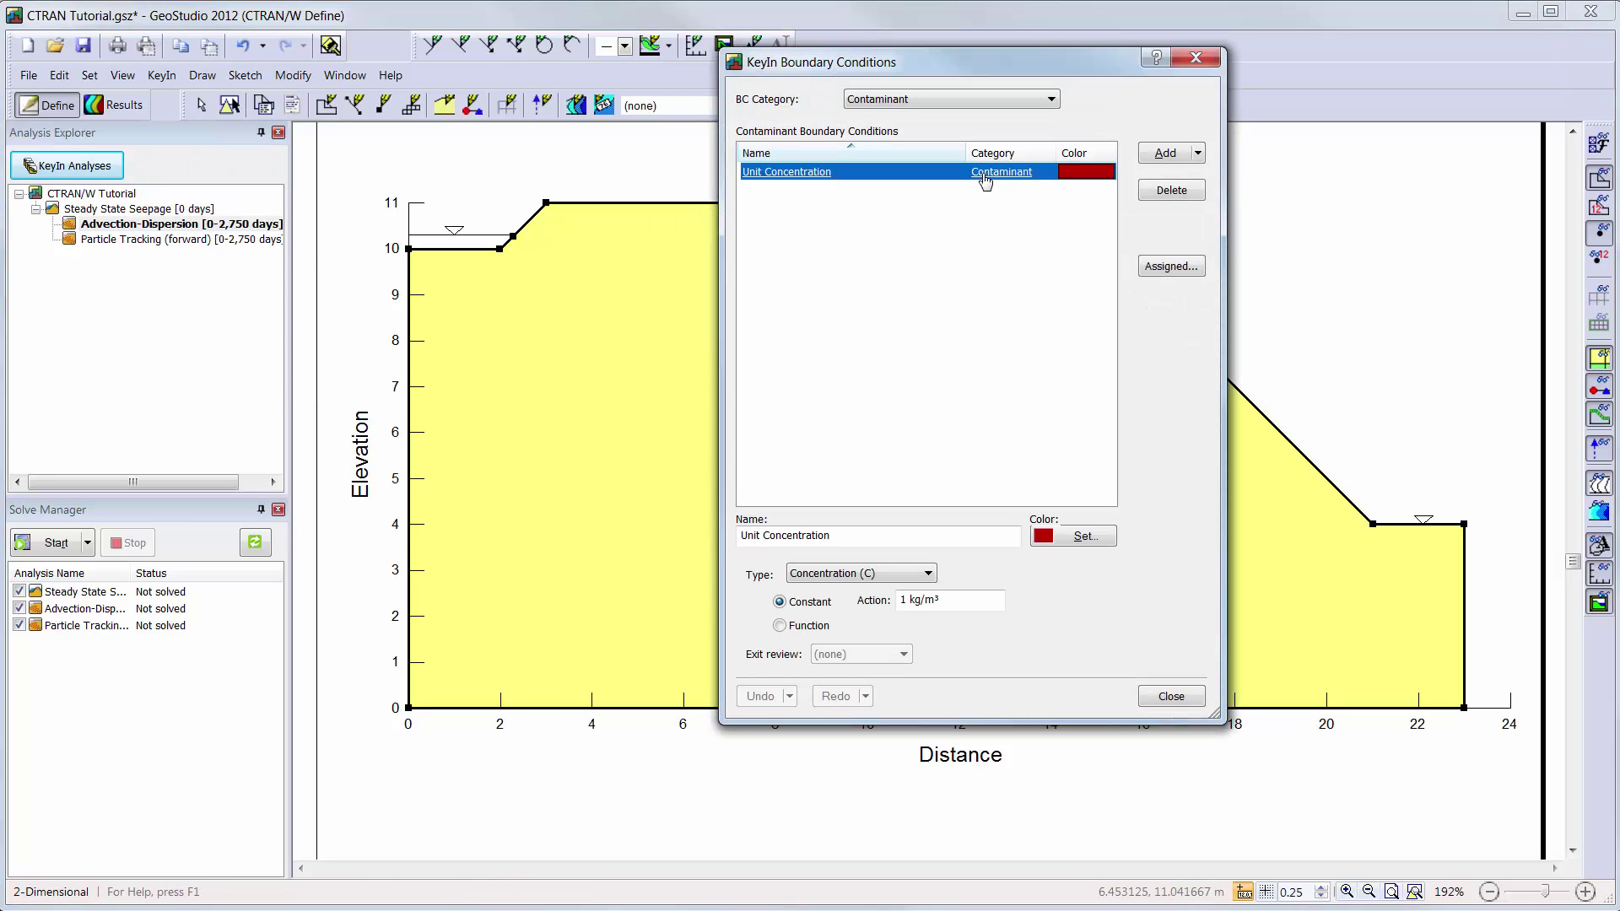
{"action": "left_click", "coordinate": [1198, 154]}
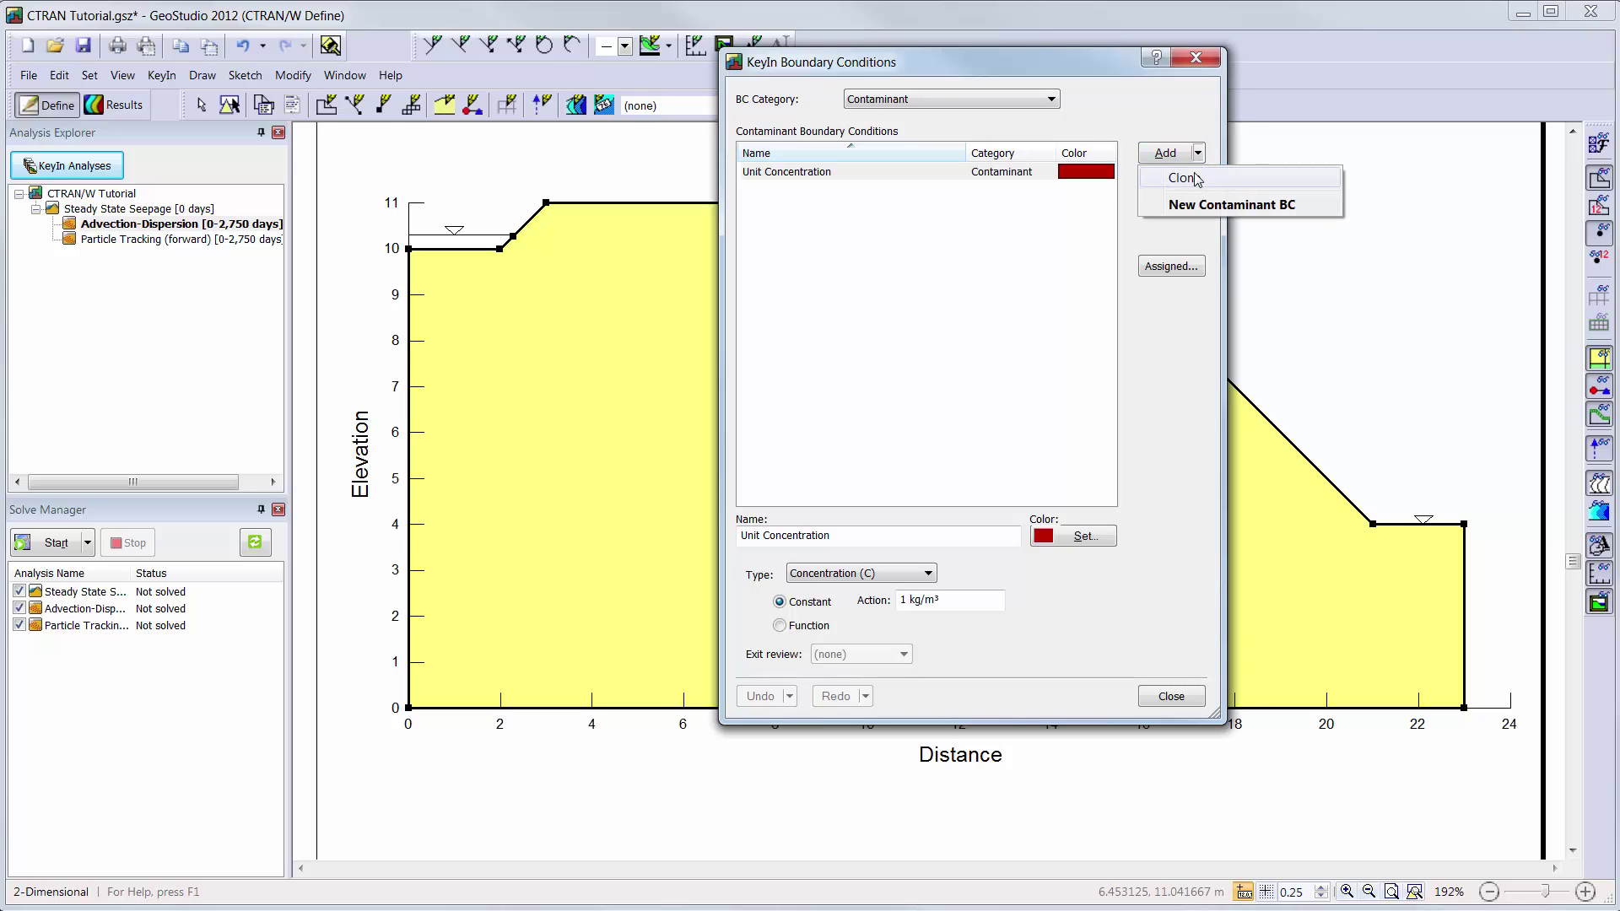
{"action": "left_click", "coordinate": [1196, 205]}
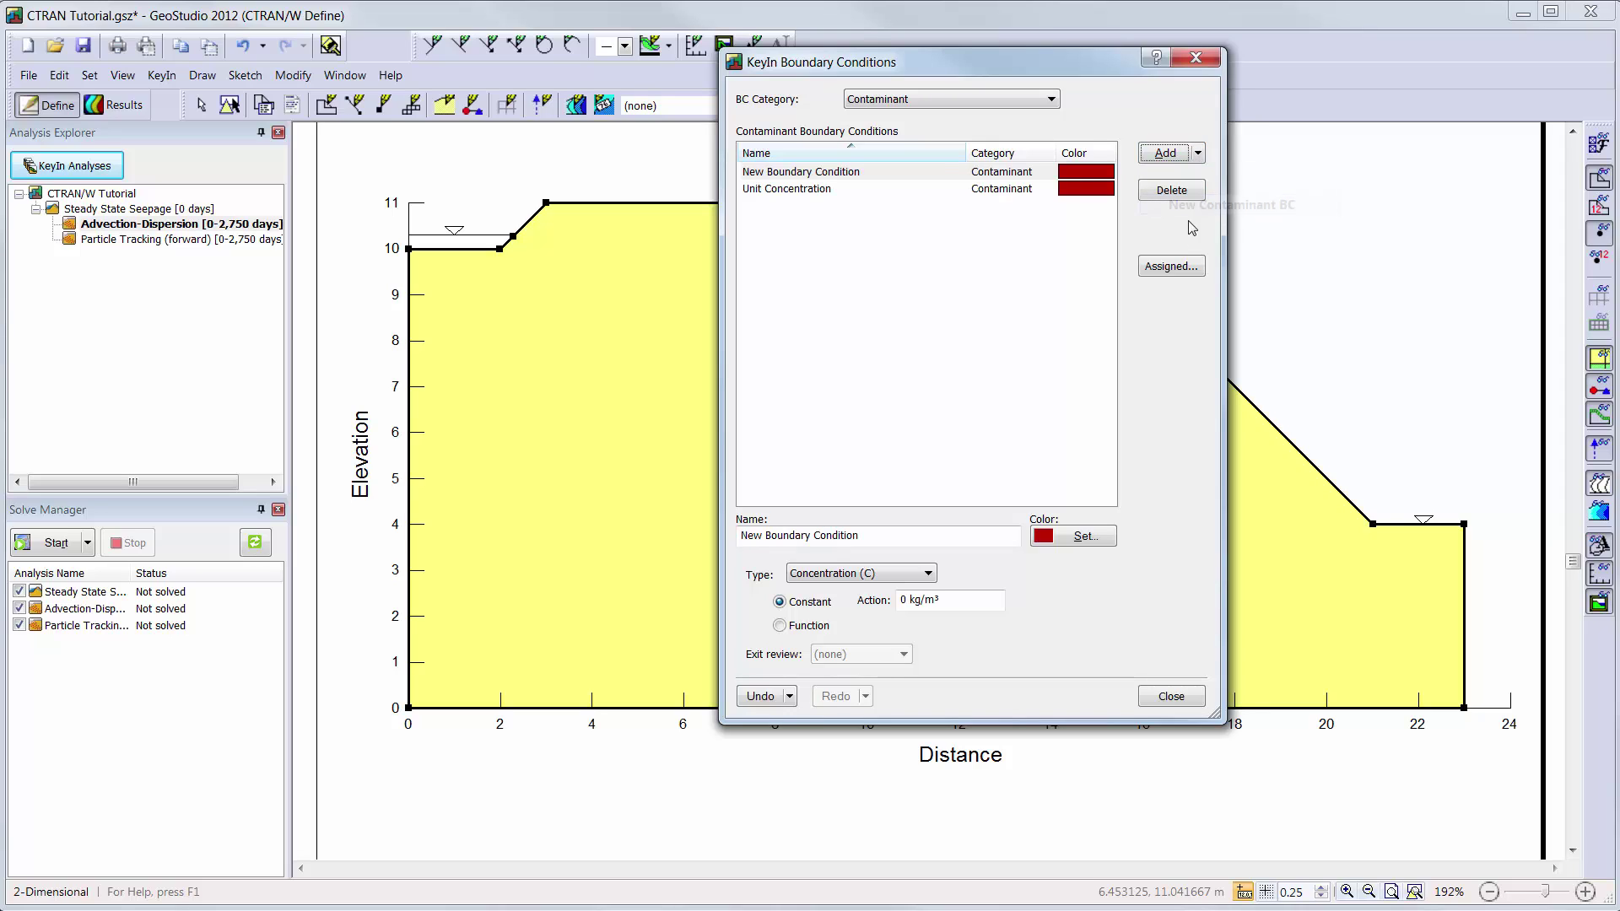
{"action": "triple_click", "coordinate": [872, 537]}
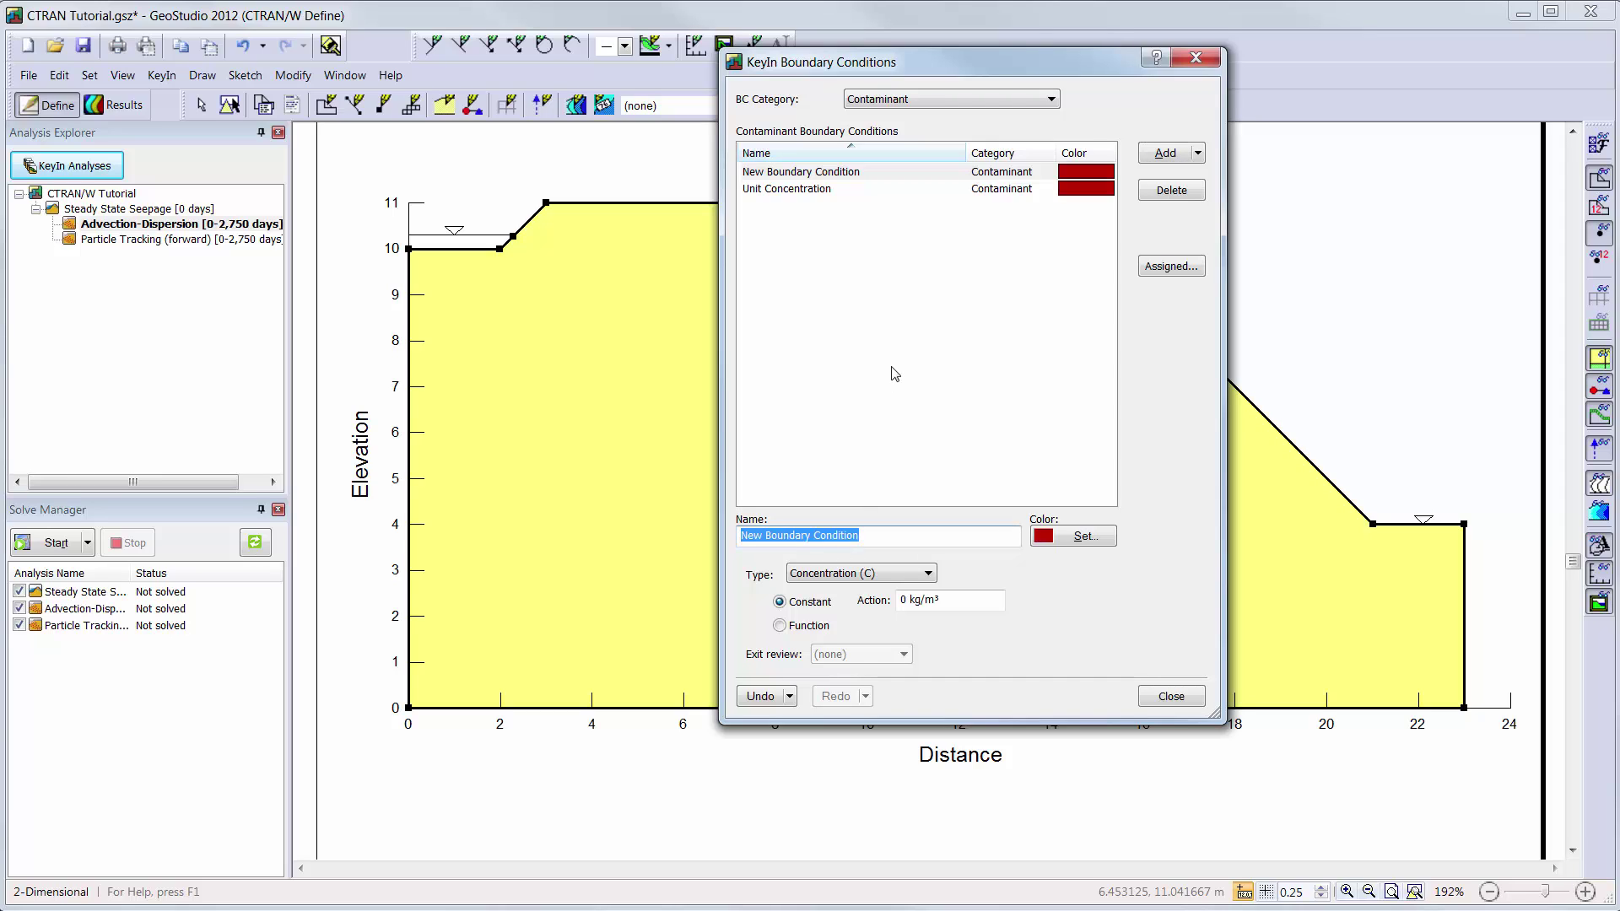
{"action": "type", "text": "Pit cone"}
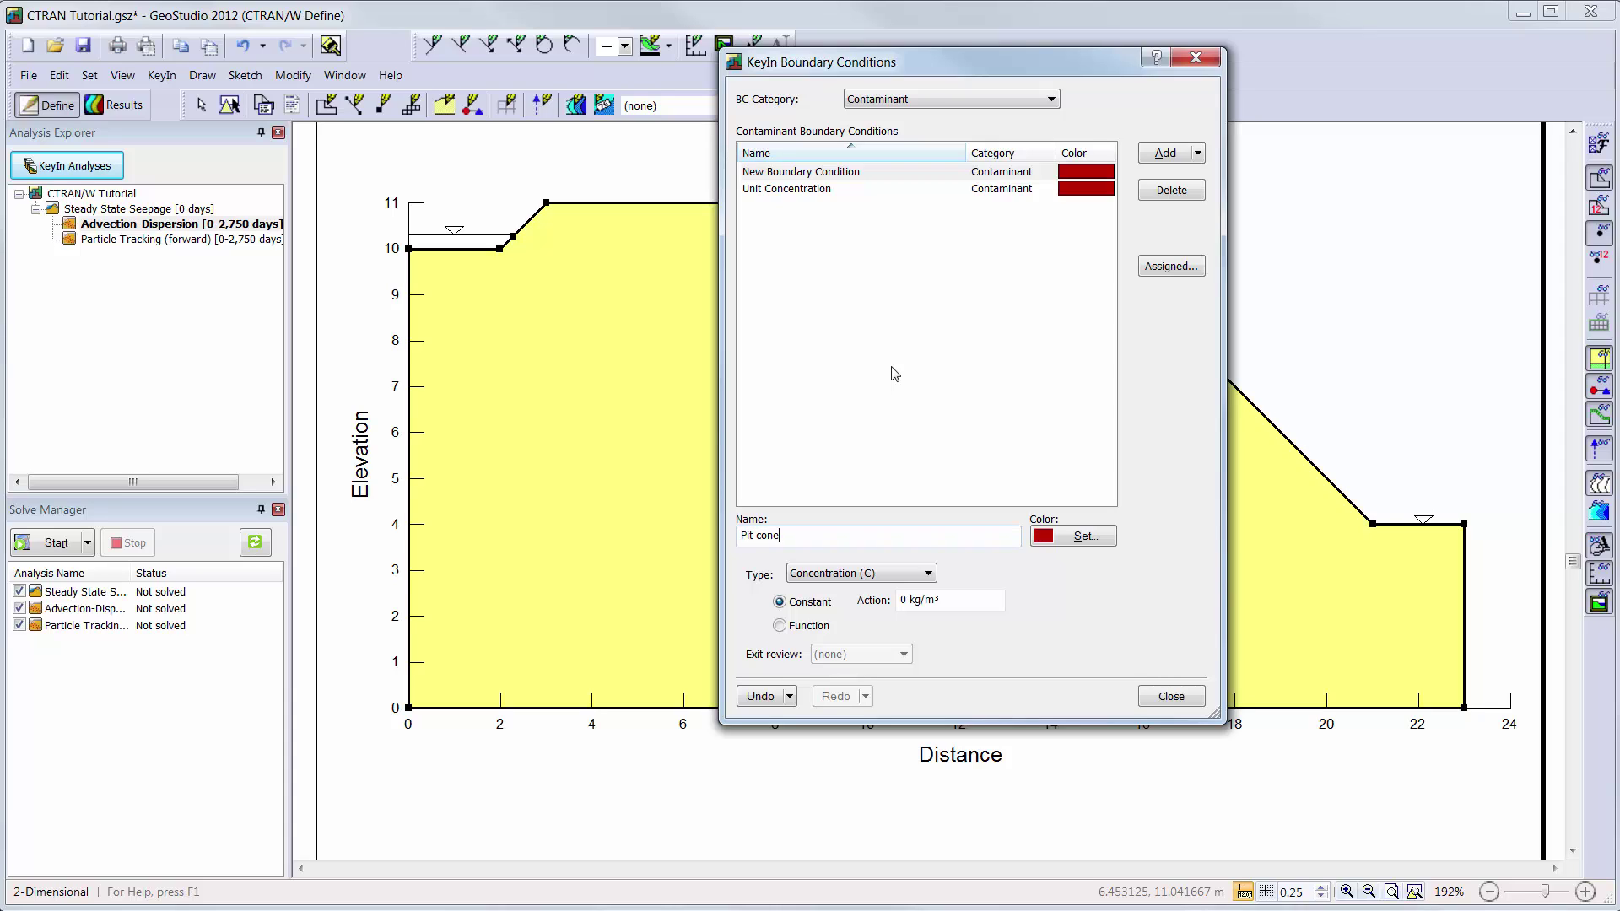
{"action": "key", "text": "BackSpace"}
{"action": "type", "text": "centration"}
{"action": "key", "text": "Tab"}
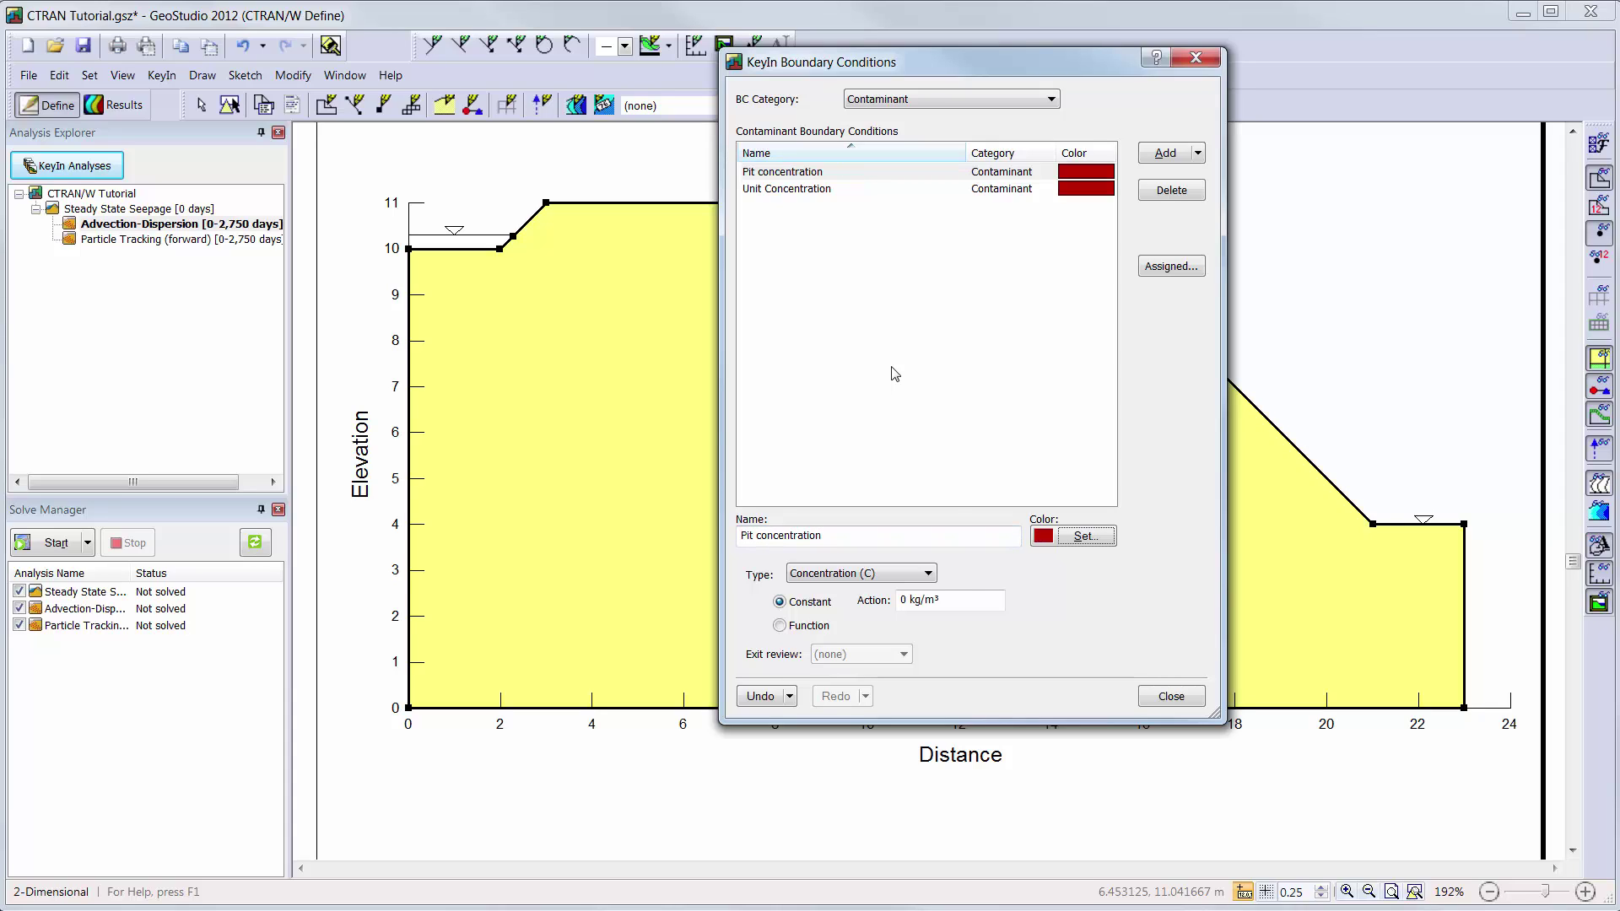
Give Pit concentration a constant 10 kg/m³ and an orange colour, then add another contaminant boundary
{"action": "left_click", "coordinate": [972, 597]}
{"action": "type", "text": "10"}
{"action": "key", "text": "Tab"}
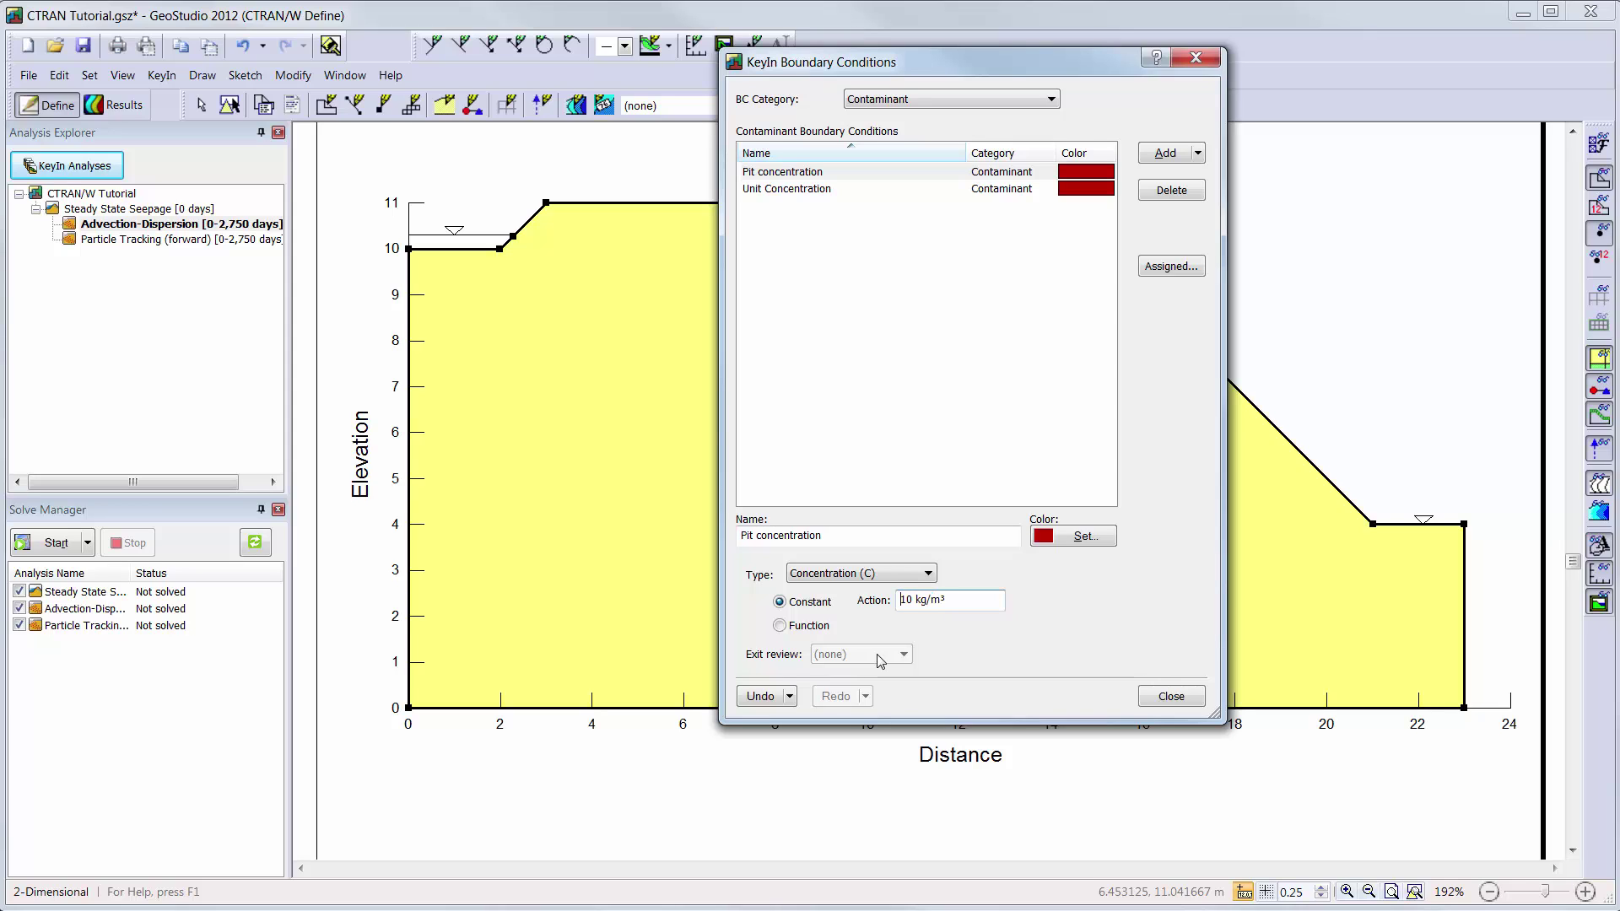
{"action": "left_click", "coordinate": [1102, 540]}
{"action": "left_click", "coordinate": [972, 417]}
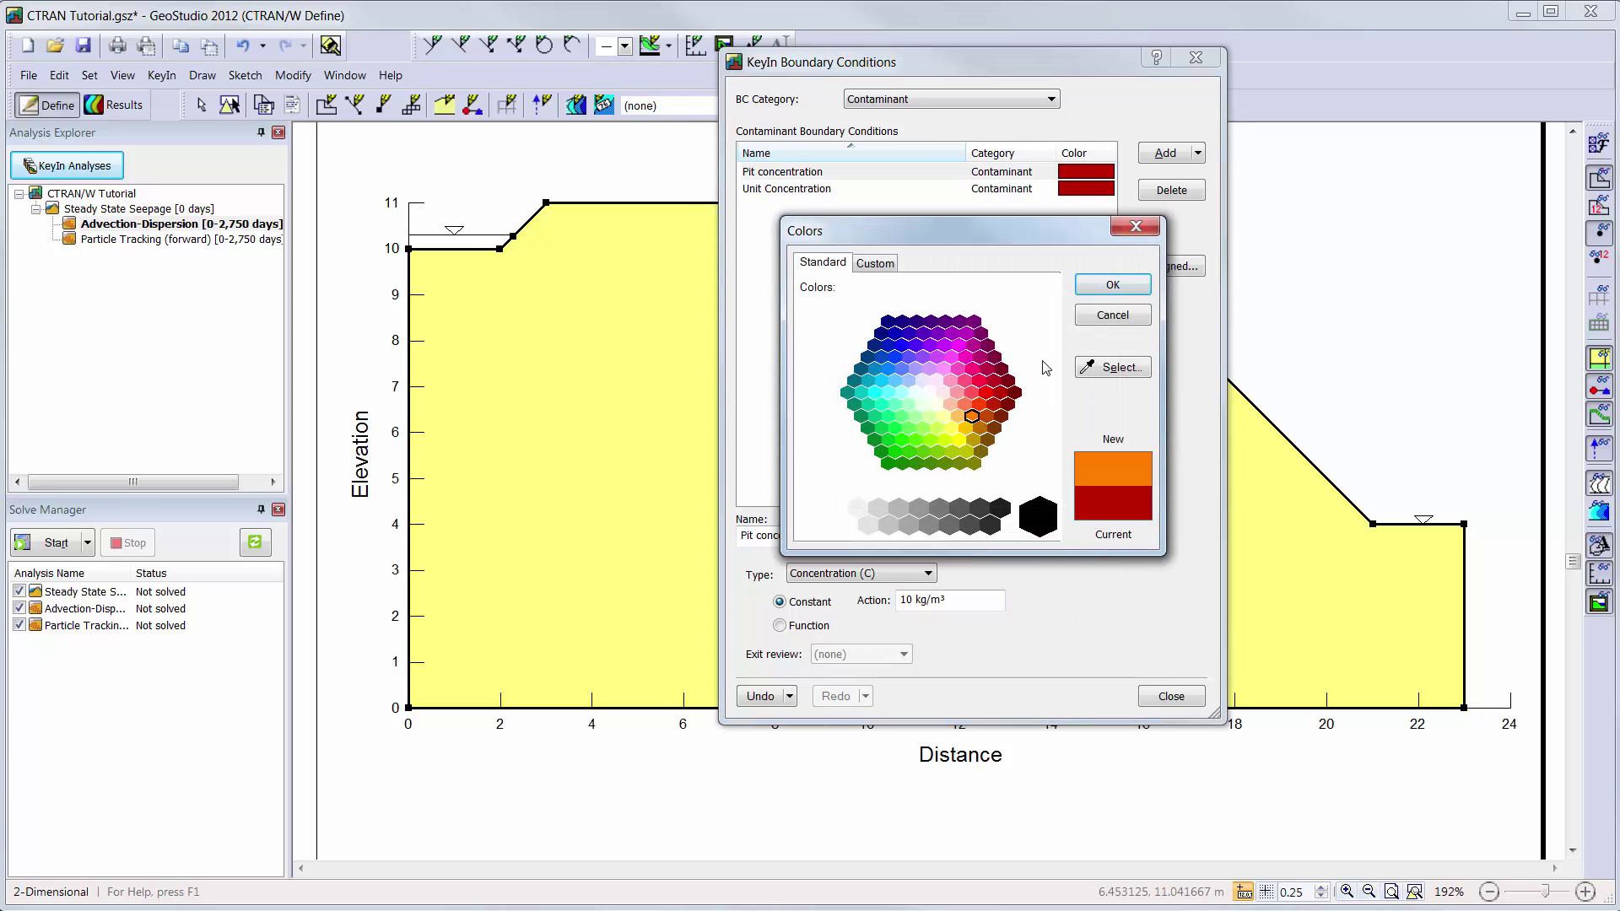
{"action": "left_click", "coordinate": [1113, 284]}
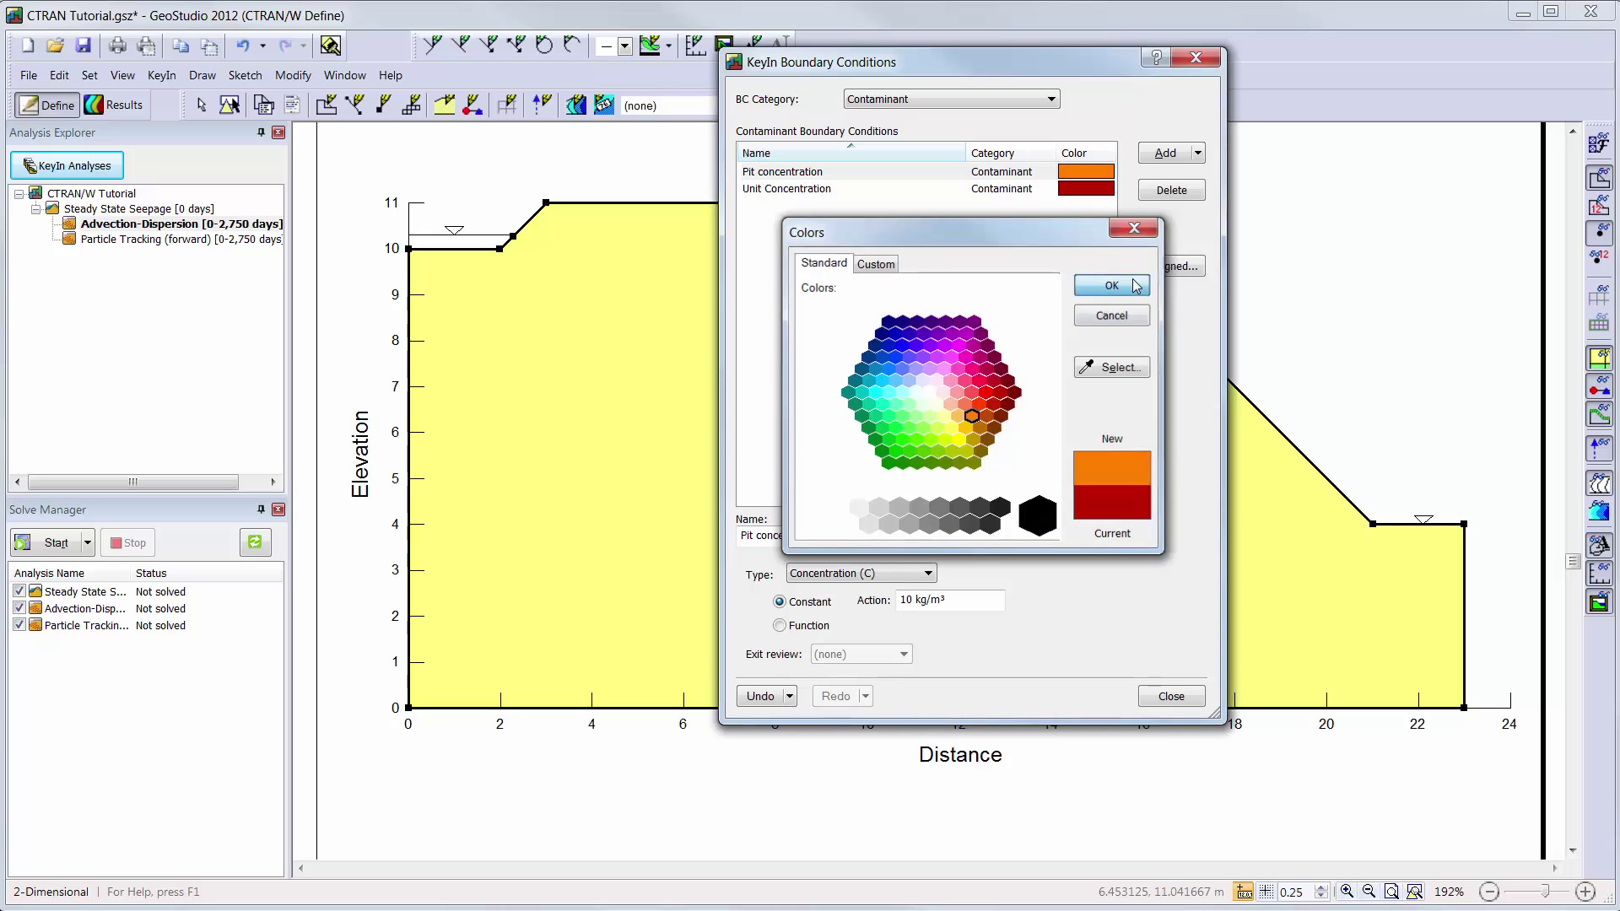
{"action": "left_click", "coordinate": [1166, 161]}
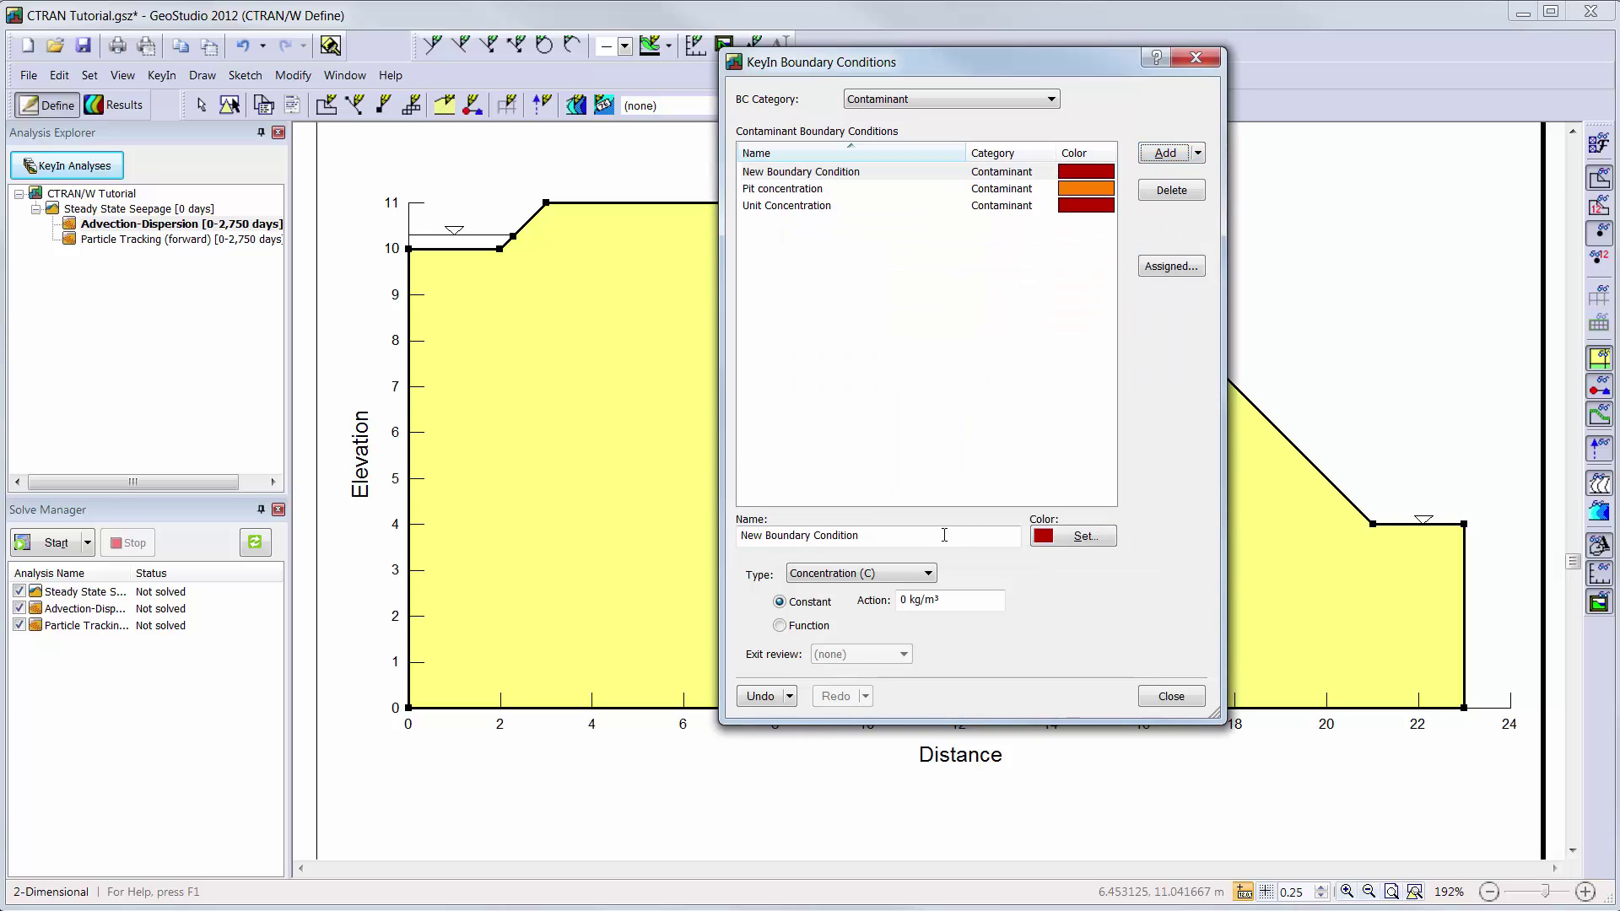
Name the new boundary 'Free exit boundary', a Mass Rate (Q) of 0 kg/days with exit review Qd>0
{"action": "left_click_drag", "start_coordinate": [944, 535], "coordinate": [731, 542]}
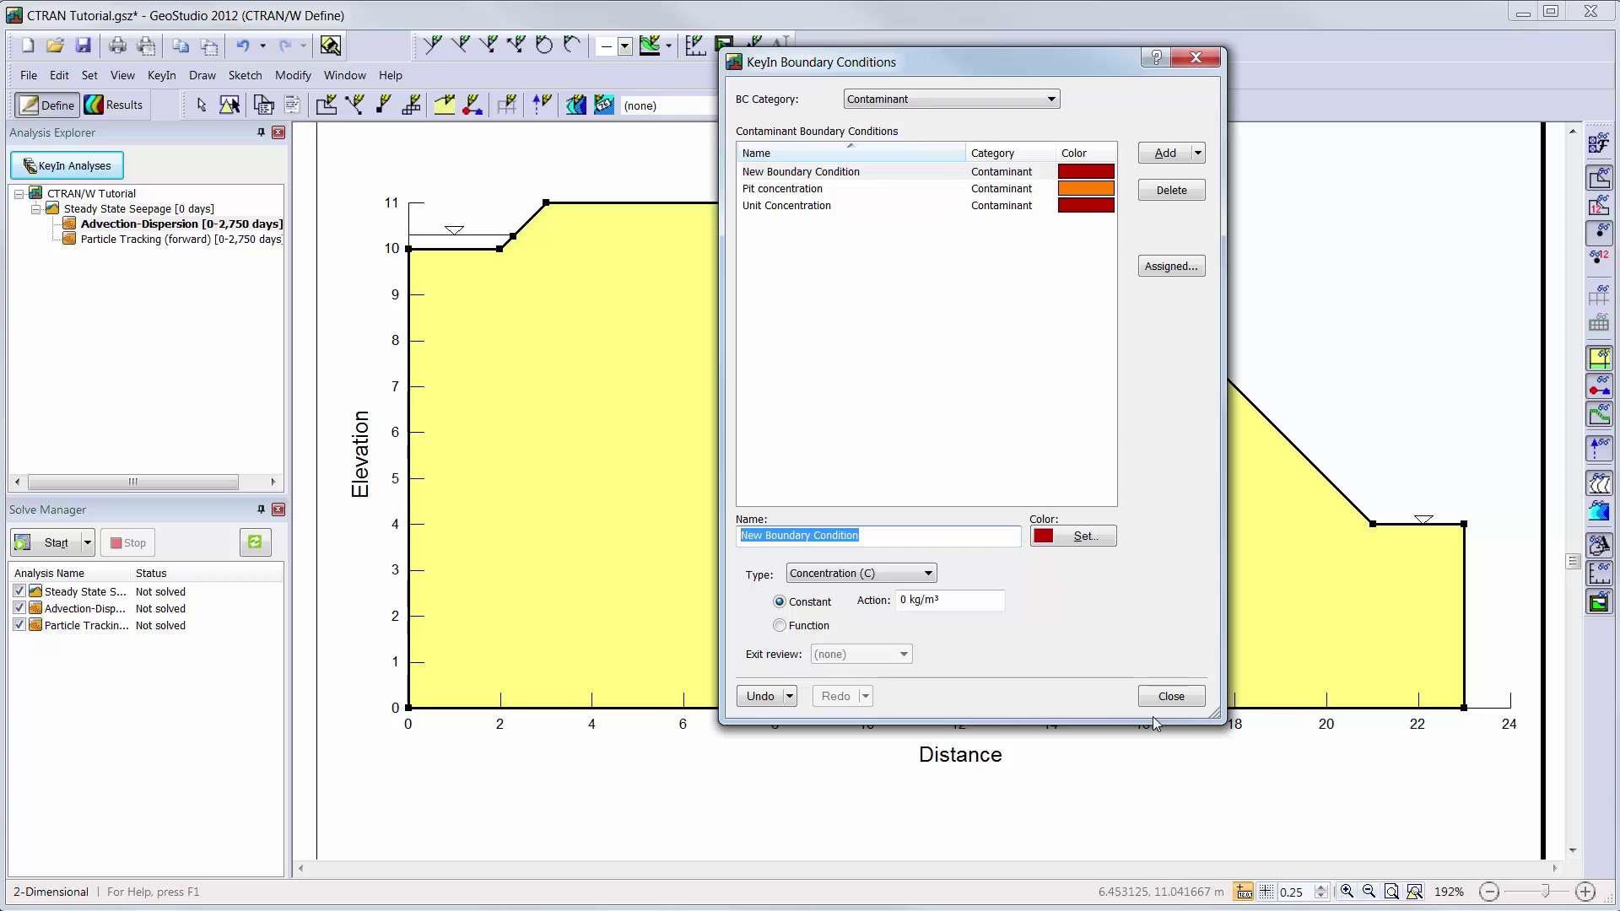
{"action": "type", "text": "Free"}
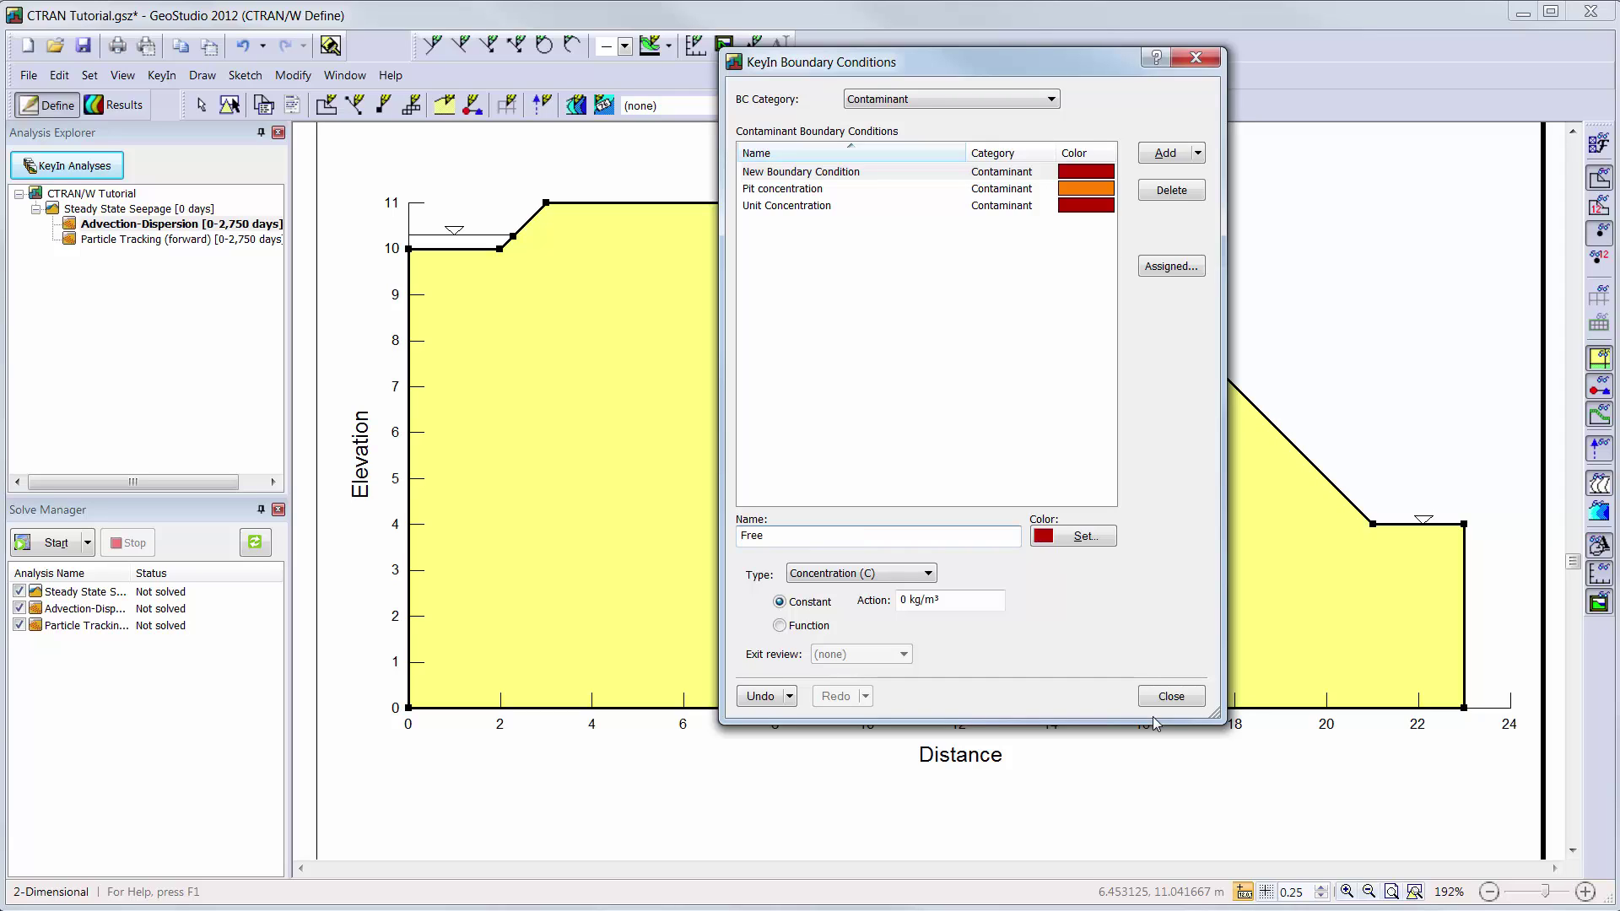
{"action": "type", "text": " exit boundary"}
{"action": "left_click", "coordinate": [911, 575]}
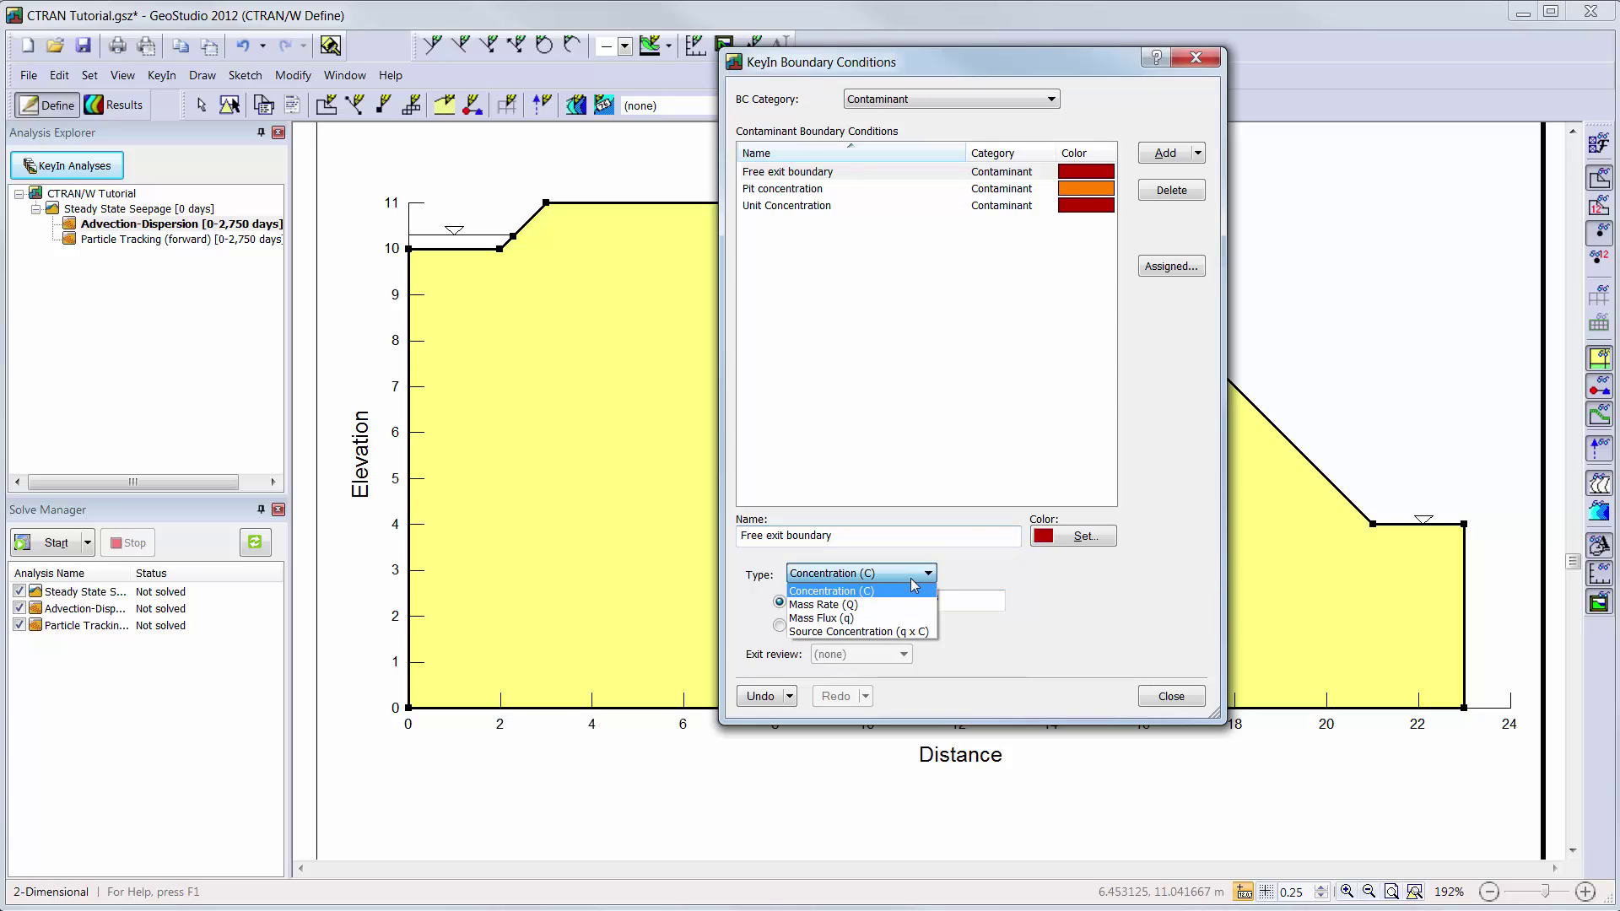
{"action": "left_click", "coordinate": [877, 605]}
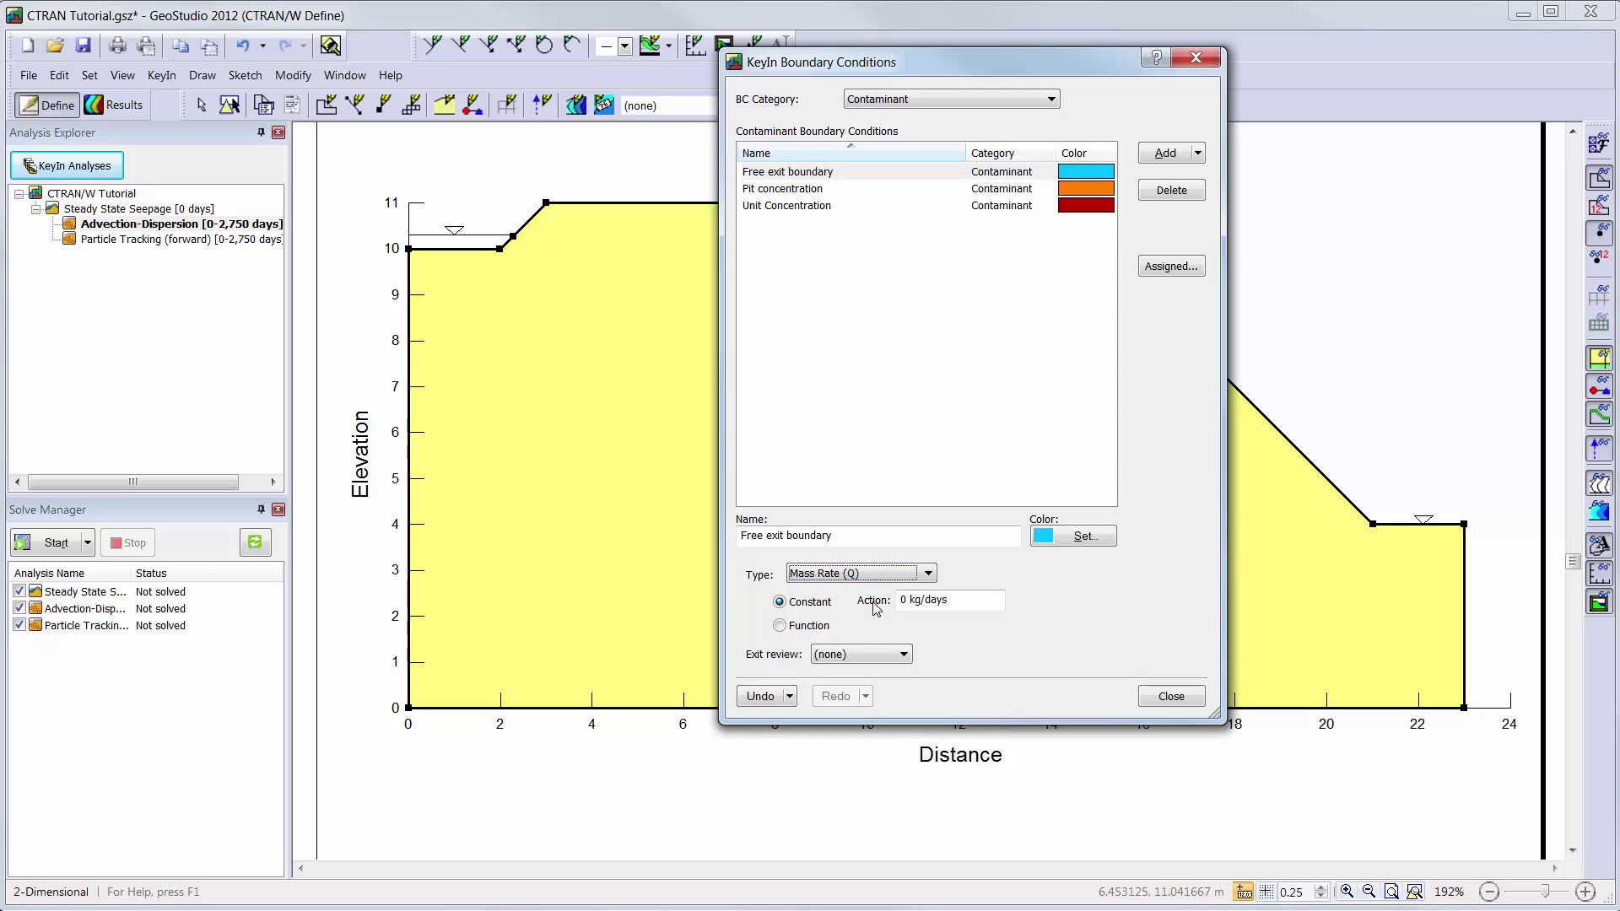
{"action": "left_click", "coordinate": [898, 654]}
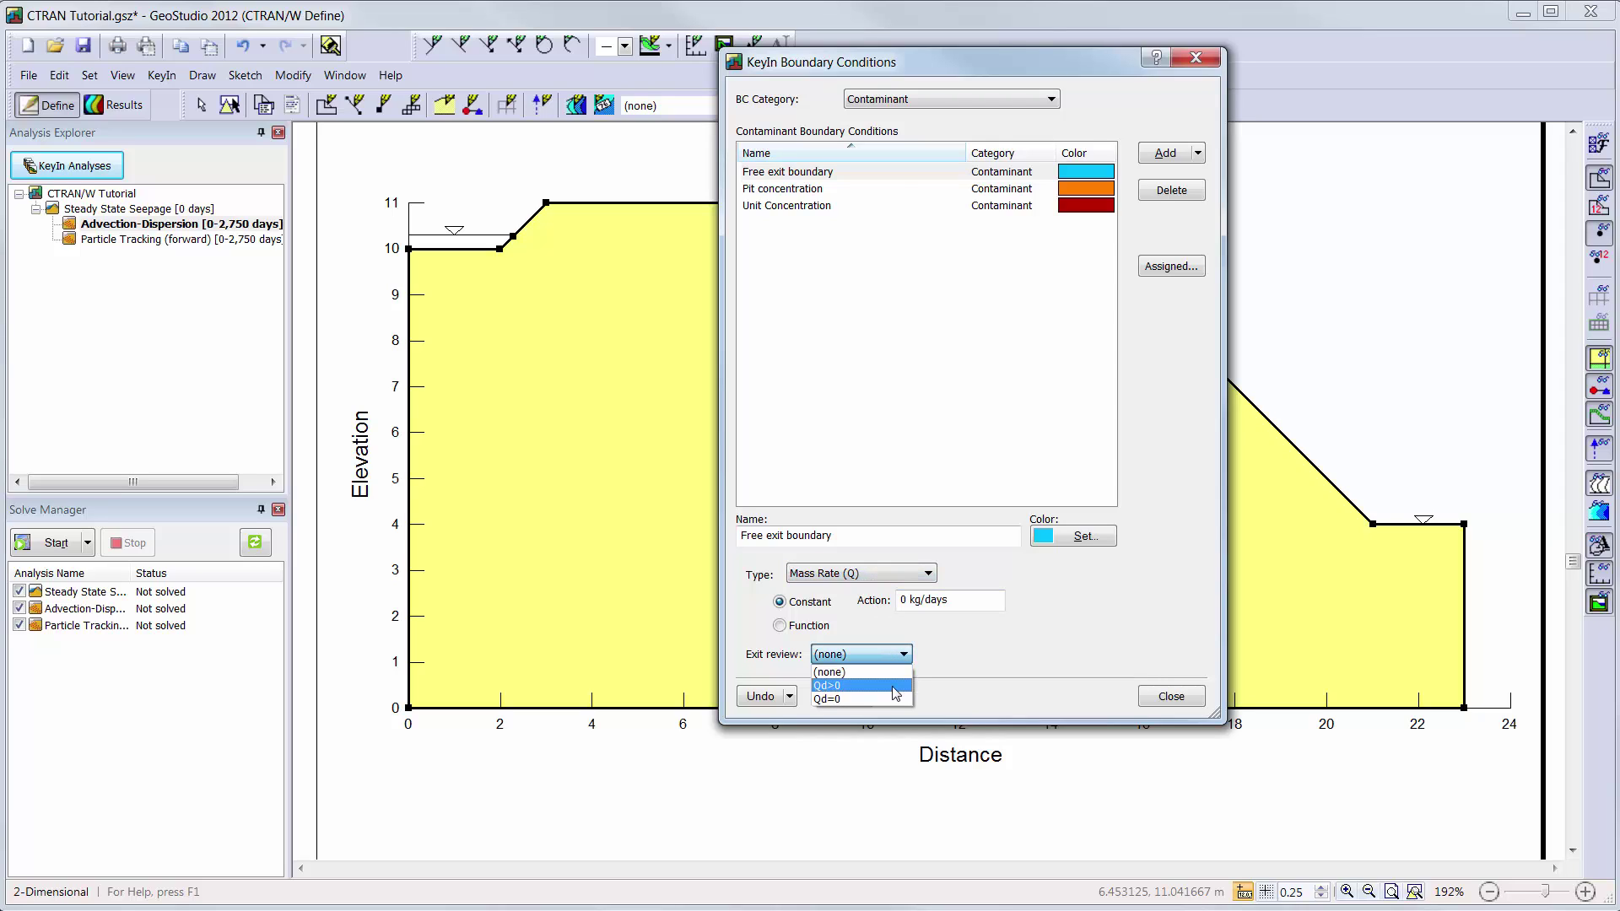
{"action": "left_click", "coordinate": [896, 687]}
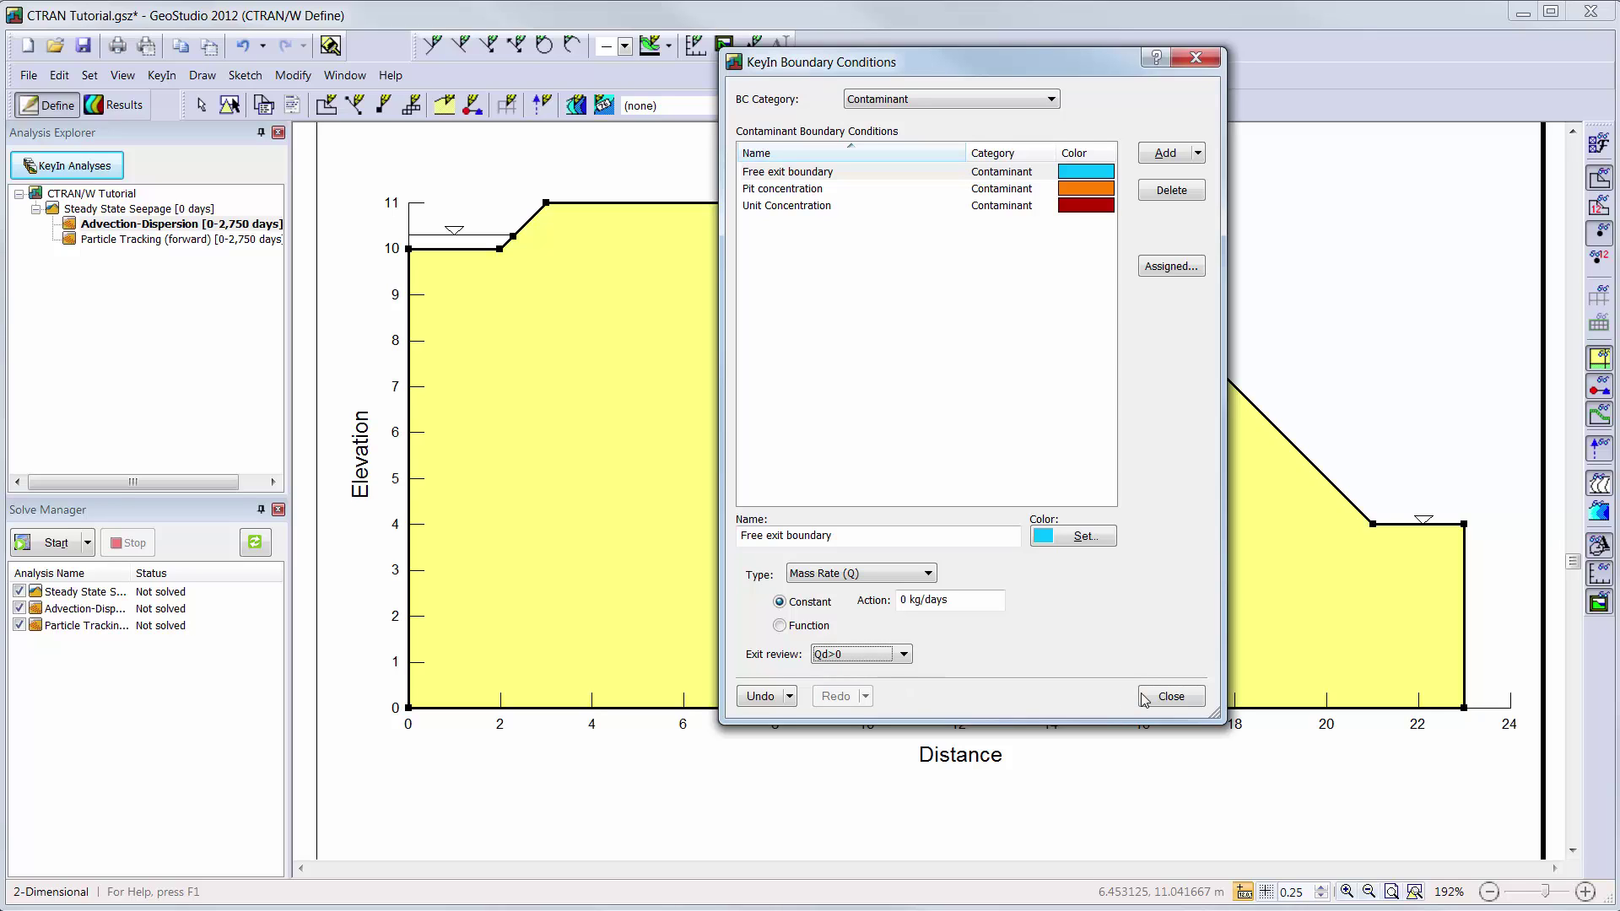
Assign Pit concentration to the elevation-10 ground line and the short sloped segment beside it
{"action": "left_click", "coordinate": [1172, 696]}
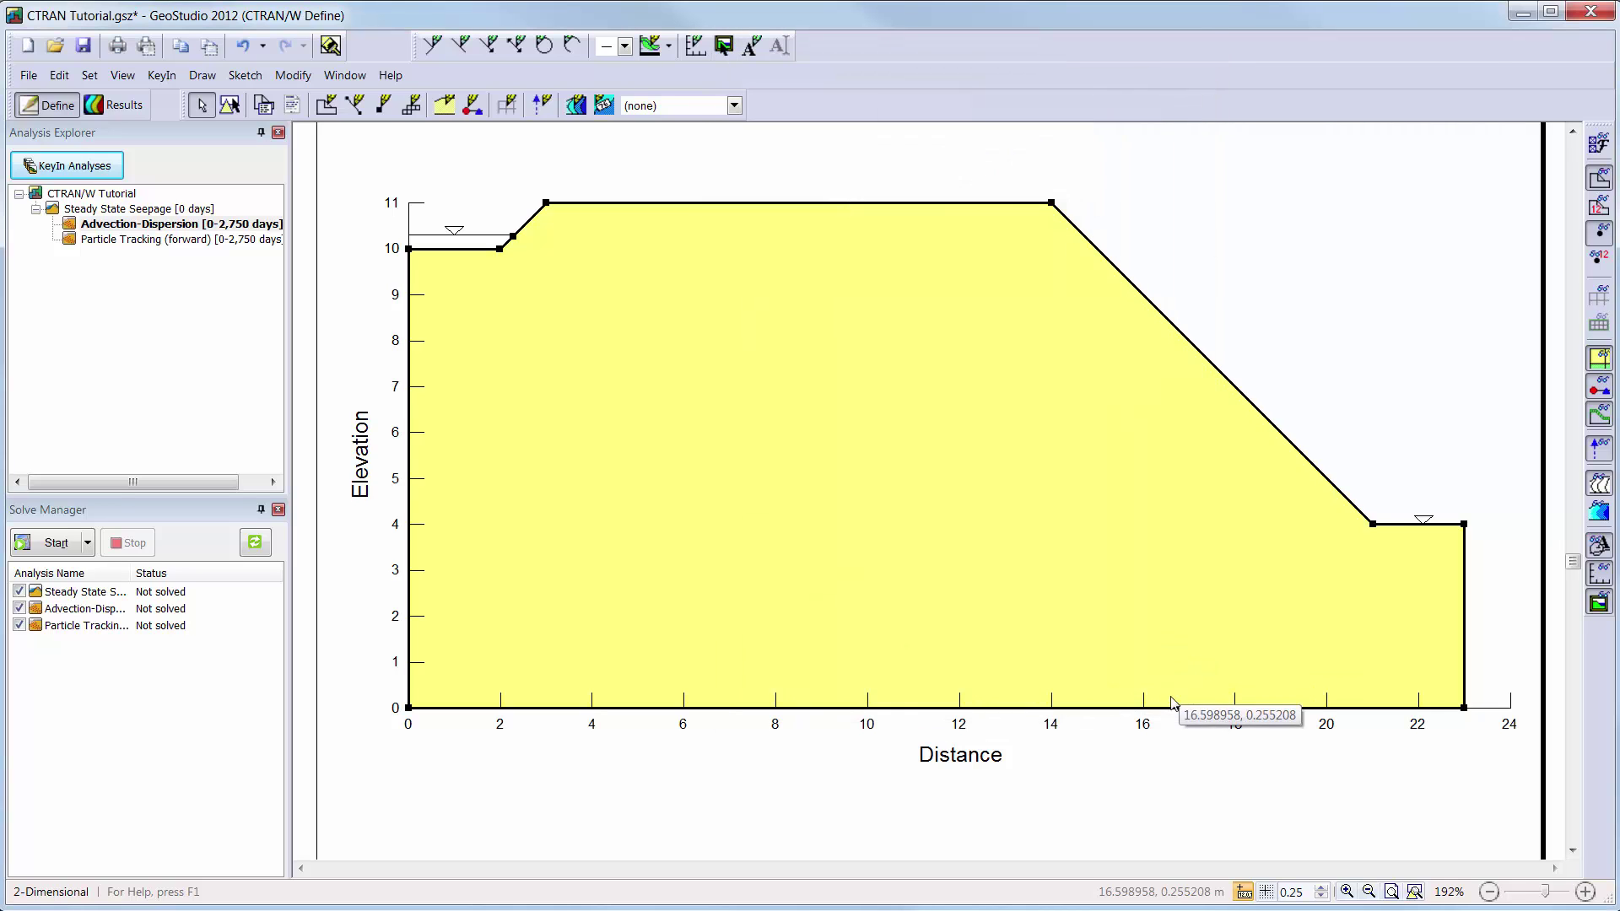
{"action": "left_click", "coordinate": [473, 105]}
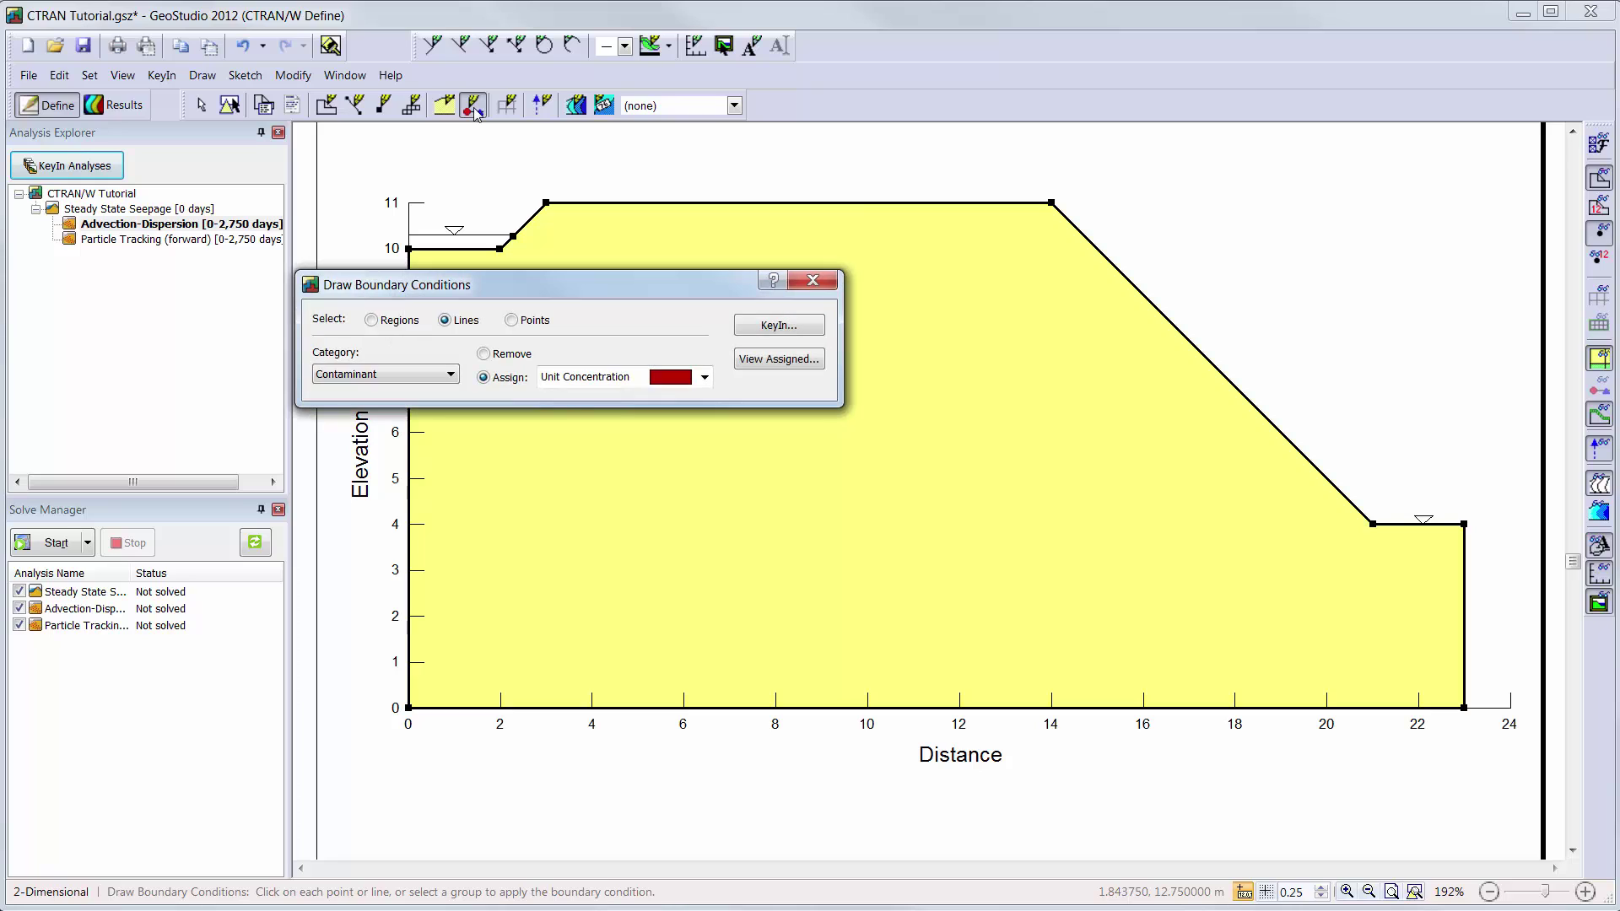
{"action": "left_click", "coordinate": [705, 377]}
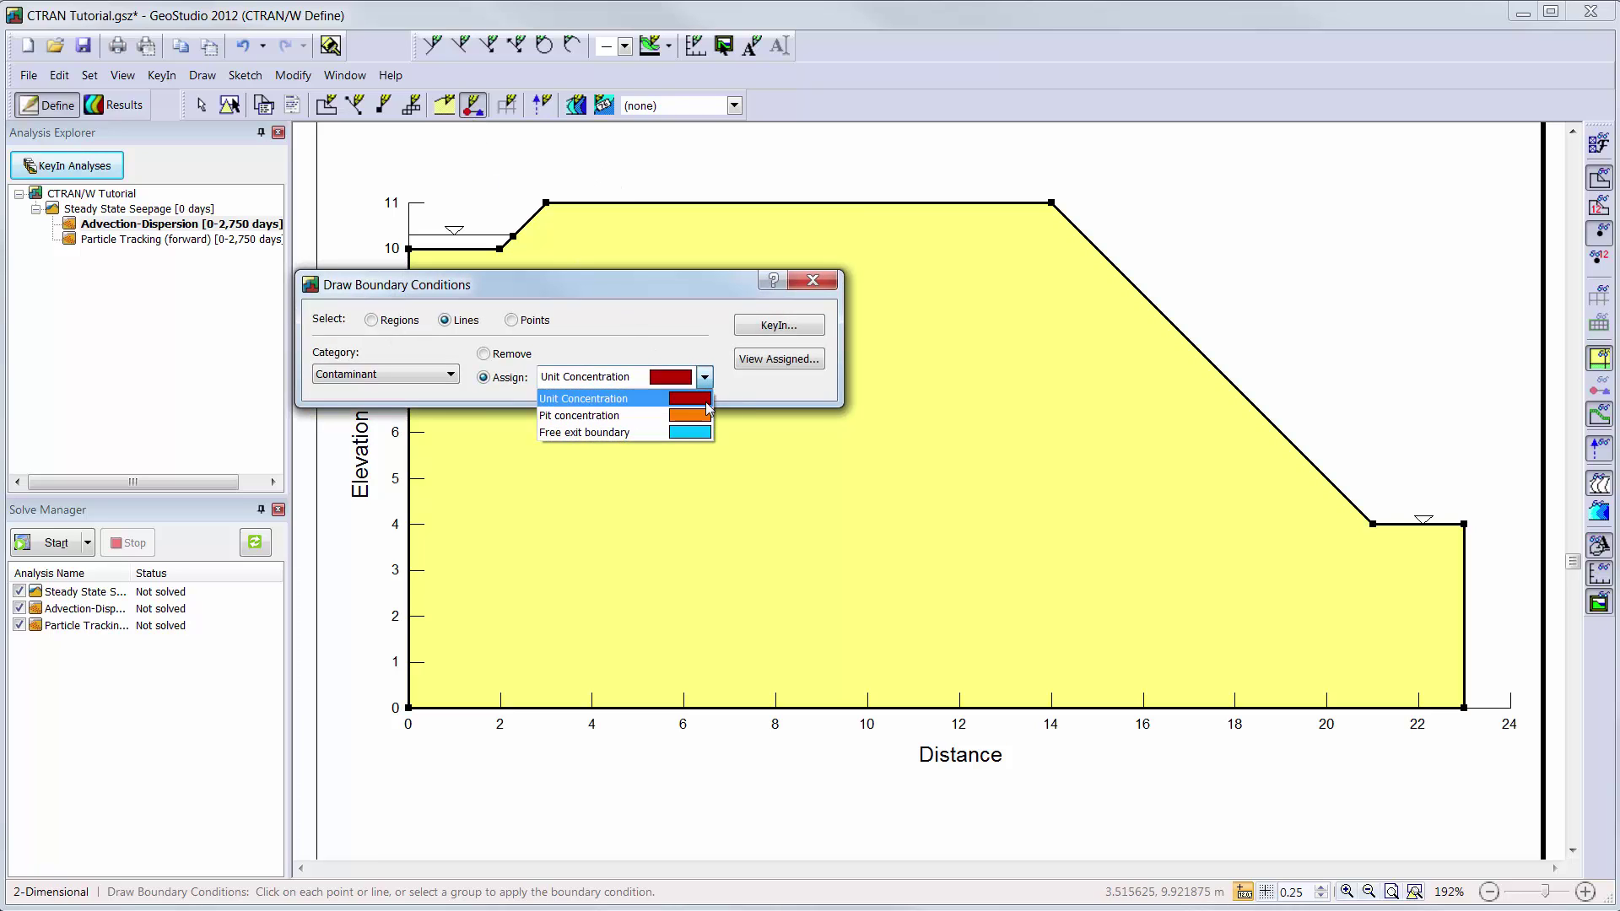
{"action": "left_click", "coordinate": [642, 415]}
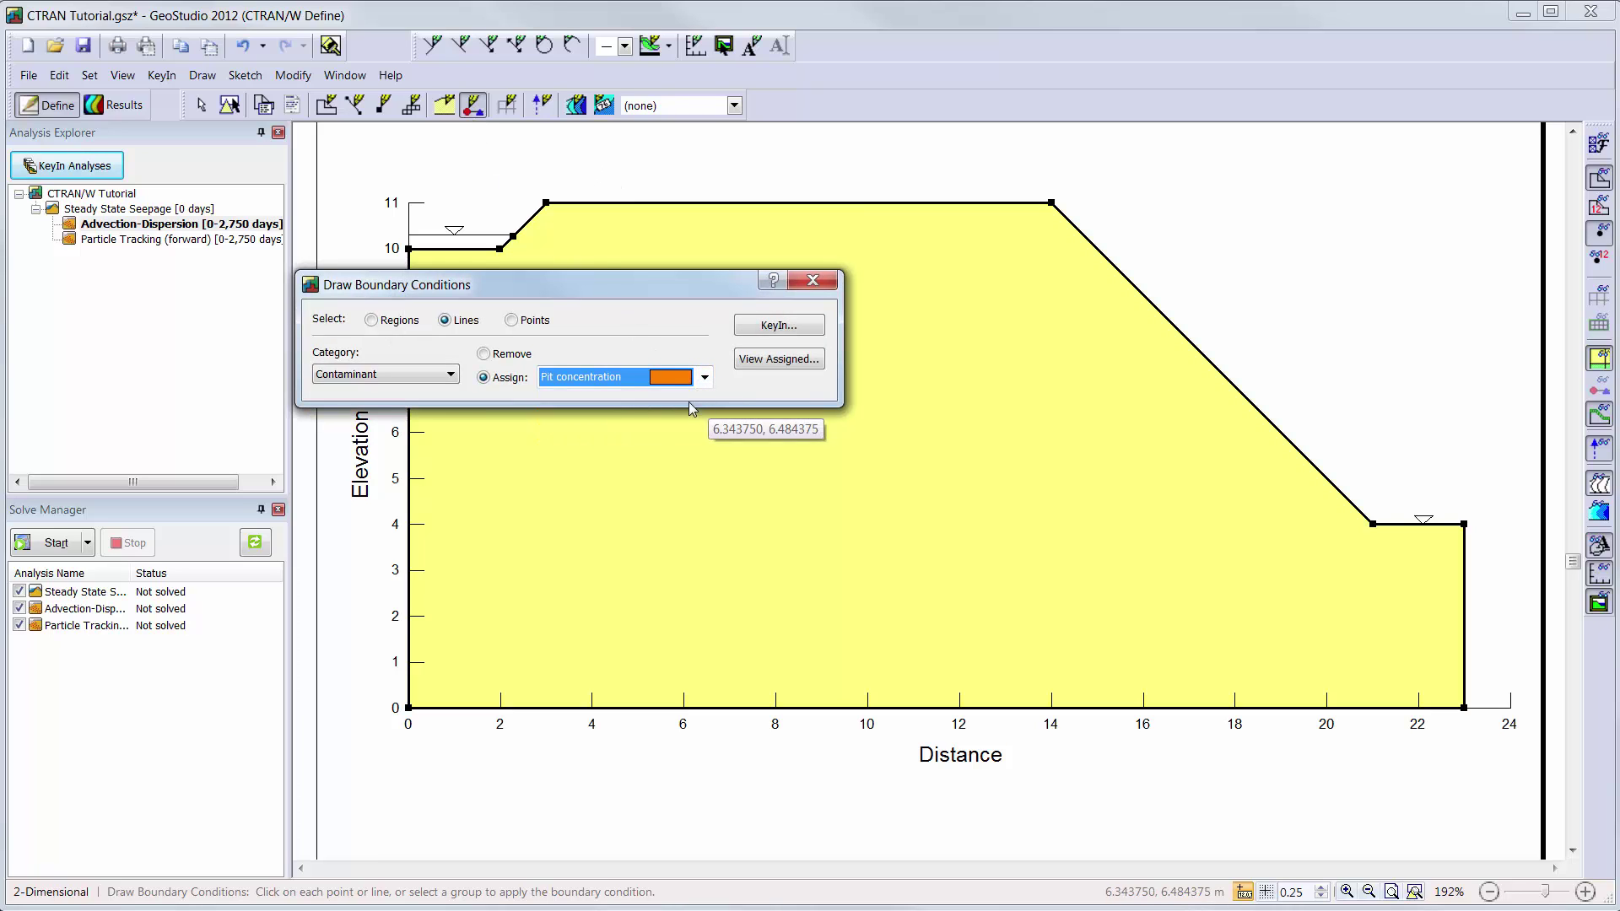
{"action": "left_click", "coordinate": [463, 248]}
{"action": "left_click", "coordinate": [508, 240]}
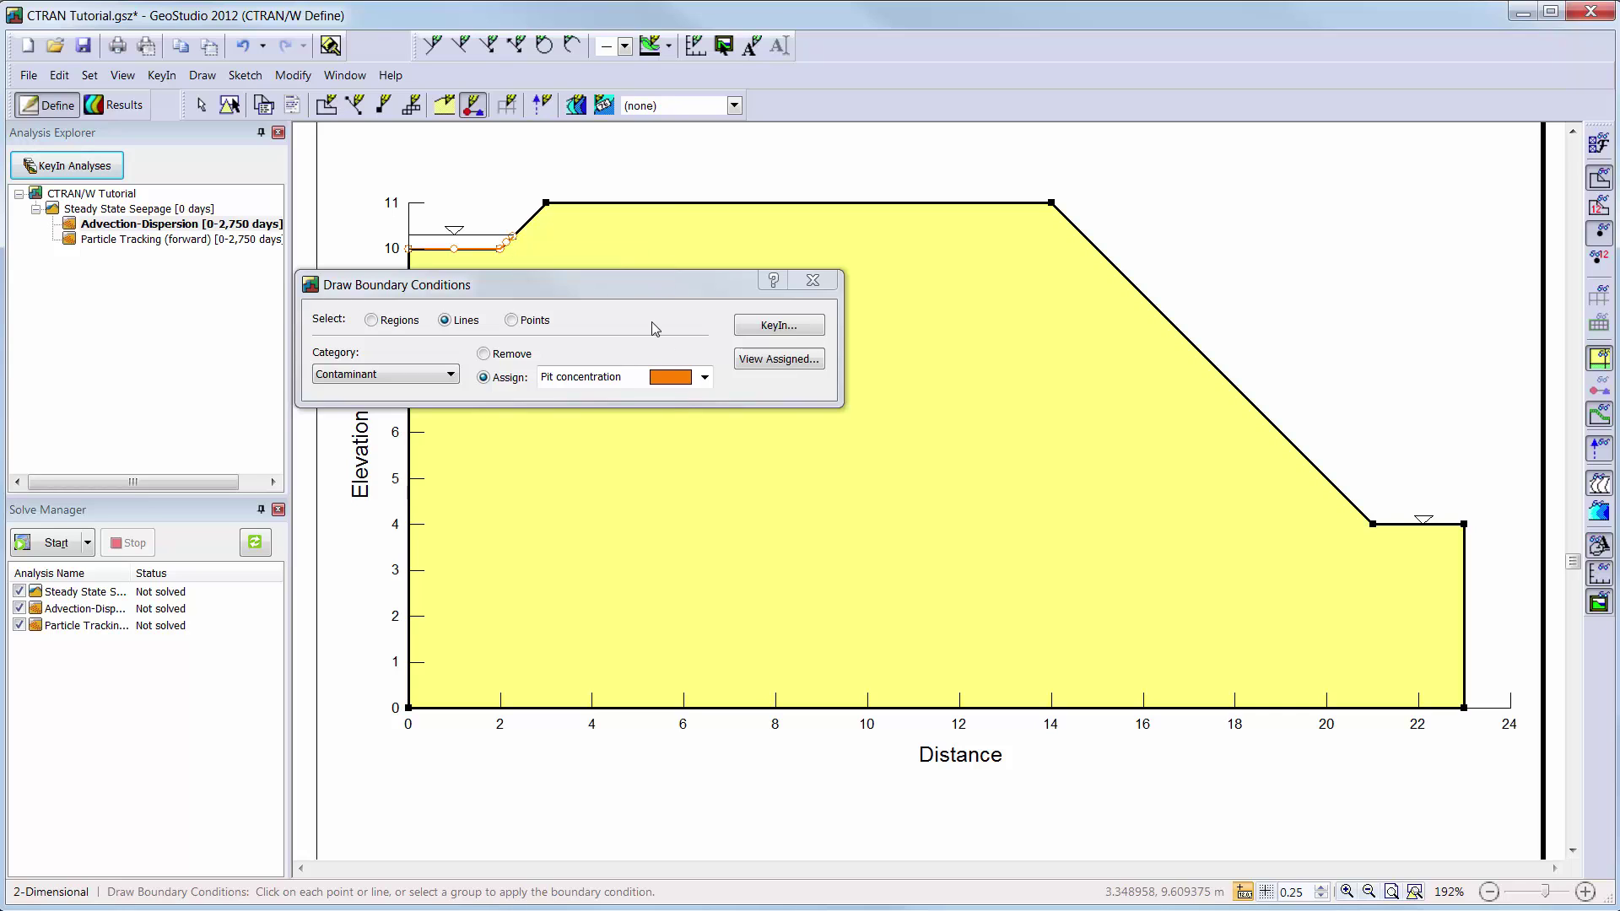
Assign Free exit boundary to the downstream slope face and the flat toe at elevation 4
{"action": "left_click", "coordinate": [714, 385]}
{"action": "left_click", "coordinate": [599, 429]}
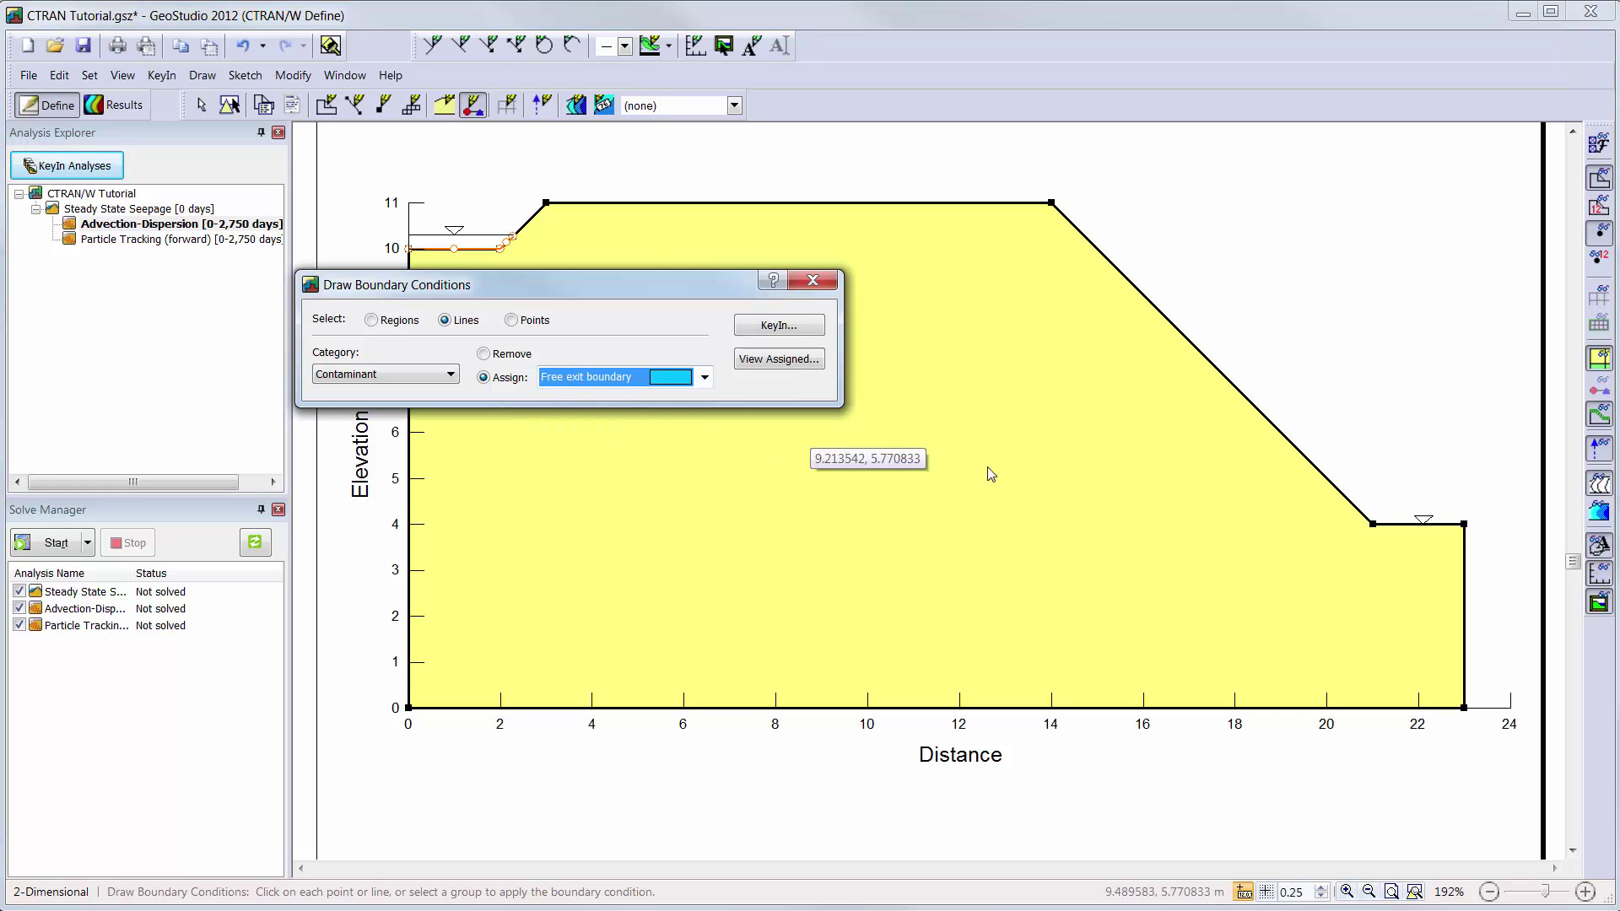
{"action": "left_click", "coordinate": [1347, 497]}
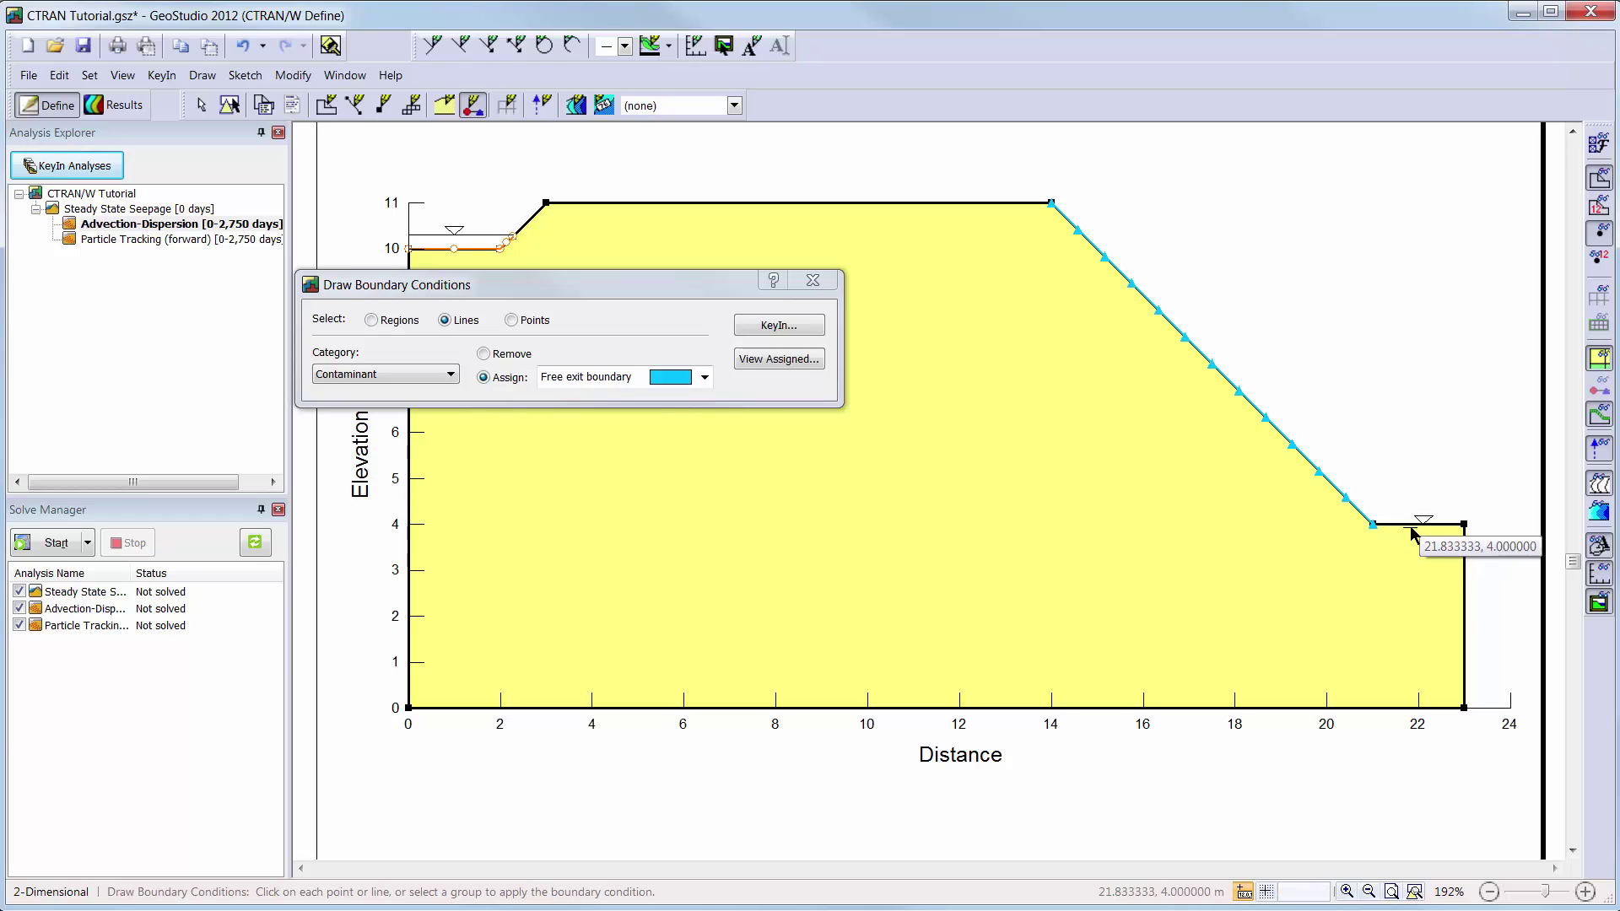
{"action": "left_click", "coordinate": [1411, 529]}
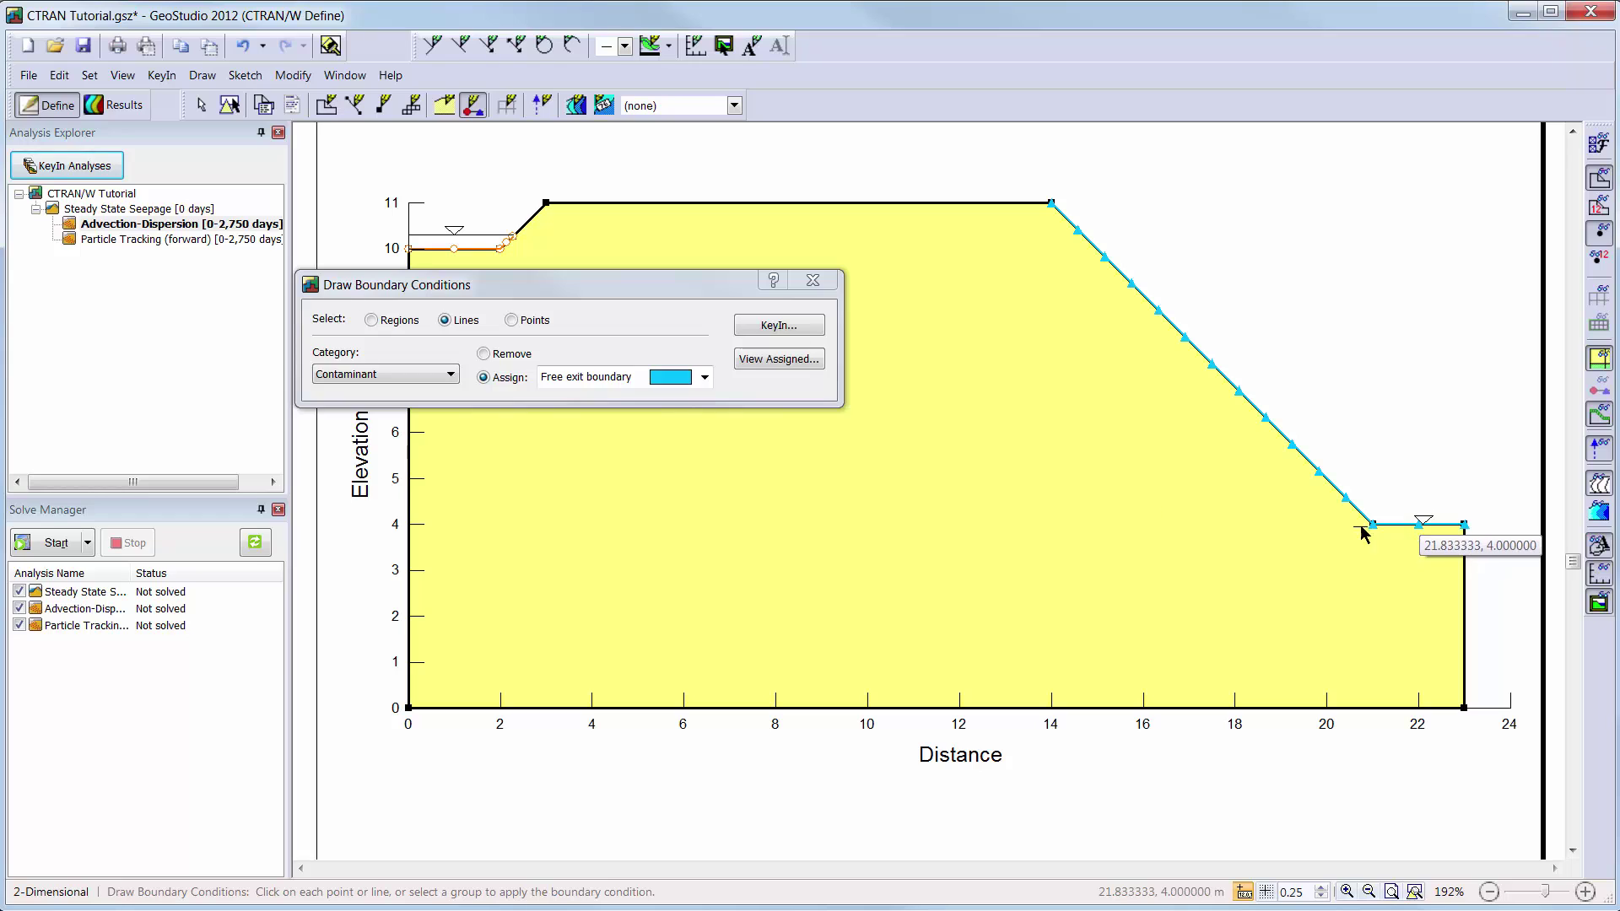
{"action": "left_click", "coordinate": [821, 286]}
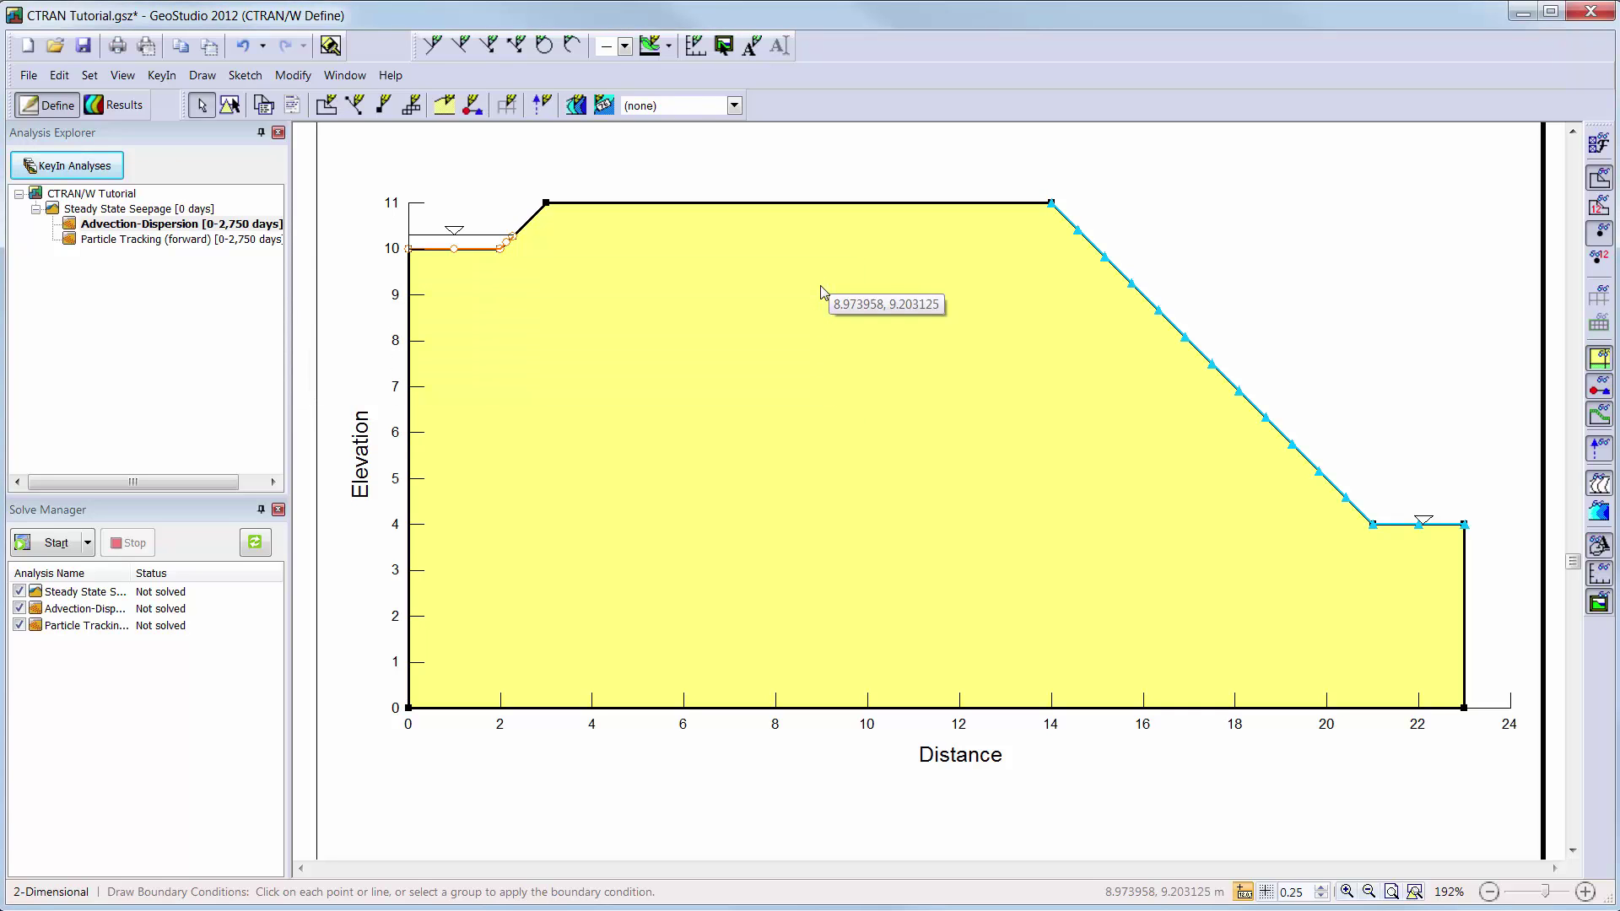
Set the mesh's approximate global element size to 0.65 m, giving 539 nodes and 495 elements
{"action": "left_click", "coordinate": [507, 106]}
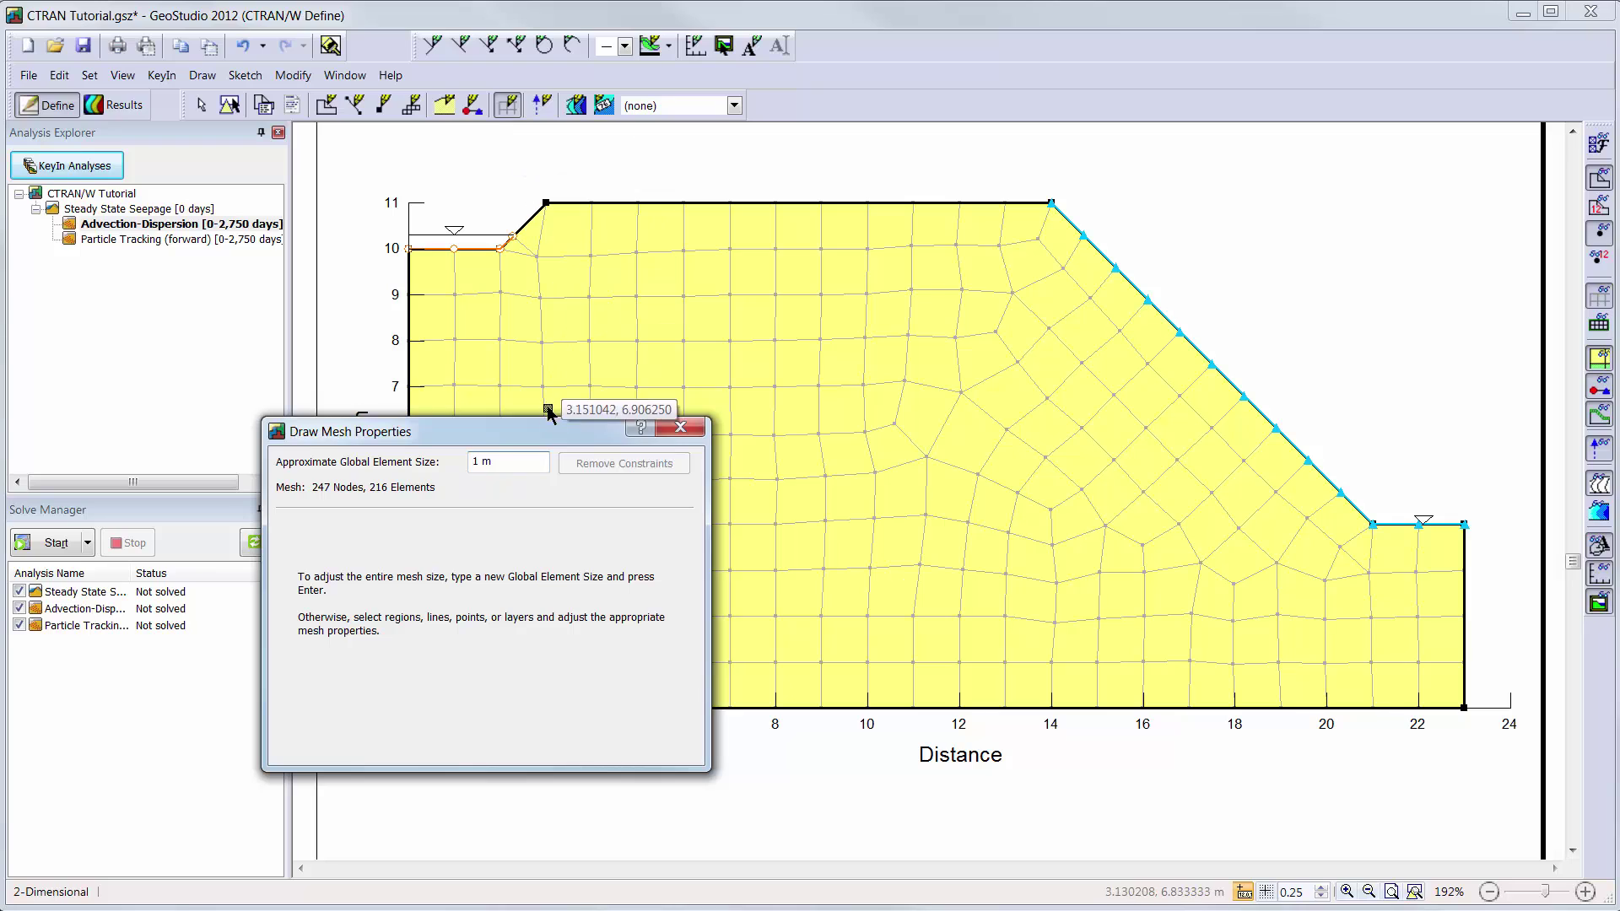
{"action": "left_click_drag", "start_coordinate": [541, 462], "coordinate": [464, 549]}
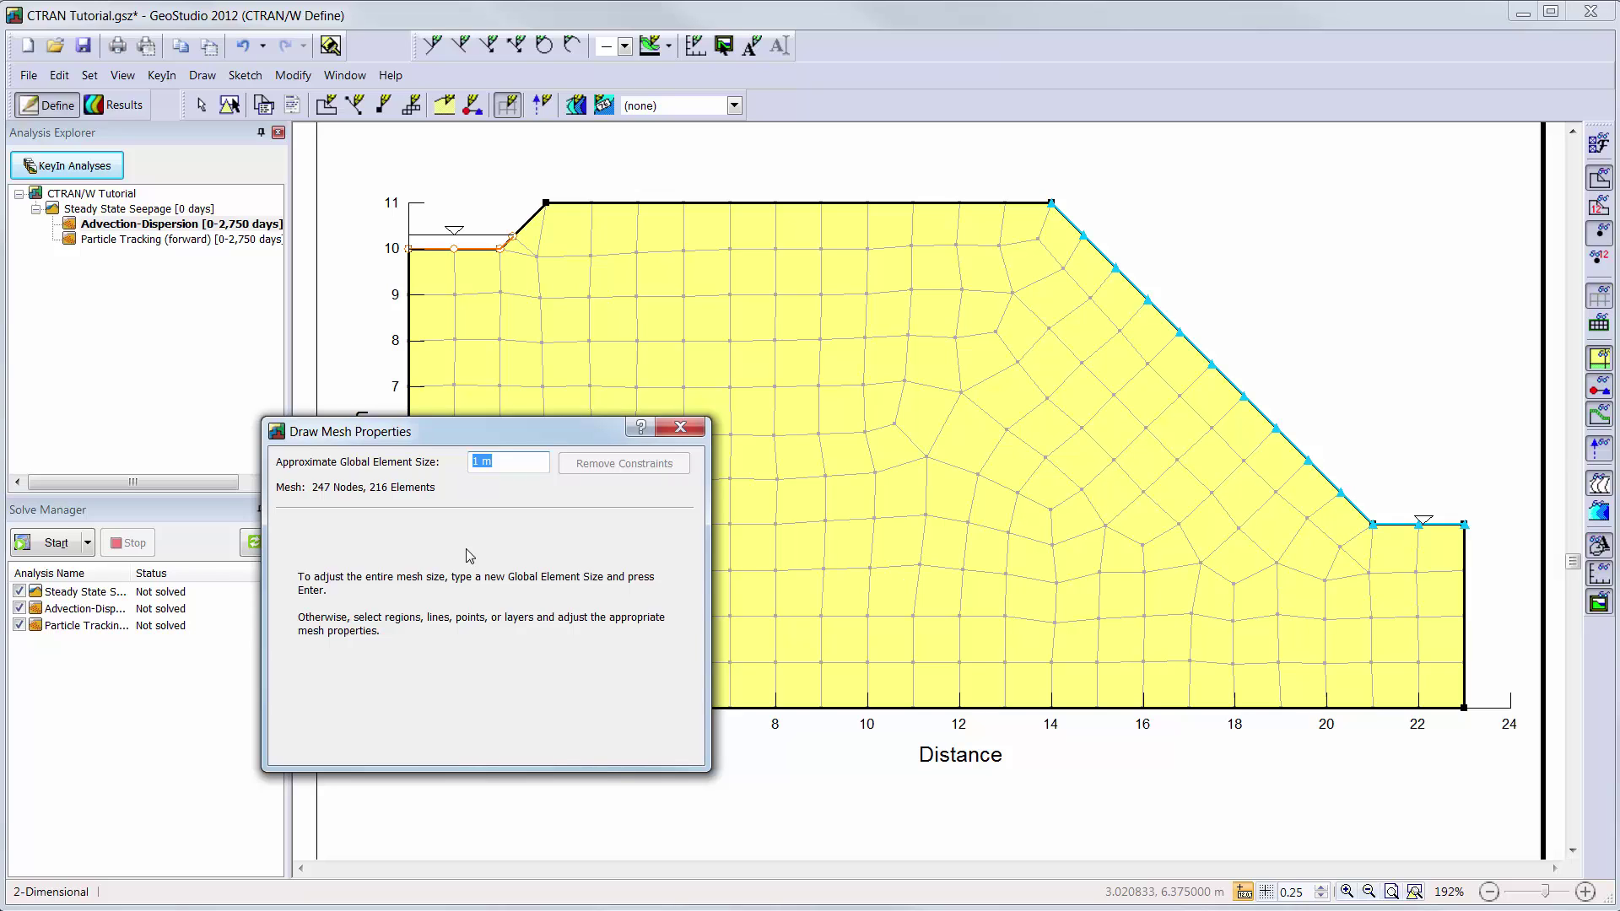
{"action": "type", "text": "0.65"}
{"action": "key", "text": "Return"}
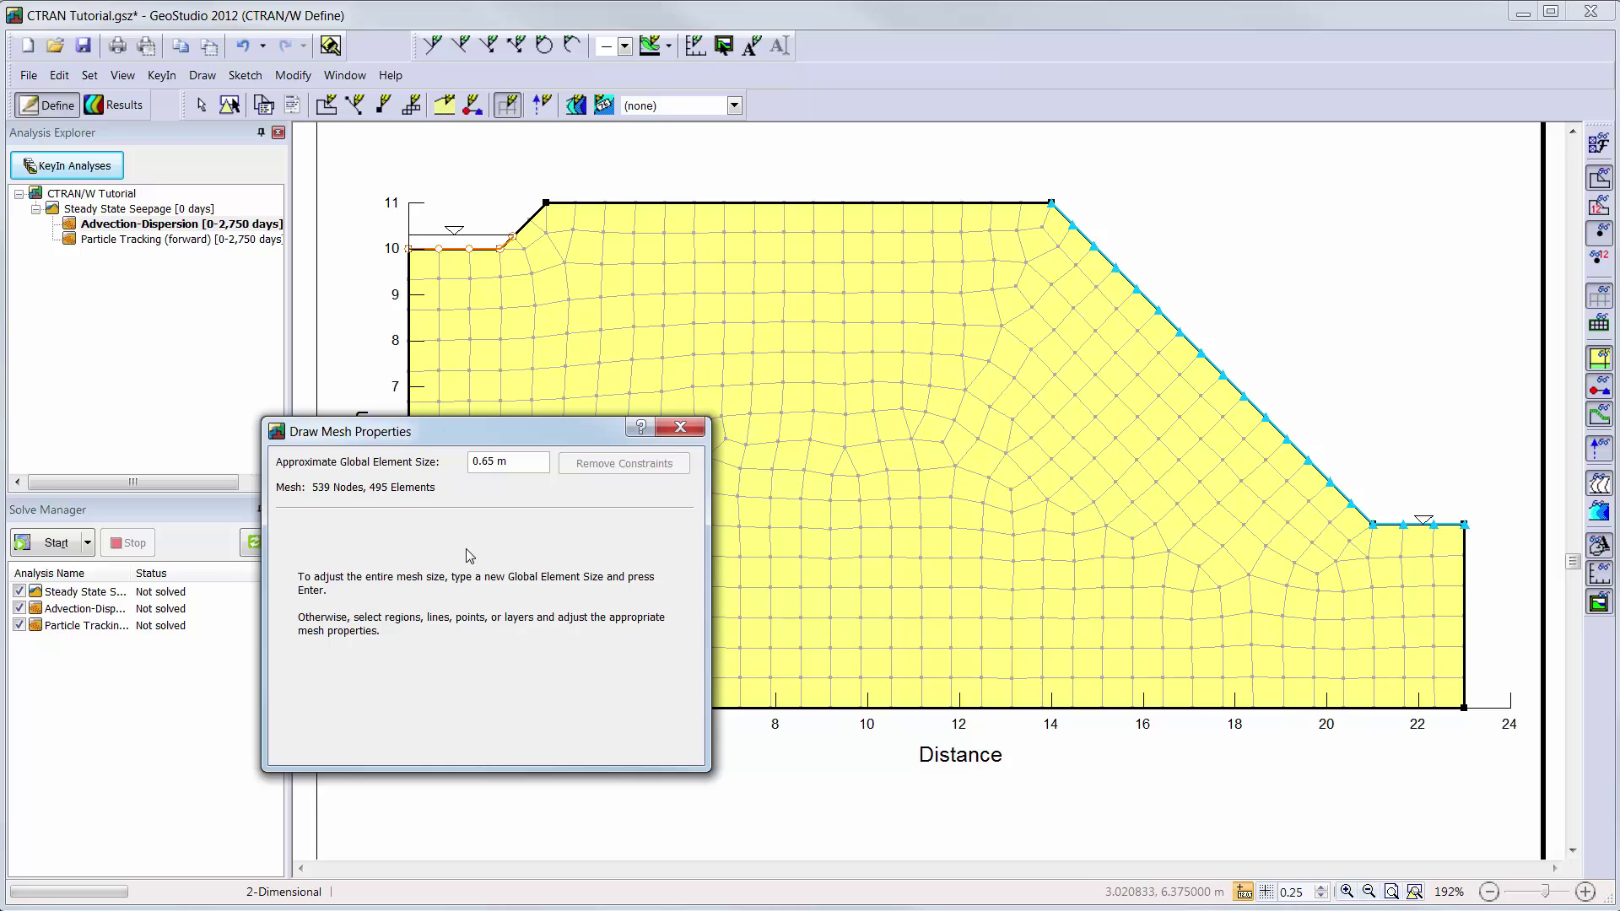
{"action": "left_click", "coordinate": [683, 430]}
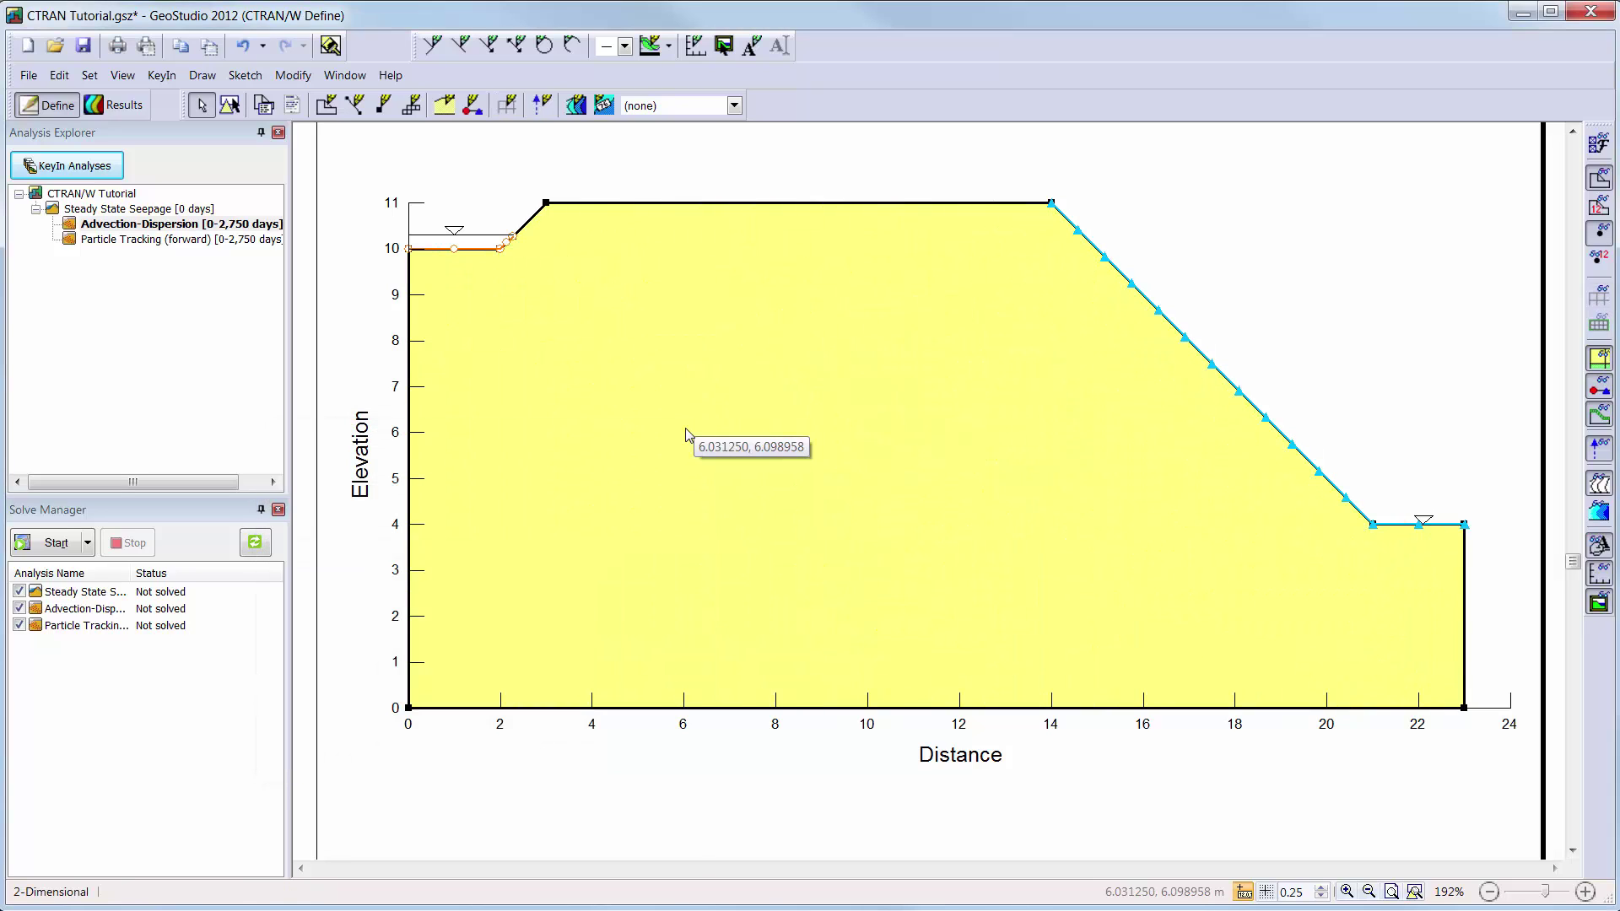
In Particle Tracking, place five particles along the elevation-10 ground line and the start of the slope
{"action": "left_click", "coordinate": [121, 240]}
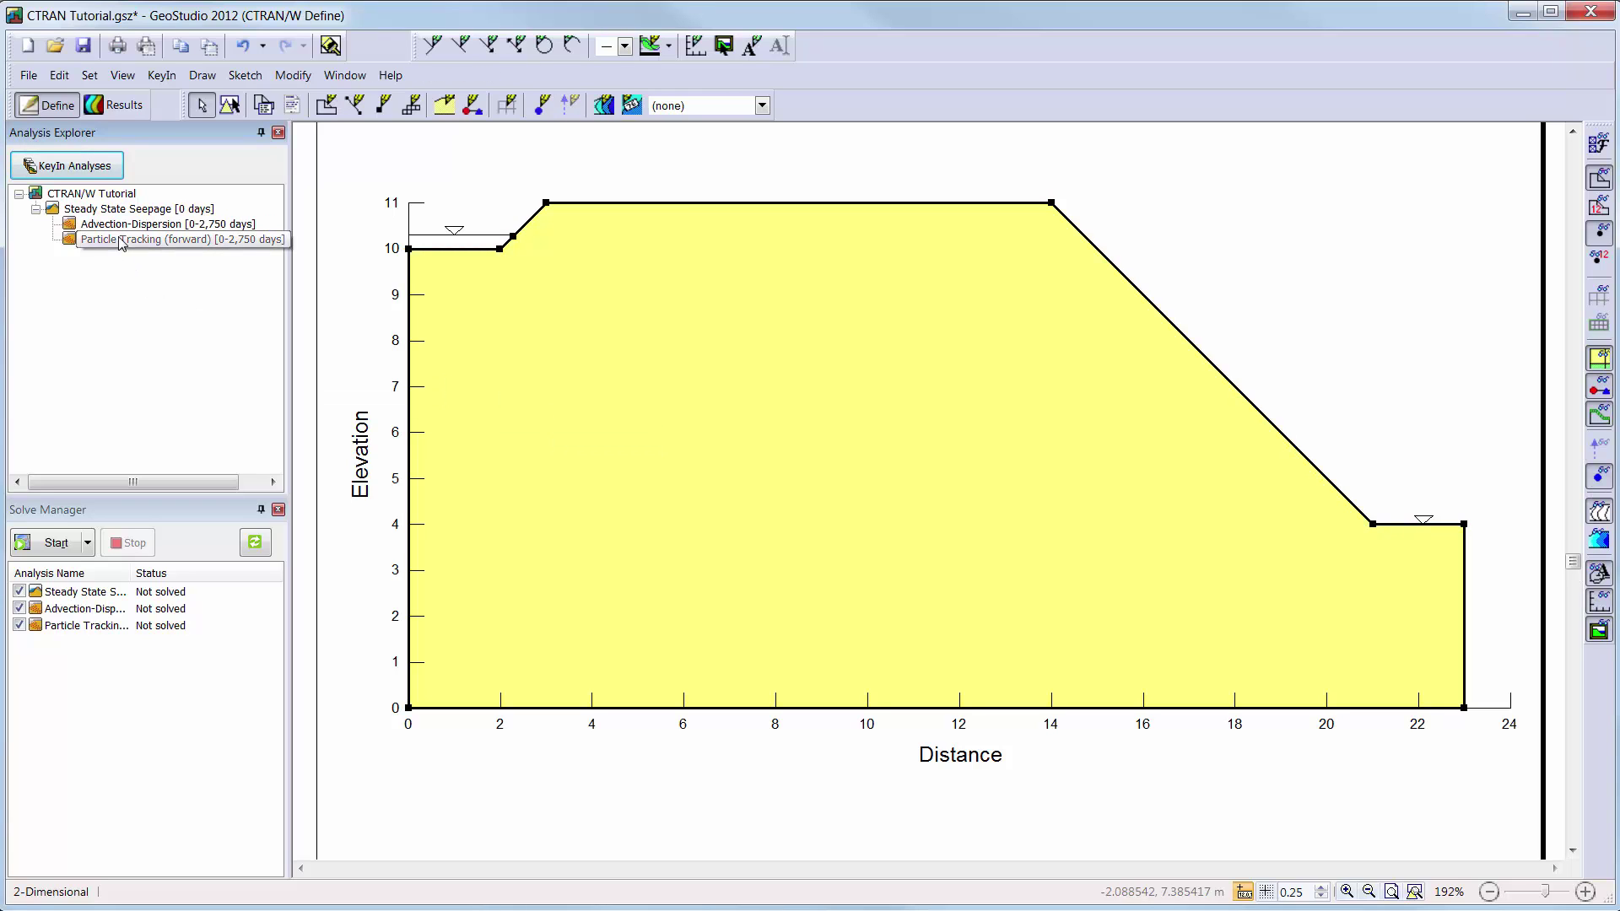
{"action": "left_click", "coordinate": [540, 113]}
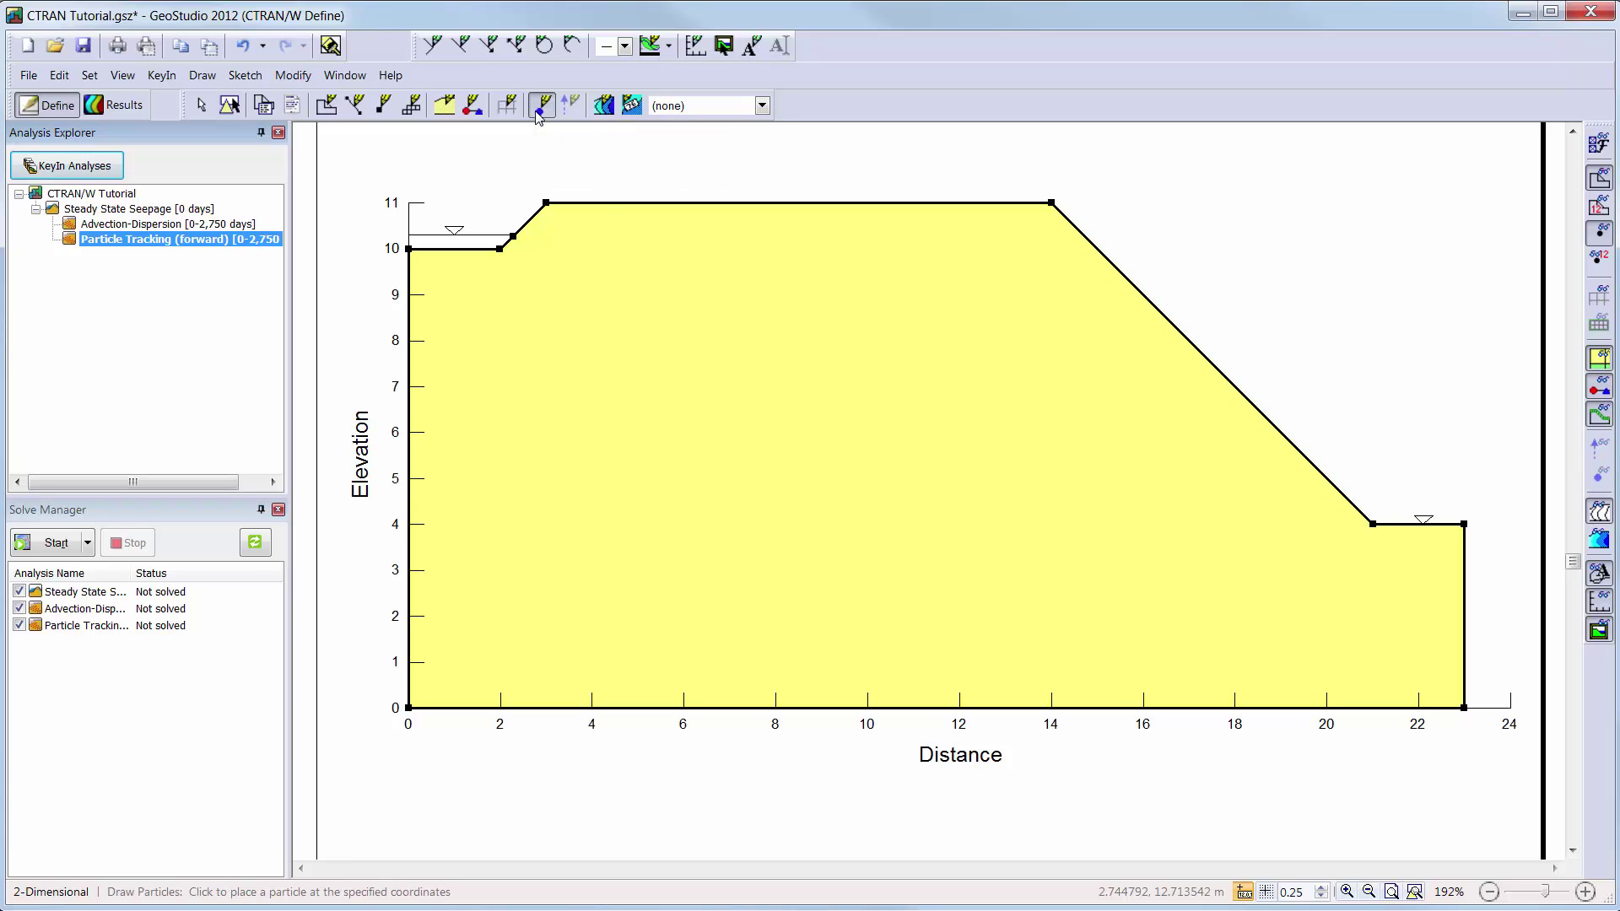
{"action": "left_click", "coordinate": [426, 249]}
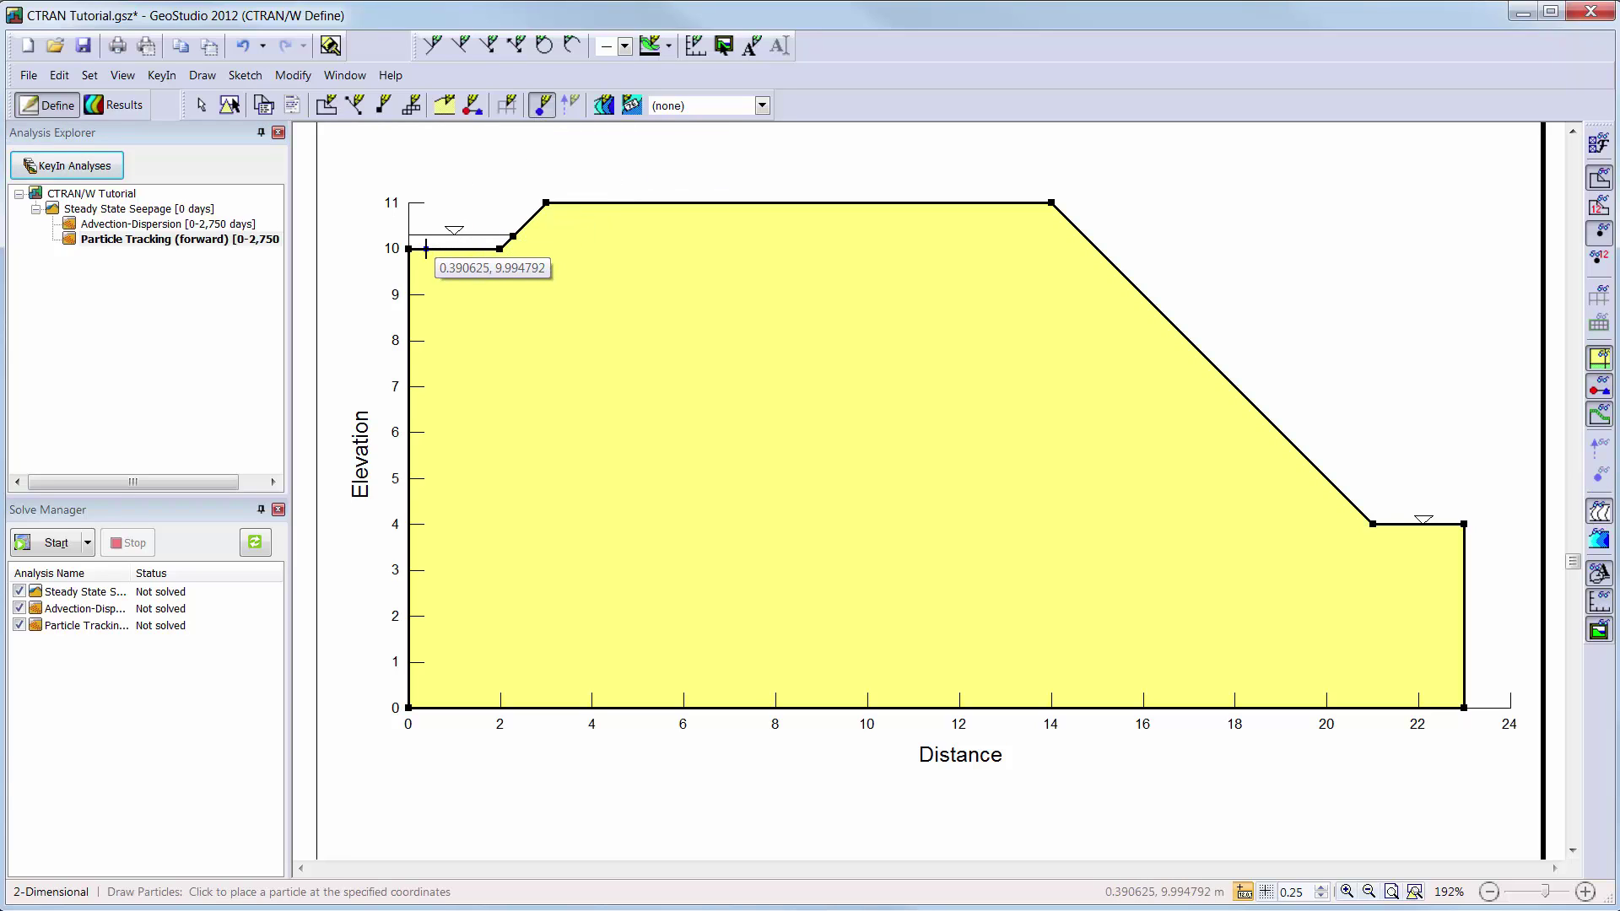
{"action": "left_click", "coordinate": [449, 248]}
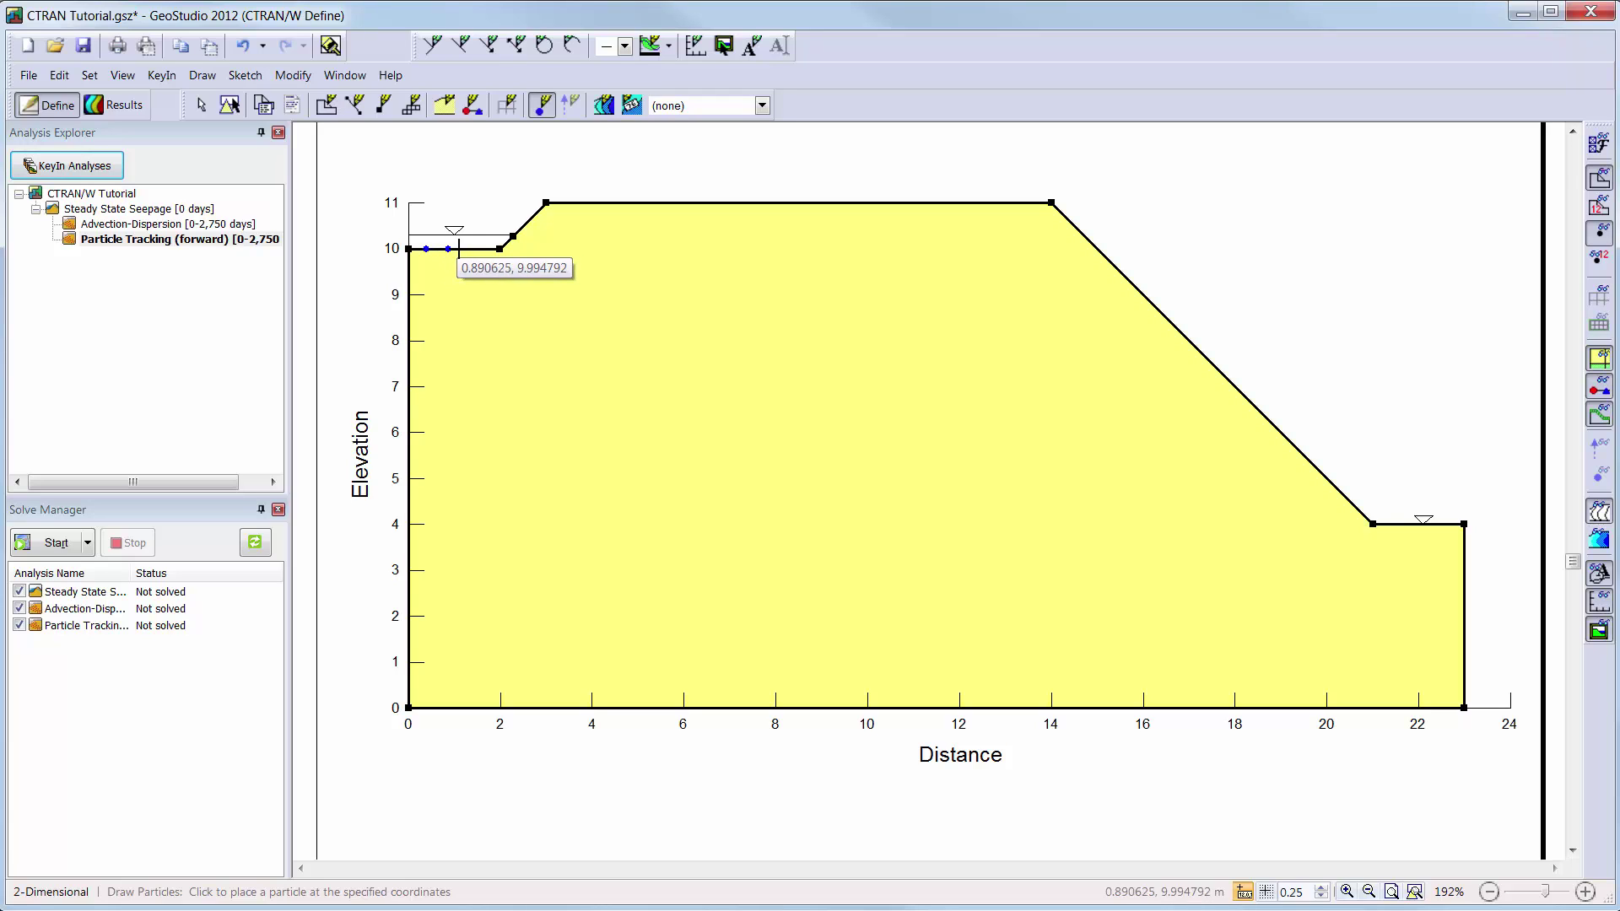
{"action": "left_click", "coordinate": [471, 249]}
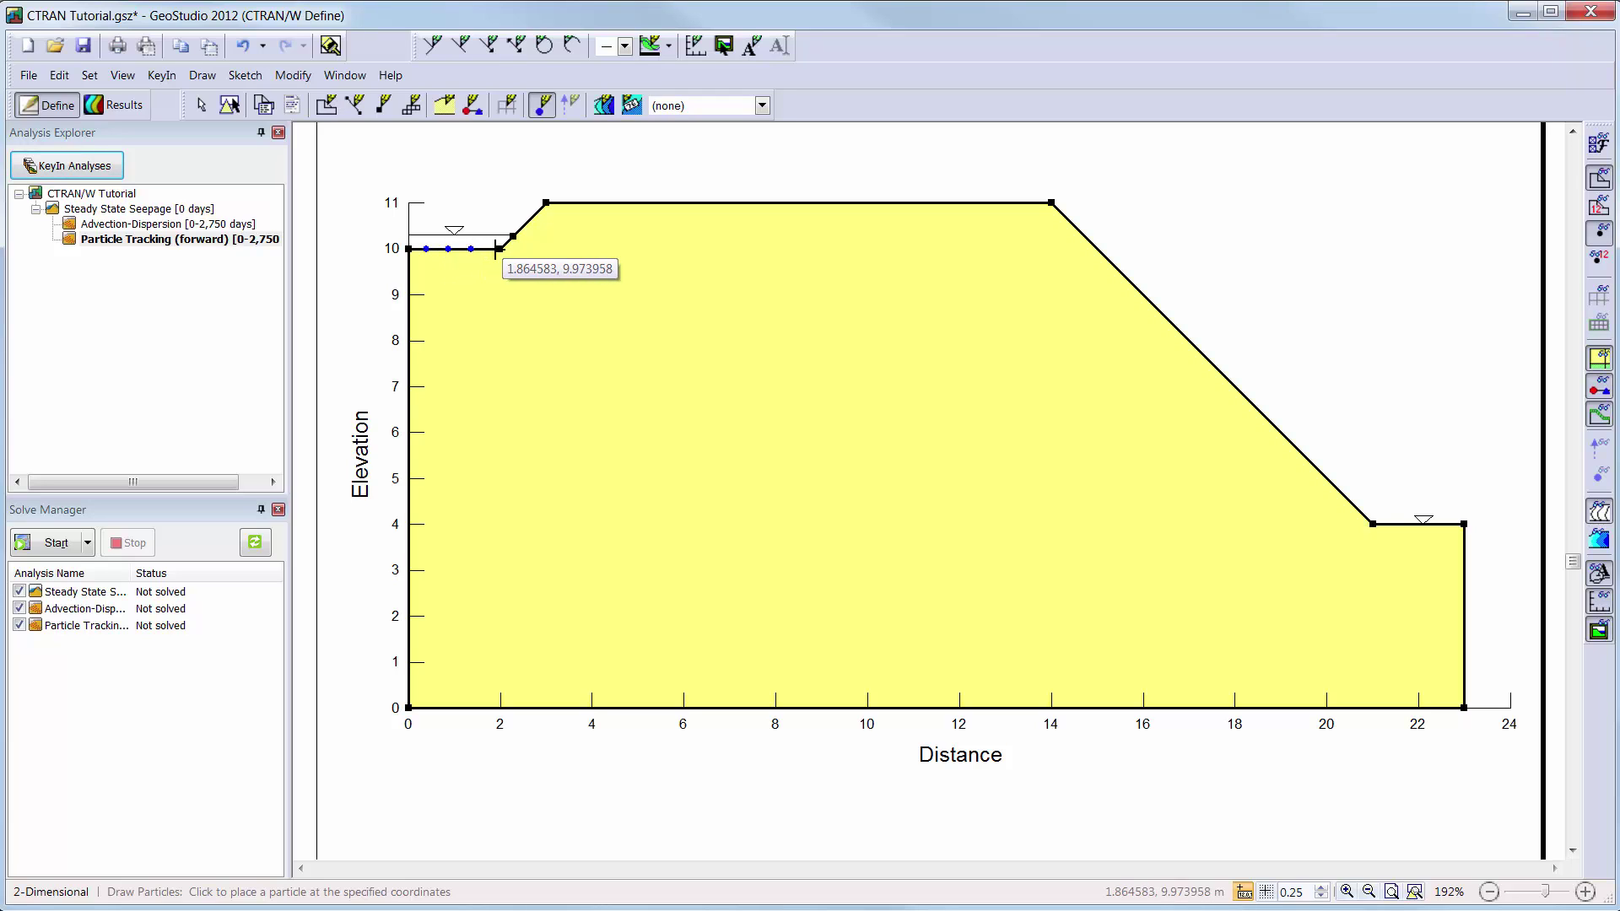
{"action": "left_click", "coordinate": [493, 249]}
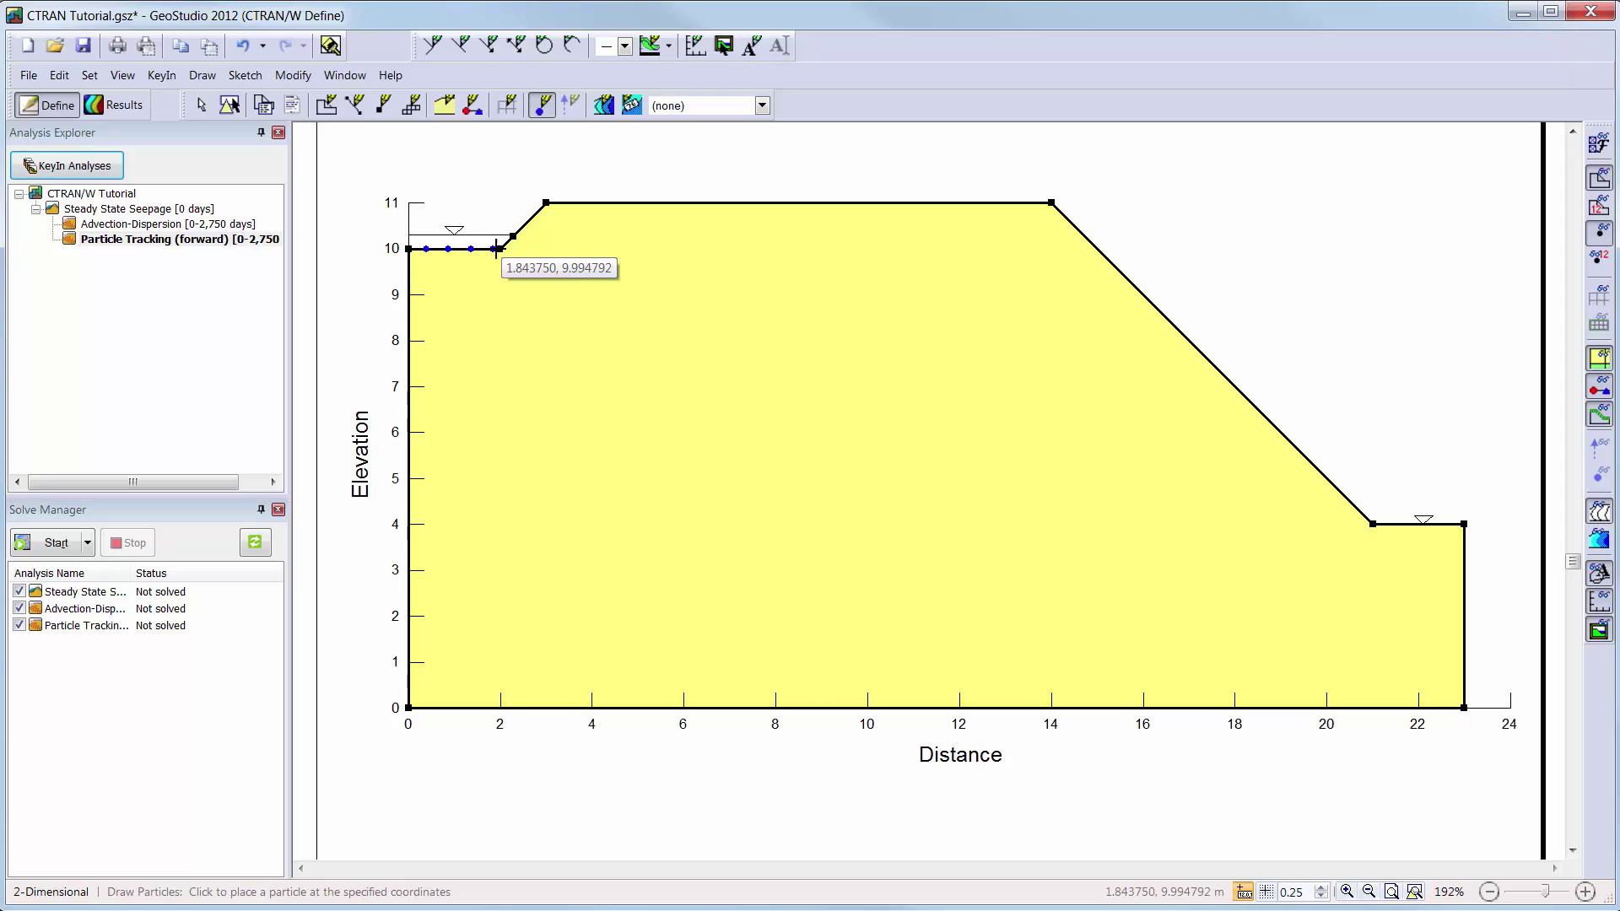
{"action": "left_click", "coordinate": [506, 243]}
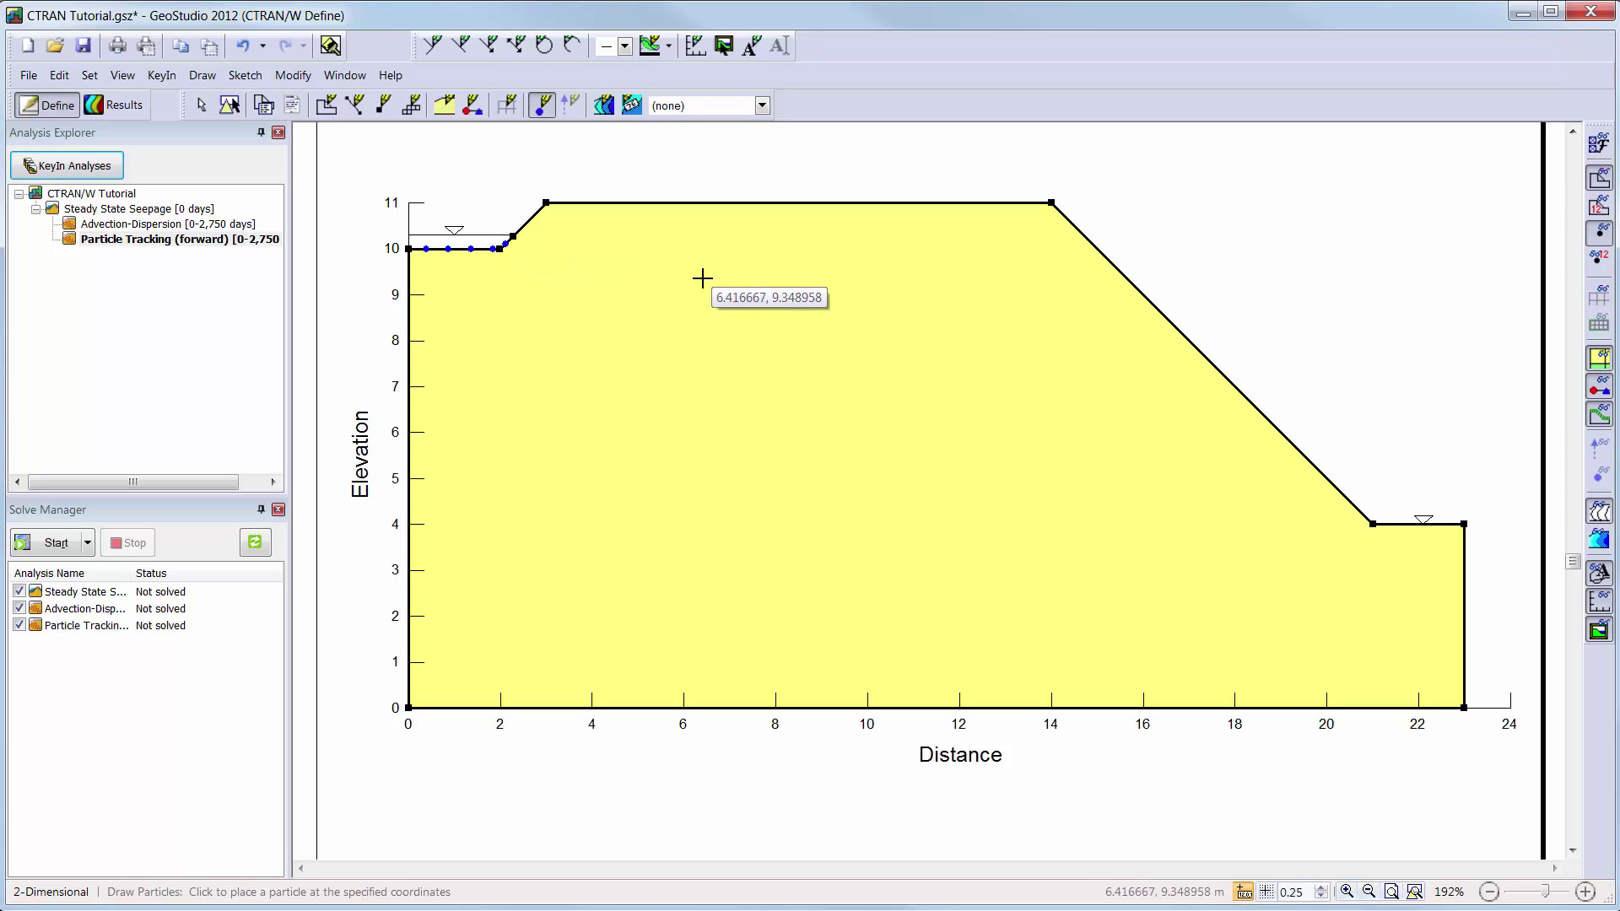
{"action": "key", "text": "Escape"}
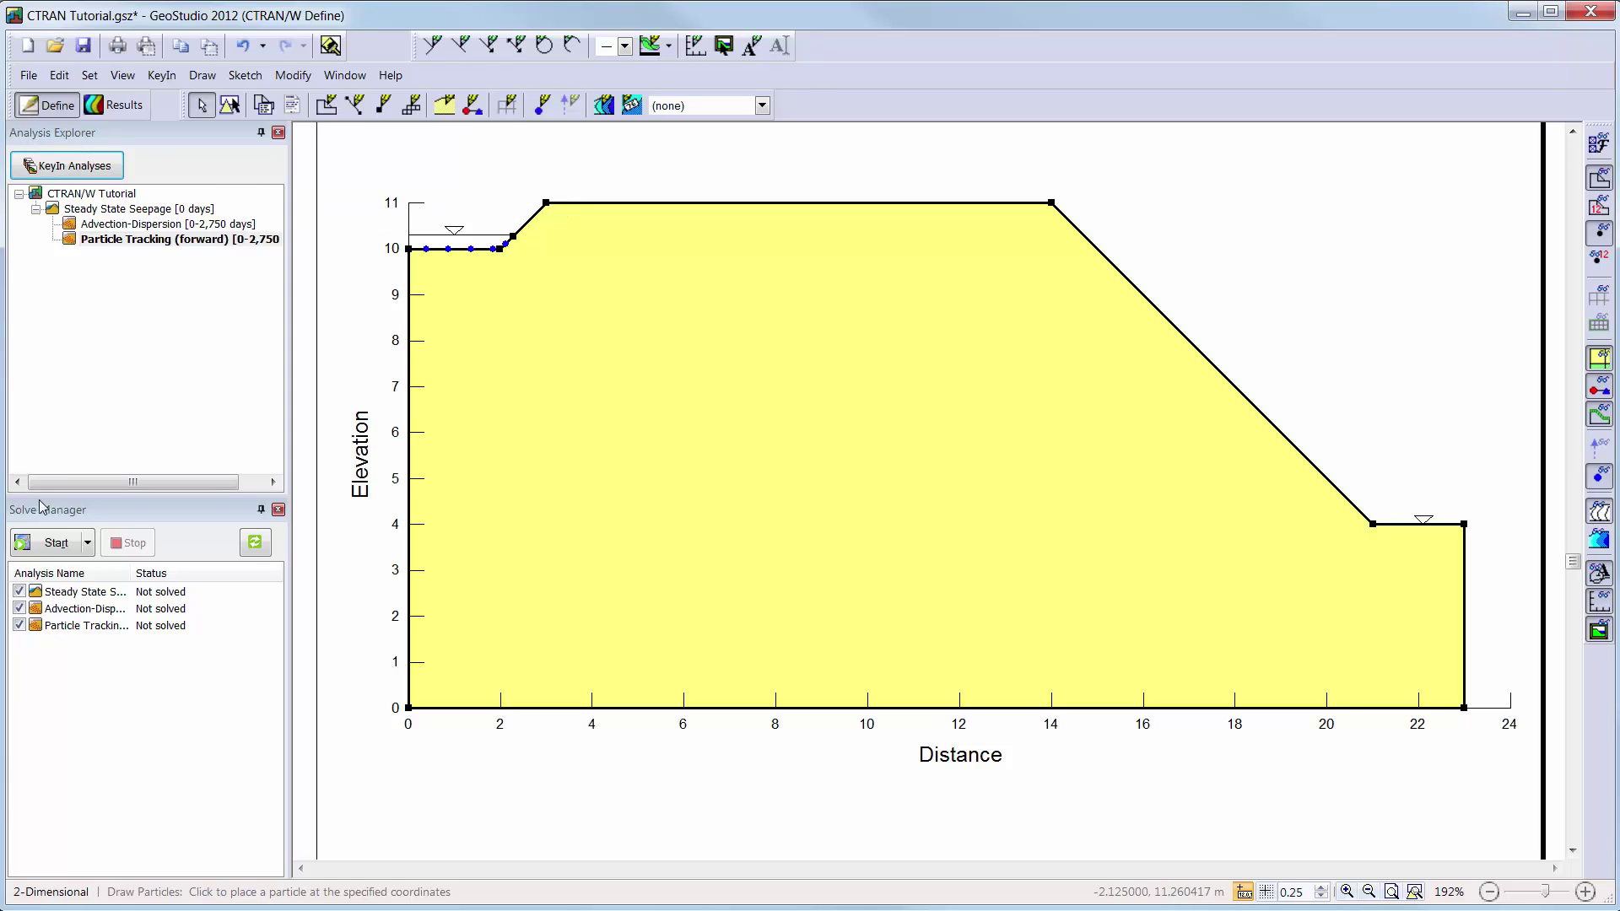
Solve all three analyses and view the Steady State Seepage total head contours zoomed to the full page
{"action": "left_click", "coordinate": [25, 547]}
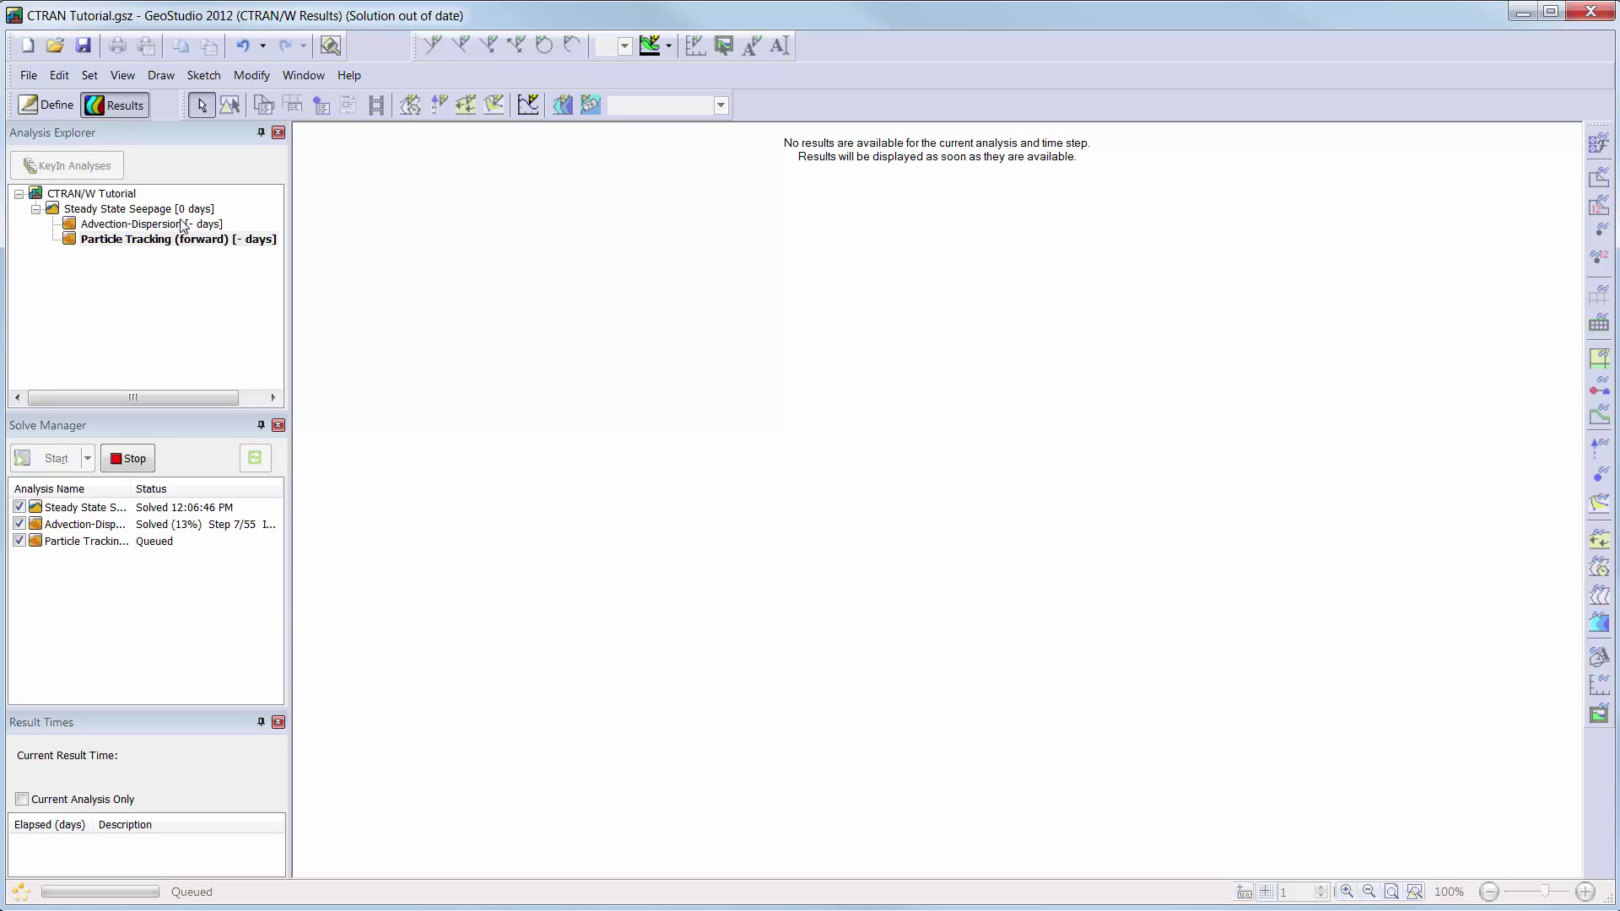
{"action": "left_click", "coordinate": [147, 210]}
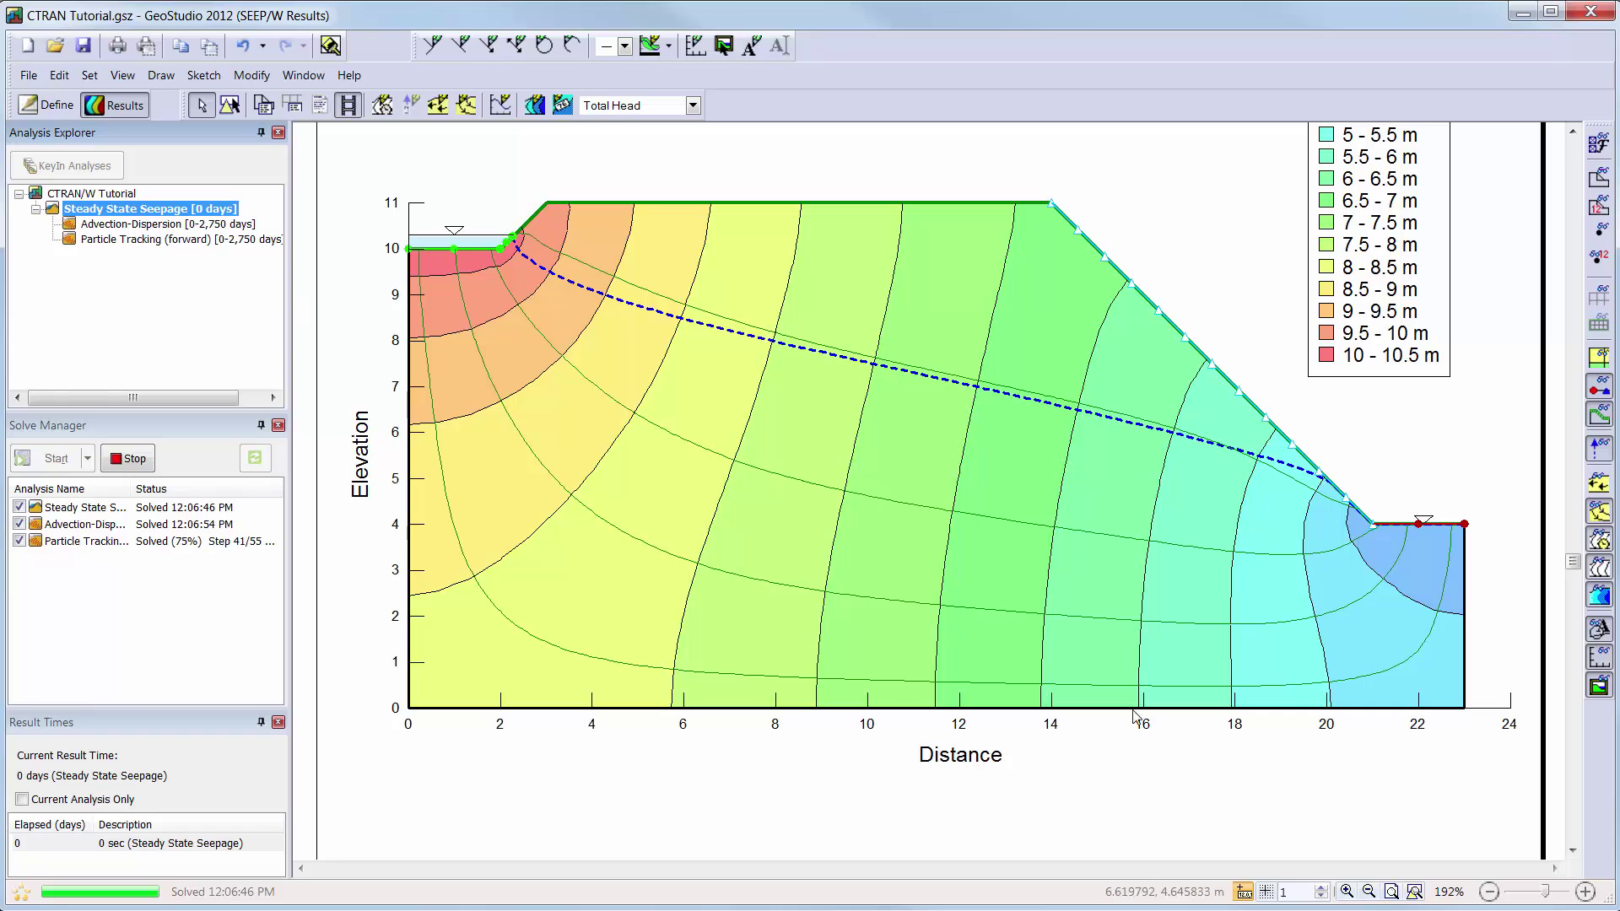
{"action": "left_click", "coordinate": [1415, 893]}
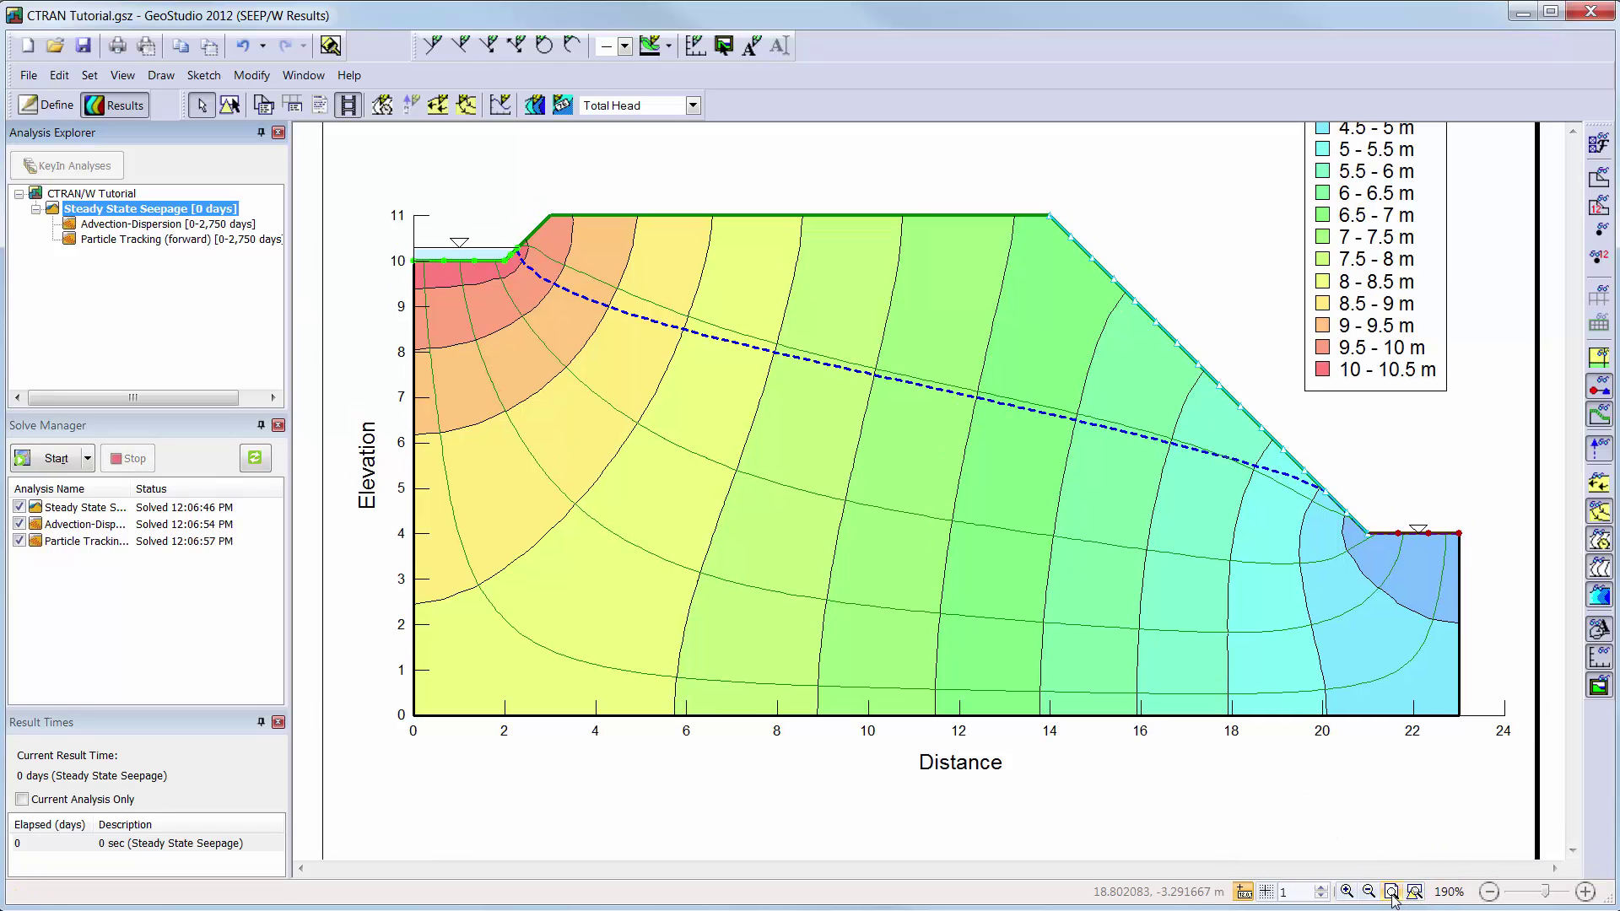
{"action": "left_click", "coordinate": [1392, 893]}
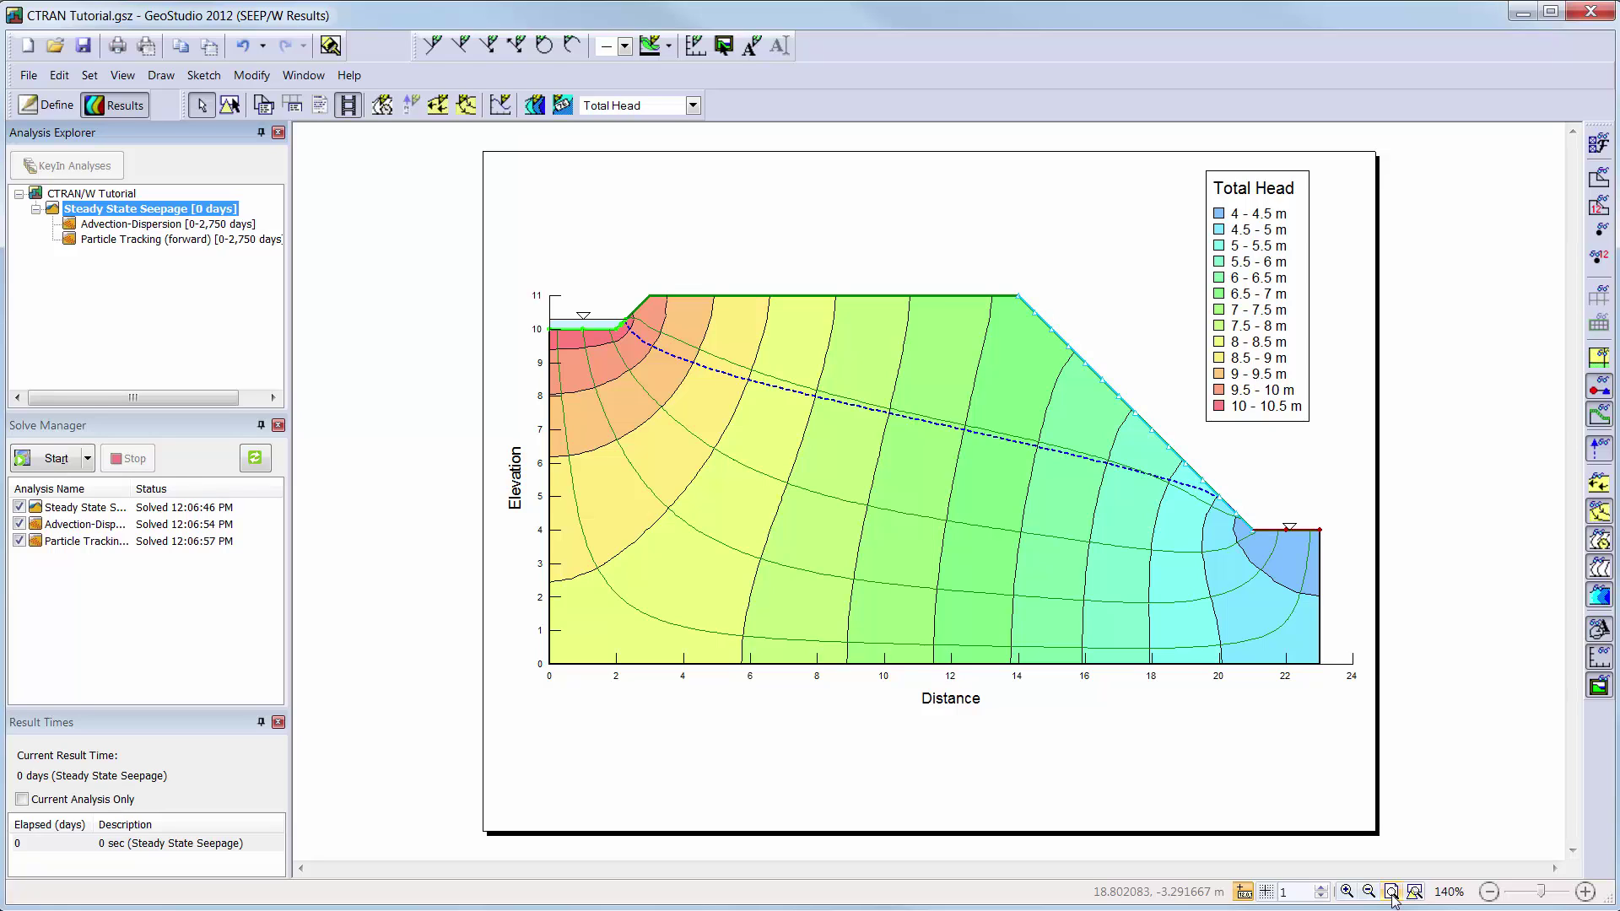
Show the Advection-Dispersion results, switching the contours to Total Head and back to Concentration
{"action": "left_click", "coordinate": [154, 224]}
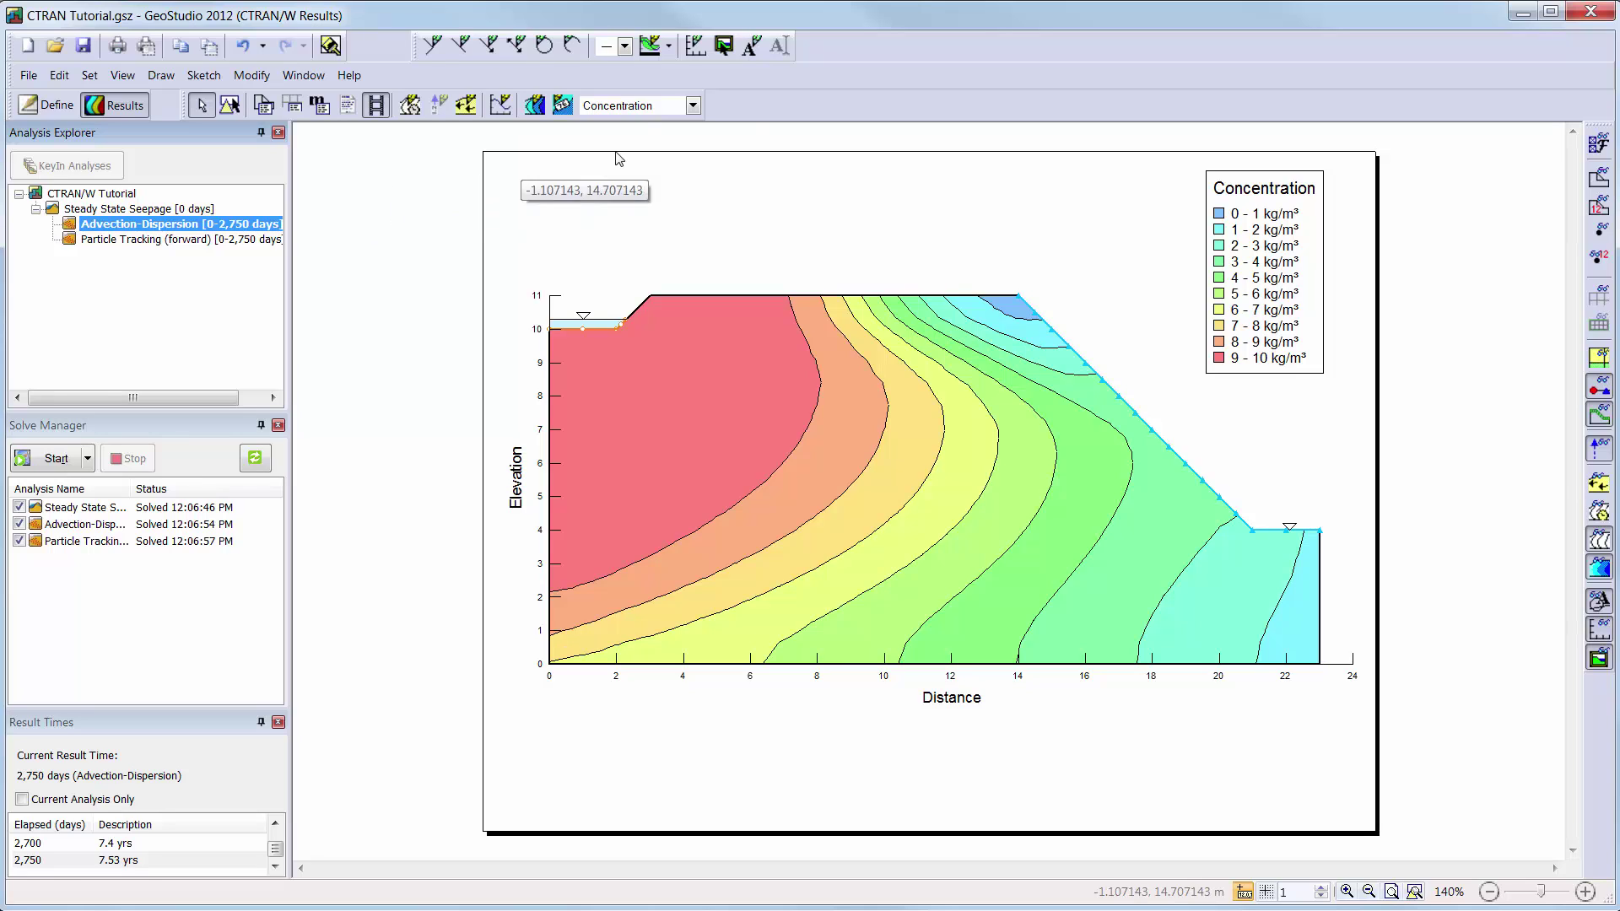
{"action": "left_click", "coordinate": [693, 106]}
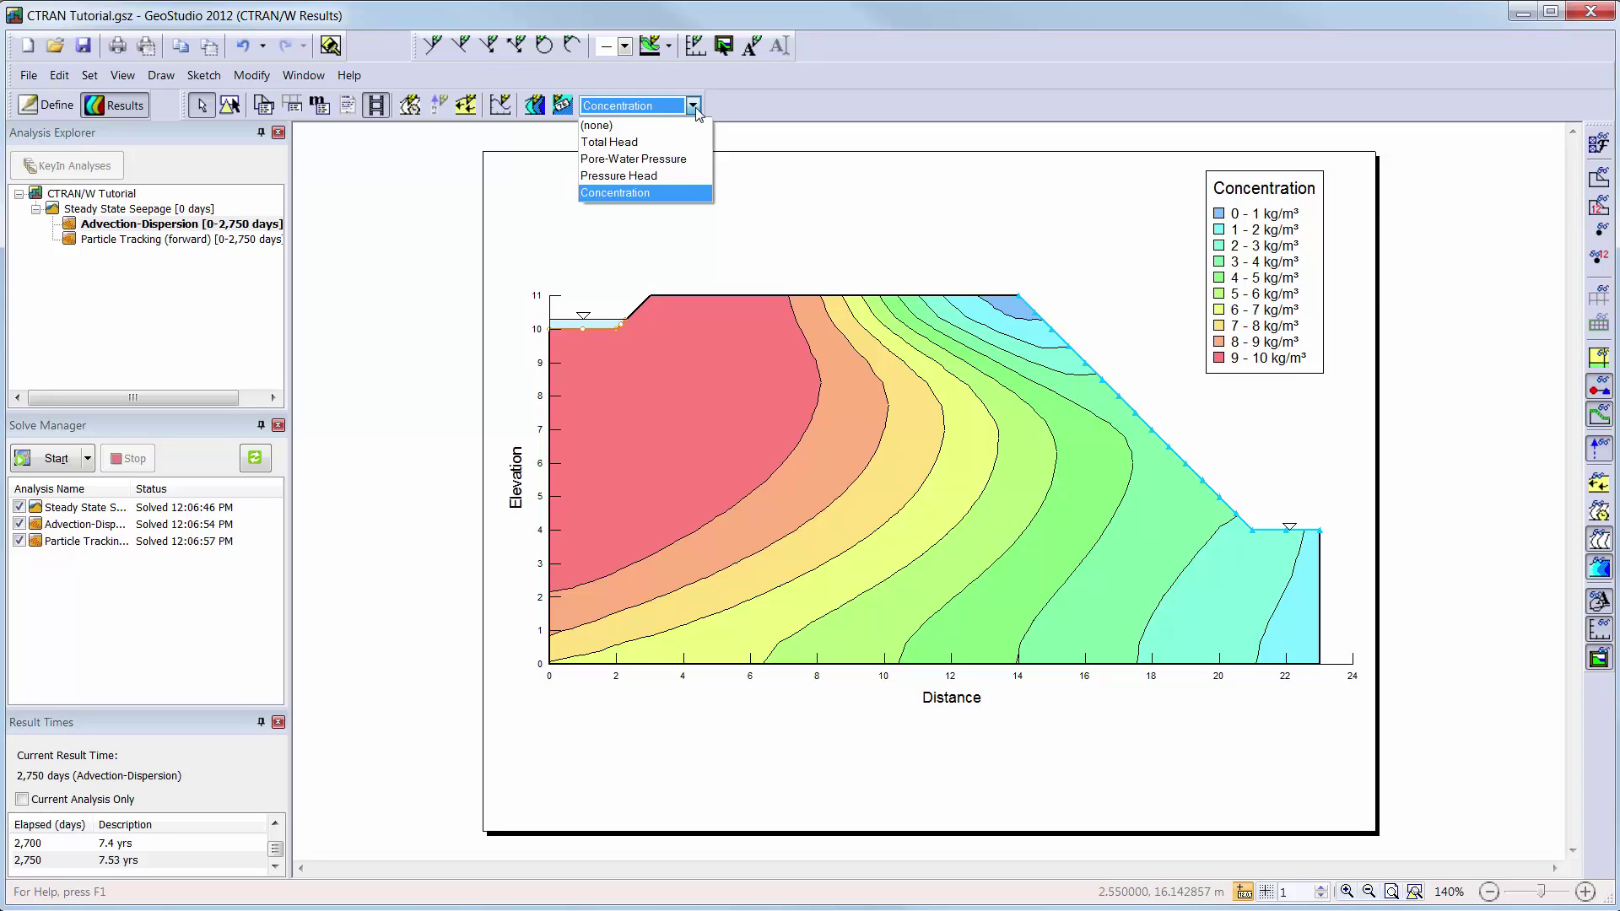
{"action": "left_click", "coordinate": [684, 151]}
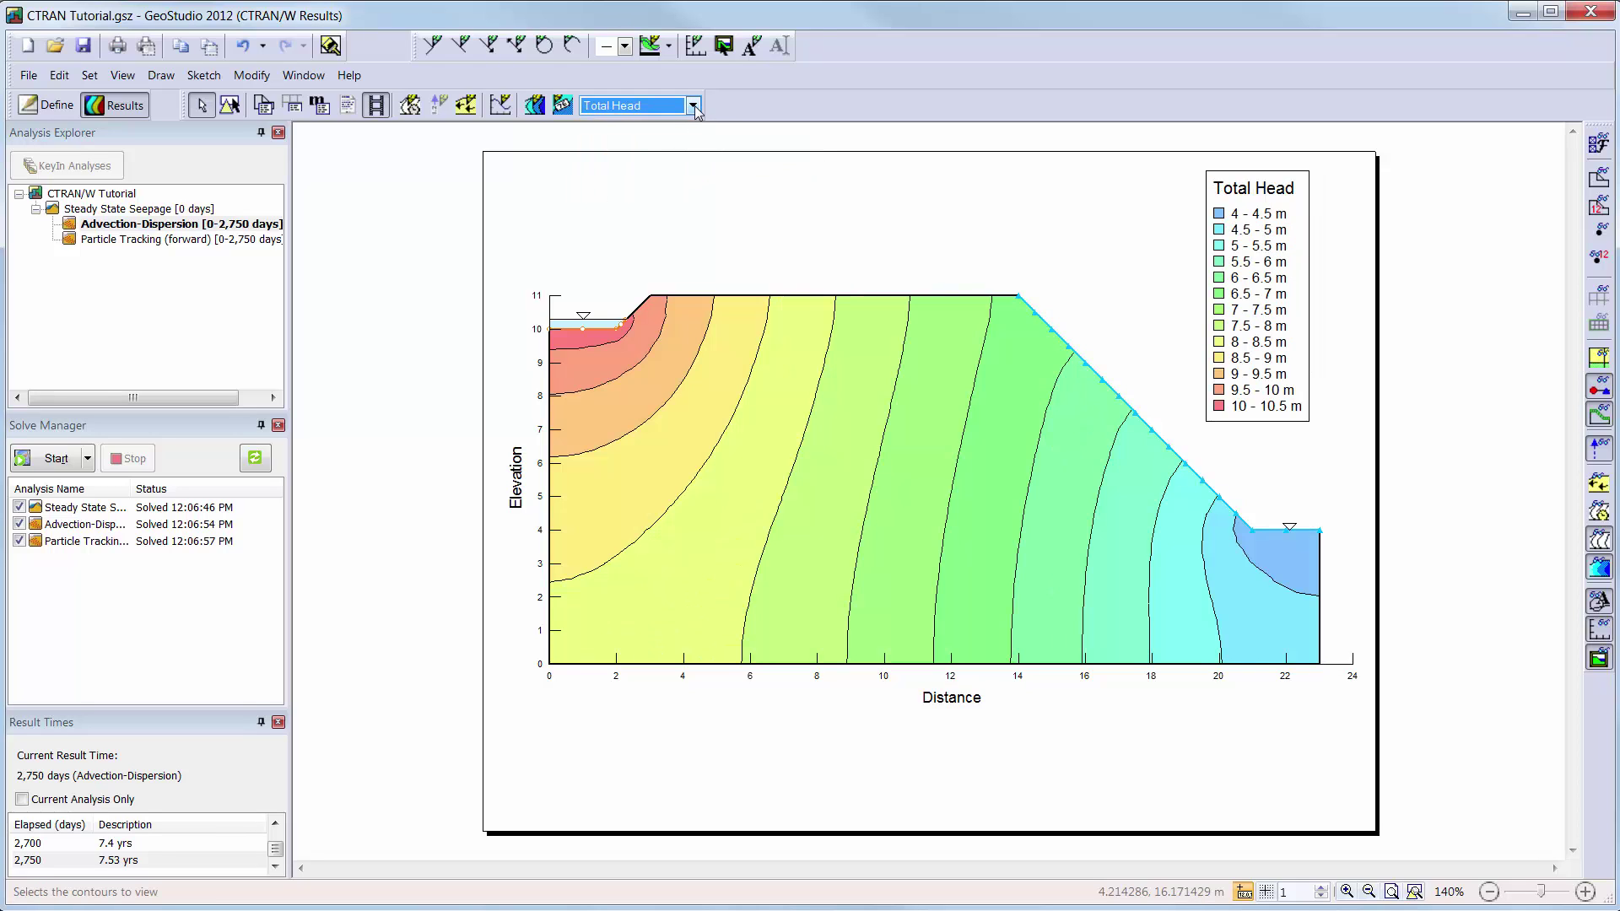
{"action": "left_click", "coordinate": [693, 105]}
{"action": "left_click", "coordinate": [698, 193]}
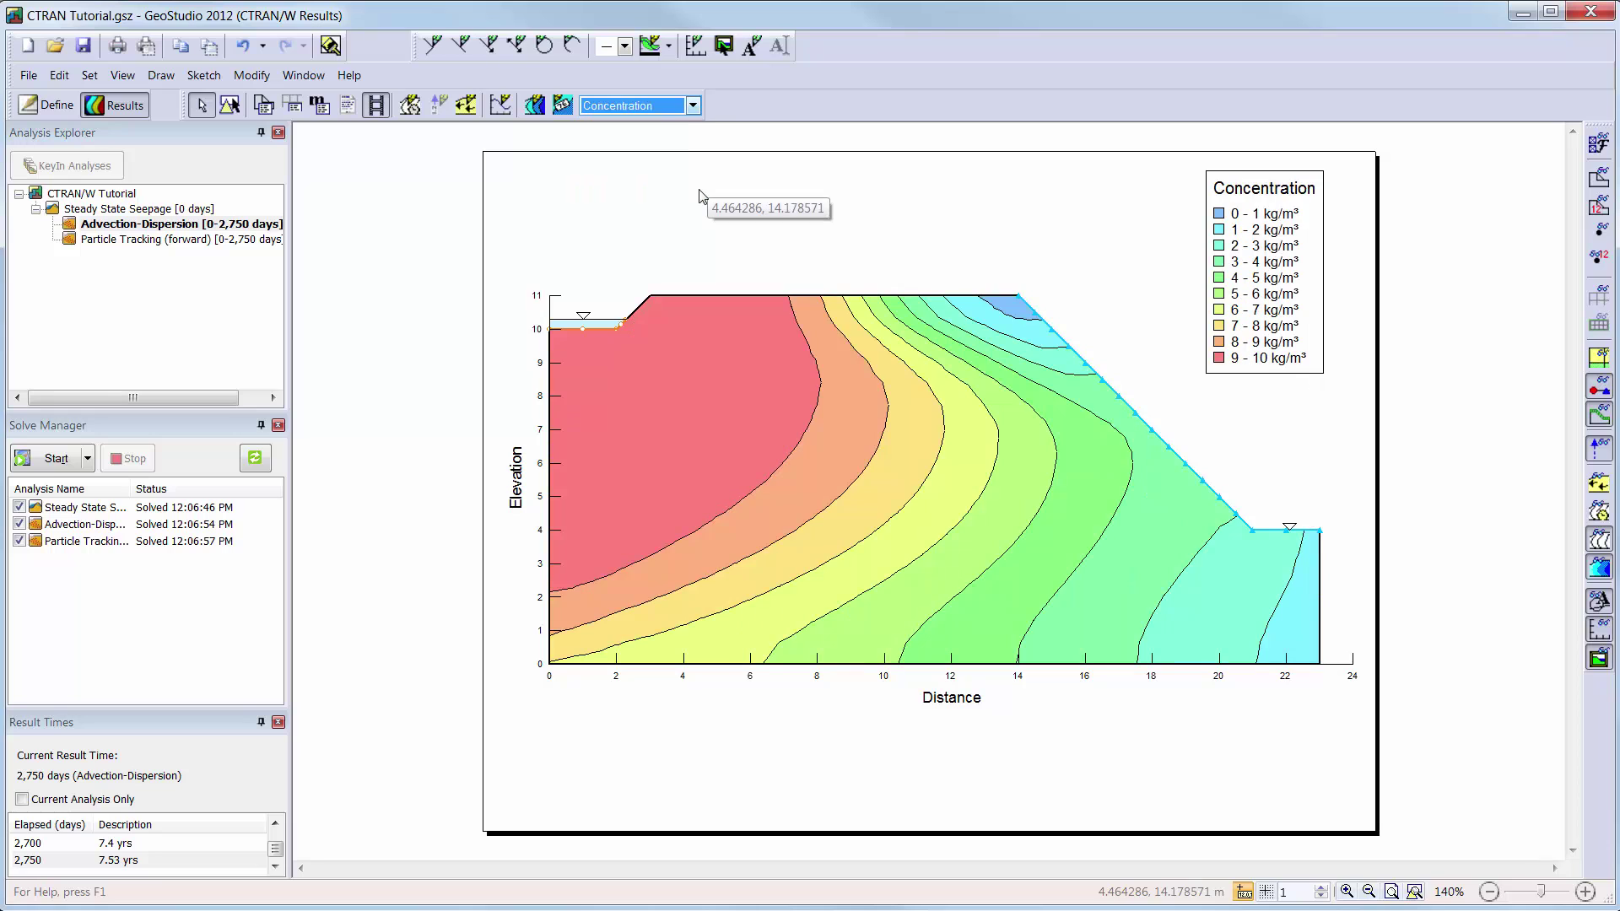
{"action": "left_click", "coordinate": [534, 107]}
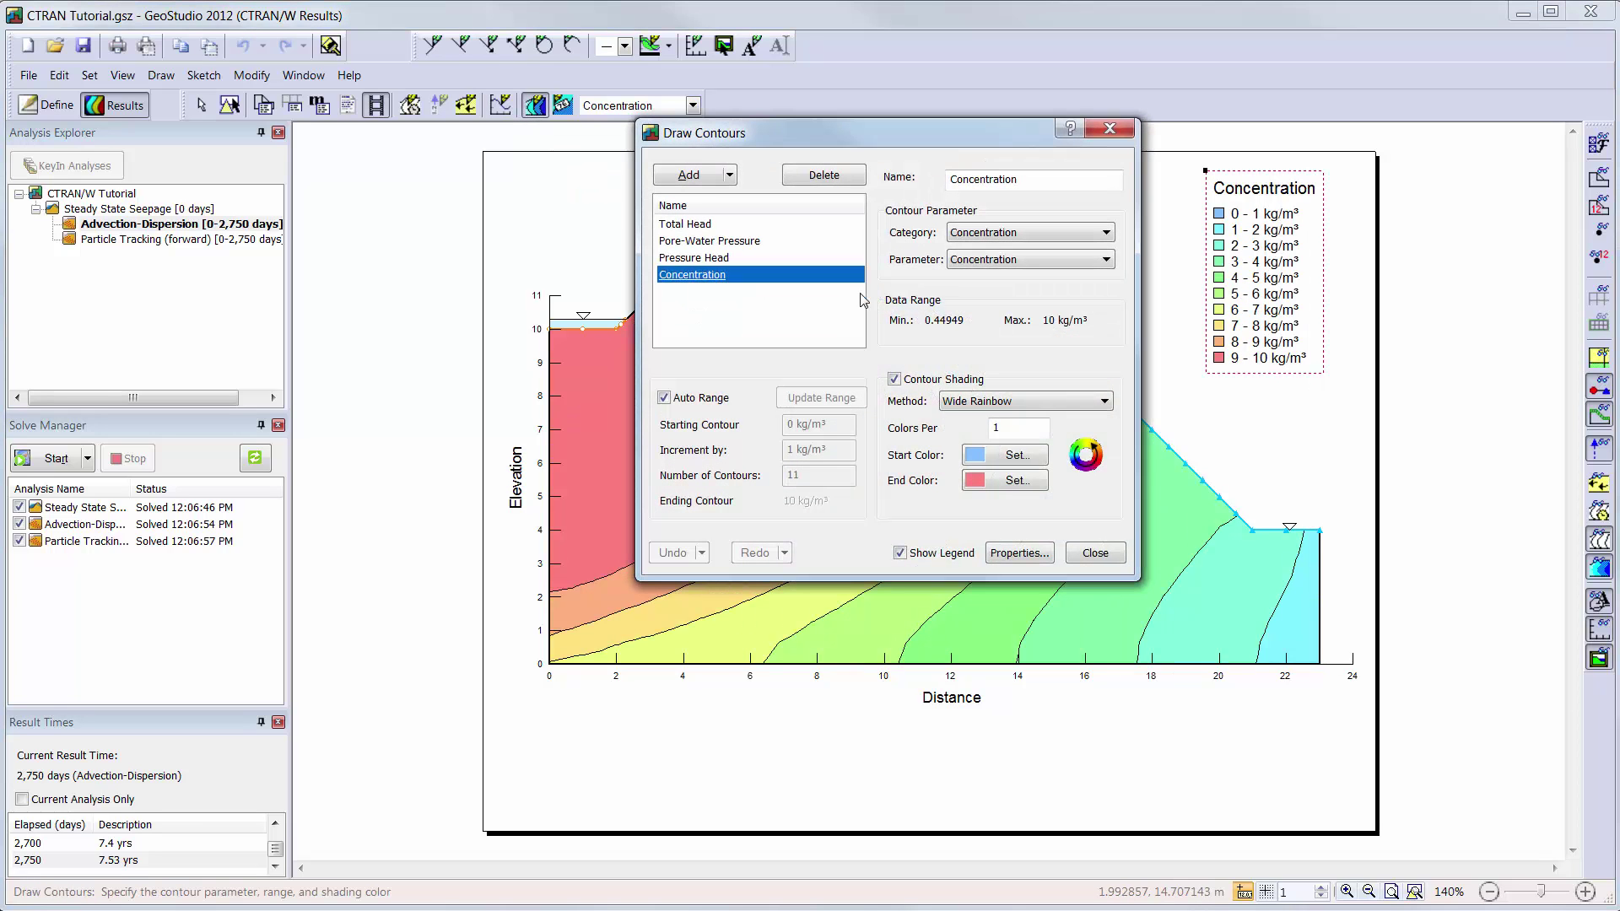
{"action": "left_click", "coordinate": [958, 389]}
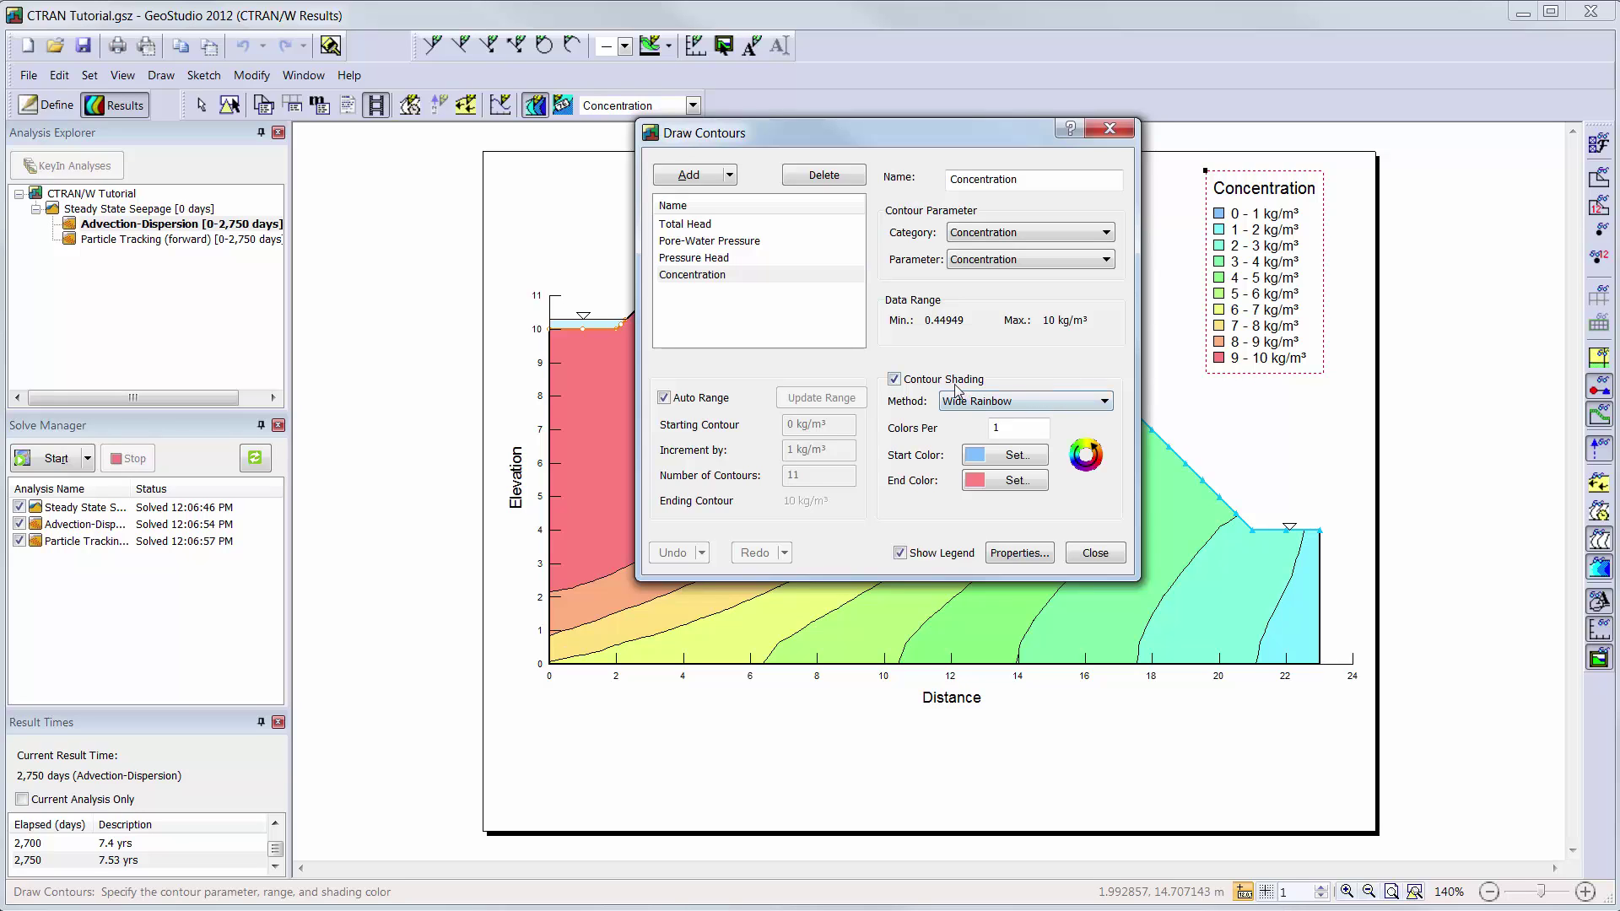
{"action": "left_click", "coordinate": [956, 386]}
{"action": "left_click", "coordinate": [954, 383]}
{"action": "left_click", "coordinate": [935, 564]}
{"action": "left_click", "coordinate": [932, 561]}
{"action": "left_click", "coordinate": [1094, 552]}
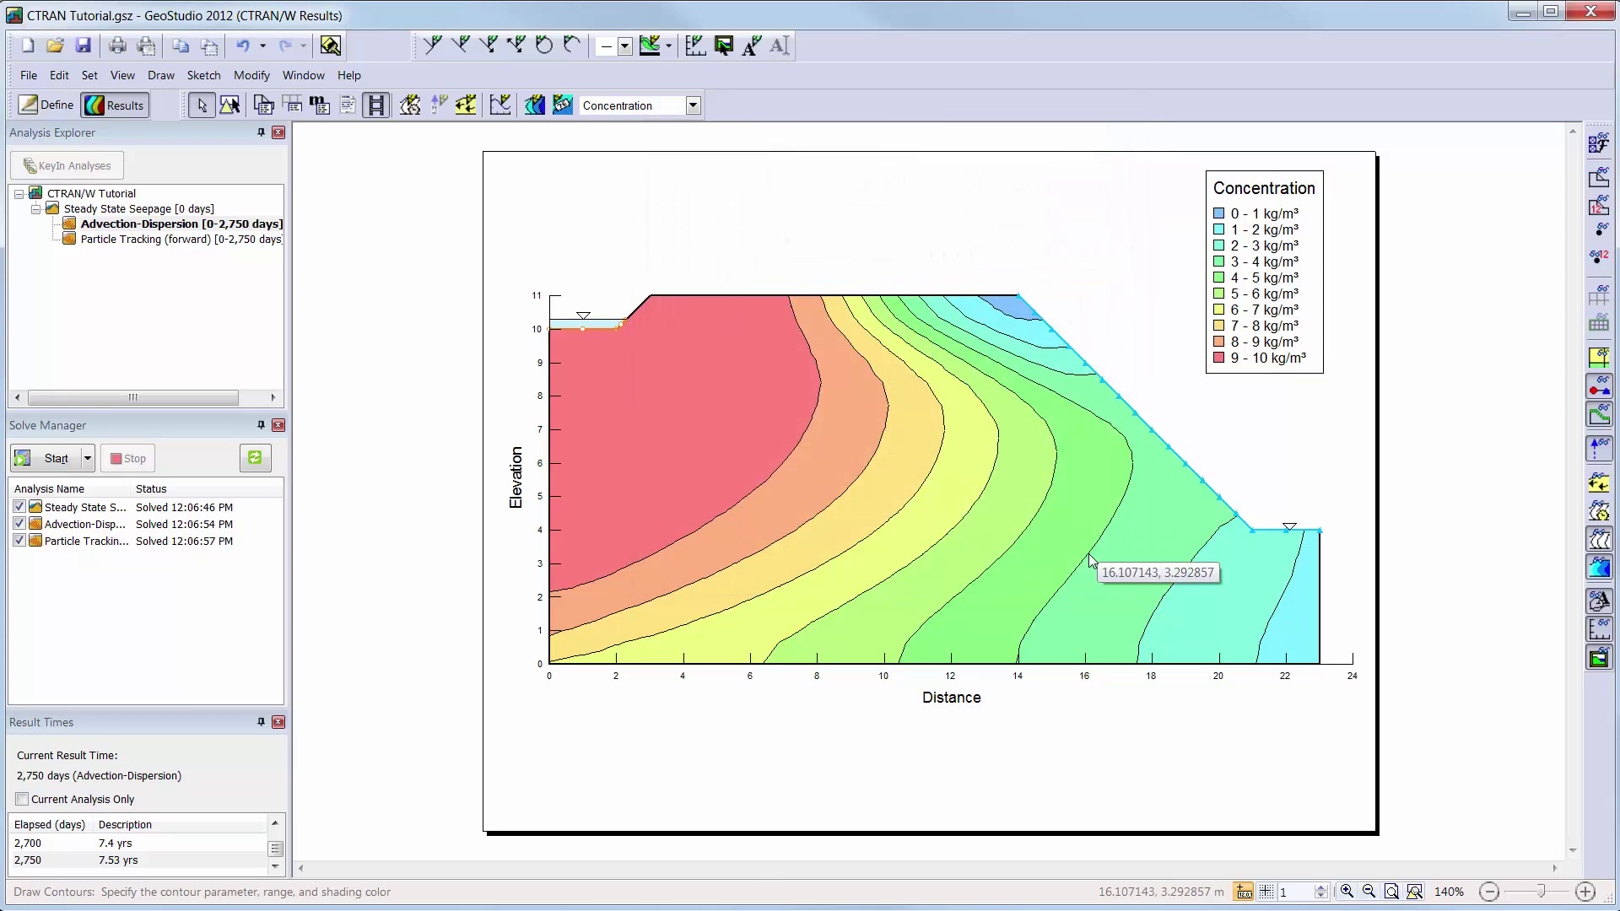
Add value labels 9, 7, 5 and 3 to the concentration contour lines
{"action": "left_click", "coordinate": [563, 105]}
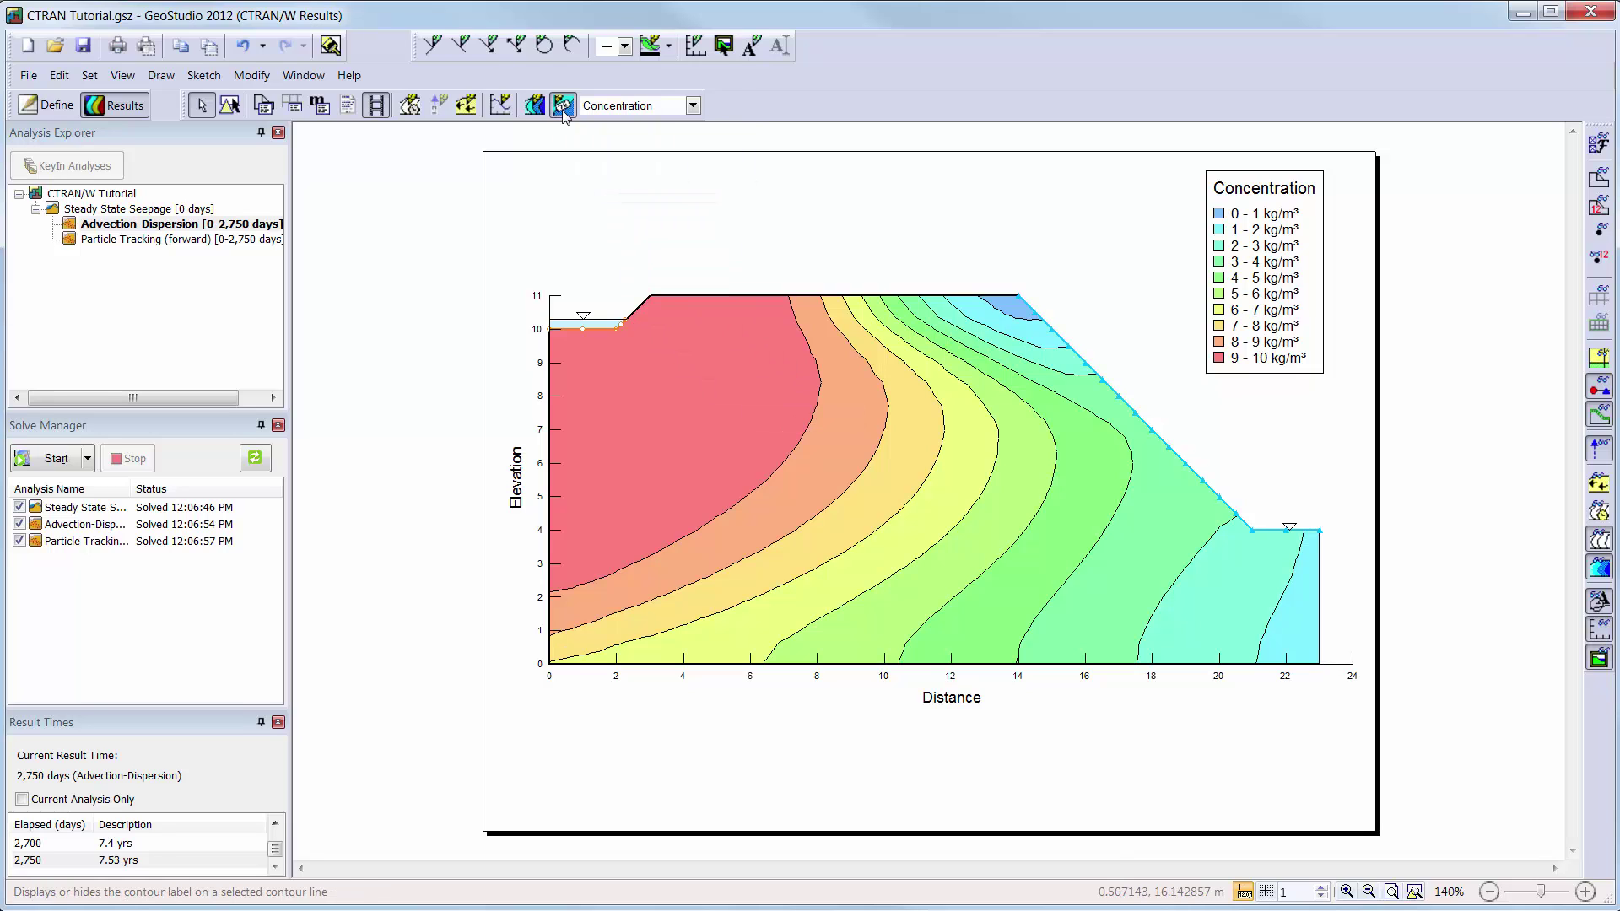
{"action": "left_click", "coordinate": [767, 481]}
{"action": "left_click", "coordinate": [866, 538]}
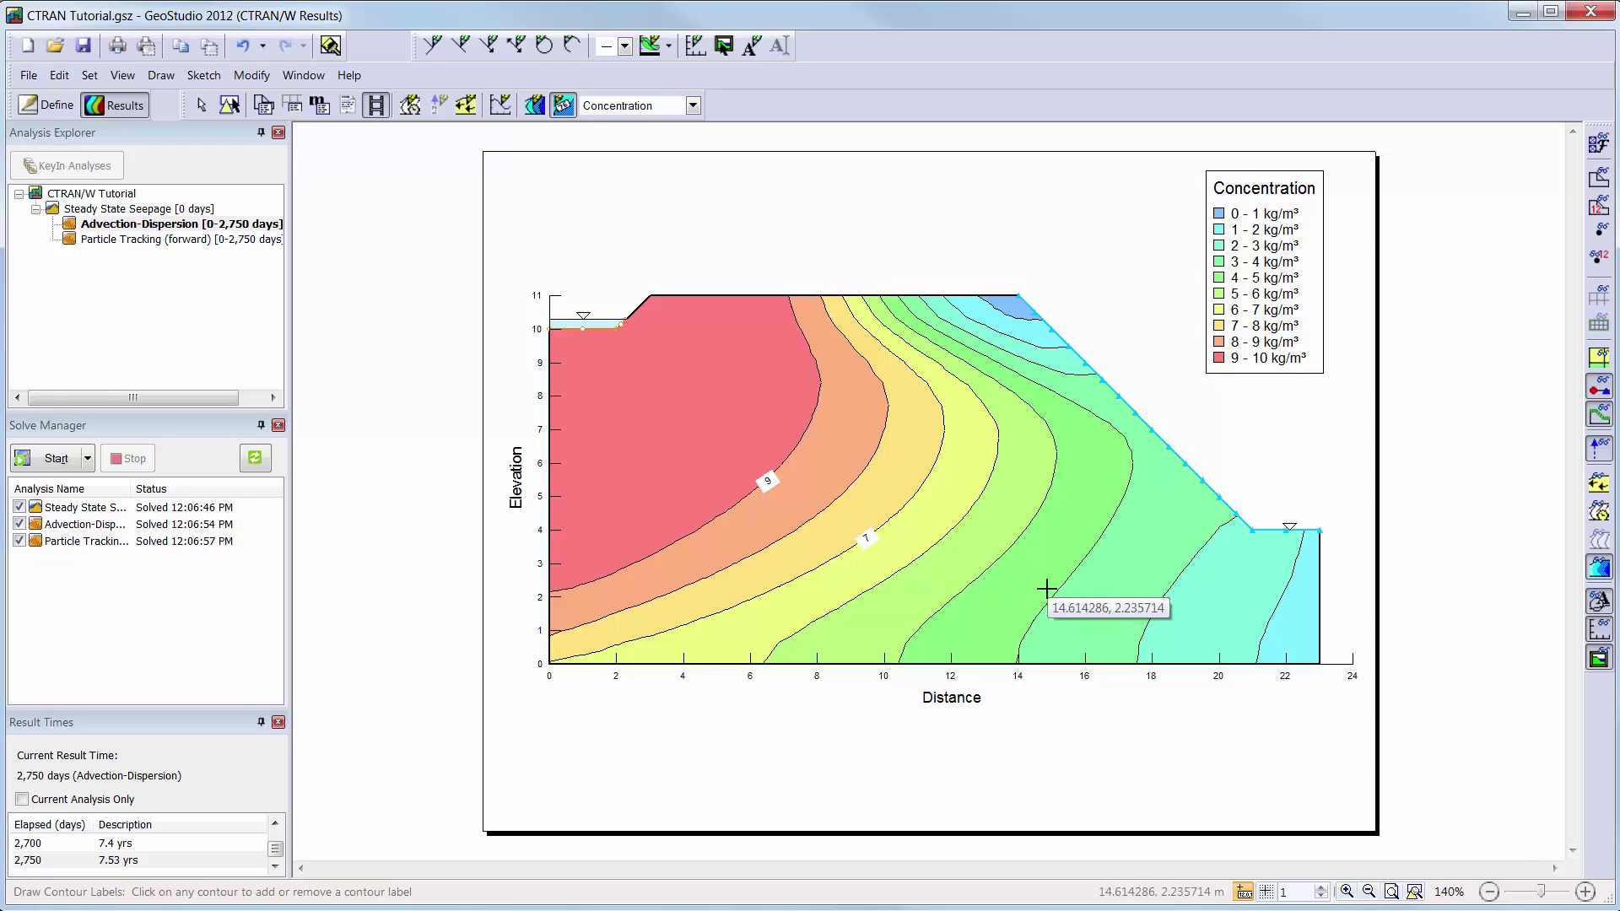
{"action": "left_click", "coordinate": [982, 575]}
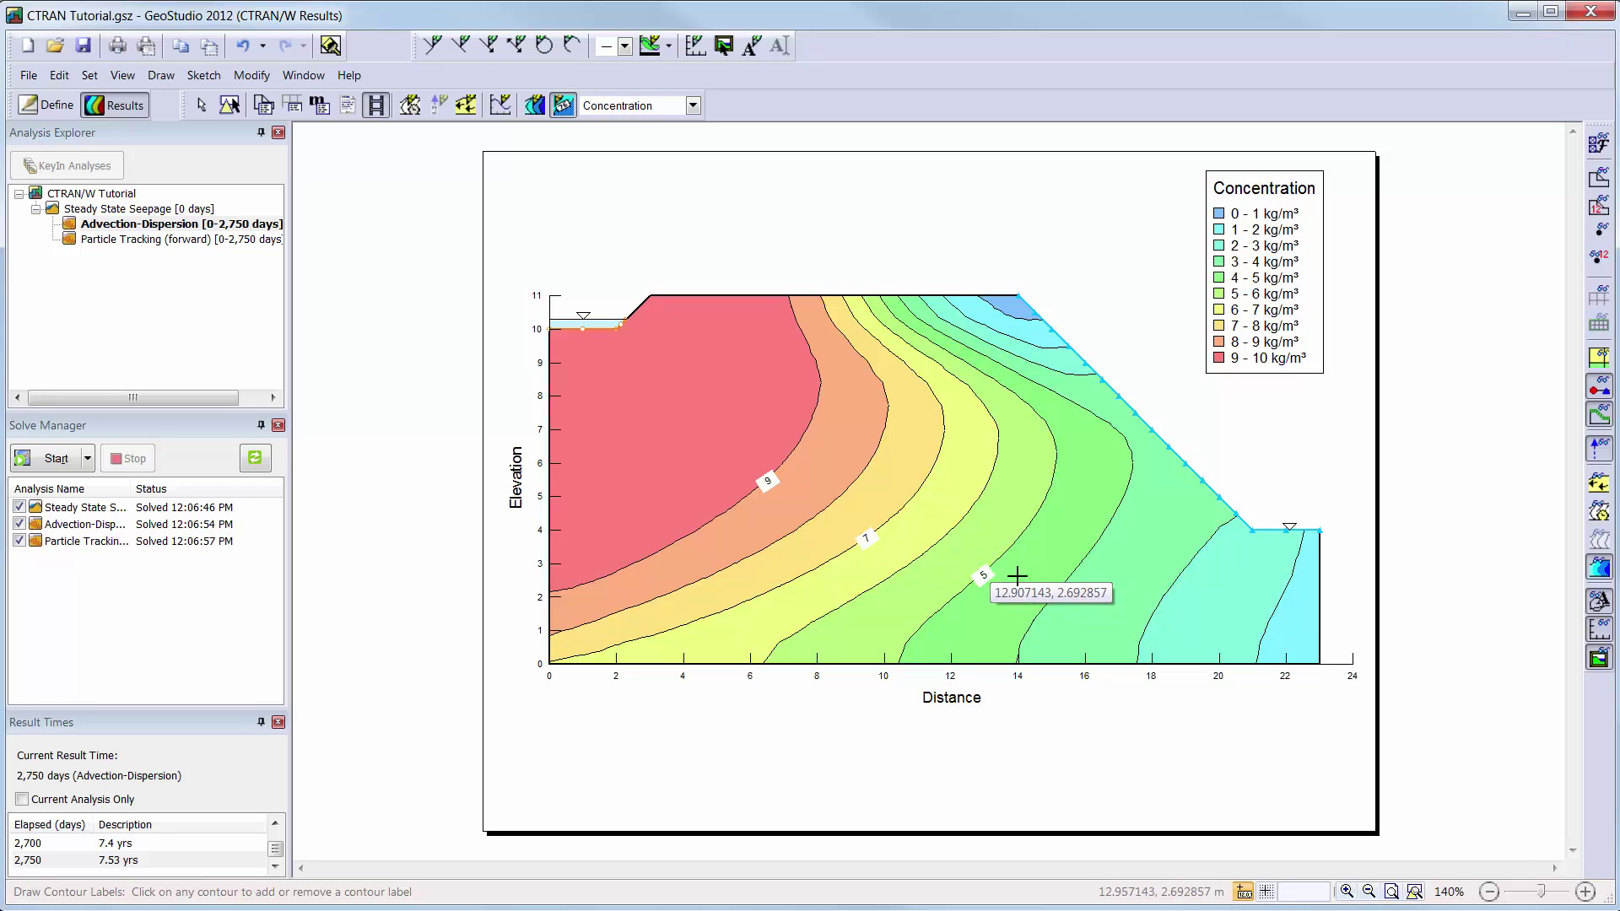
{"action": "left_click", "coordinate": [1152, 617]}
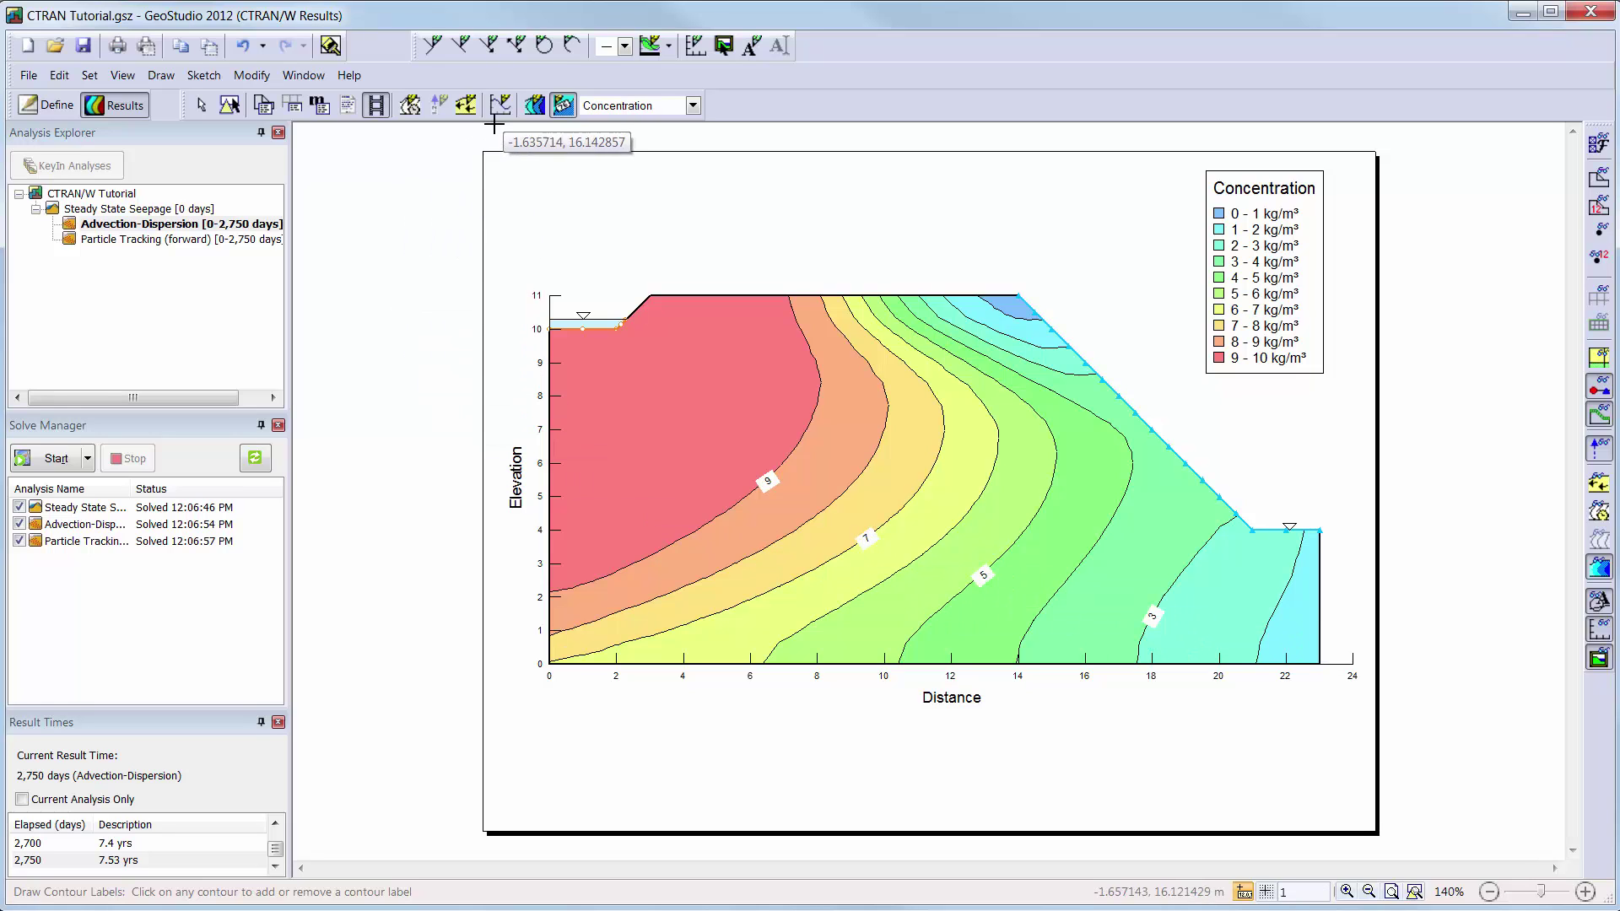
{"action": "left_click", "coordinate": [560, 107]}
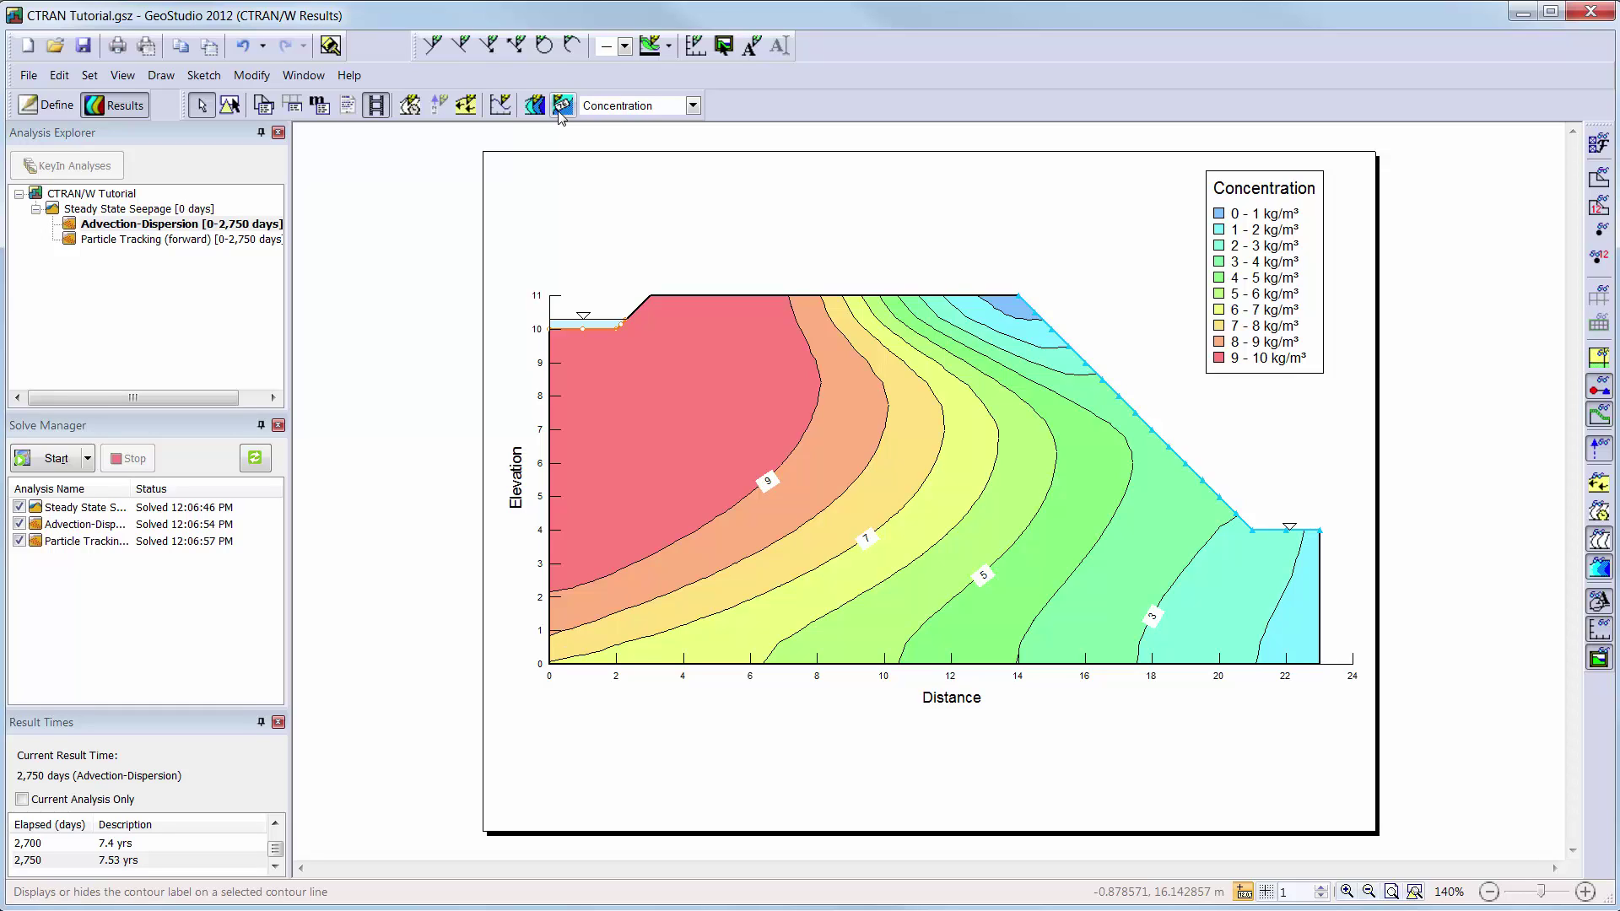
Create a new graph named 'Vertical concentration'
{"action": "left_click", "coordinate": [499, 108]}
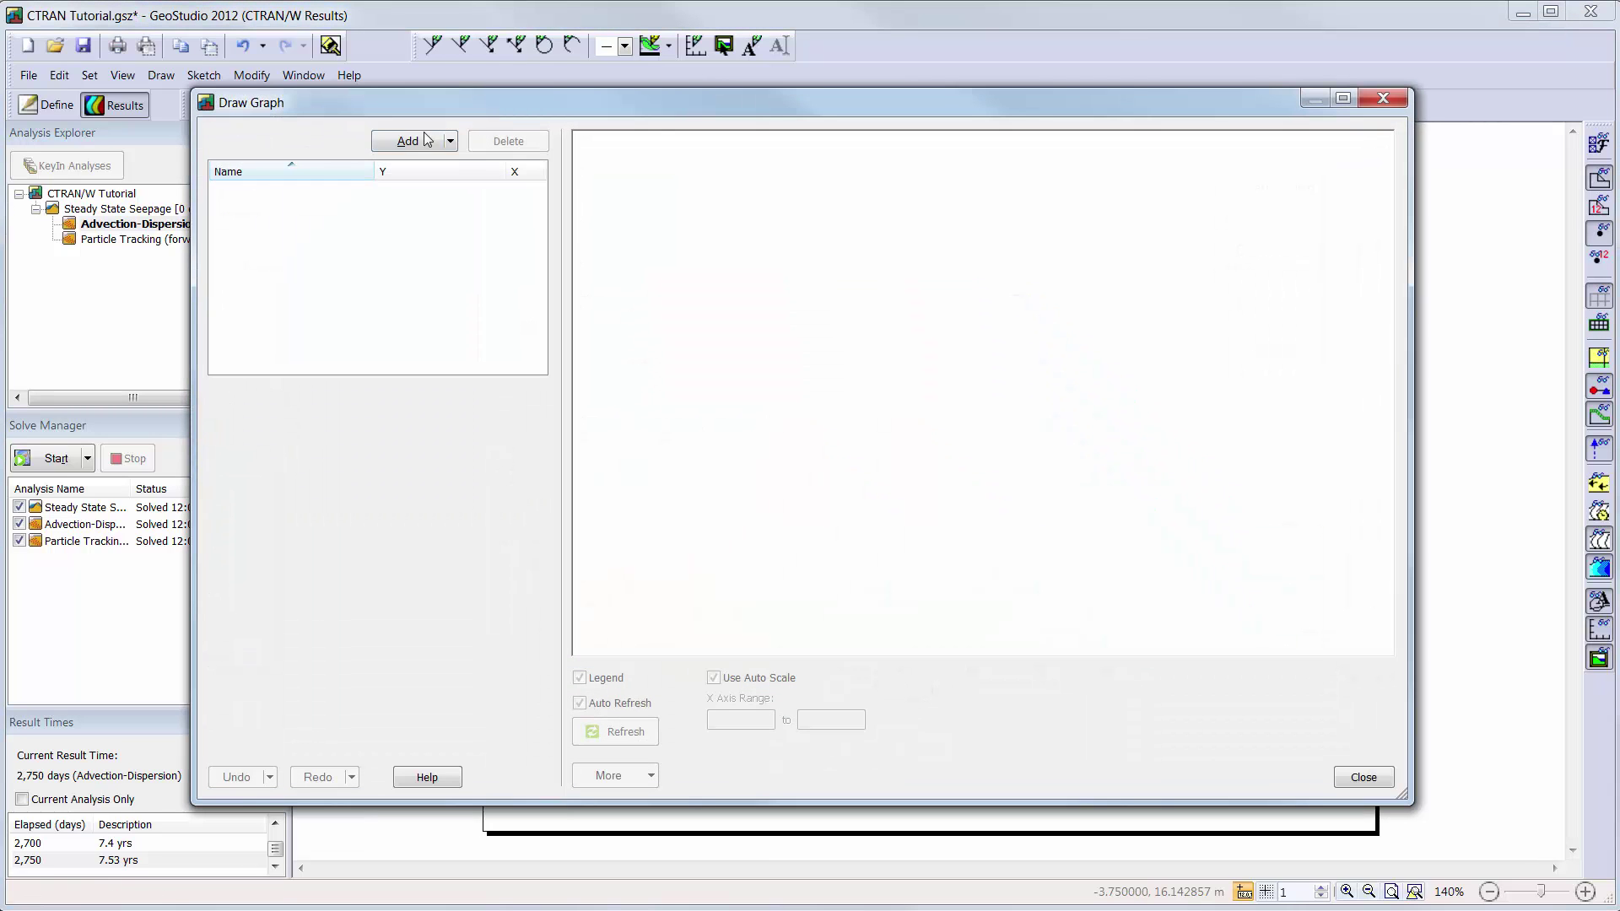
{"action": "left_click", "coordinate": [409, 141]}
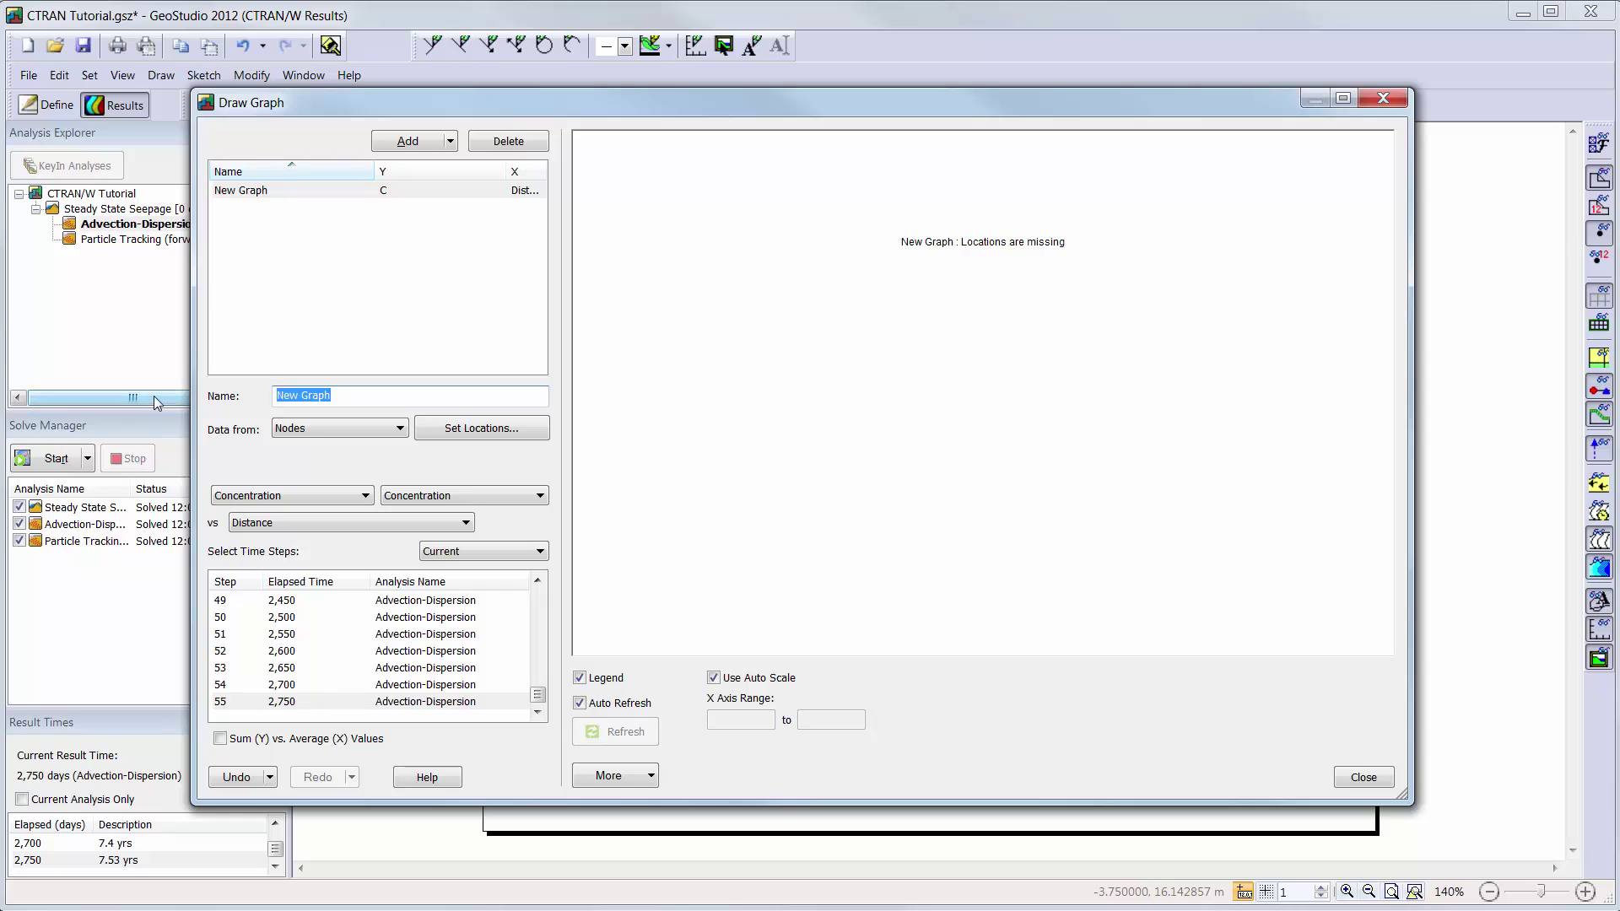
{"action": "type", "text": "Vertical concentration"}
Base the graph on the vertical column of nodes at x≈8 from crest to base, and show it
{"action": "left_click", "coordinate": [445, 430]}
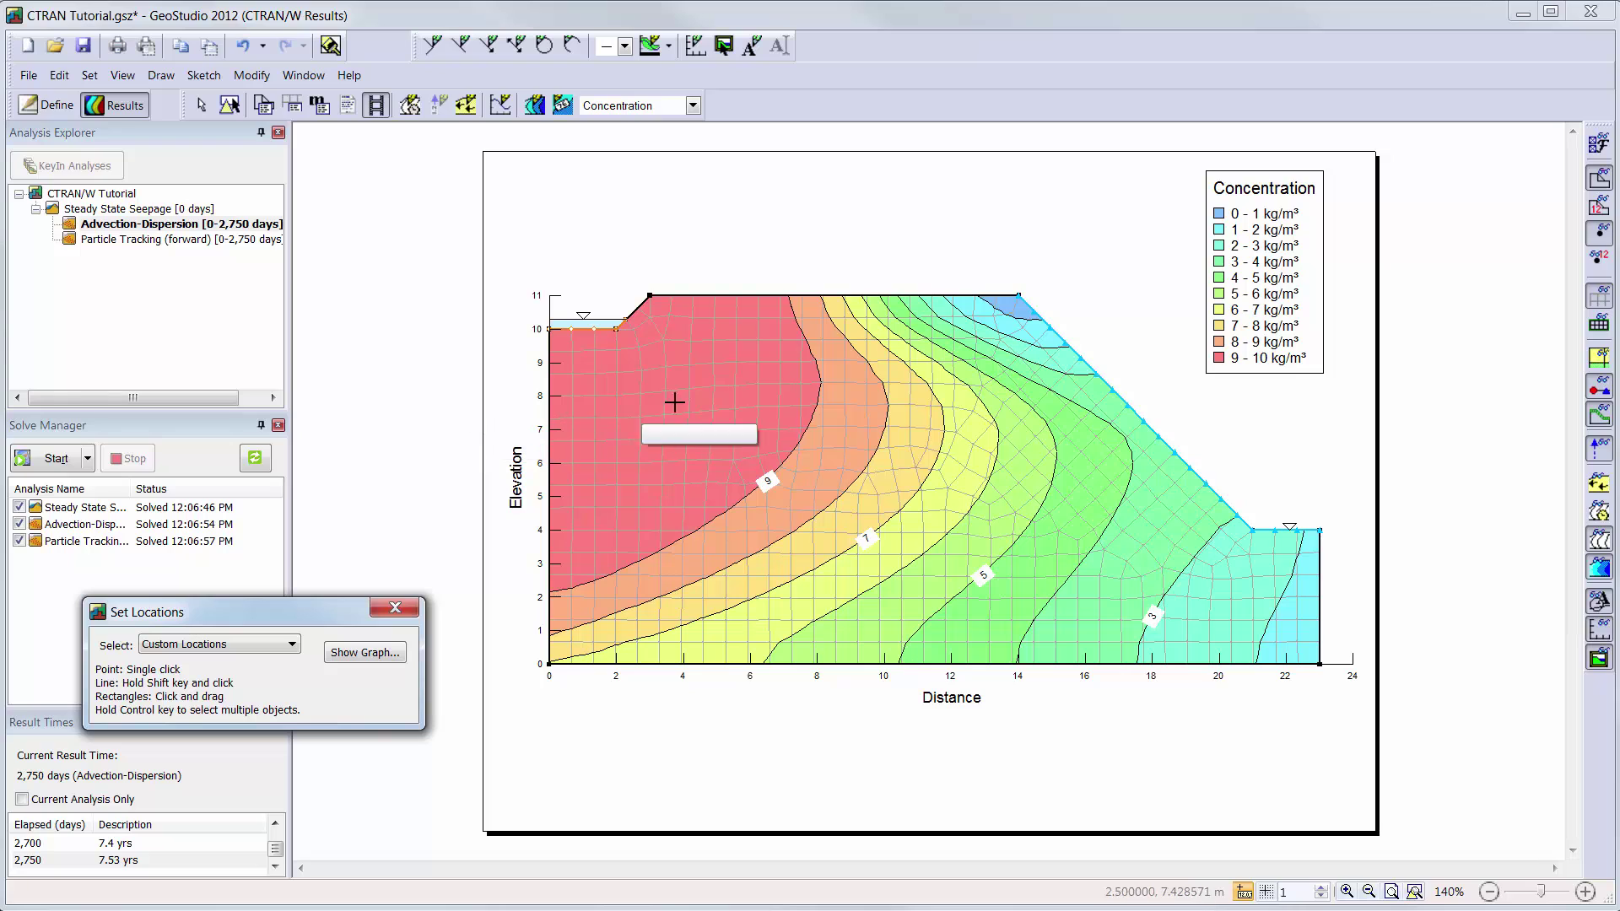
{"action": "left_click", "coordinate": [798, 277]}
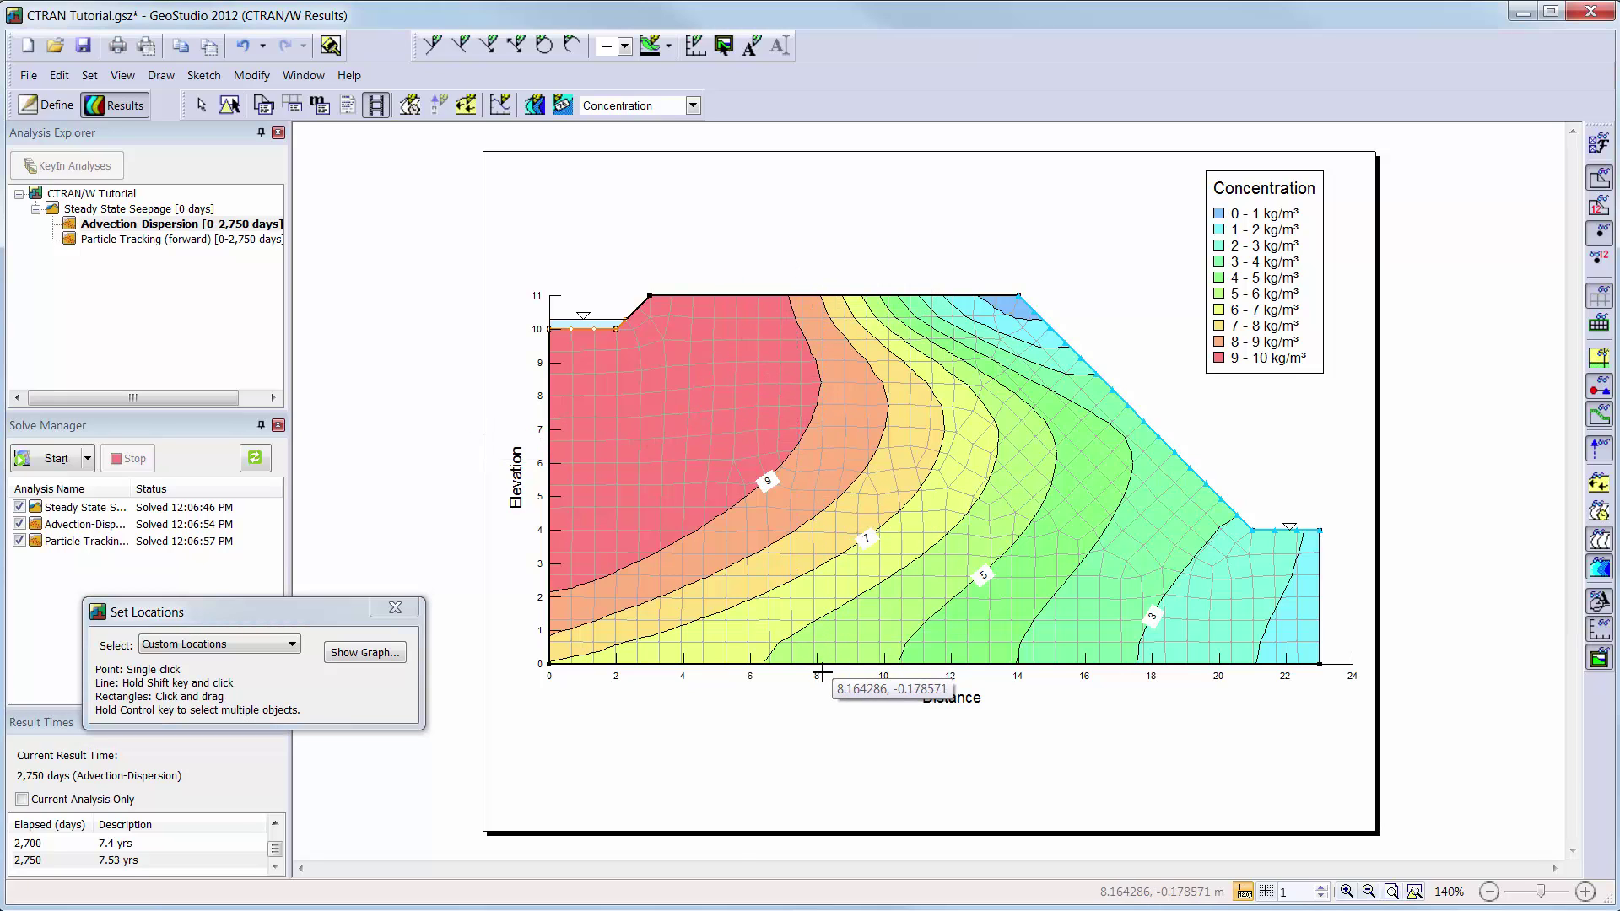
{"action": "left_click_drag", "start_coordinate": [821, 672], "coordinate": [821, 681]}
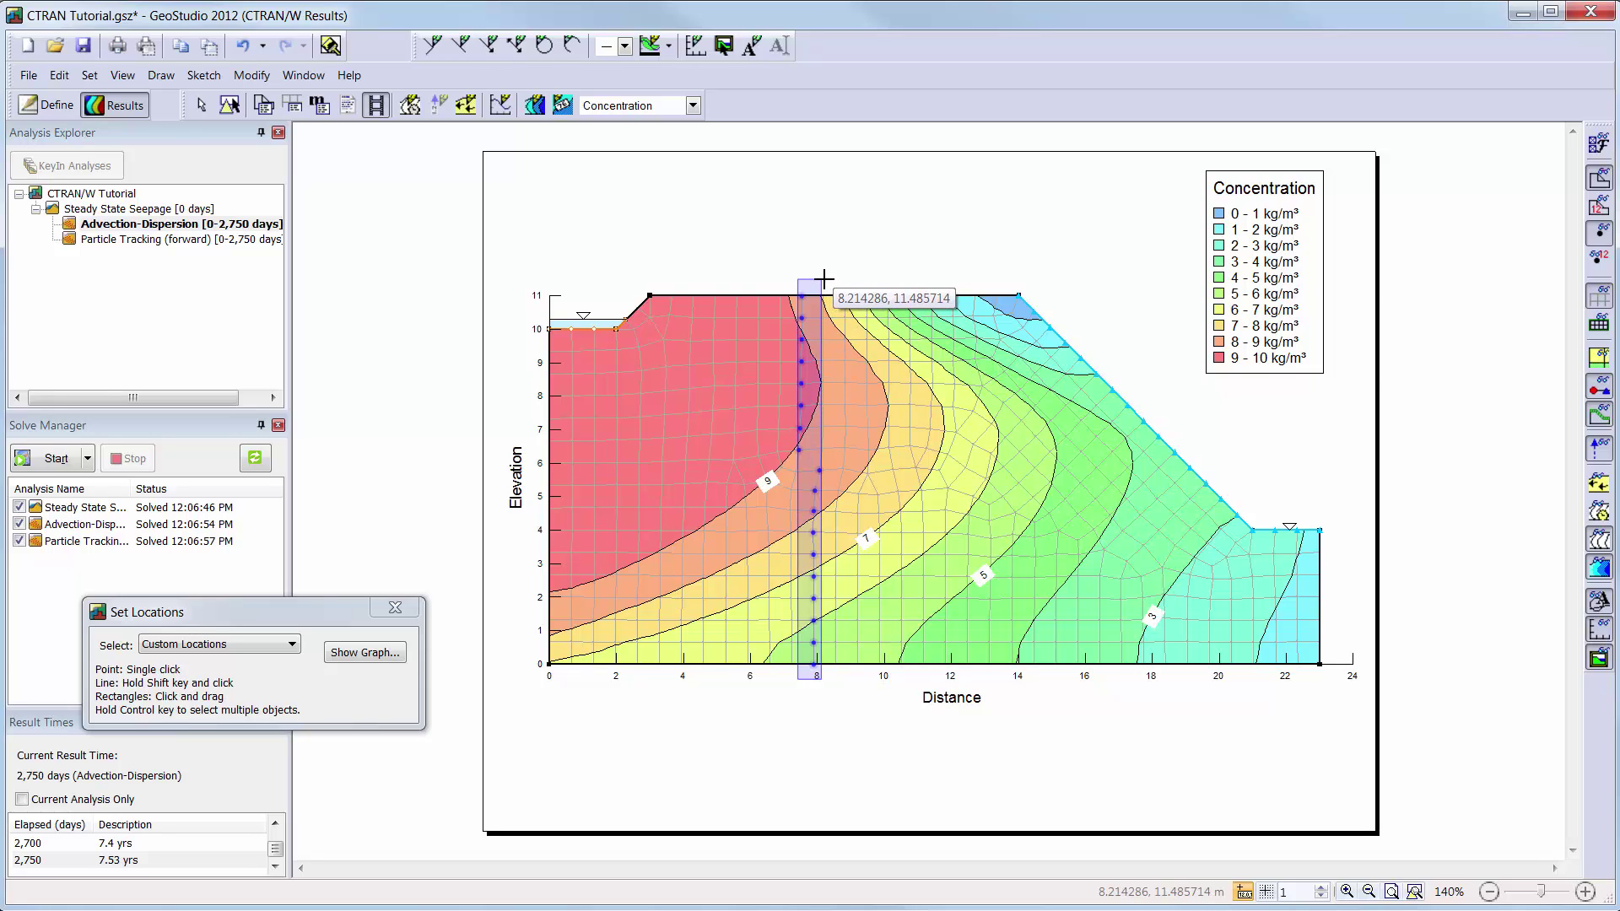
{"action": "left_click", "coordinate": [813, 681], "text": "shift"}
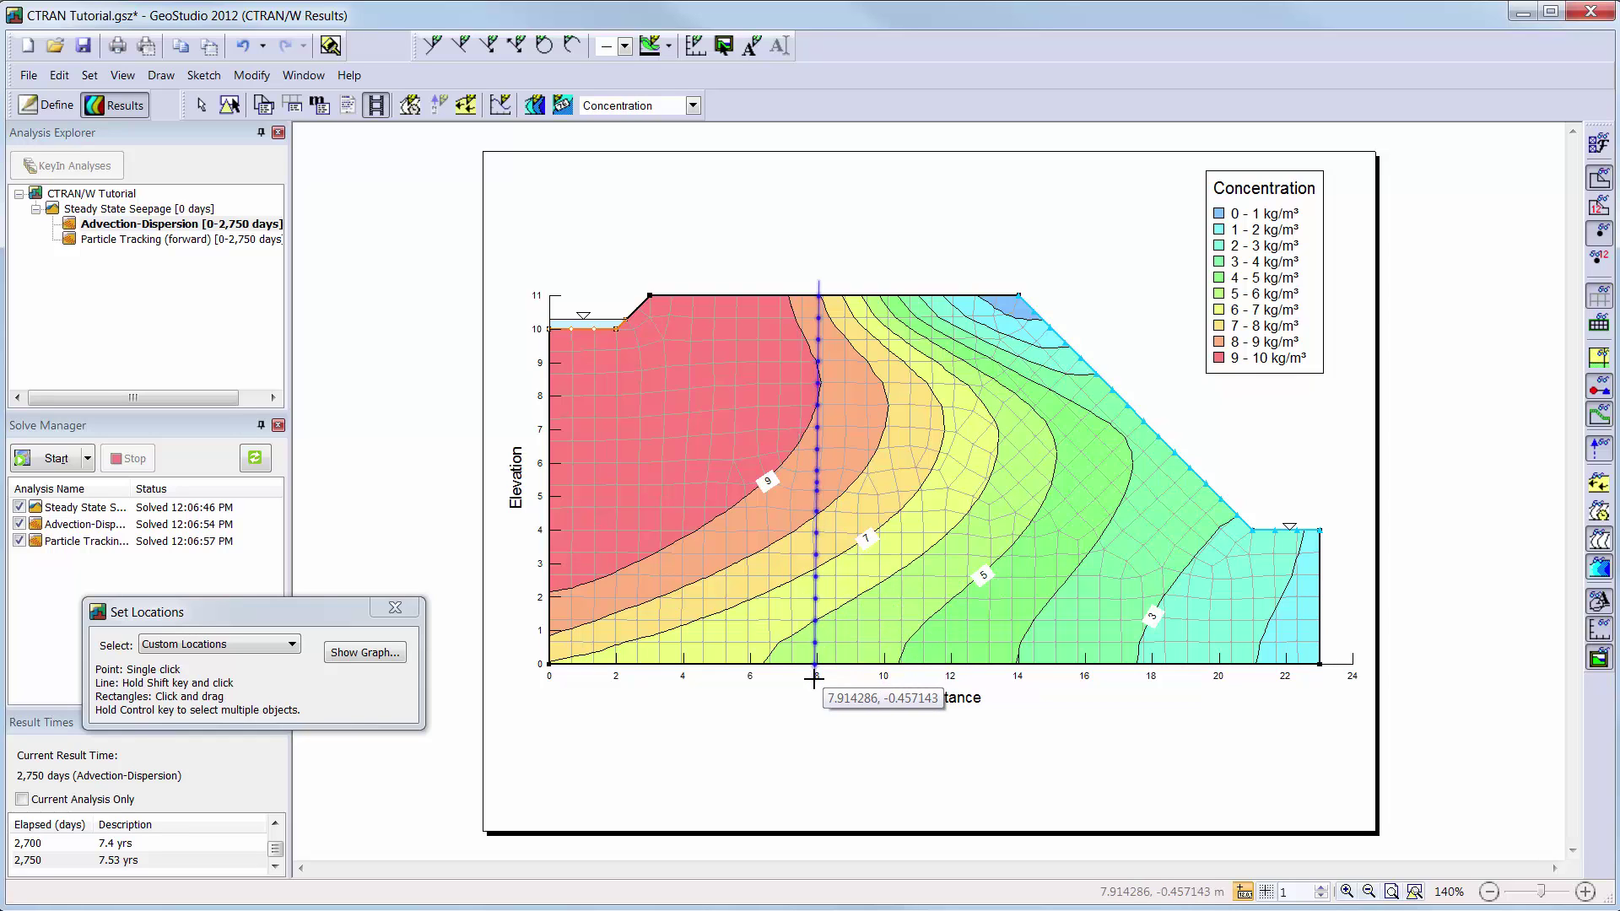
{"action": "left_click", "coordinate": [353, 665]}
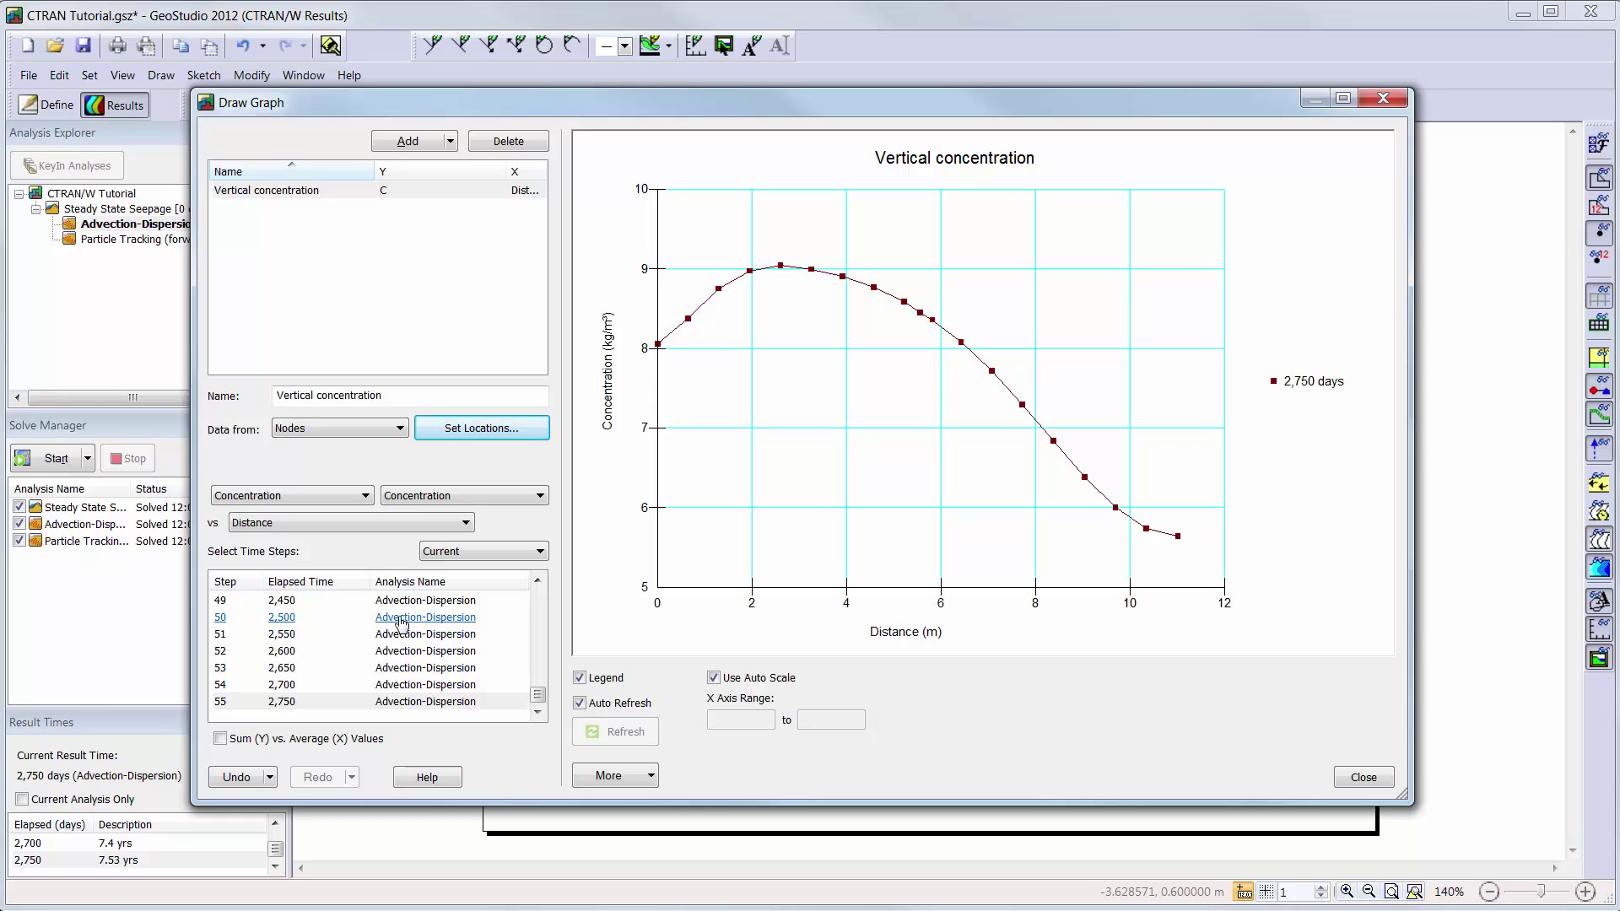
Plot vertical concentration against elevation Y and rotate the graph 90° so Y runs upright
{"action": "left_click", "coordinate": [407, 525]}
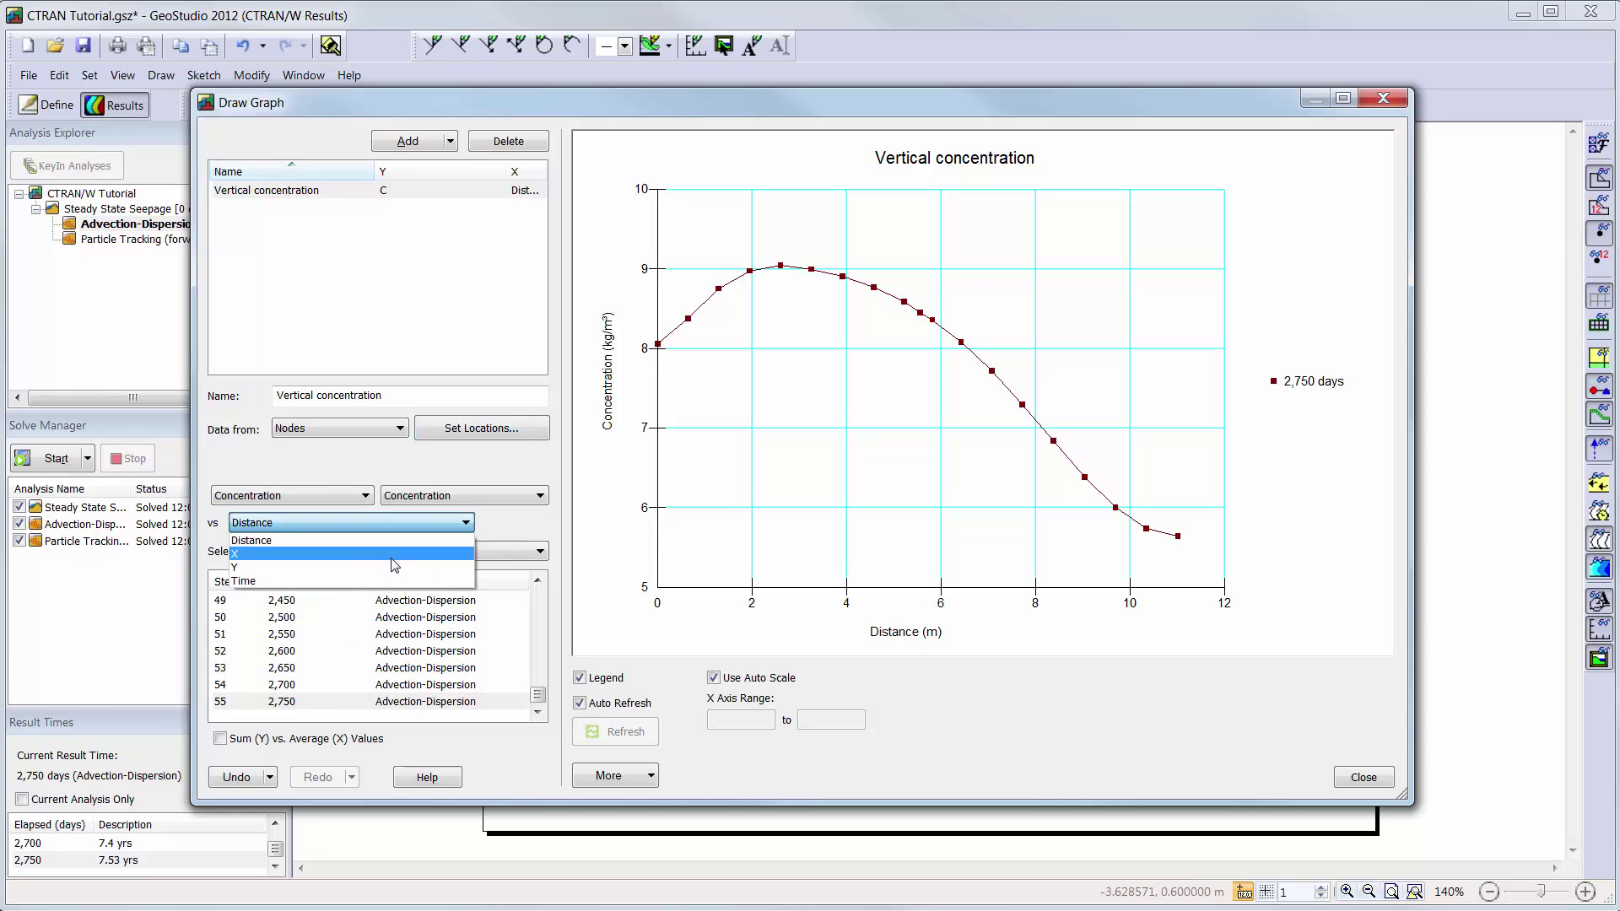
{"action": "left_click", "coordinate": [393, 568]}
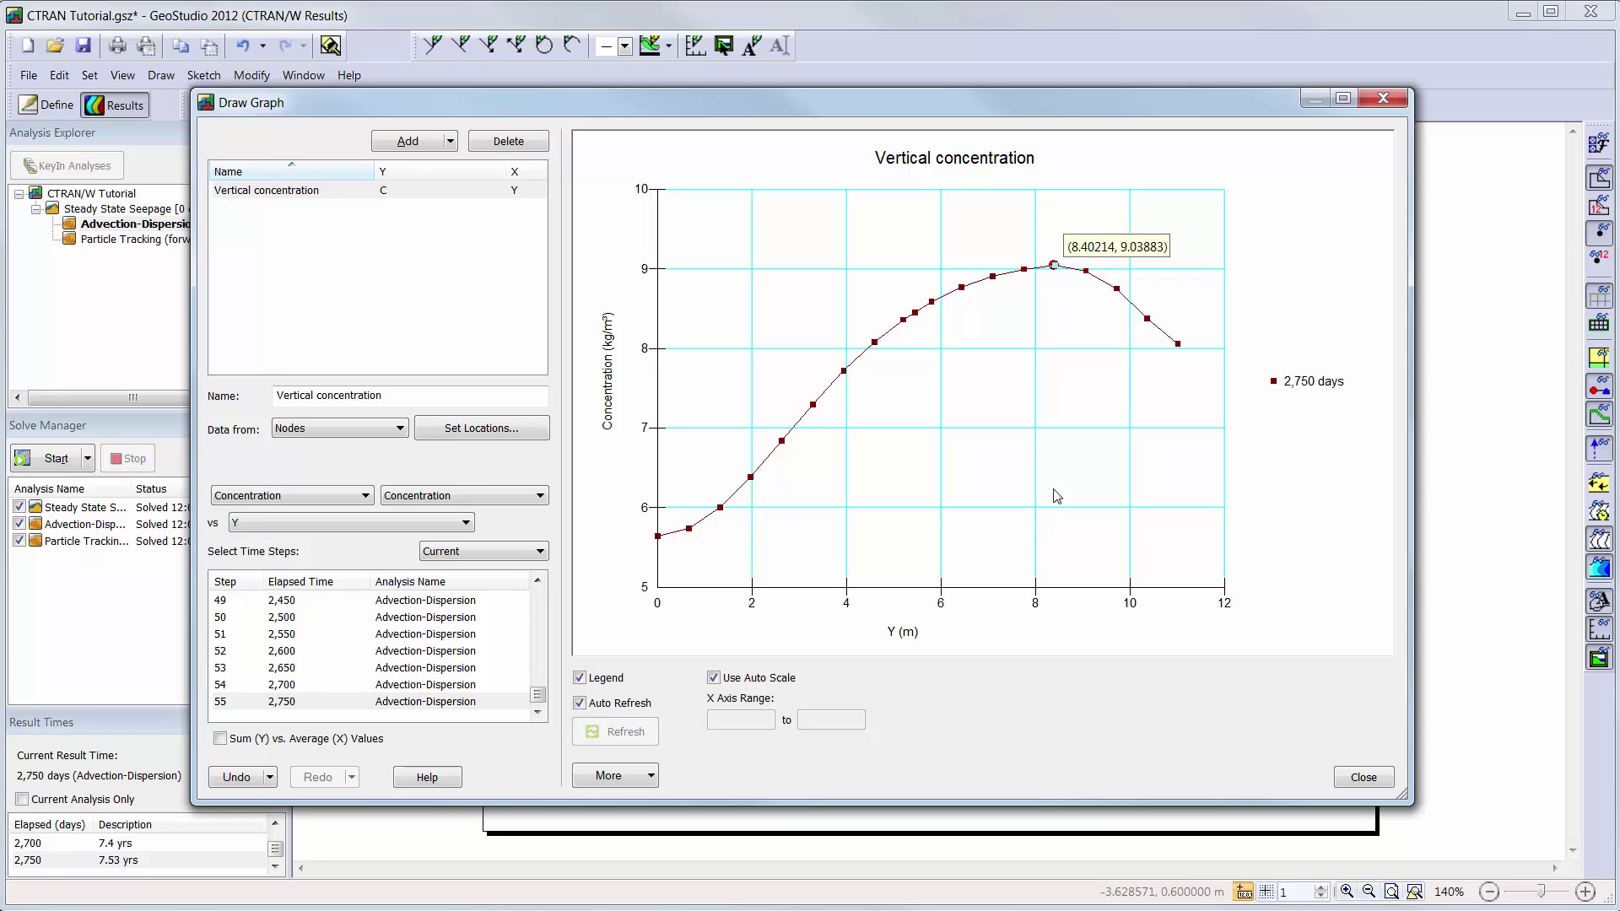
{"action": "right_click", "coordinate": [1309, 455]}
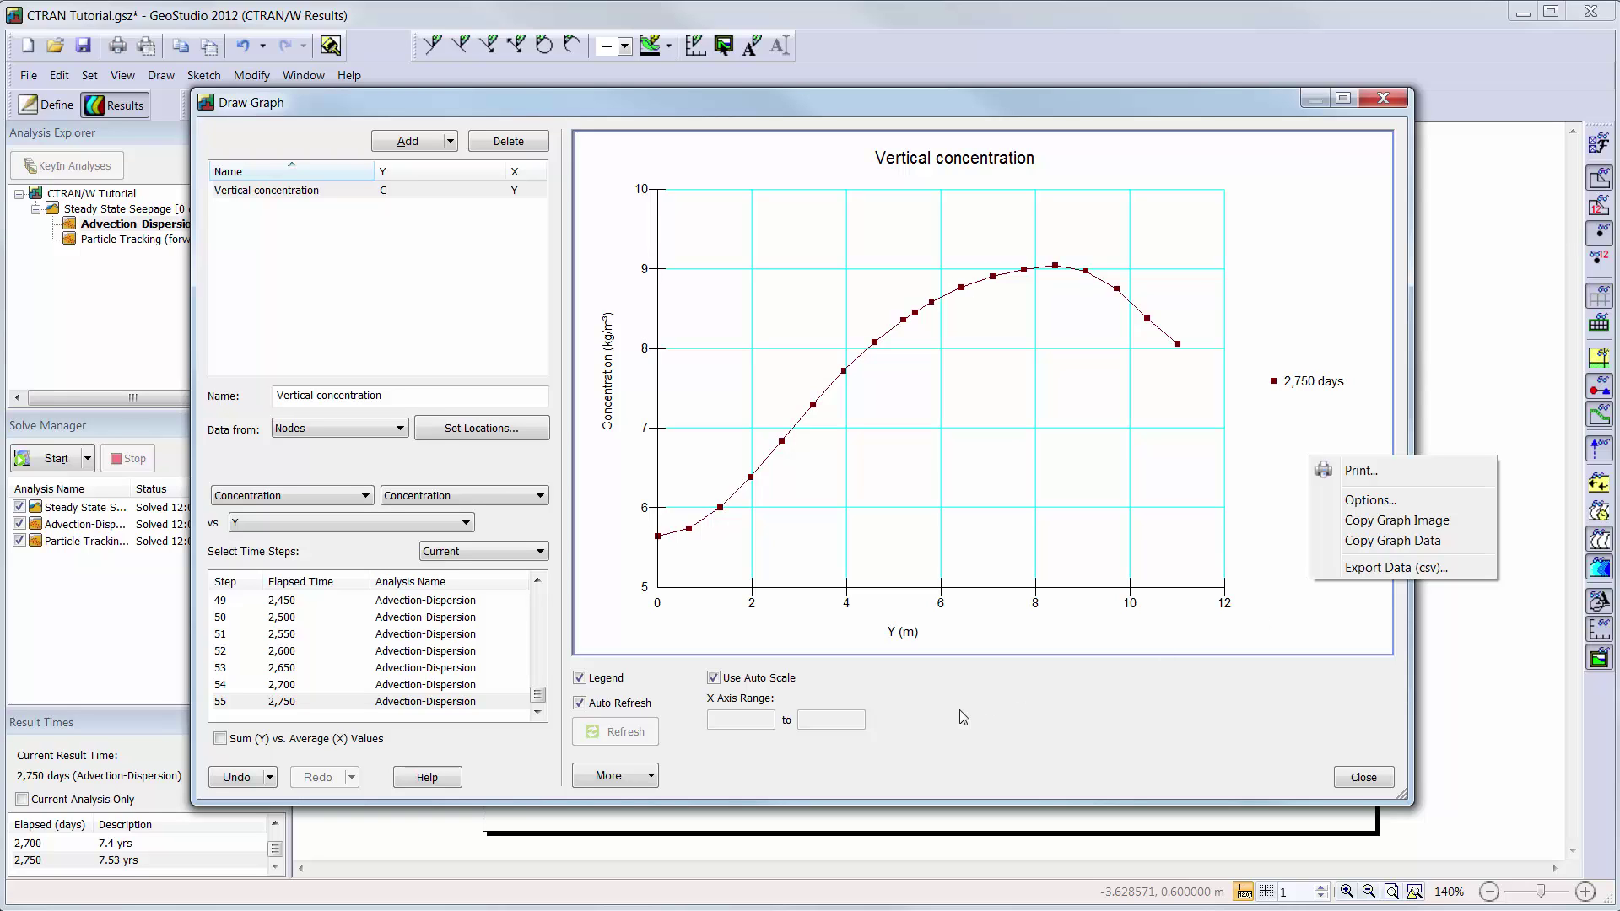
{"action": "left_click", "coordinate": [1385, 506]}
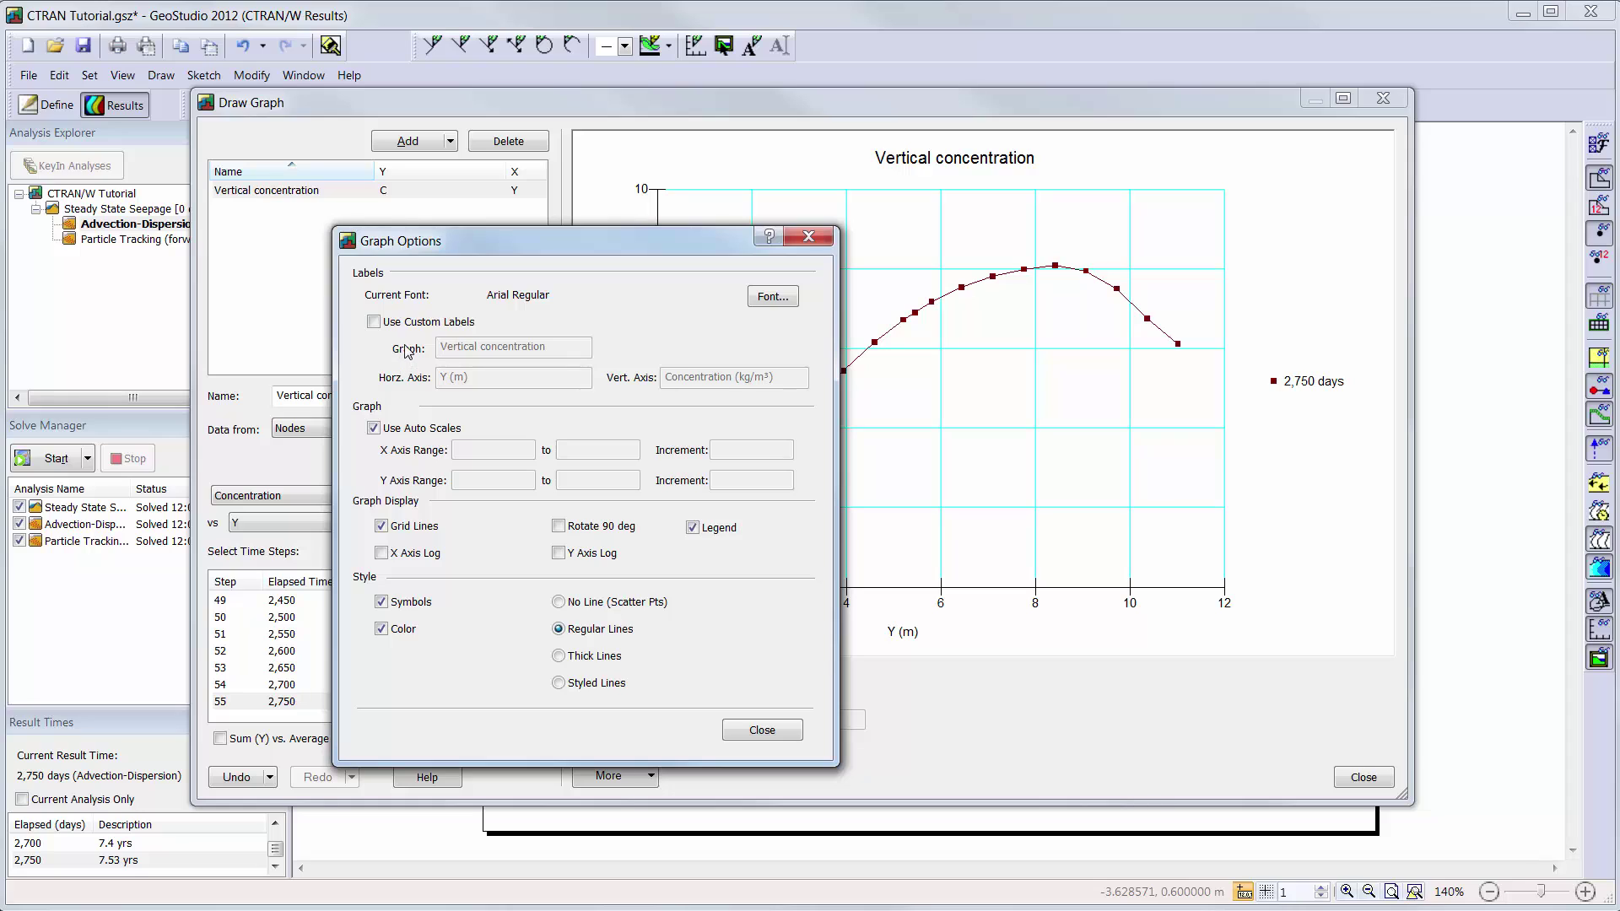
{"action": "left_click", "coordinate": [558, 527]}
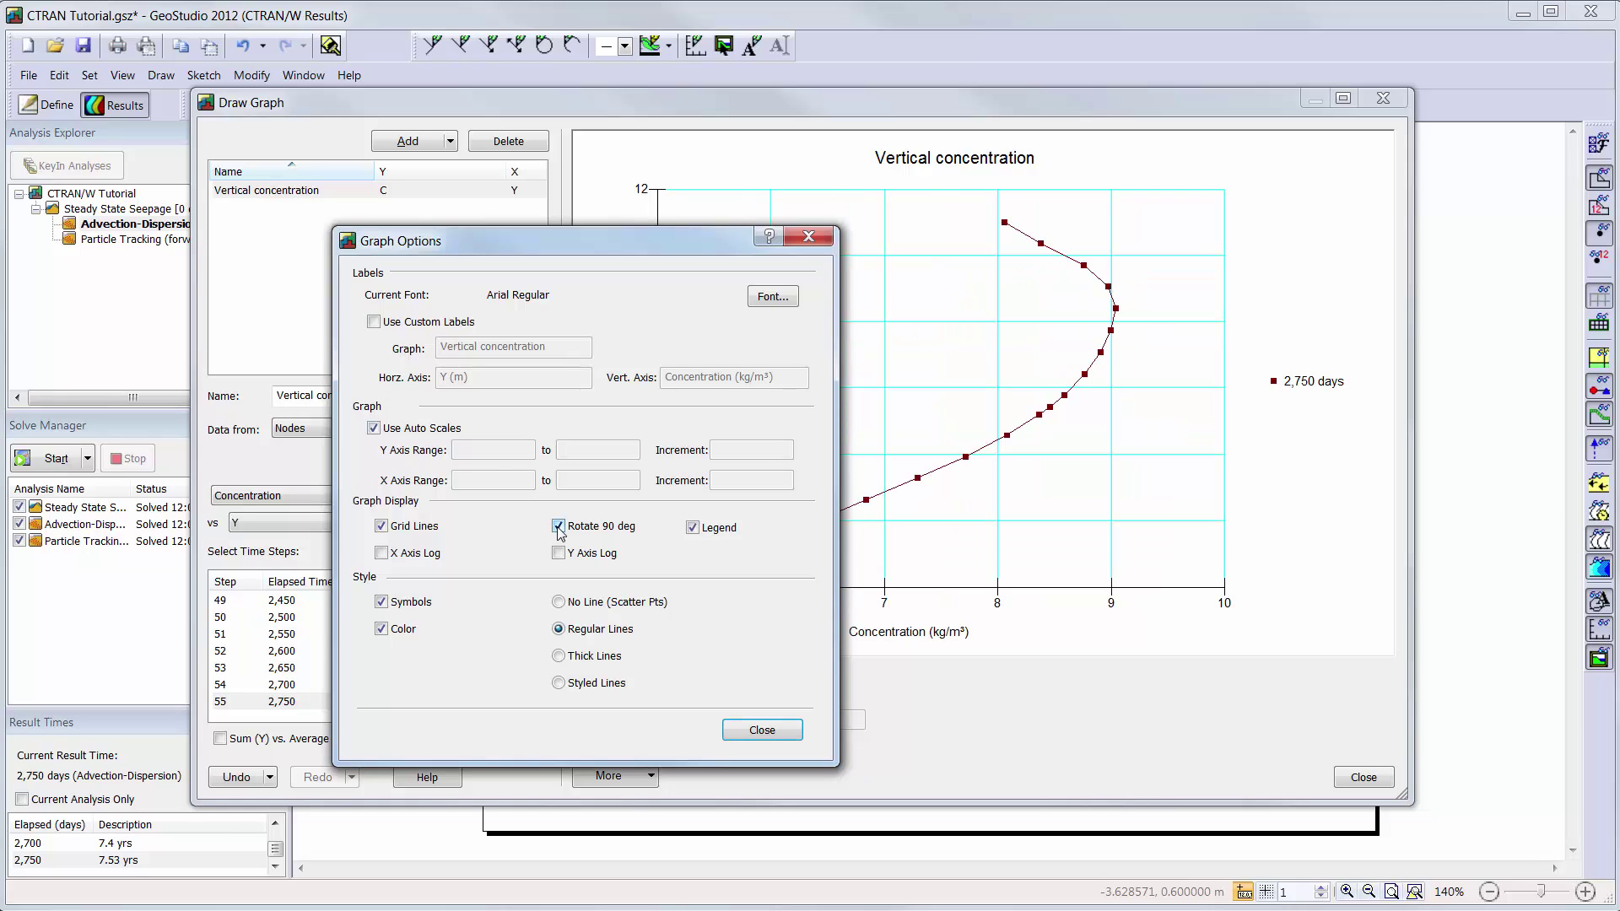
Enlarge the graph label font to size 14 and add a new empty graph
{"action": "left_click", "coordinate": [699, 532]}
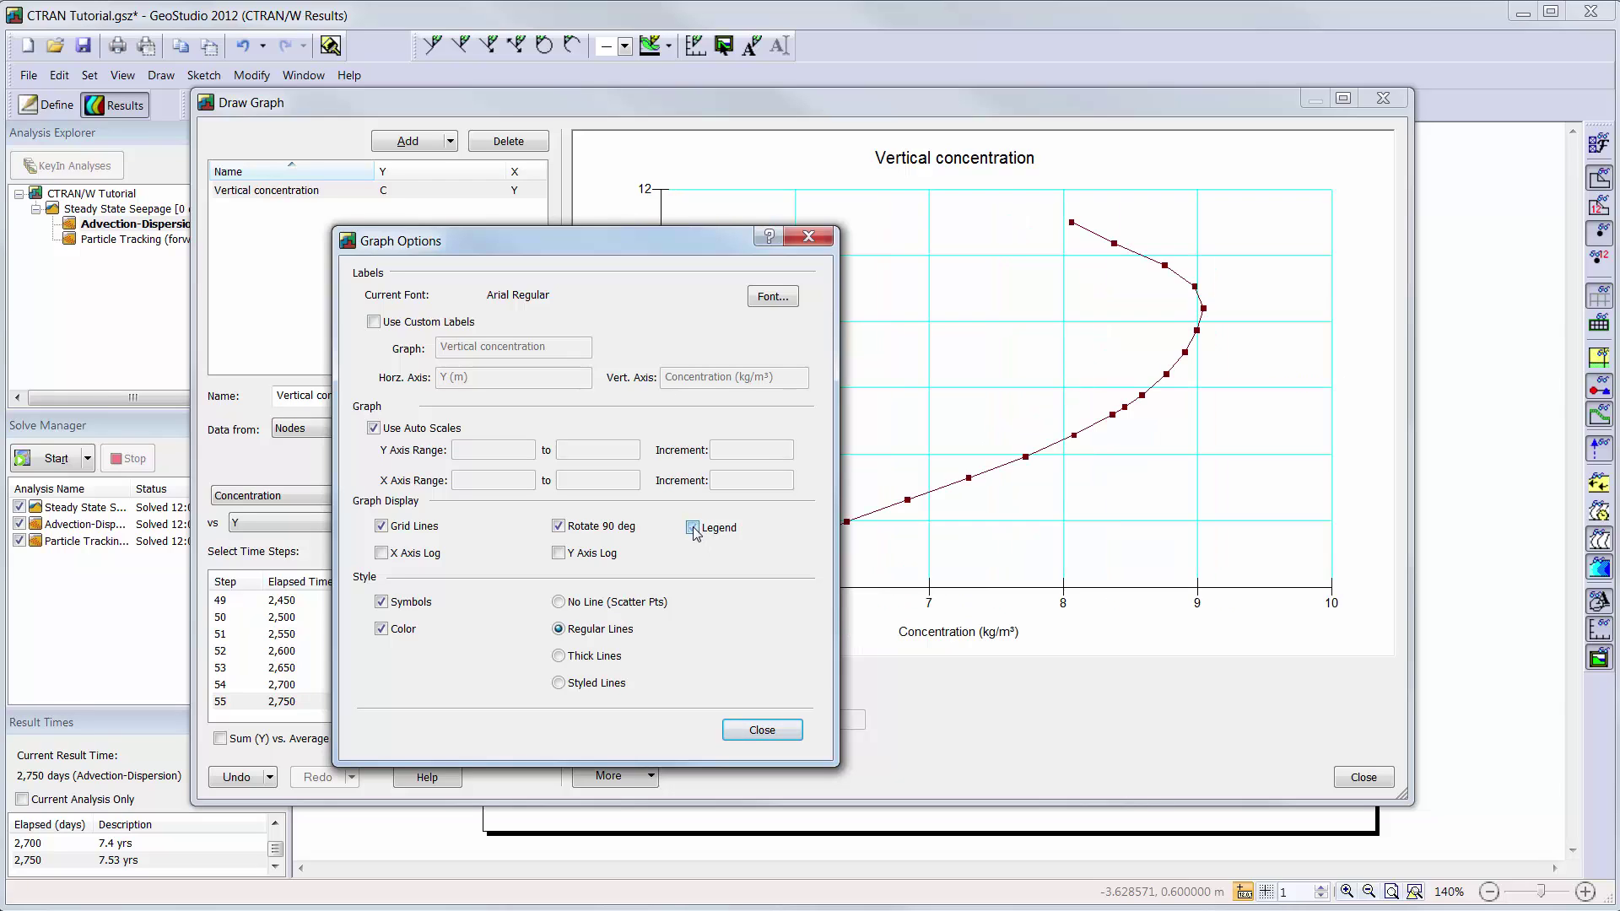
{"action": "left_click", "coordinate": [699, 531]}
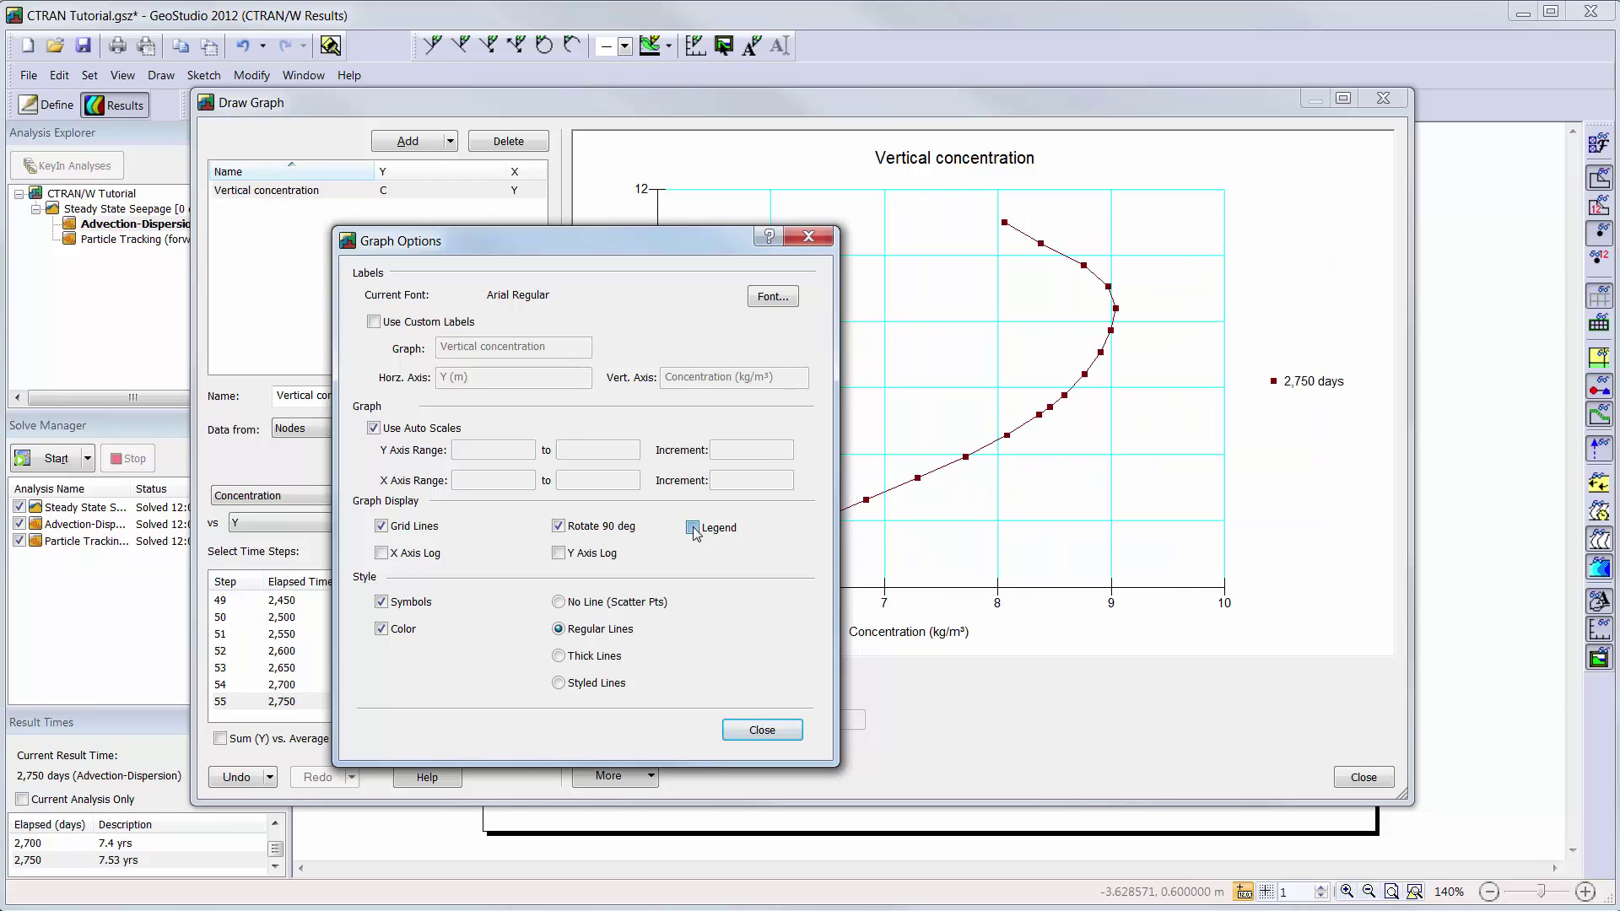
{"action": "left_click", "coordinate": [768, 297]}
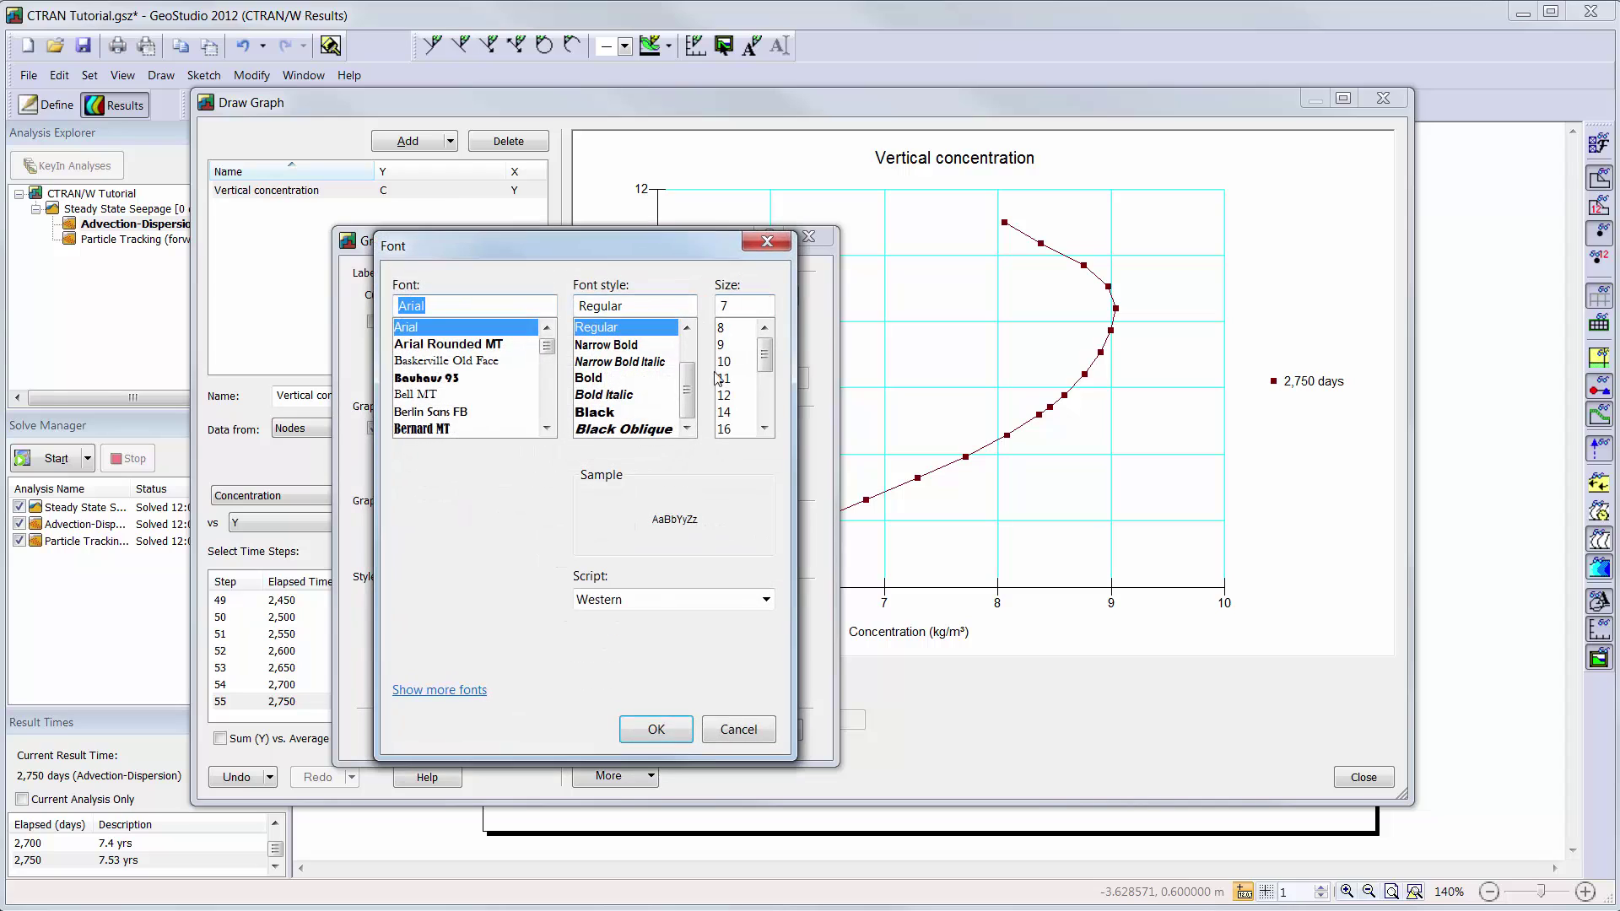
{"action": "left_click", "coordinate": [732, 412]}
{"action": "left_click", "coordinate": [659, 728]}
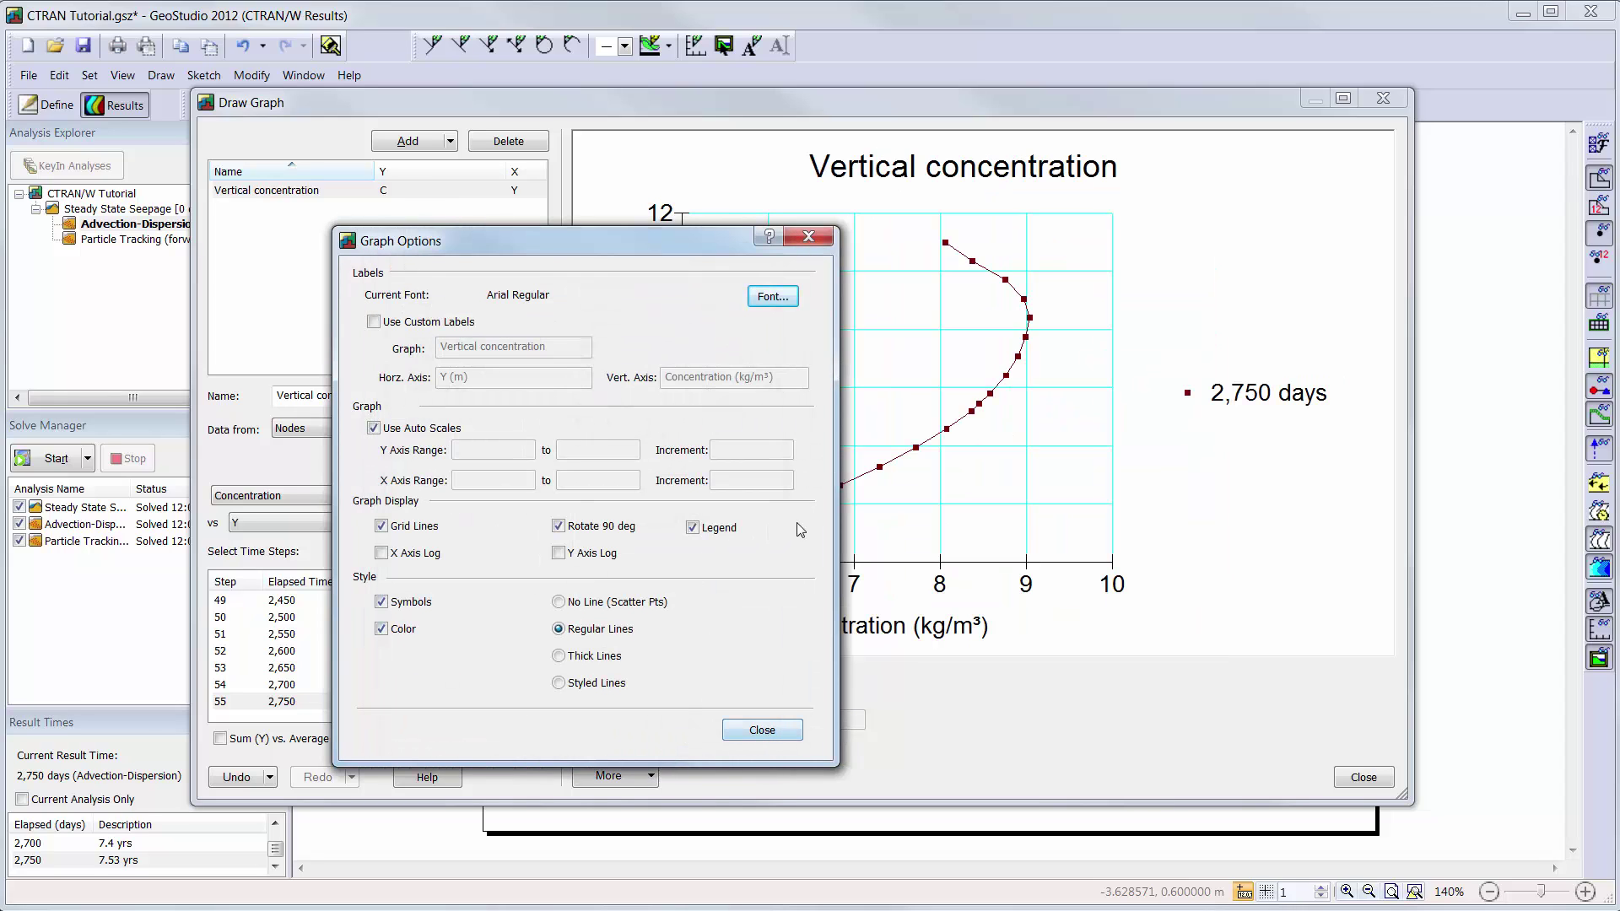
{"action": "left_click", "coordinate": [783, 737]}
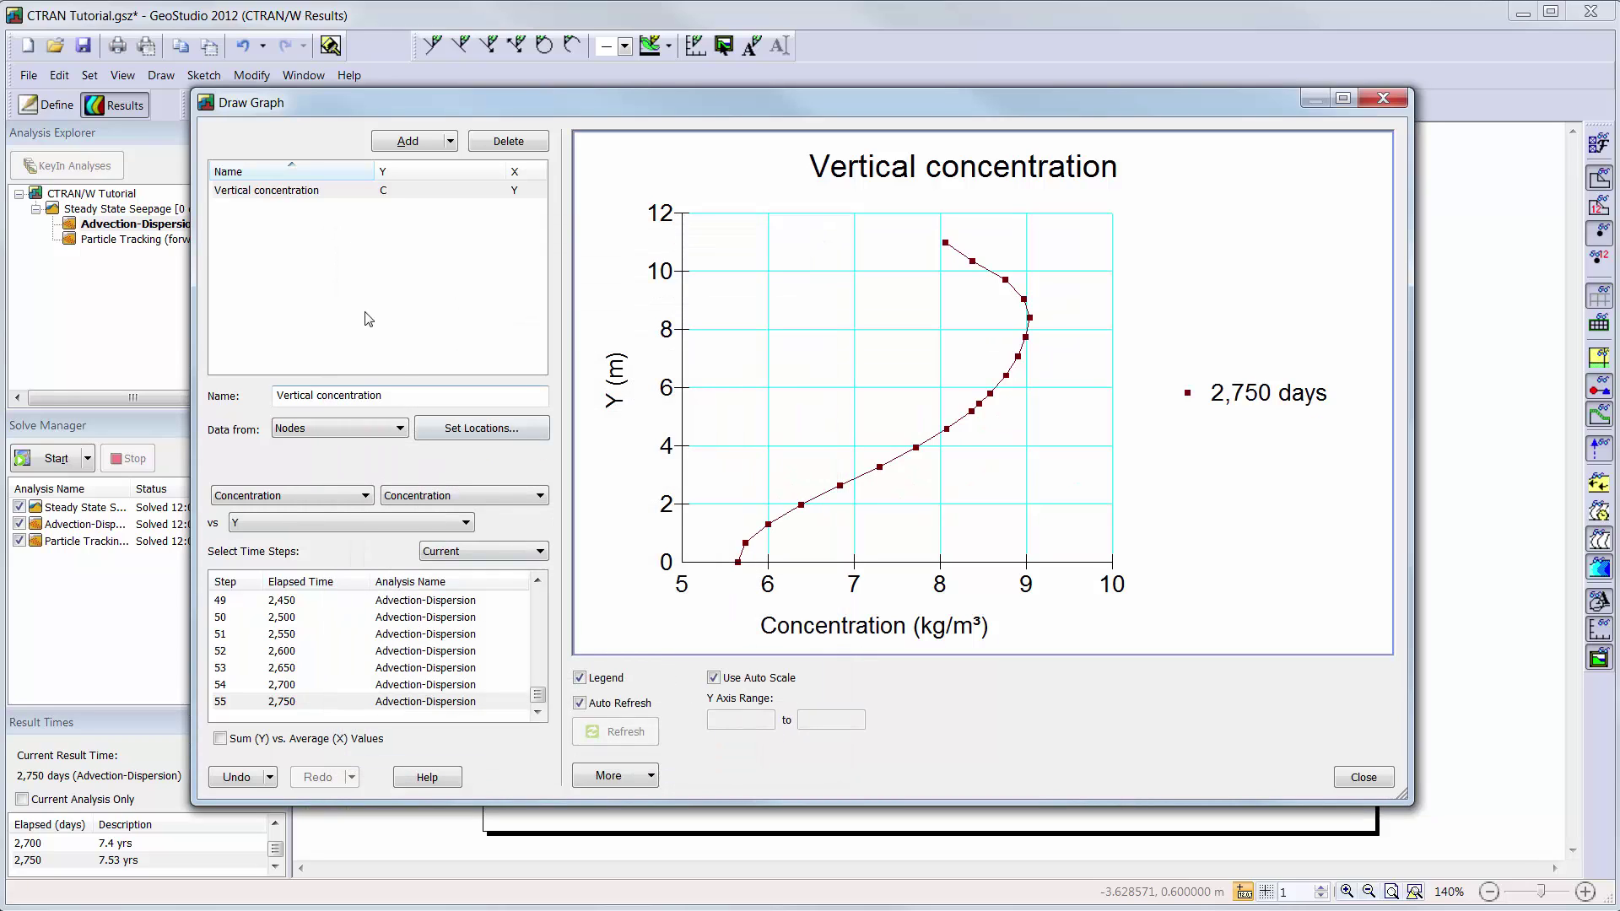
{"action": "left_click", "coordinate": [416, 146]}
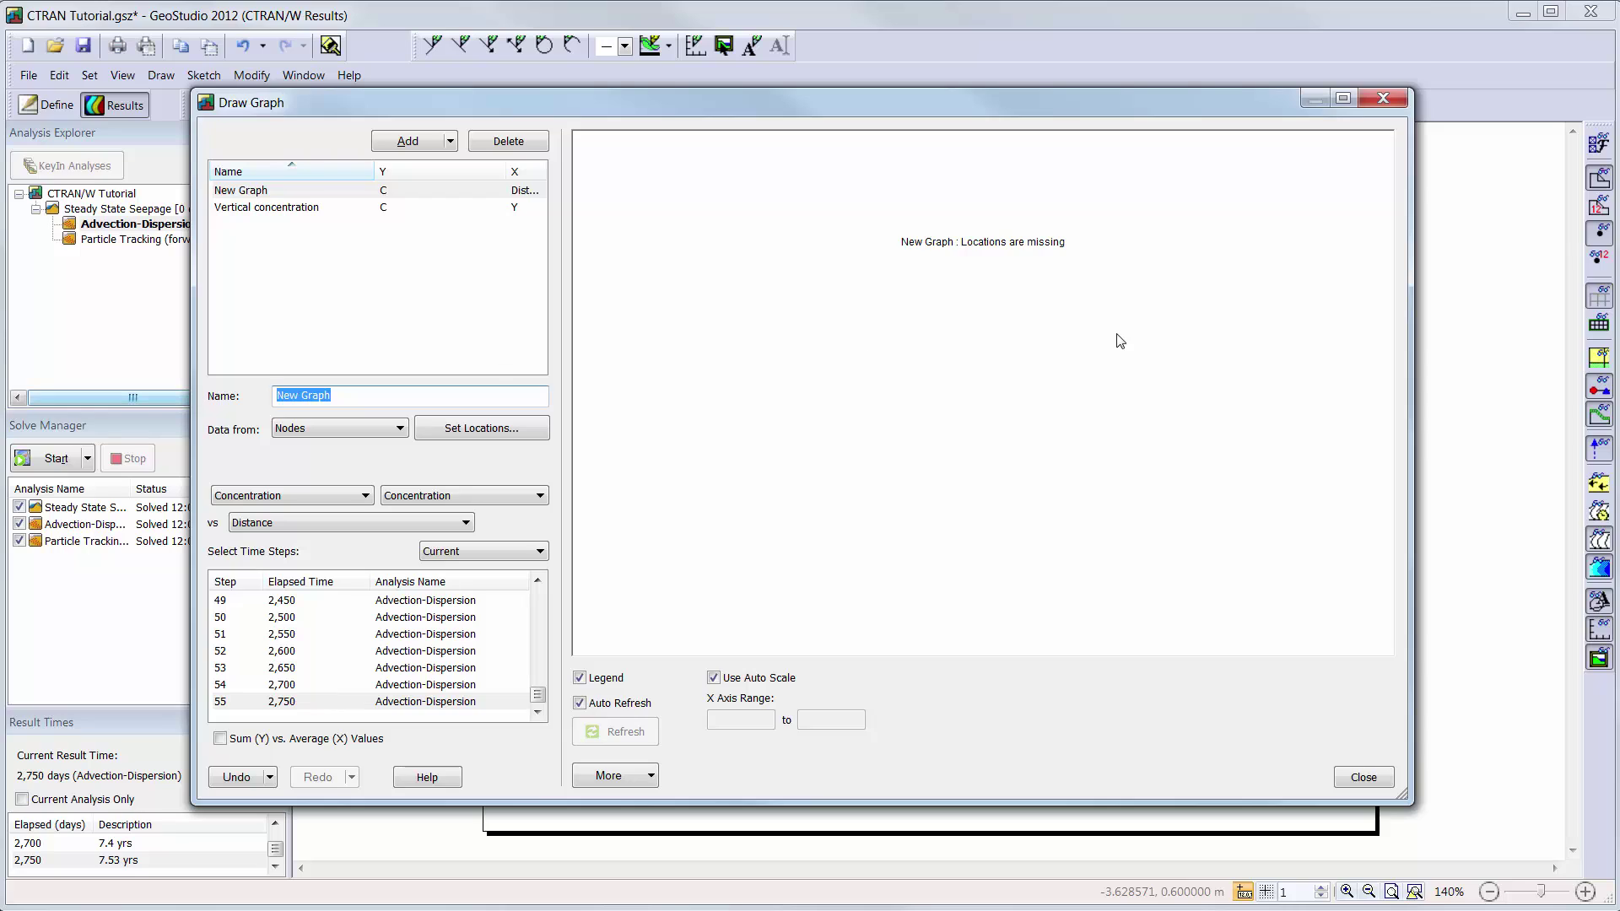
Name the new graph 'Mass leaving slope' and use the slope face and toe lines as its locations
{"action": "type", "text": "Mass leaving slope"}
{"action": "key", "text": "Return"}
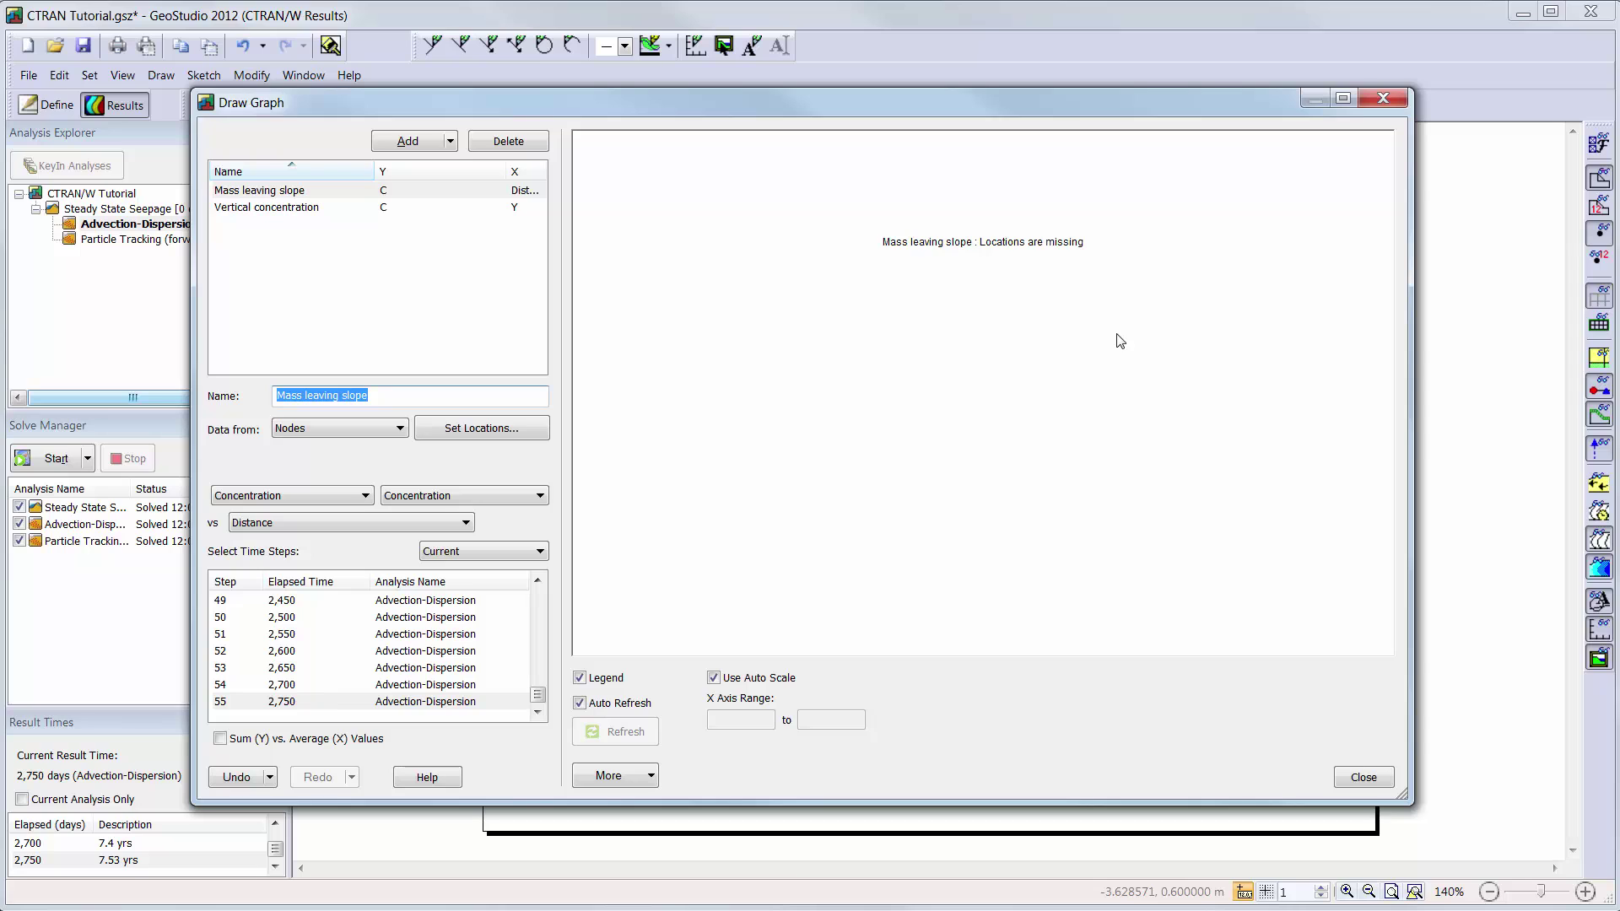
{"action": "left_click", "coordinate": [456, 432]}
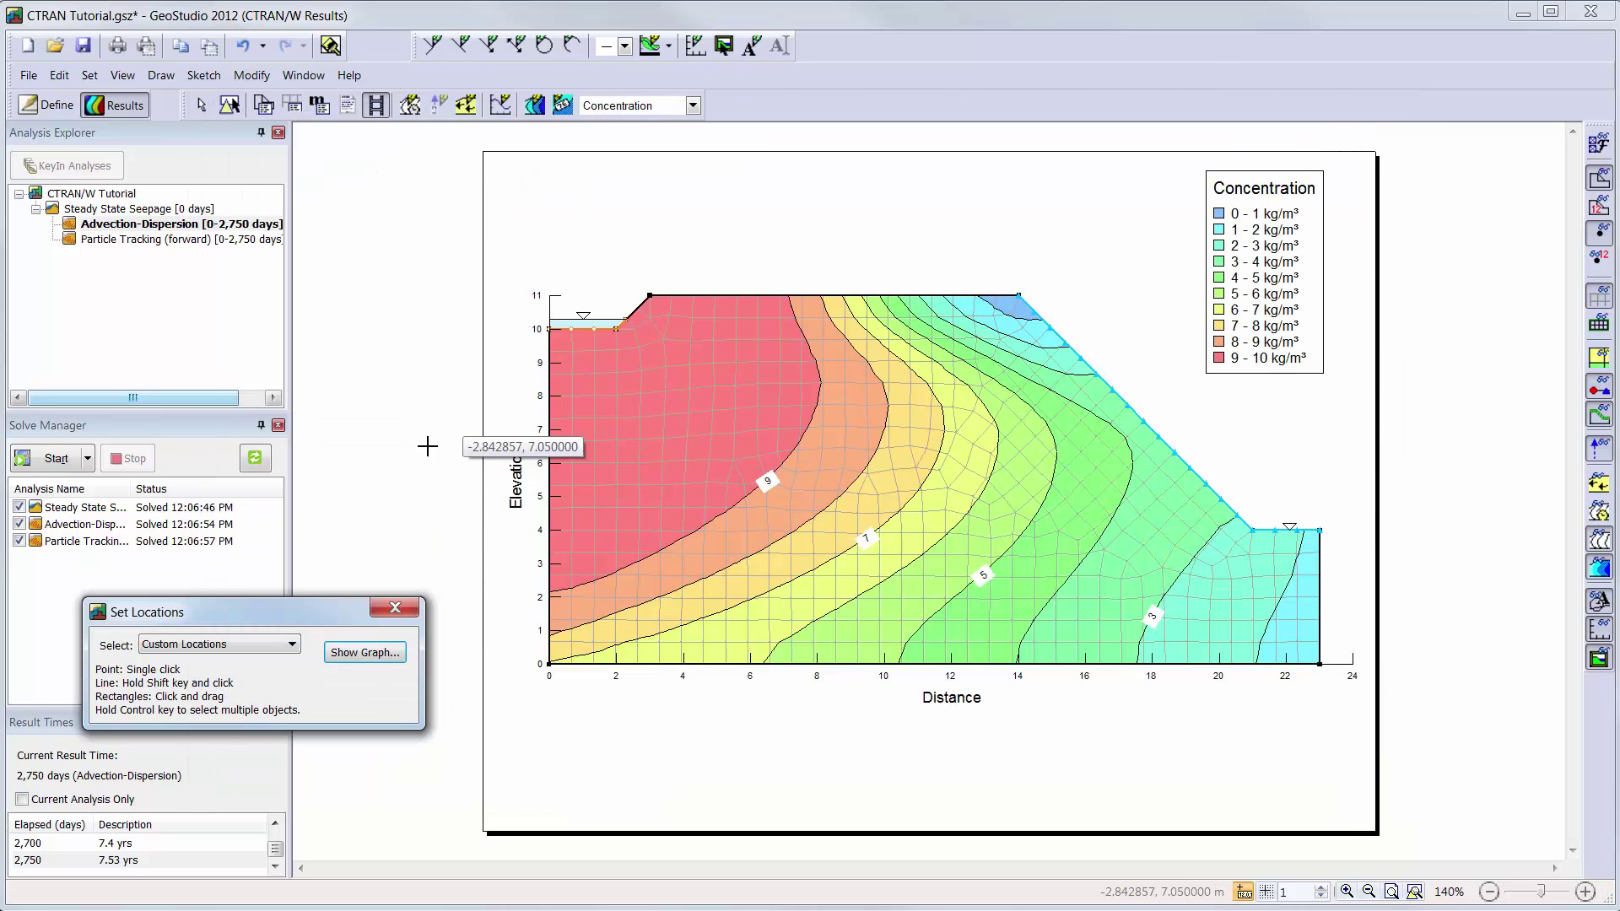
{"action": "left_click", "coordinate": [291, 644]}
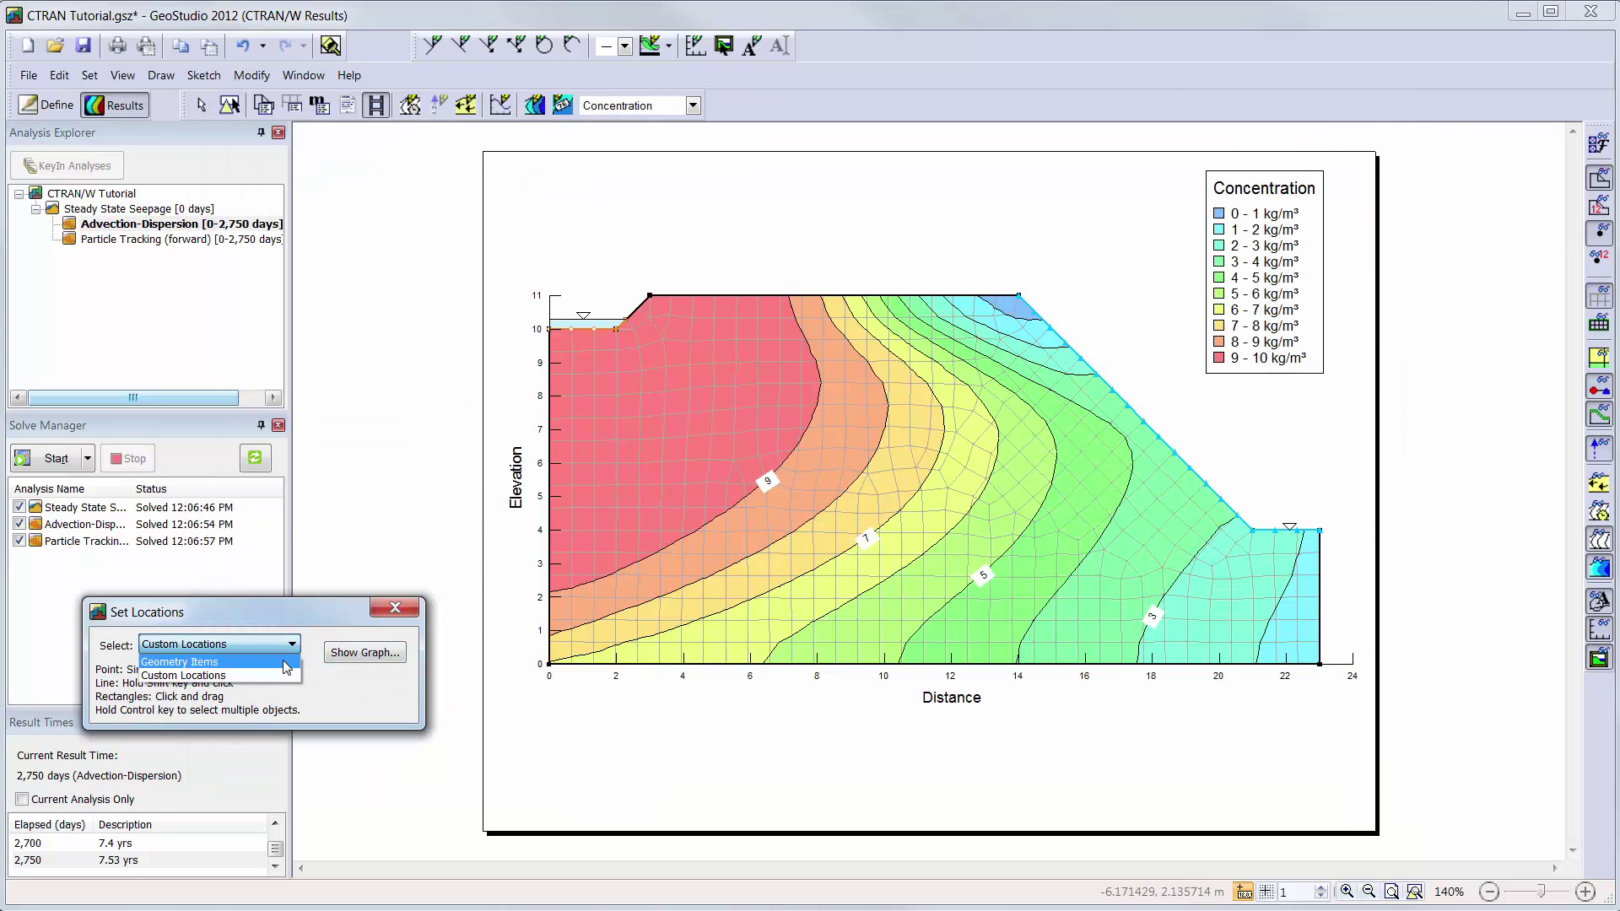
{"action": "left_click", "coordinate": [287, 663]}
{"action": "left_click", "coordinate": [1202, 481]}
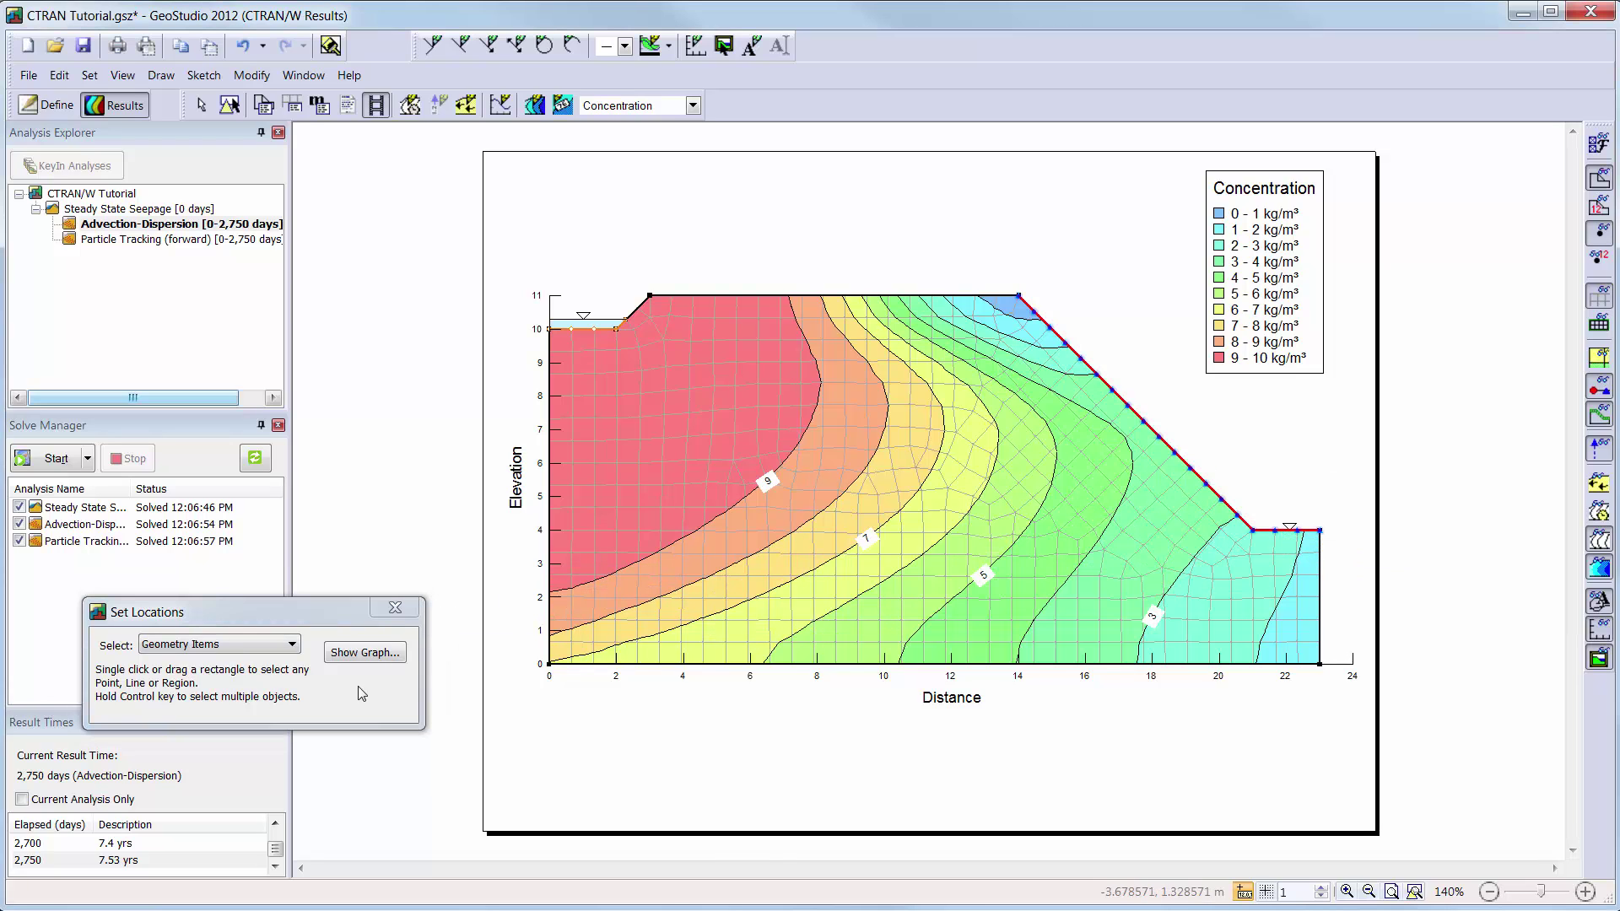
{"action": "left_click", "coordinate": [364, 653]}
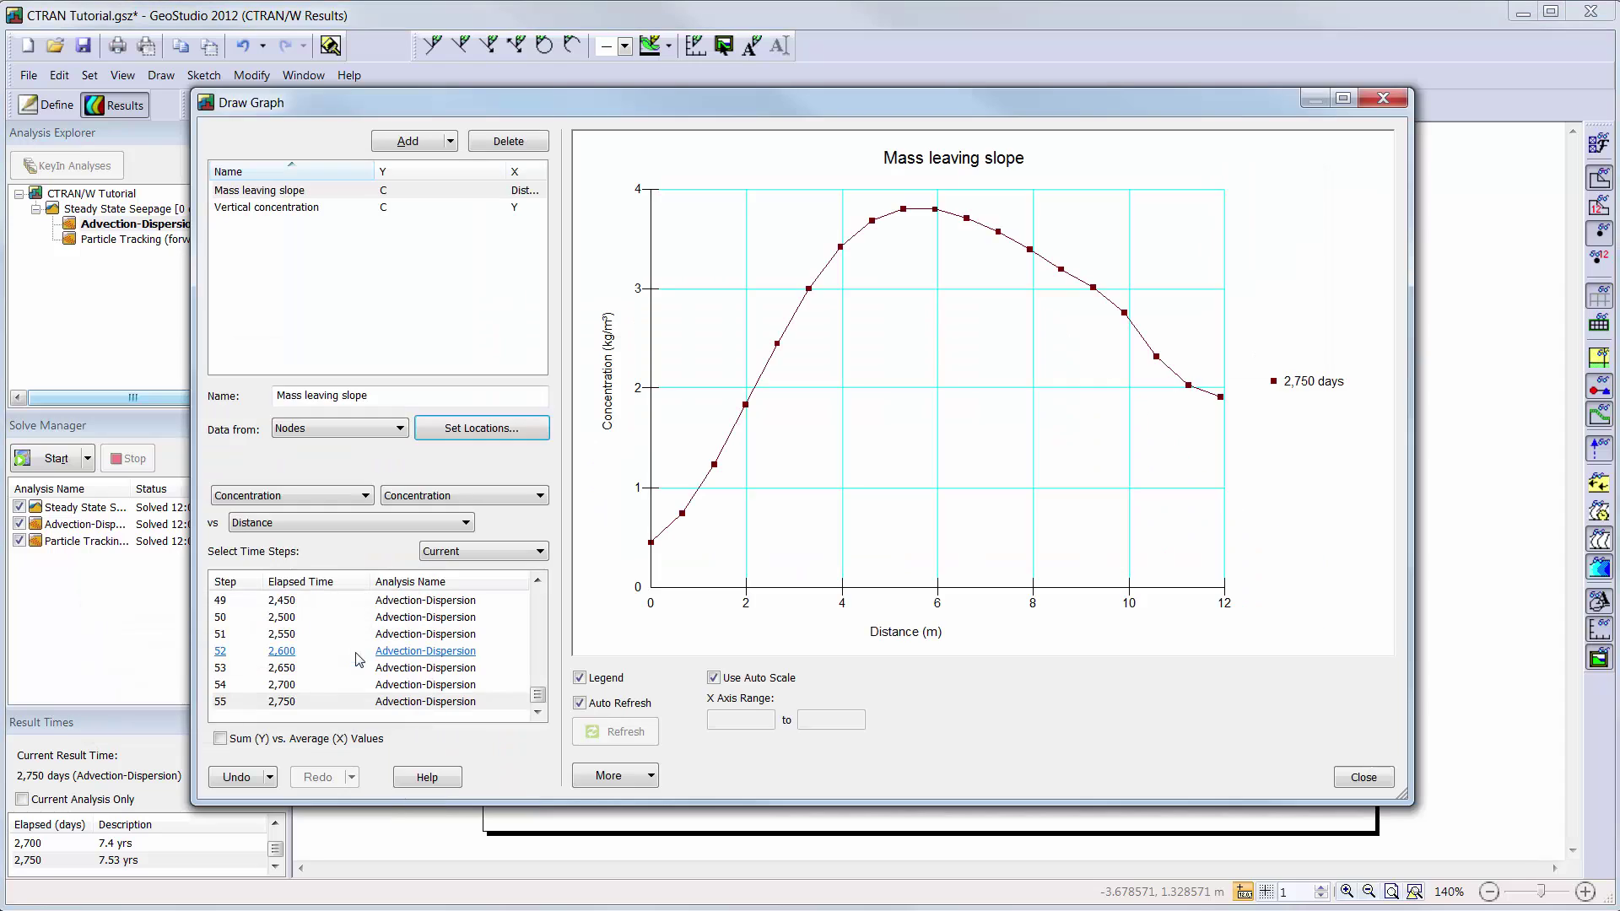
Plot summed Mass Flow Cumulative Mass Flux against Time over all time steps
{"action": "left_click", "coordinate": [346, 503]}
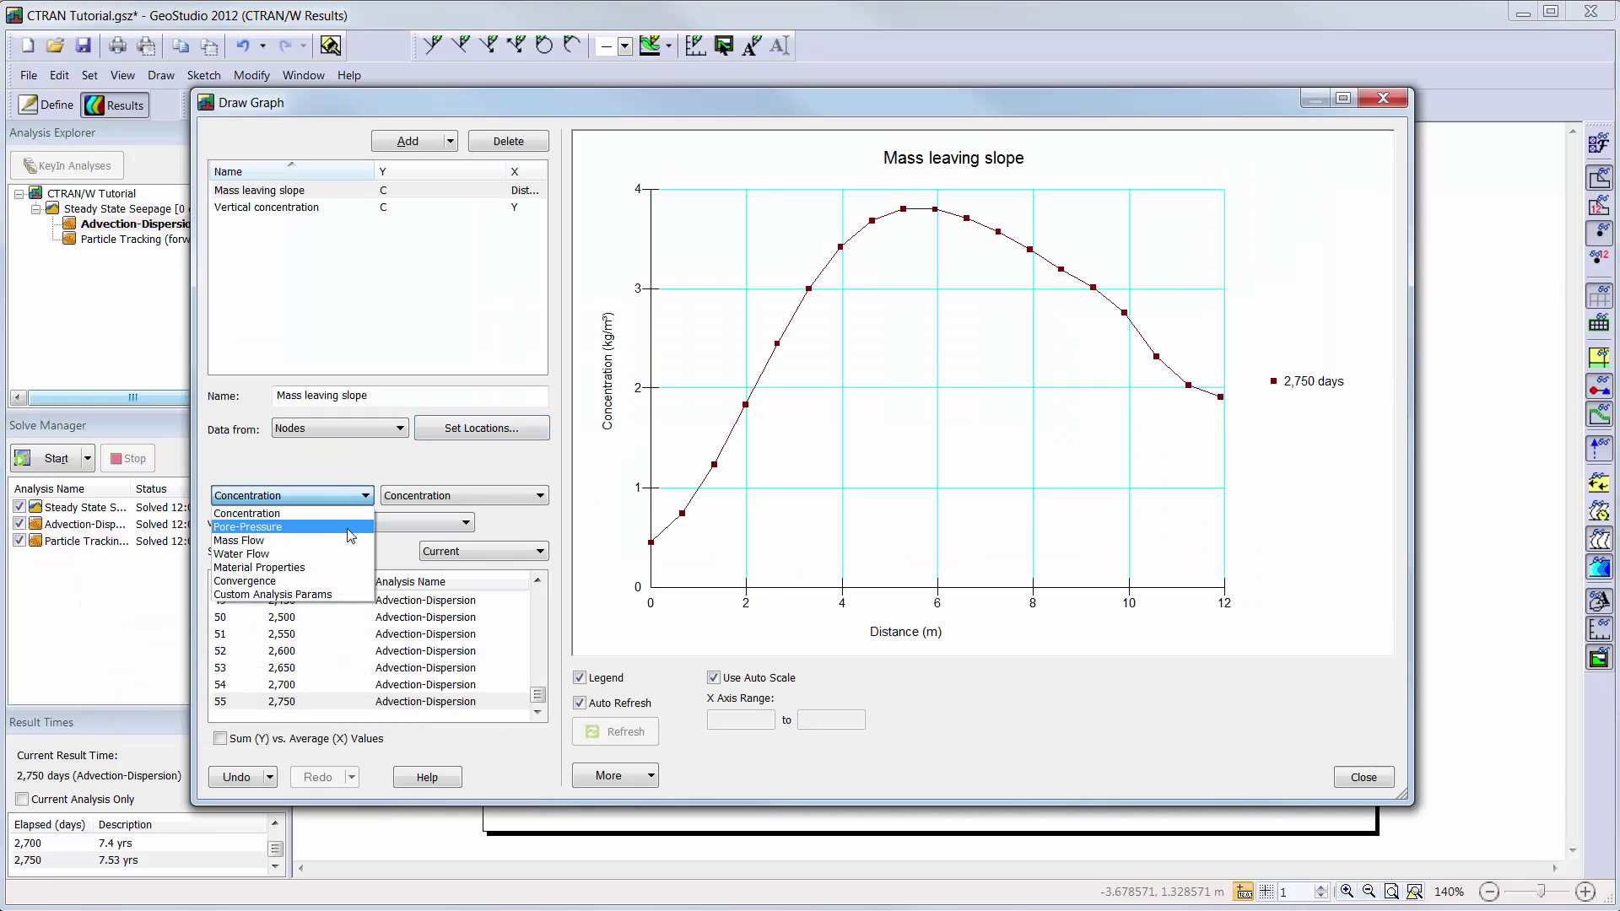
{"action": "left_click", "coordinate": [343, 539]}
{"action": "left_click", "coordinate": [541, 496]}
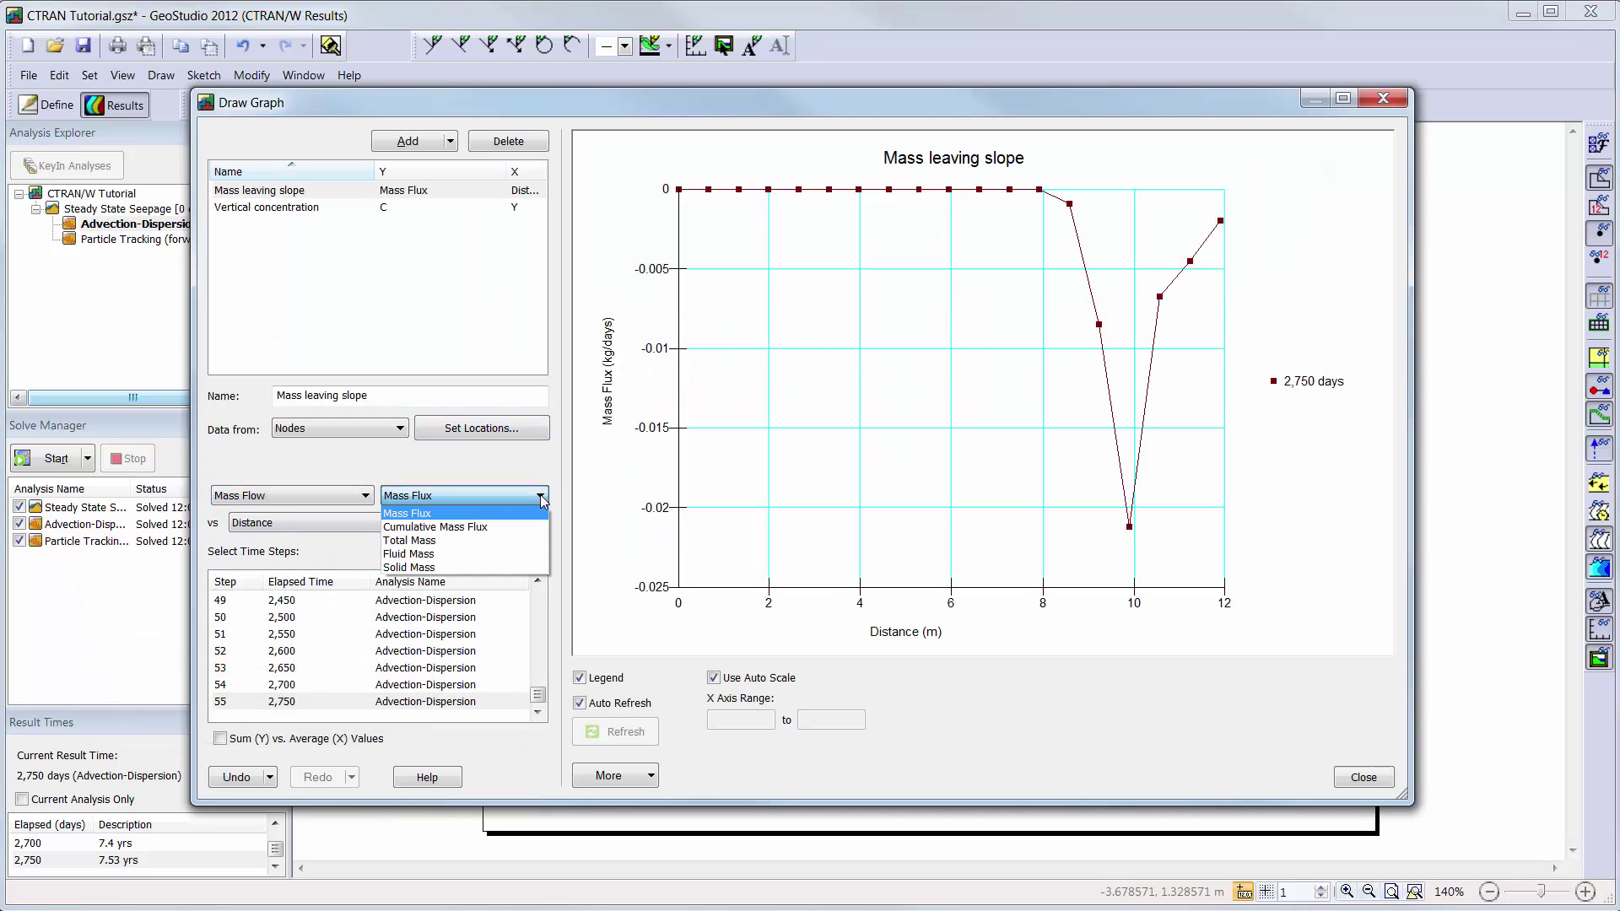
{"action": "left_click", "coordinate": [498, 530]}
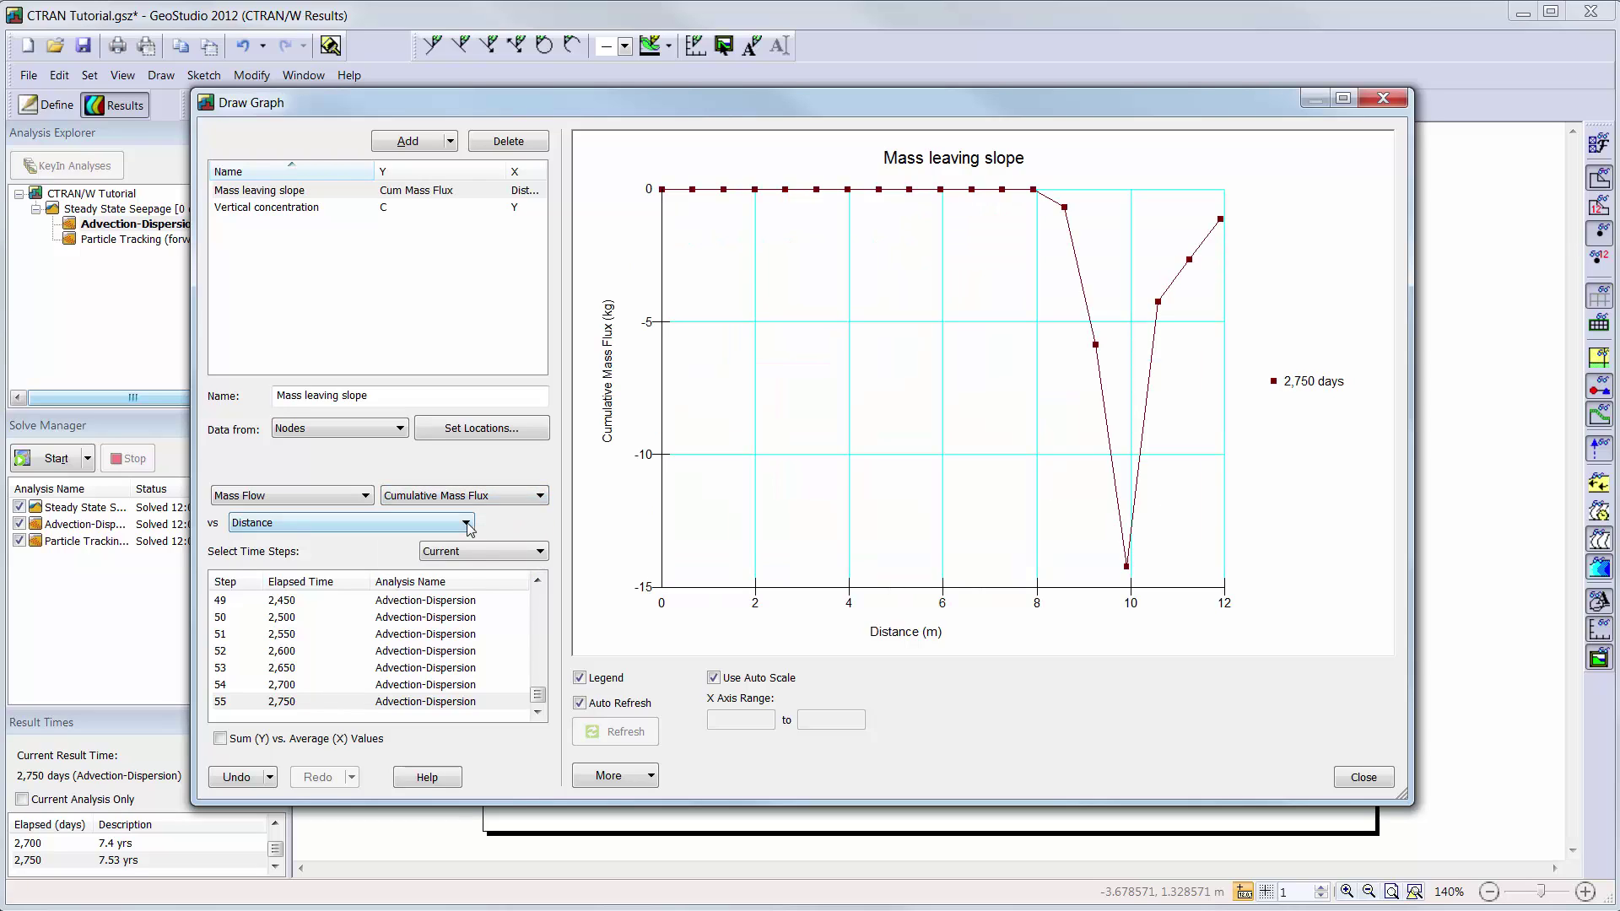
{"action": "left_click", "coordinate": [467, 524]}
{"action": "left_click", "coordinate": [448, 582]}
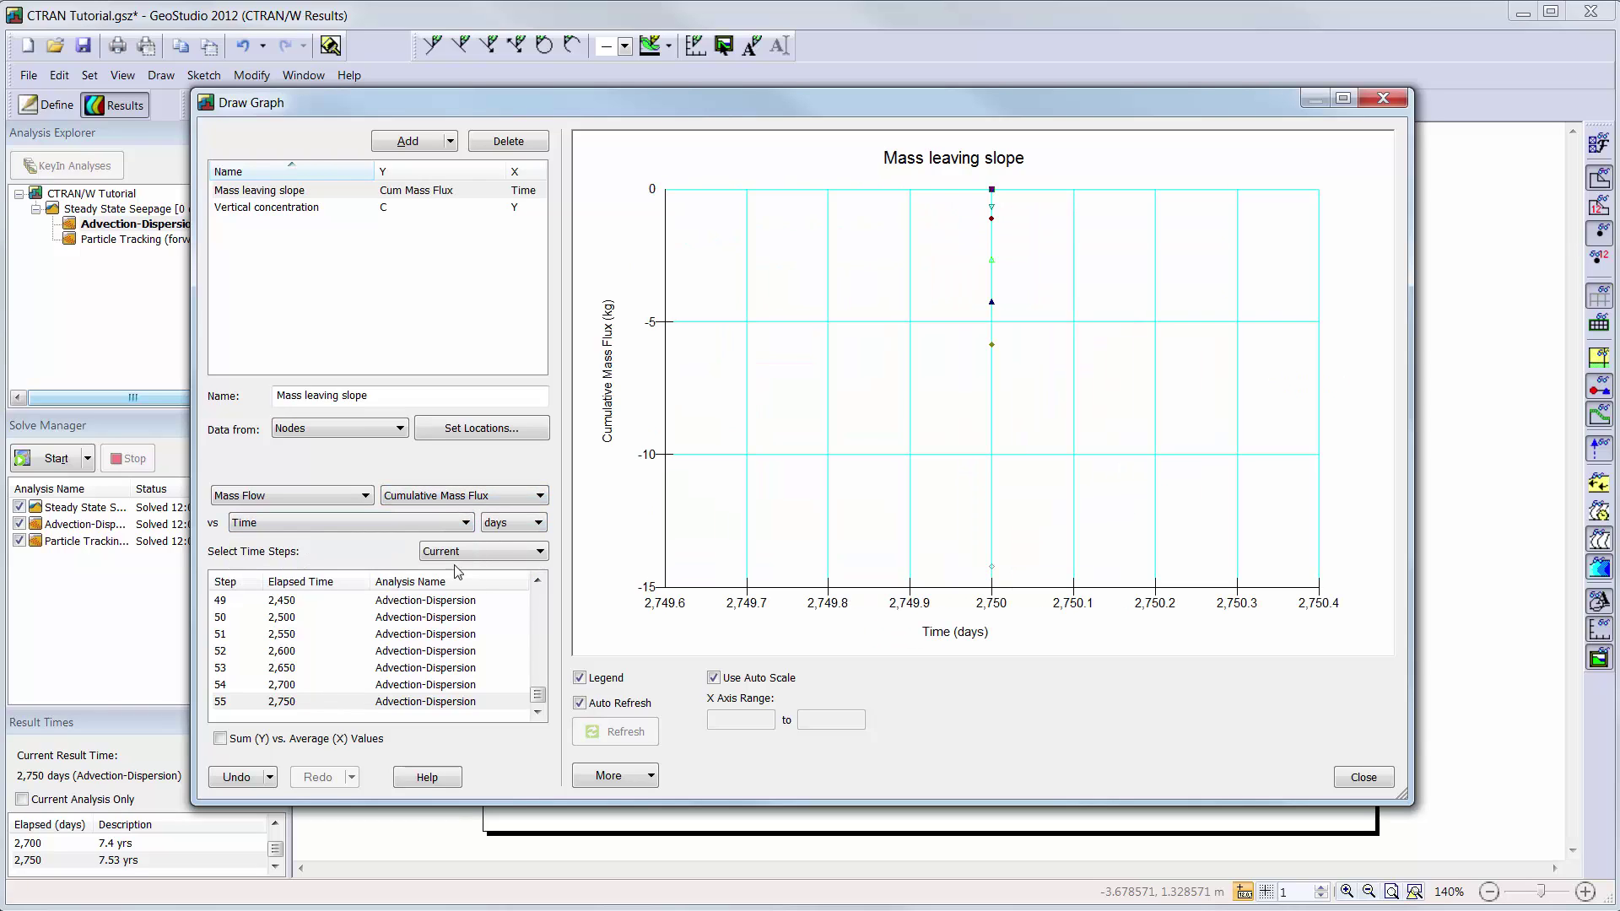
{"action": "left_click", "coordinate": [464, 554]}
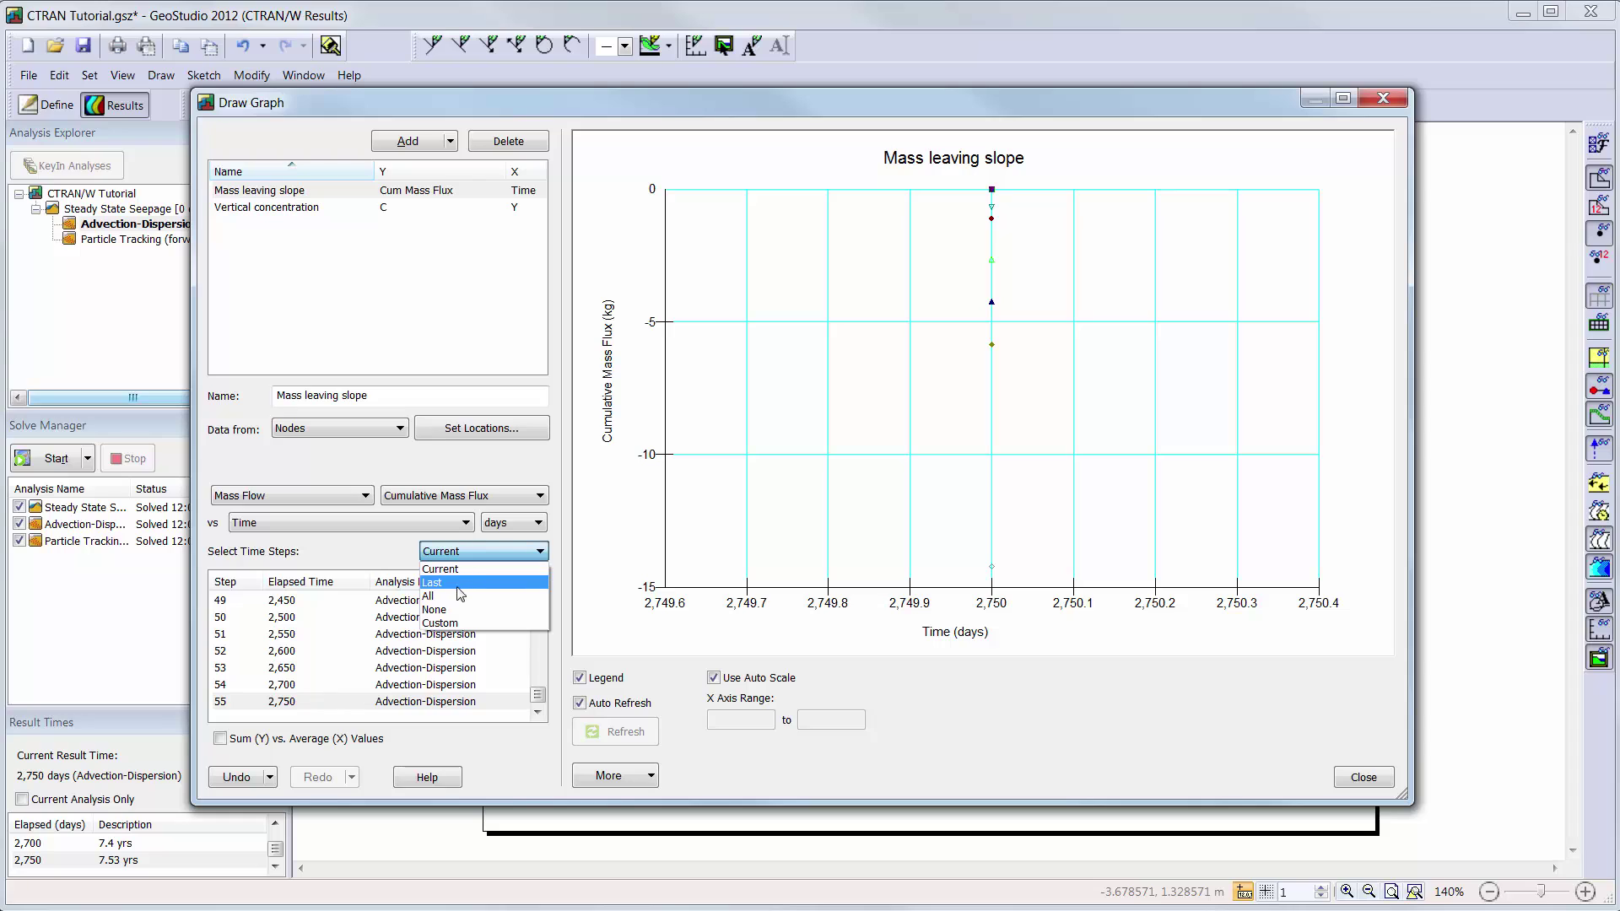
{"action": "left_click", "coordinate": [456, 596]}
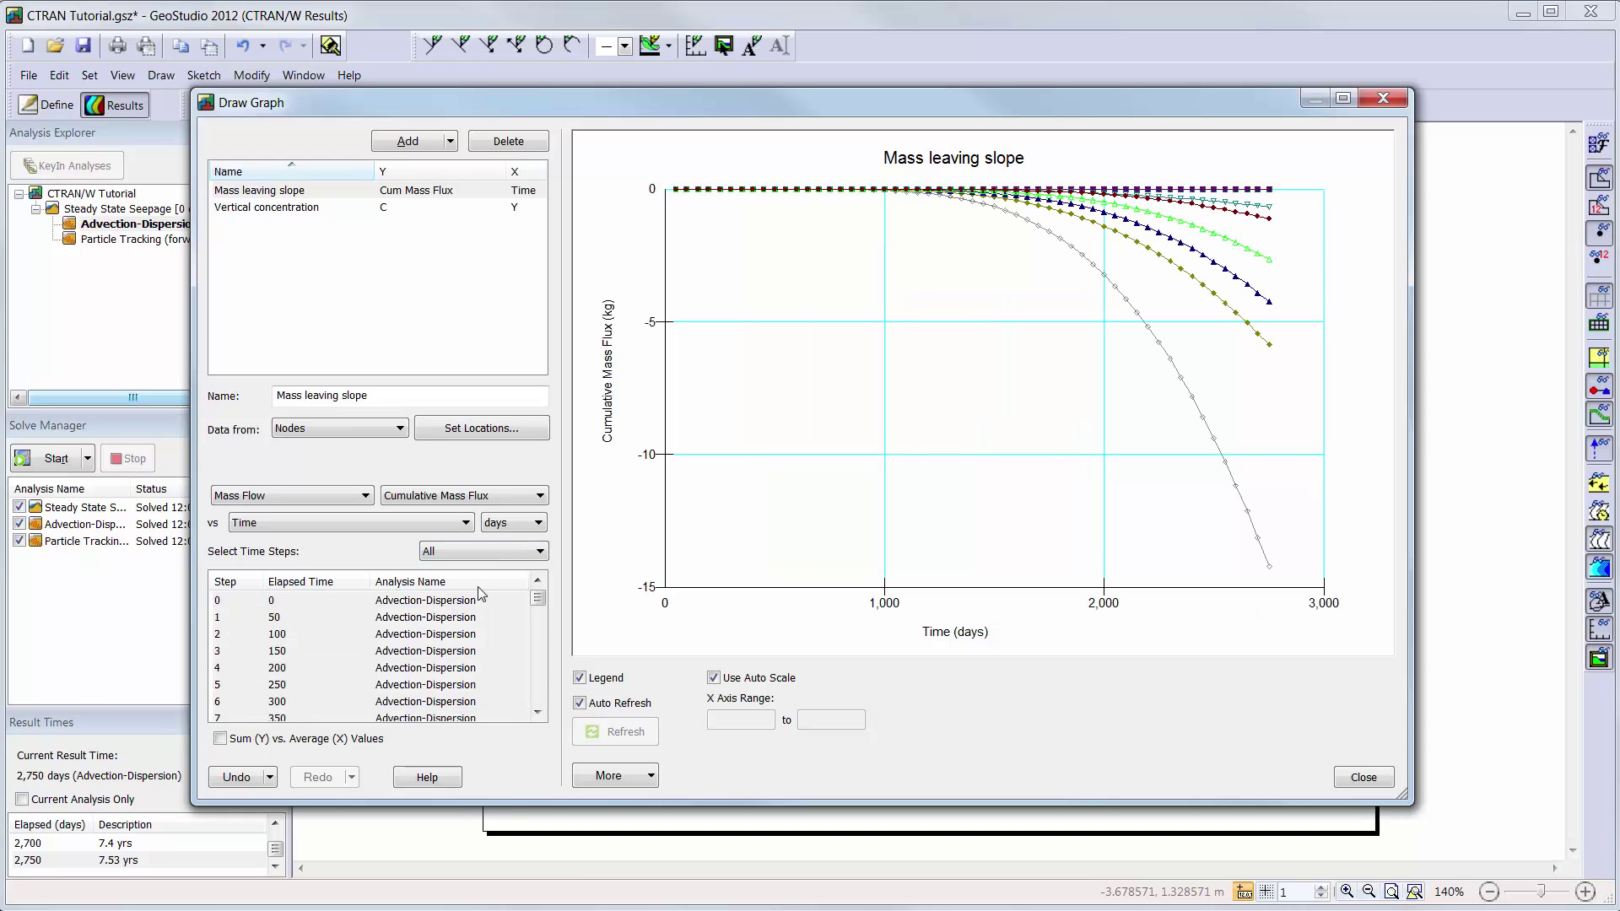
{"action": "left_click", "coordinate": [221, 740]}
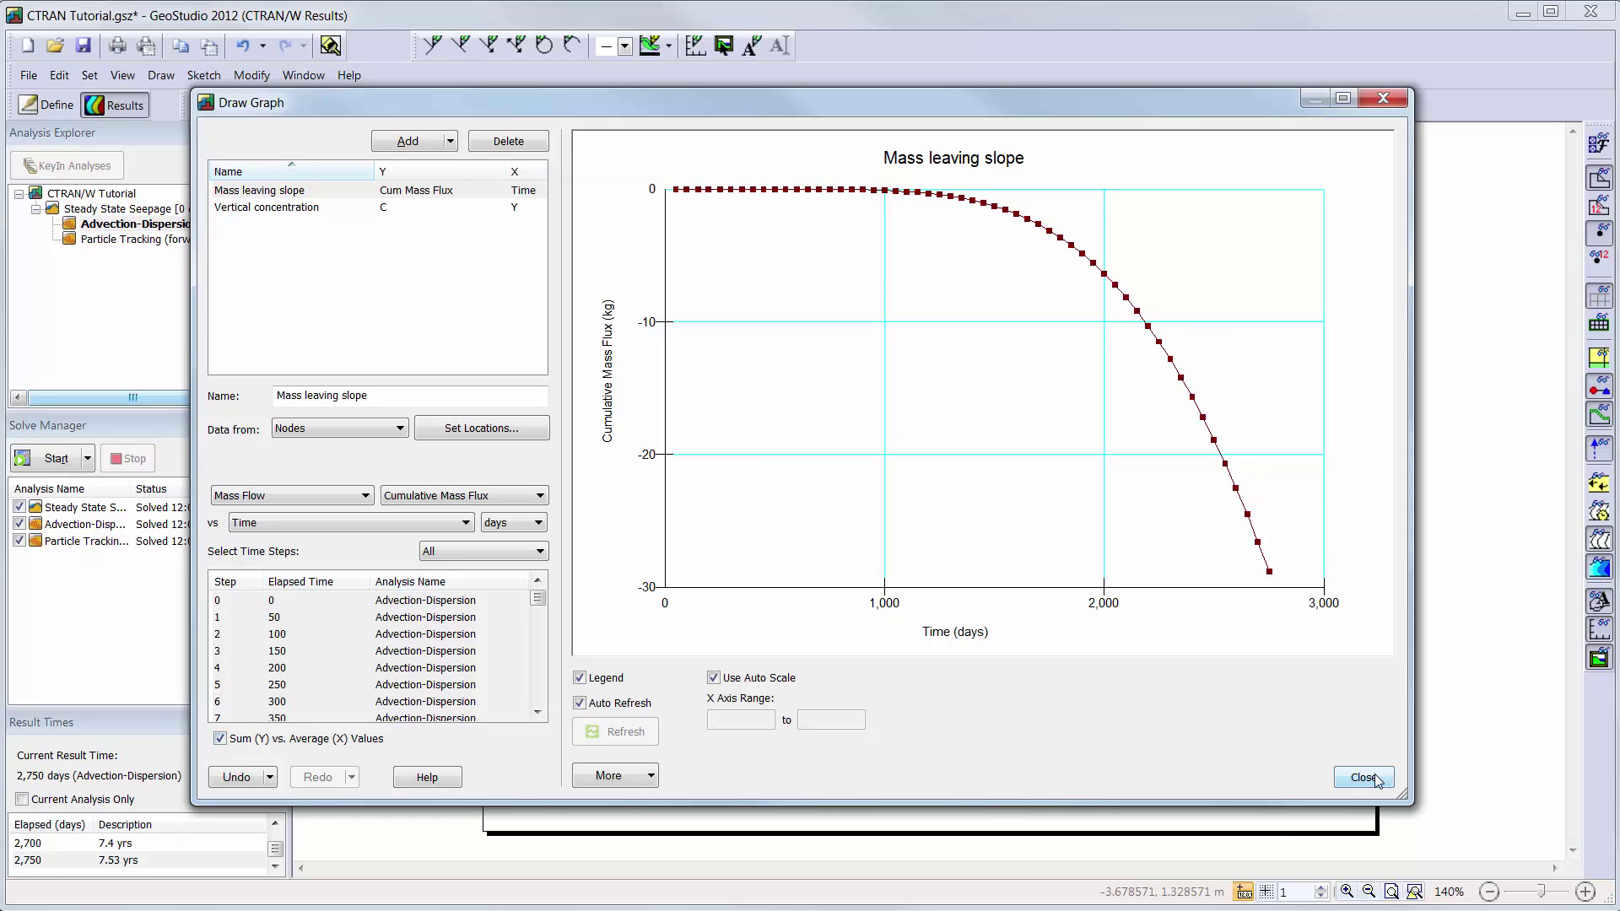
Close the graph window and set up Concentration isolines at a value of 1
{"action": "left_click", "coordinate": [1376, 780]}
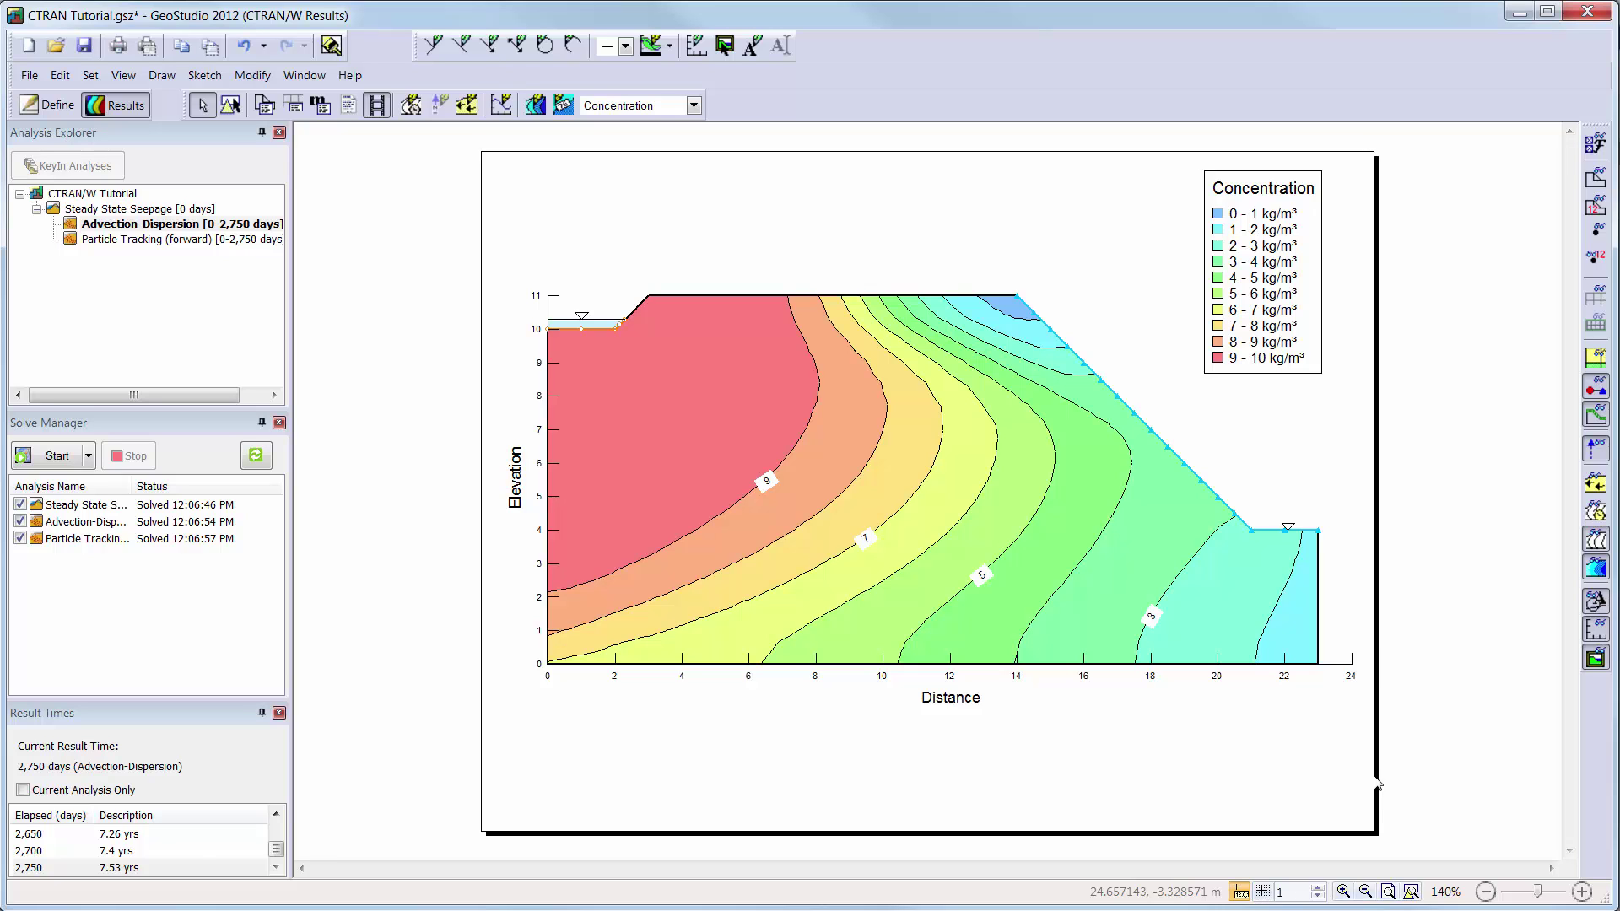
{"action": "left_click", "coordinate": [412, 106]}
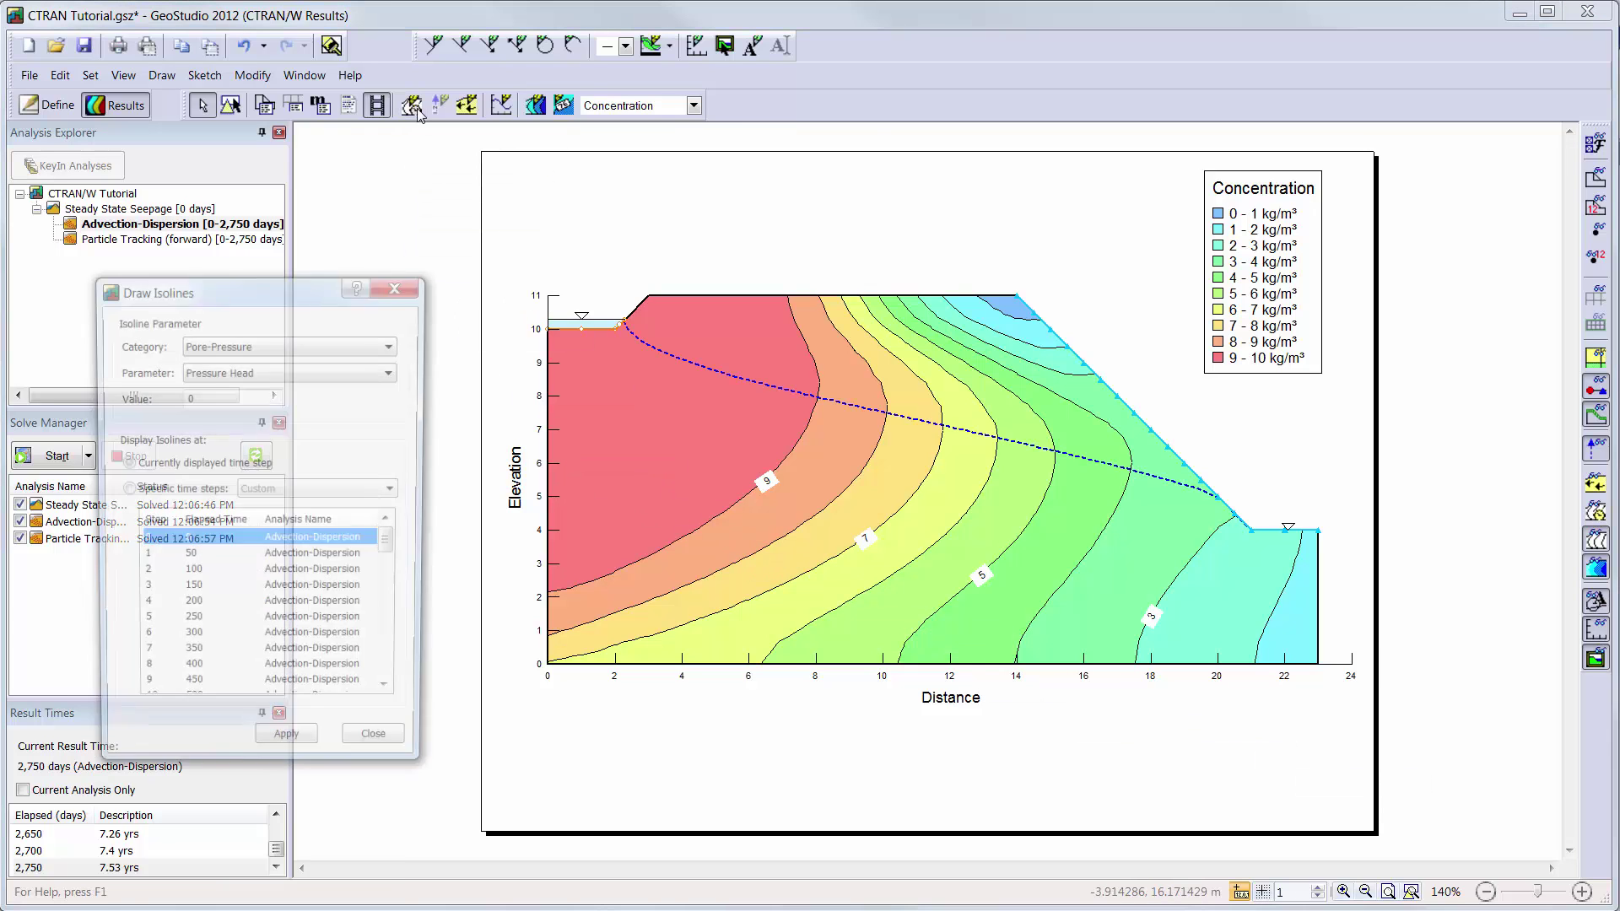
{"action": "left_click", "coordinate": [295, 344]}
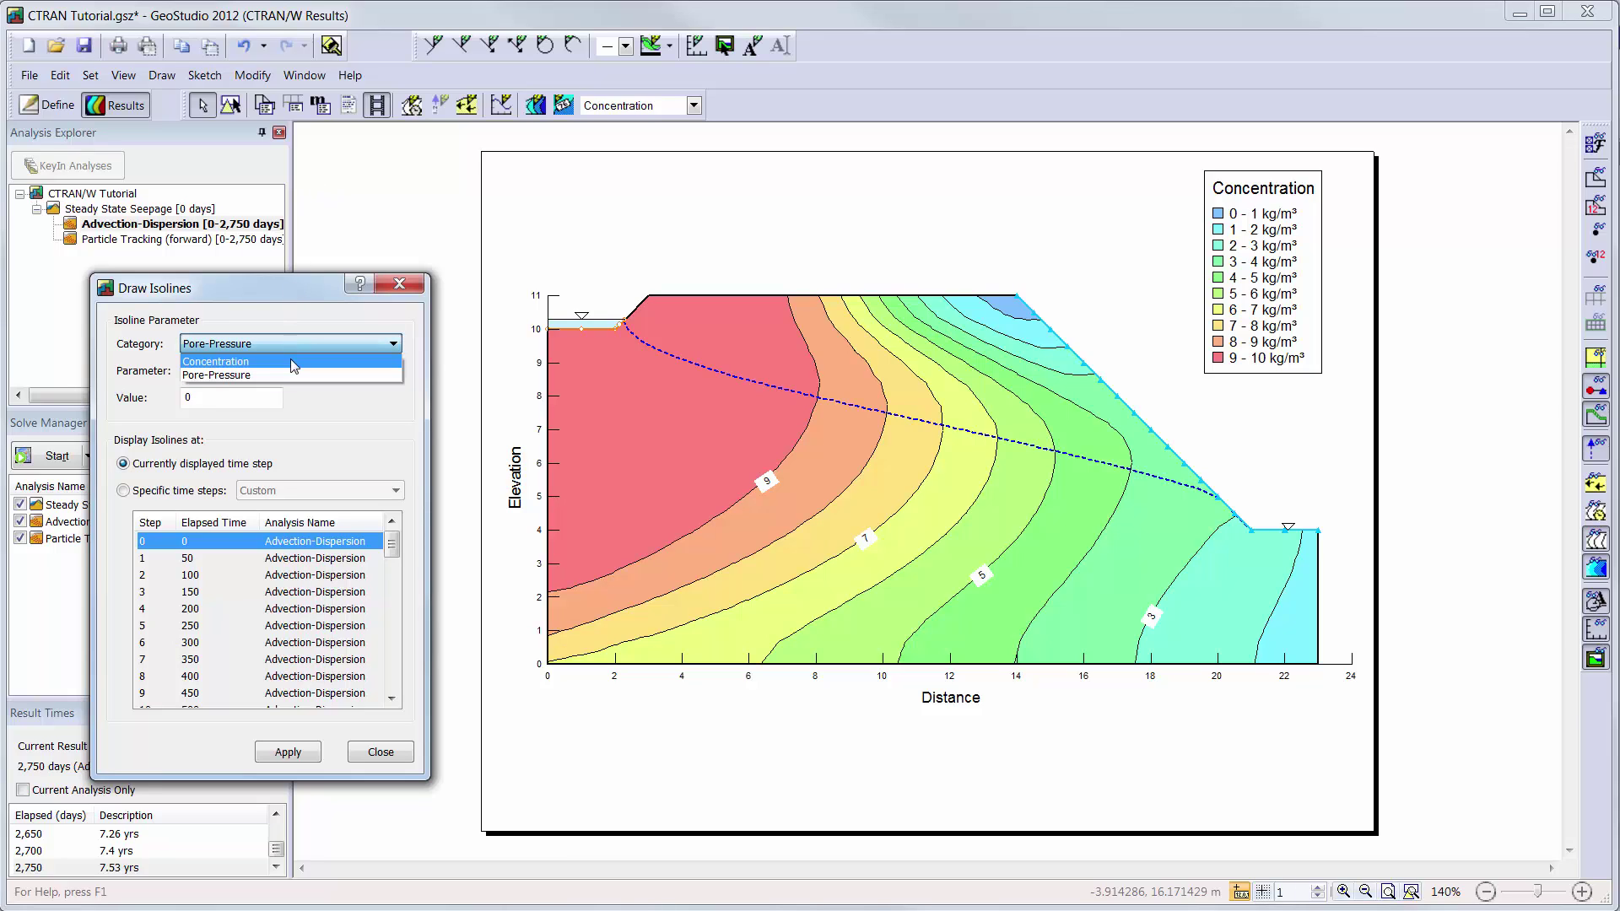
{"action": "left_click", "coordinate": [291, 360]}
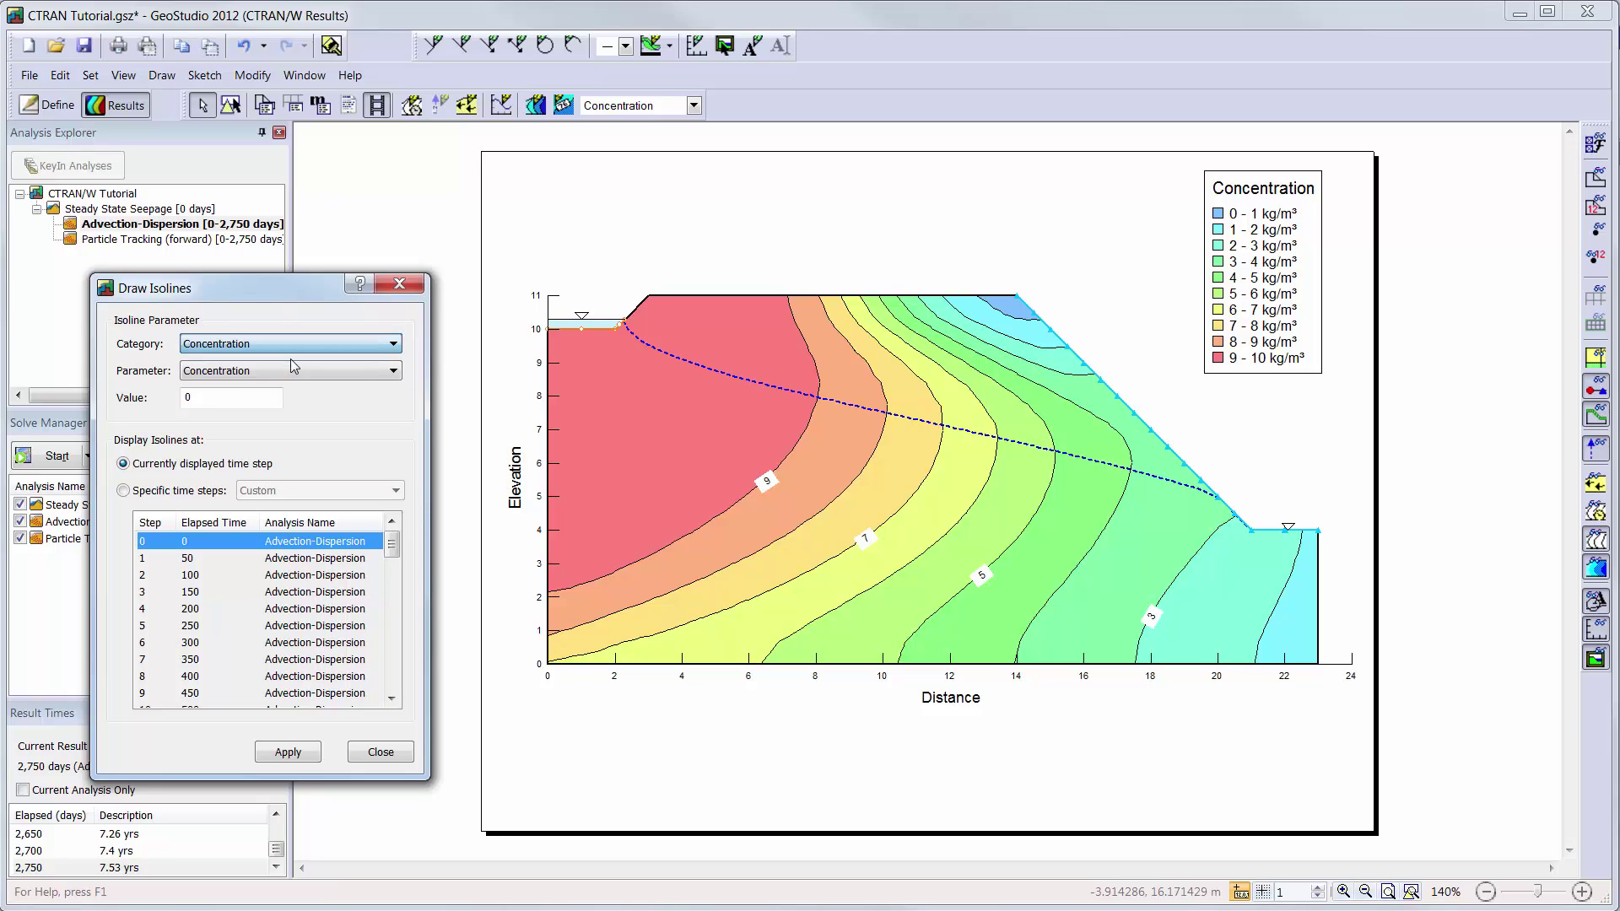
{"action": "double_click", "coordinate": [238, 401]}
{"action": "type", "text": "1"}
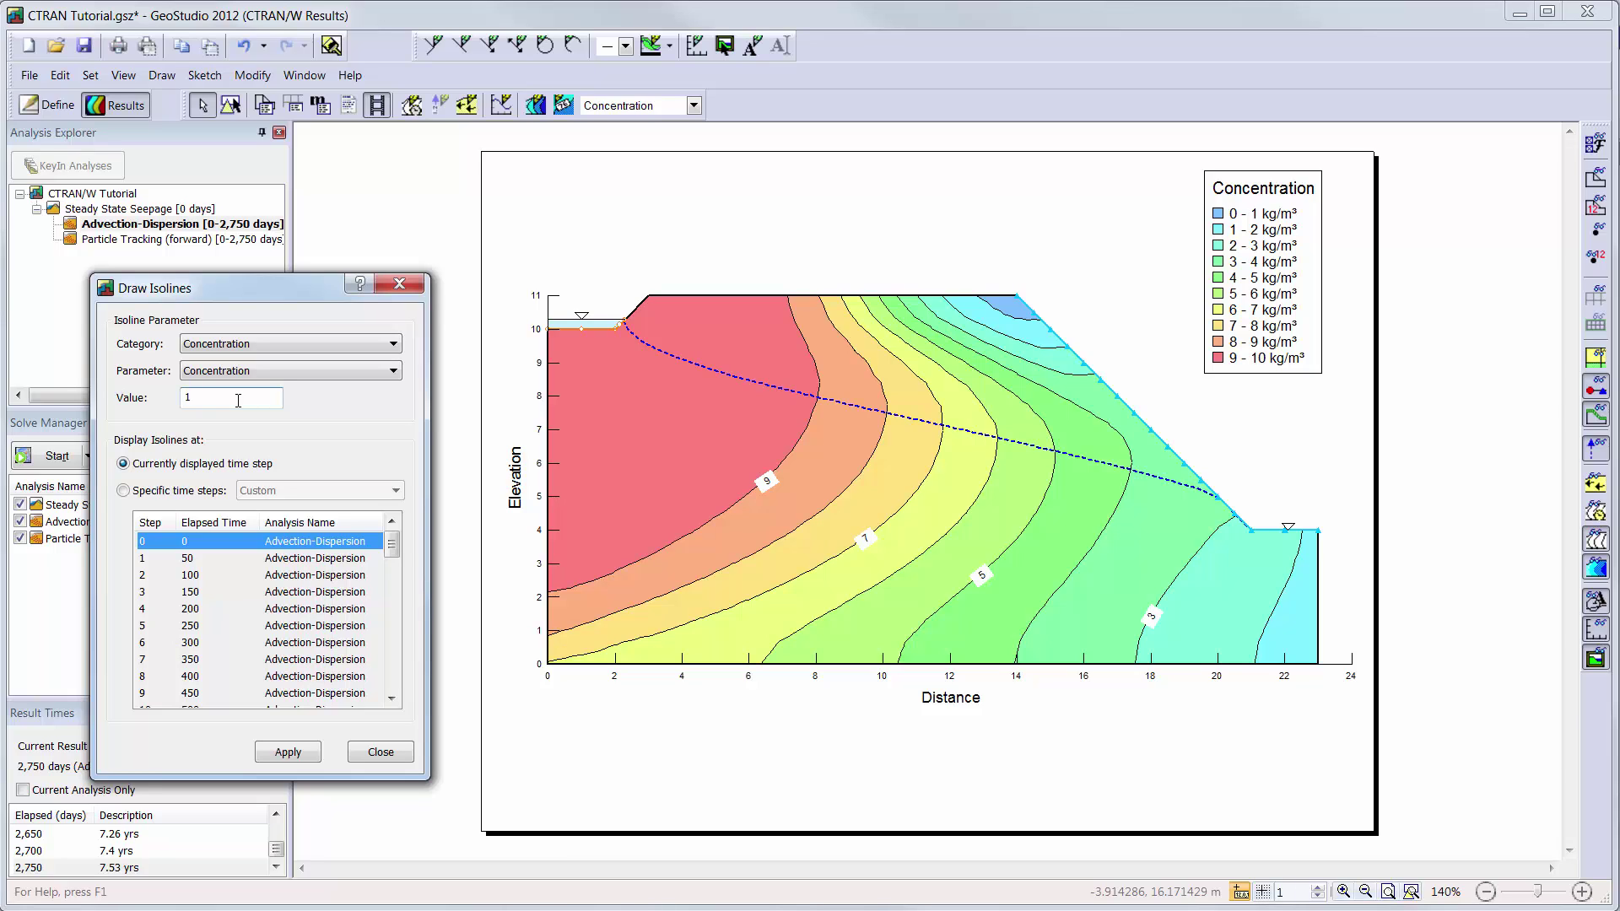
Draw the isolines for time steps 0, 950, 1,350 and 1,950 days
{"action": "left_click", "coordinate": [155, 492]}
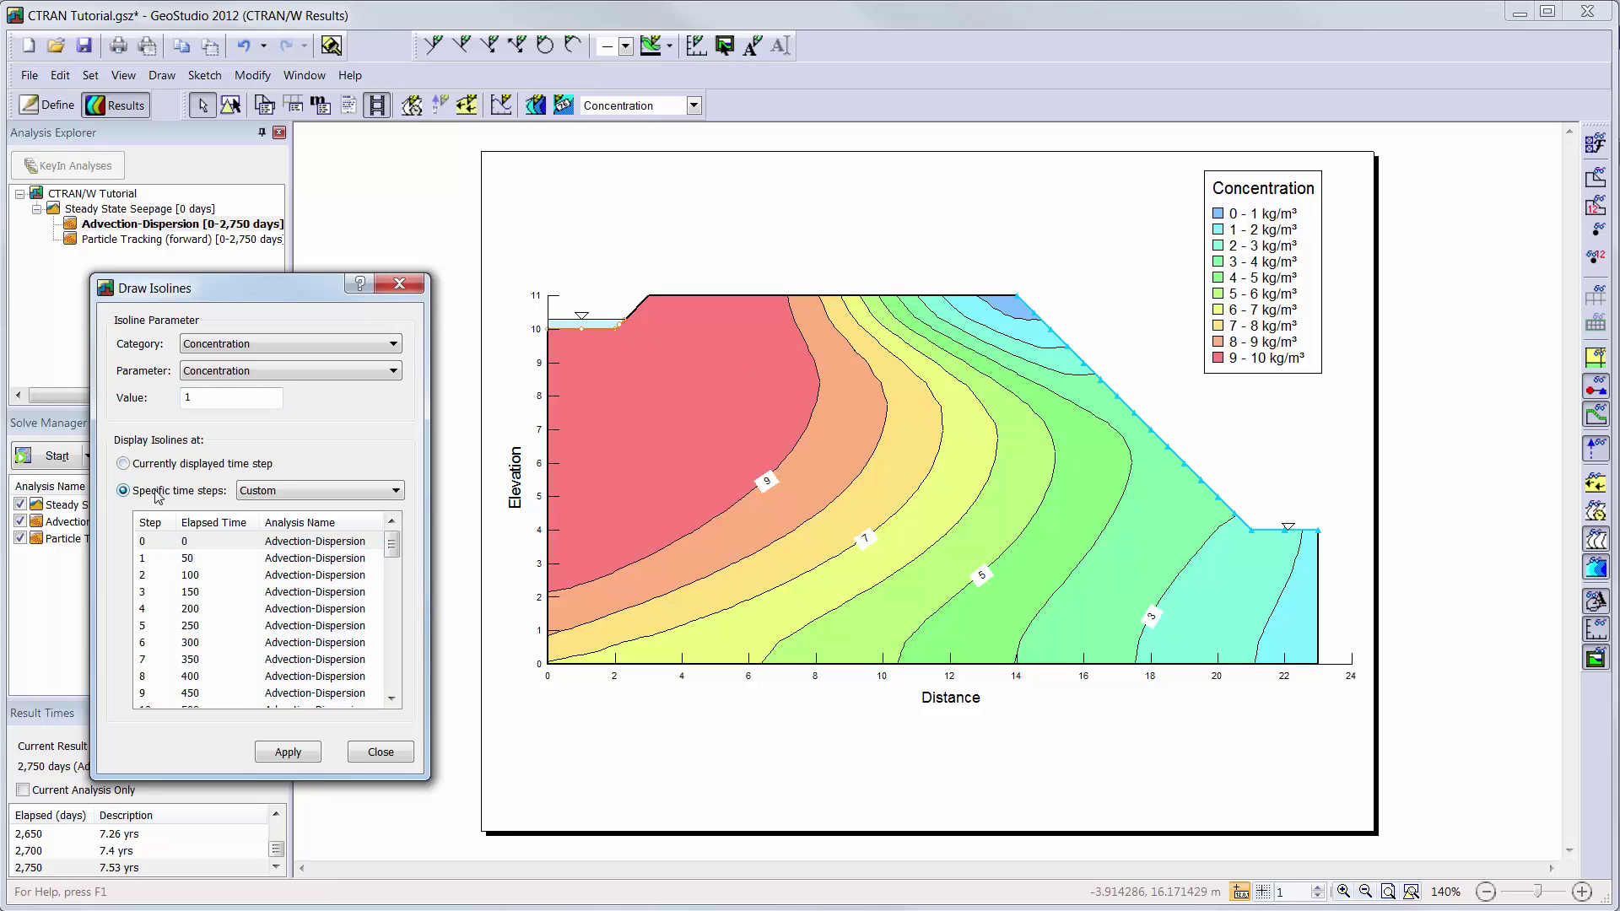
{"action": "left_click", "coordinate": [297, 544]}
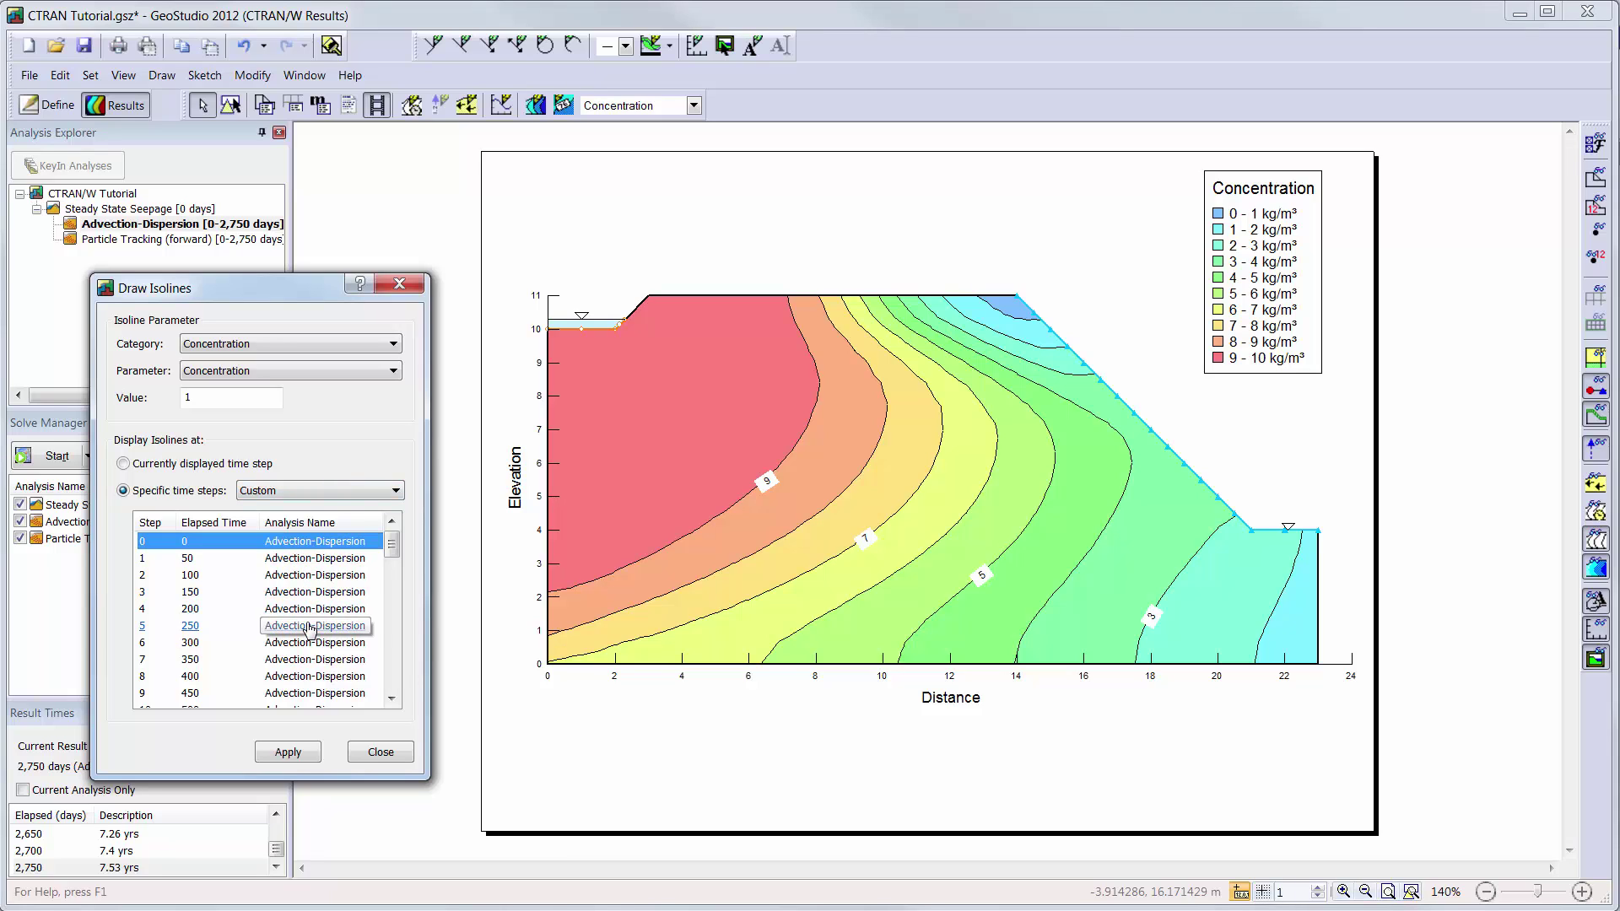
{"action": "scroll", "coordinate": [315, 622], "scroll_direction": "down", "scroll_amount": 3}
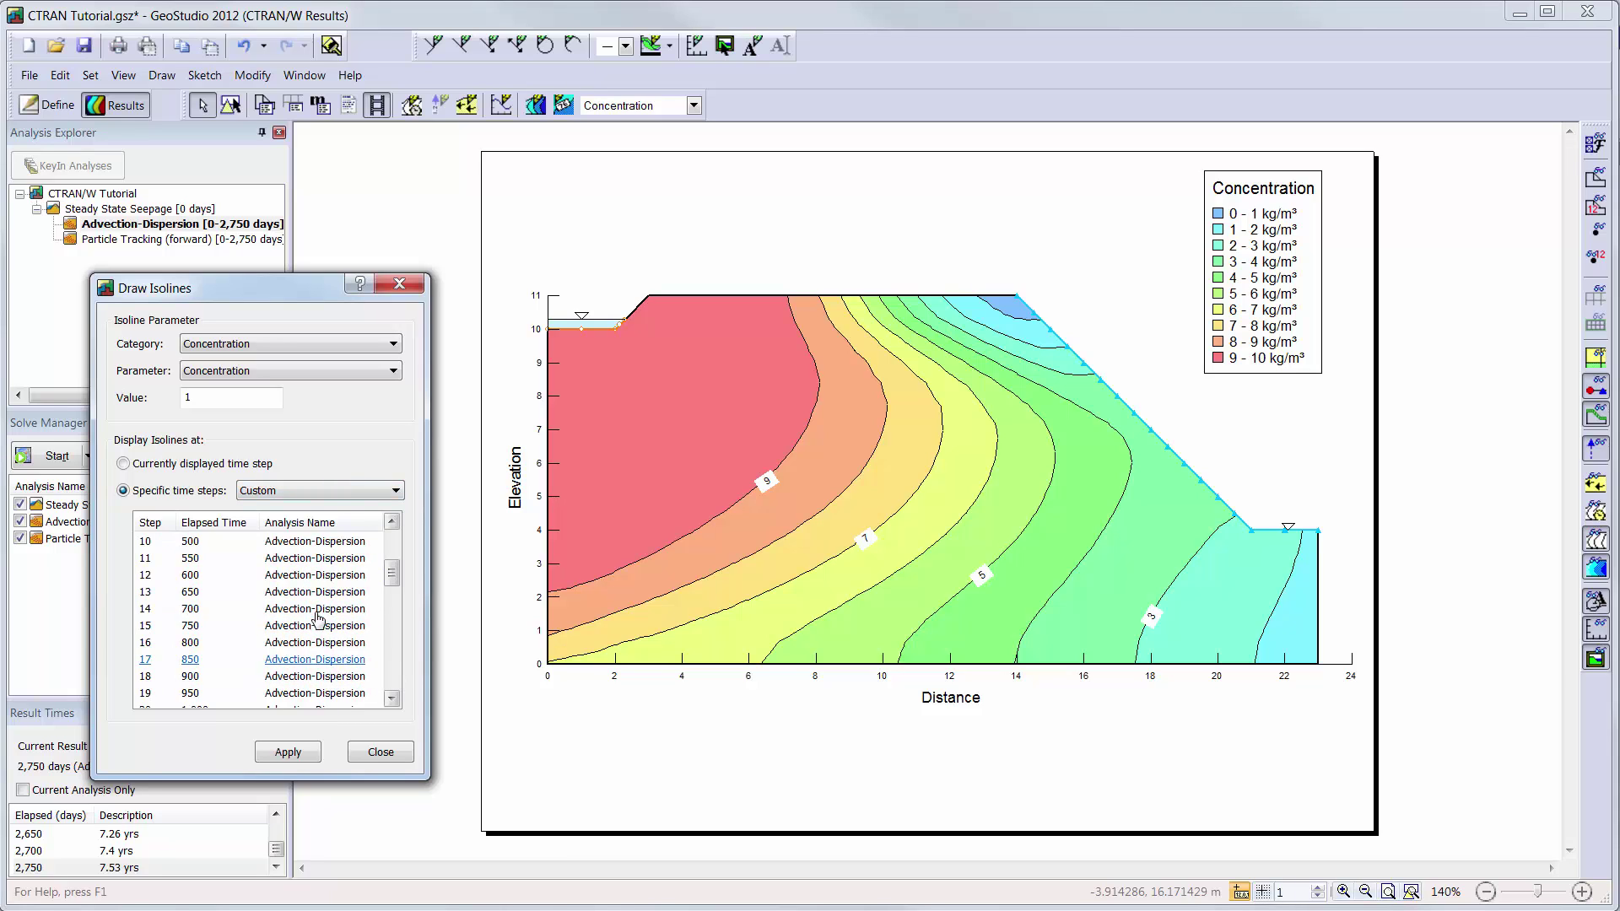
{"action": "left_click", "coordinate": [315, 592], "text": "ctrl"}
{"action": "left_click", "coordinate": [371, 693], "text": "ctrl"}
{"action": "left_click", "coordinate": [393, 679]}
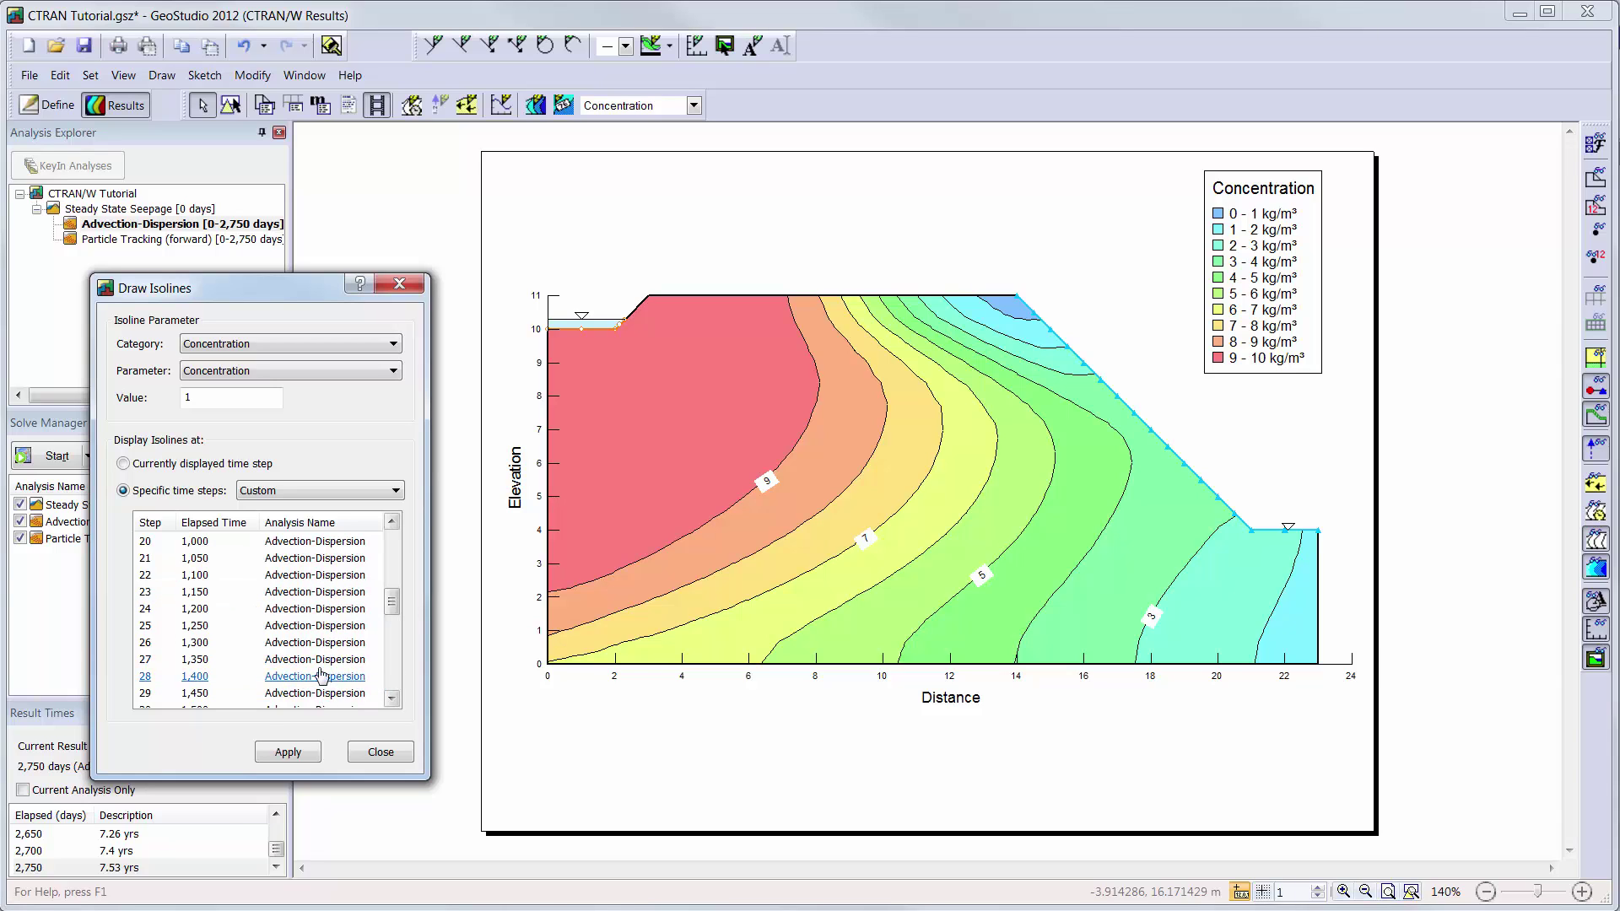
{"action": "left_click", "coordinate": [320, 659], "text": "ctrl"}
{"action": "left_click", "coordinate": [395, 689]}
{"action": "left_click", "coordinate": [355, 693], "text": "ctrl"}
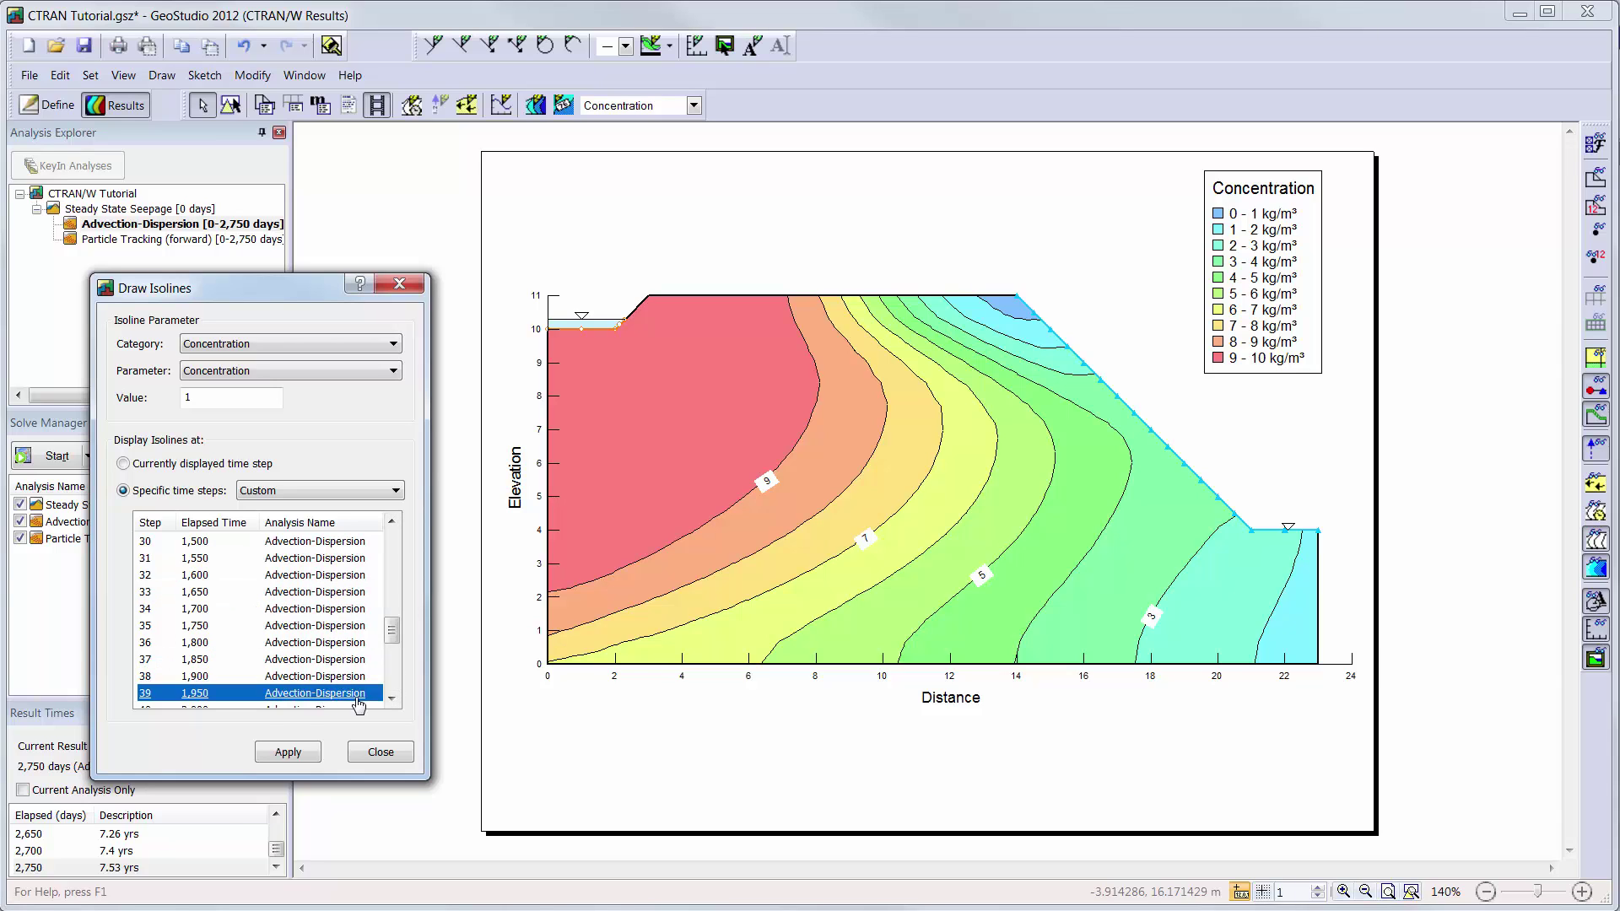
{"action": "left_click", "coordinate": [304, 756]}
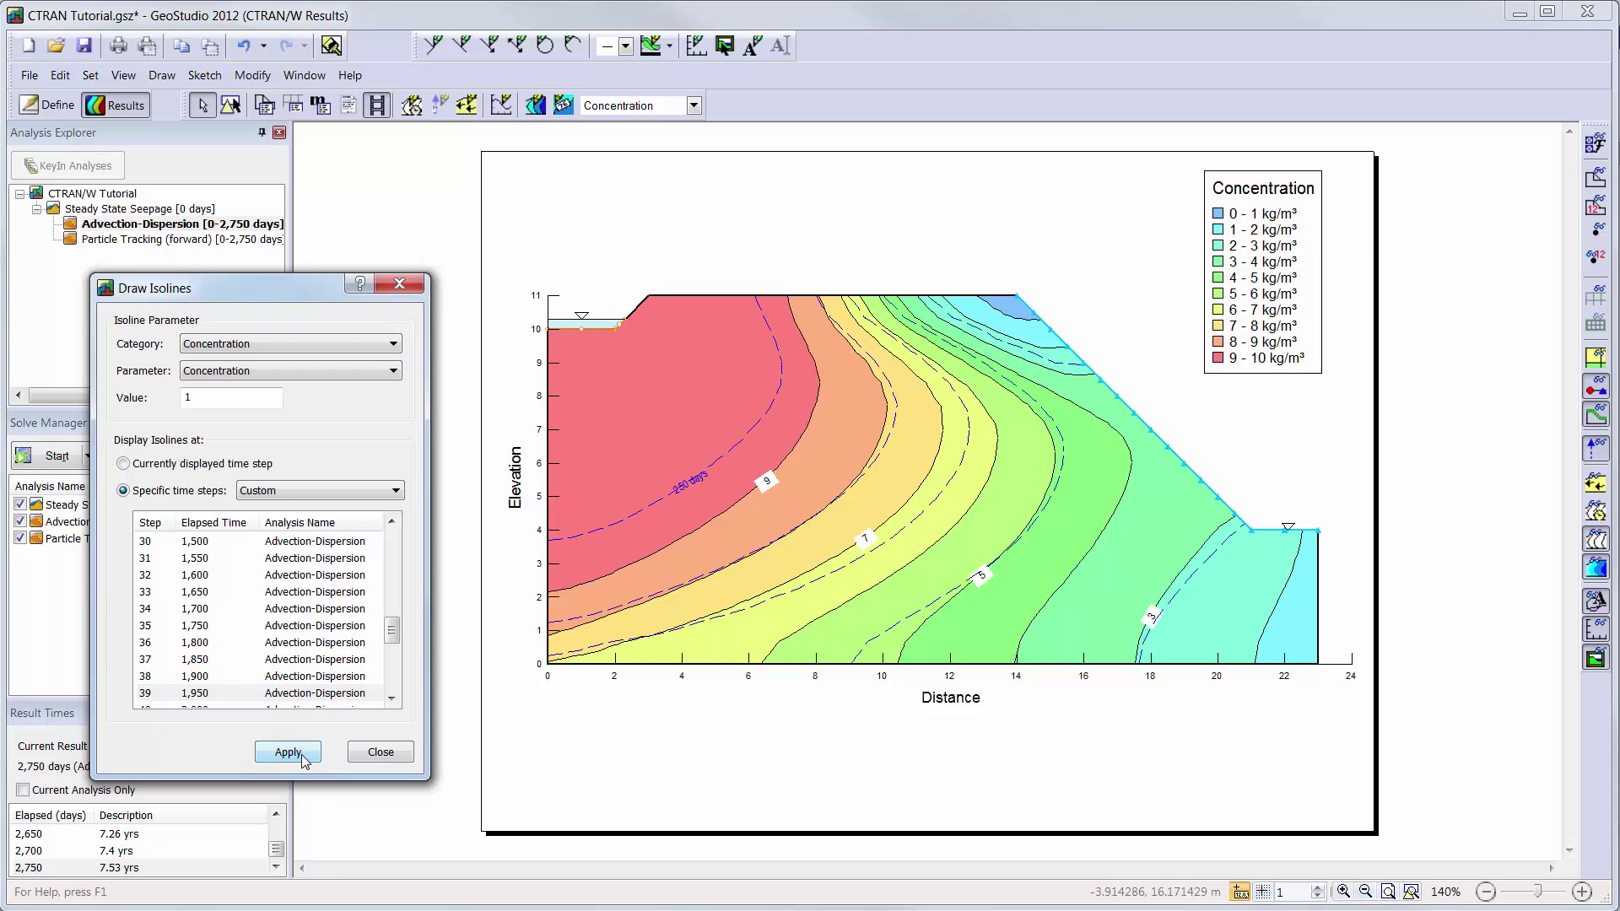
{"action": "left_click", "coordinate": [400, 287]}
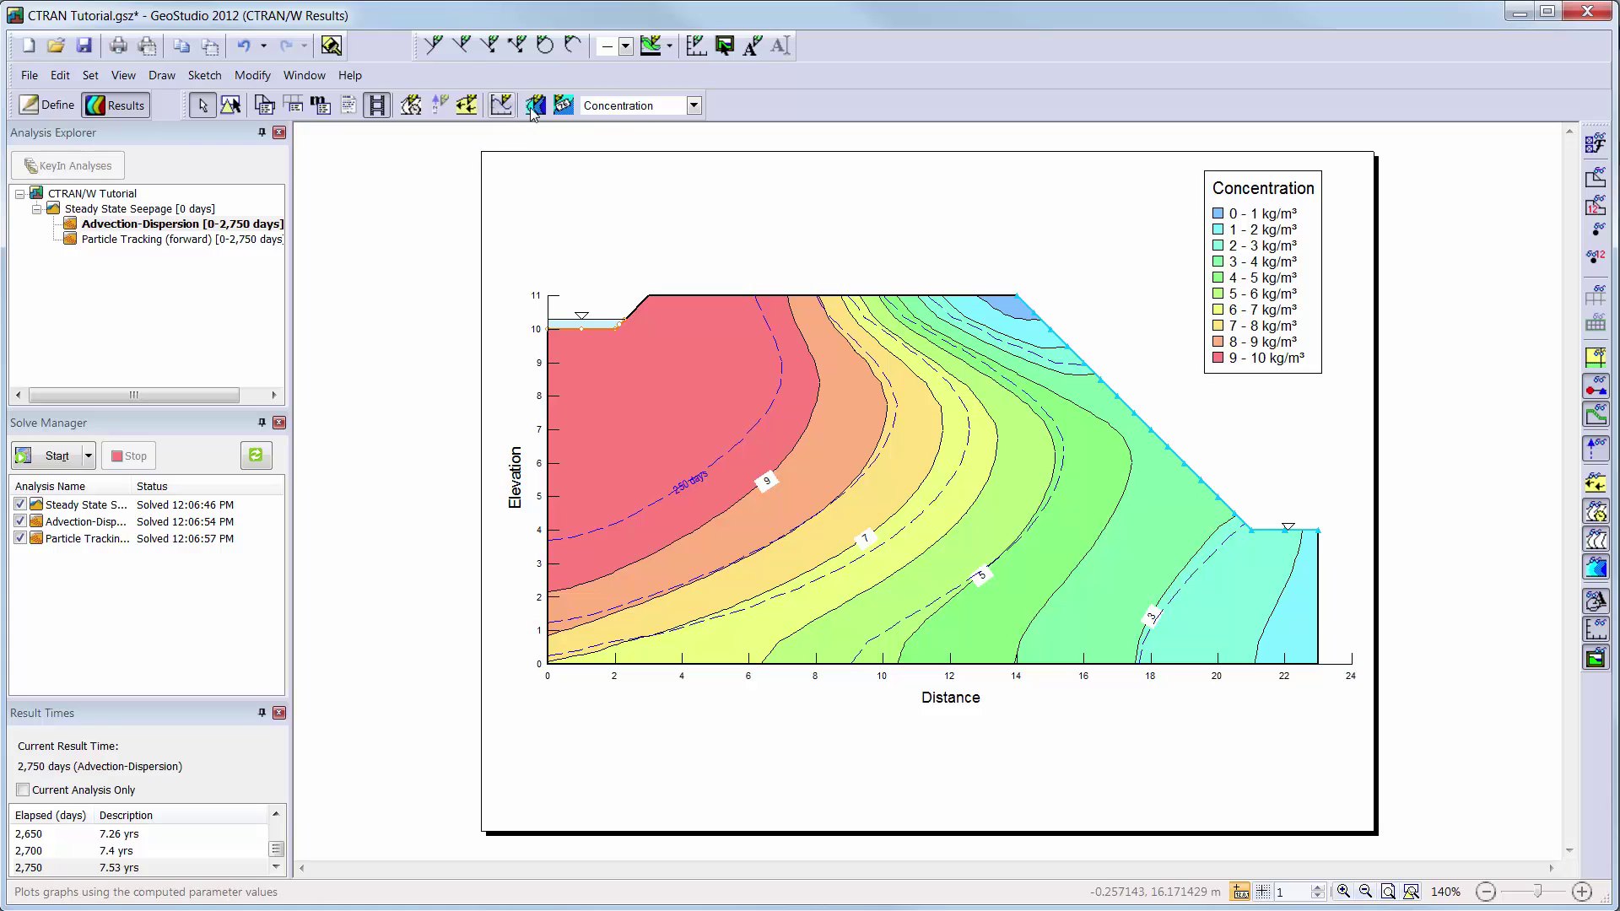
Label the 8 contour and the dashed isolines with their times, such as 3.7 and 5.34 yrs
{"action": "left_click", "coordinate": [563, 107]}
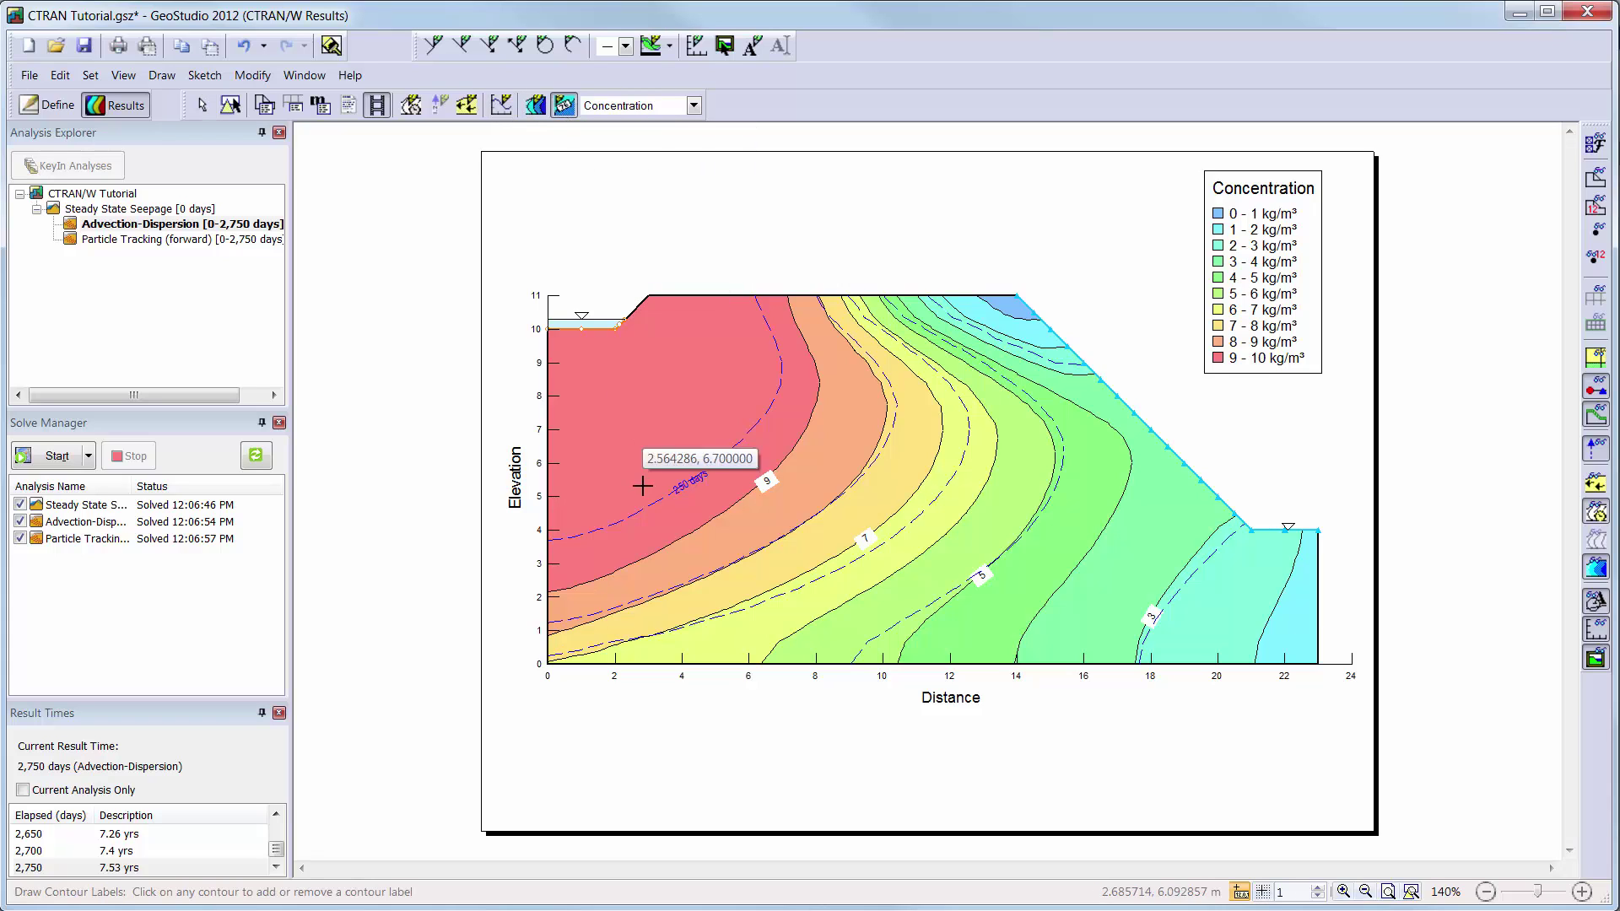
{"action": "left_click", "coordinate": [691, 579]}
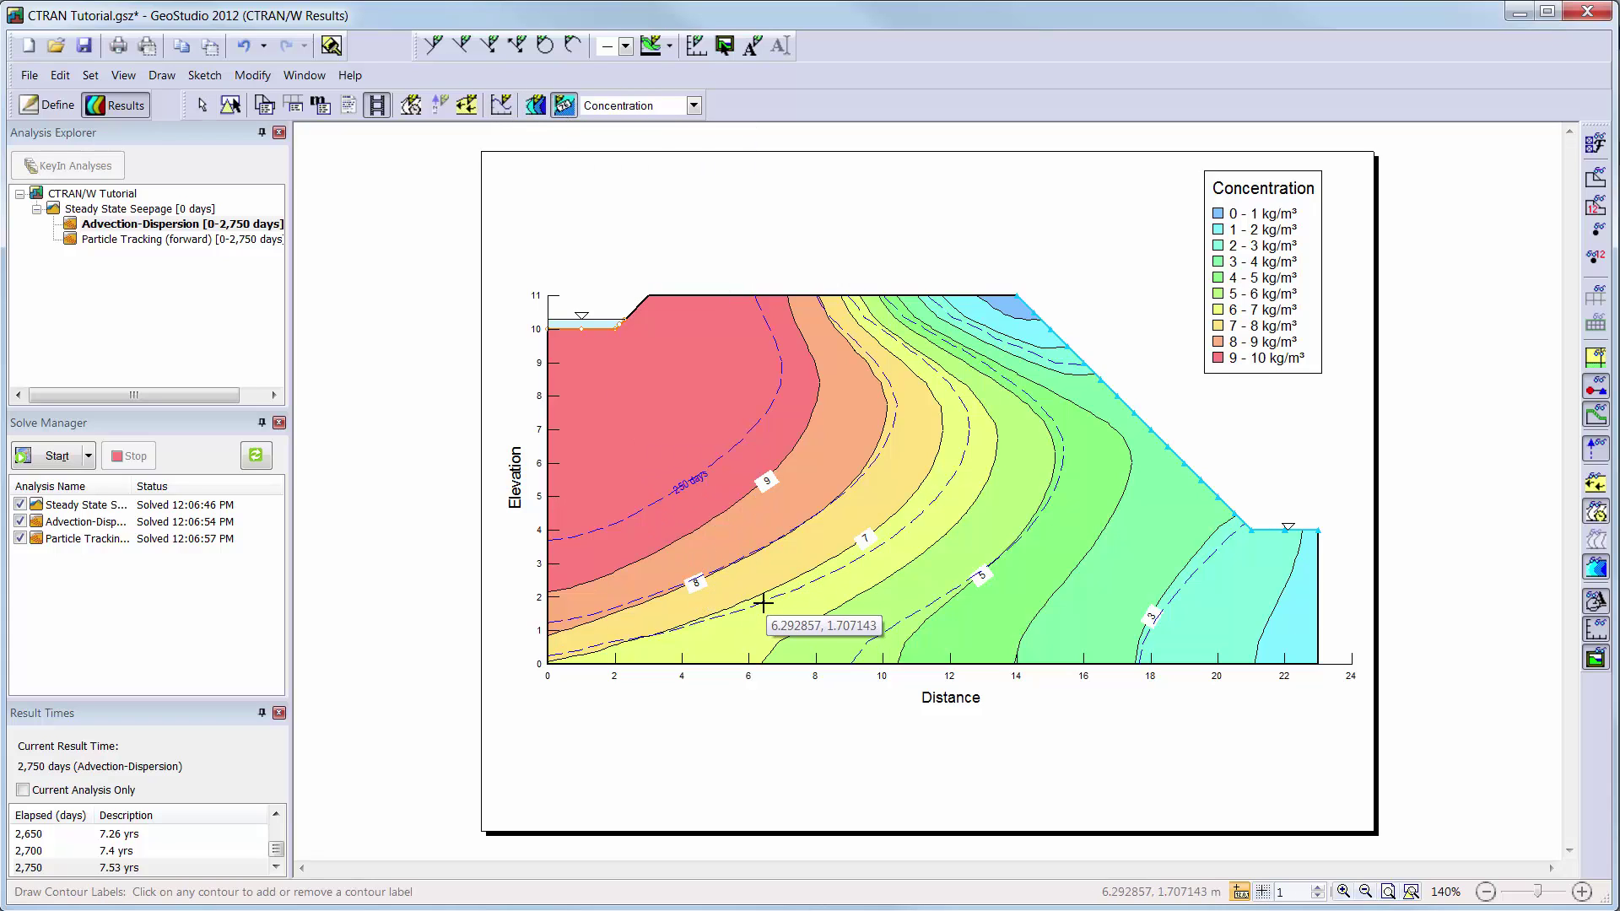
{"action": "left_click", "coordinate": [762, 597]}
{"action": "left_click", "coordinate": [893, 623]}
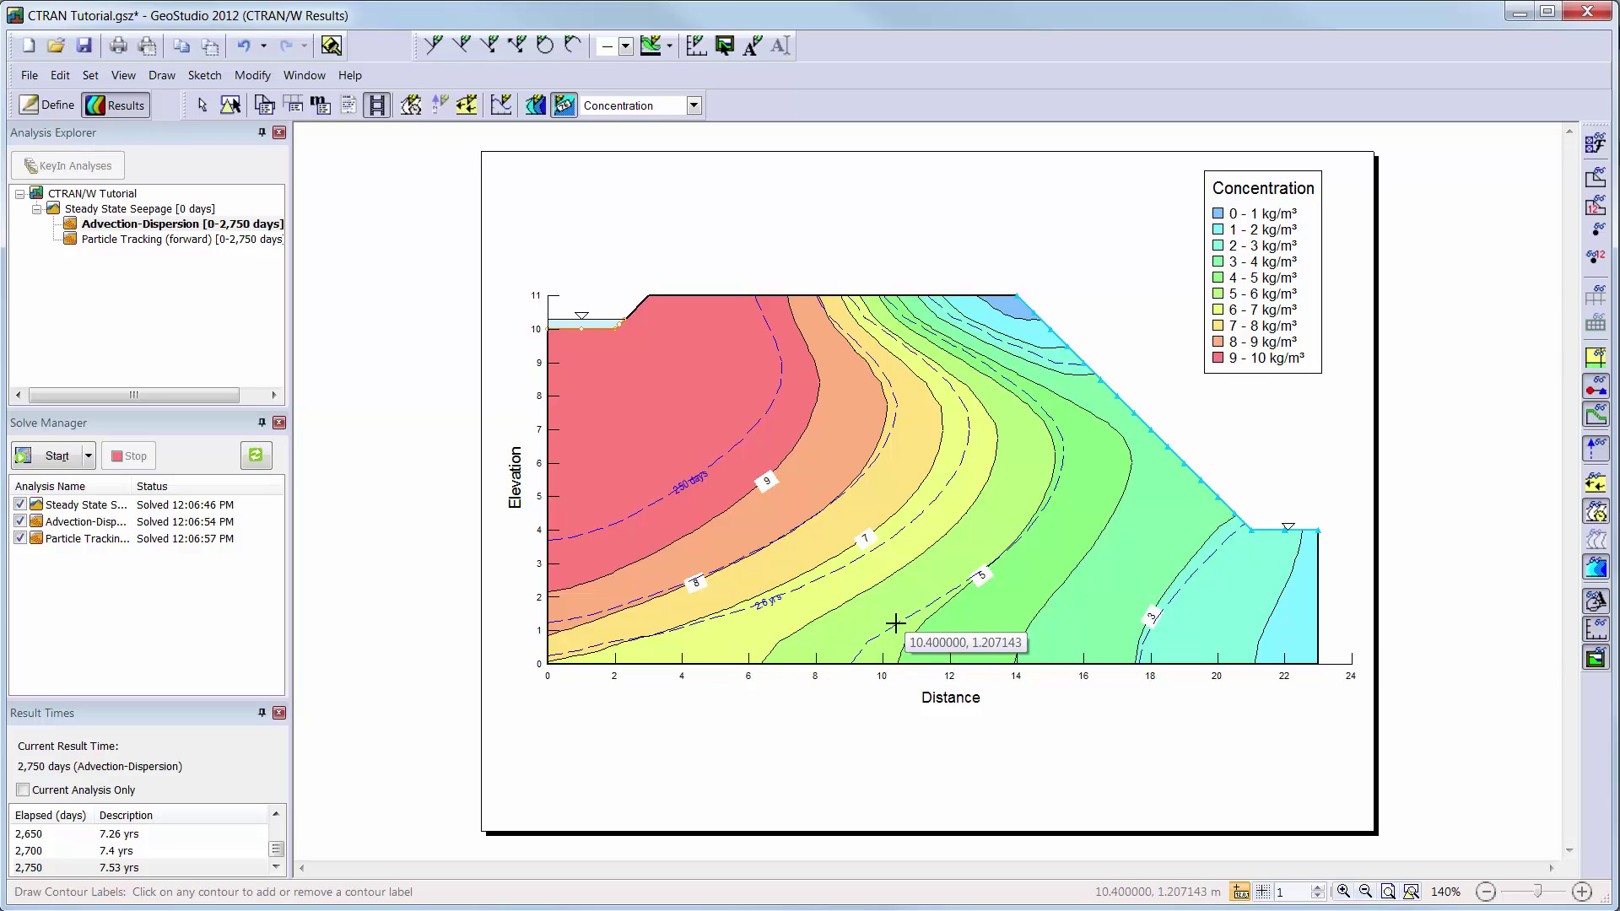
{"action": "left_click", "coordinate": [1191, 568]}
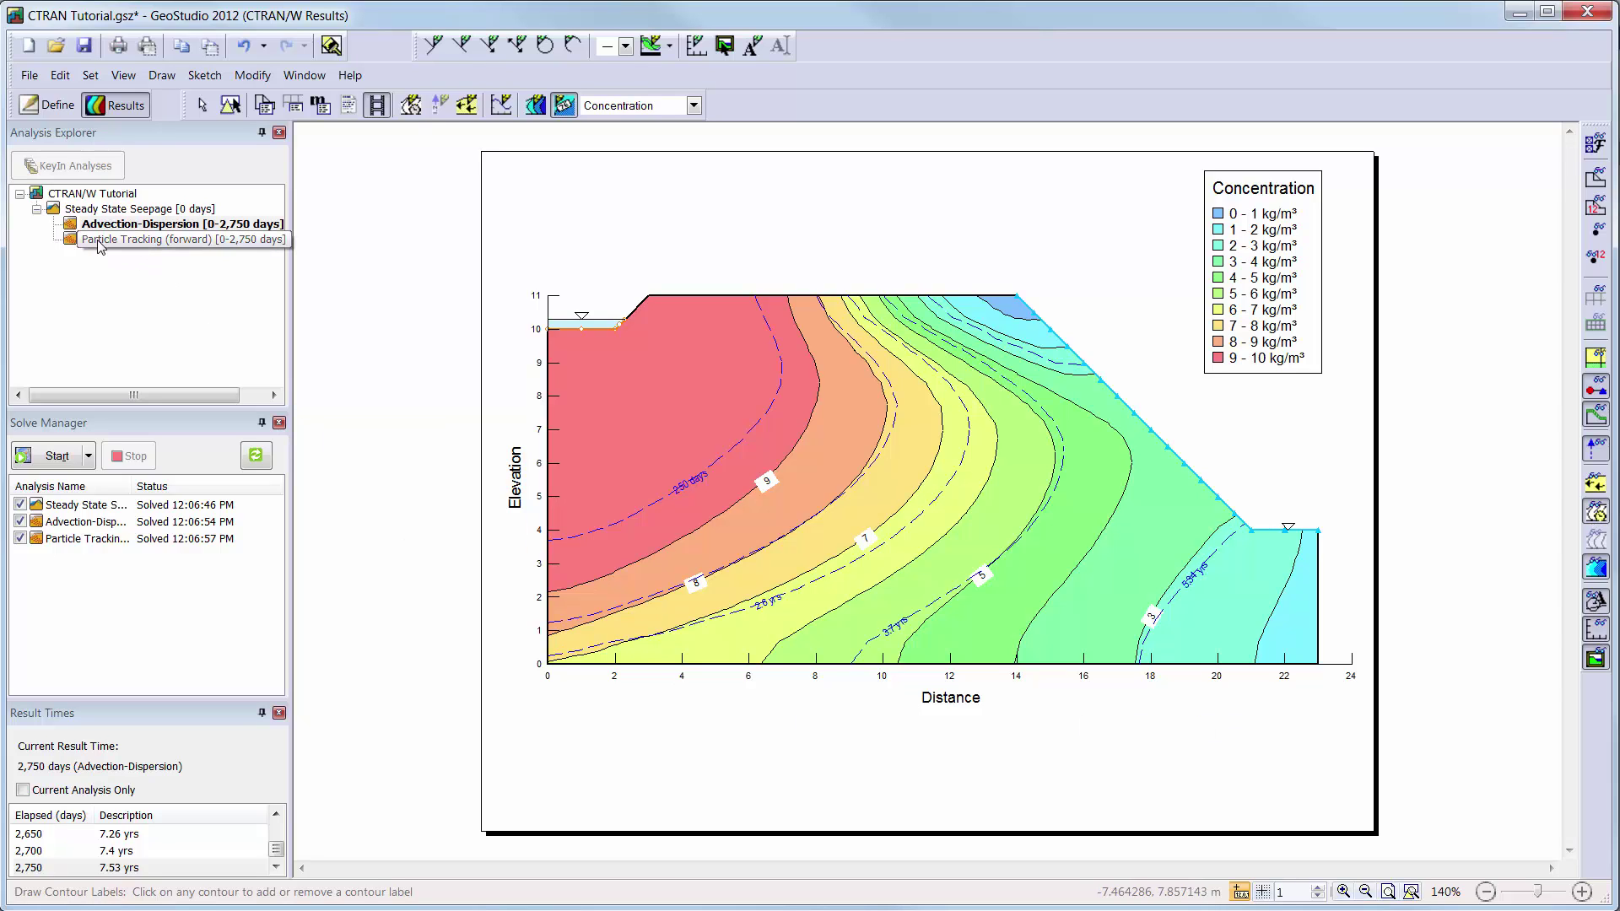
{"action": "key", "text": "Escape"}
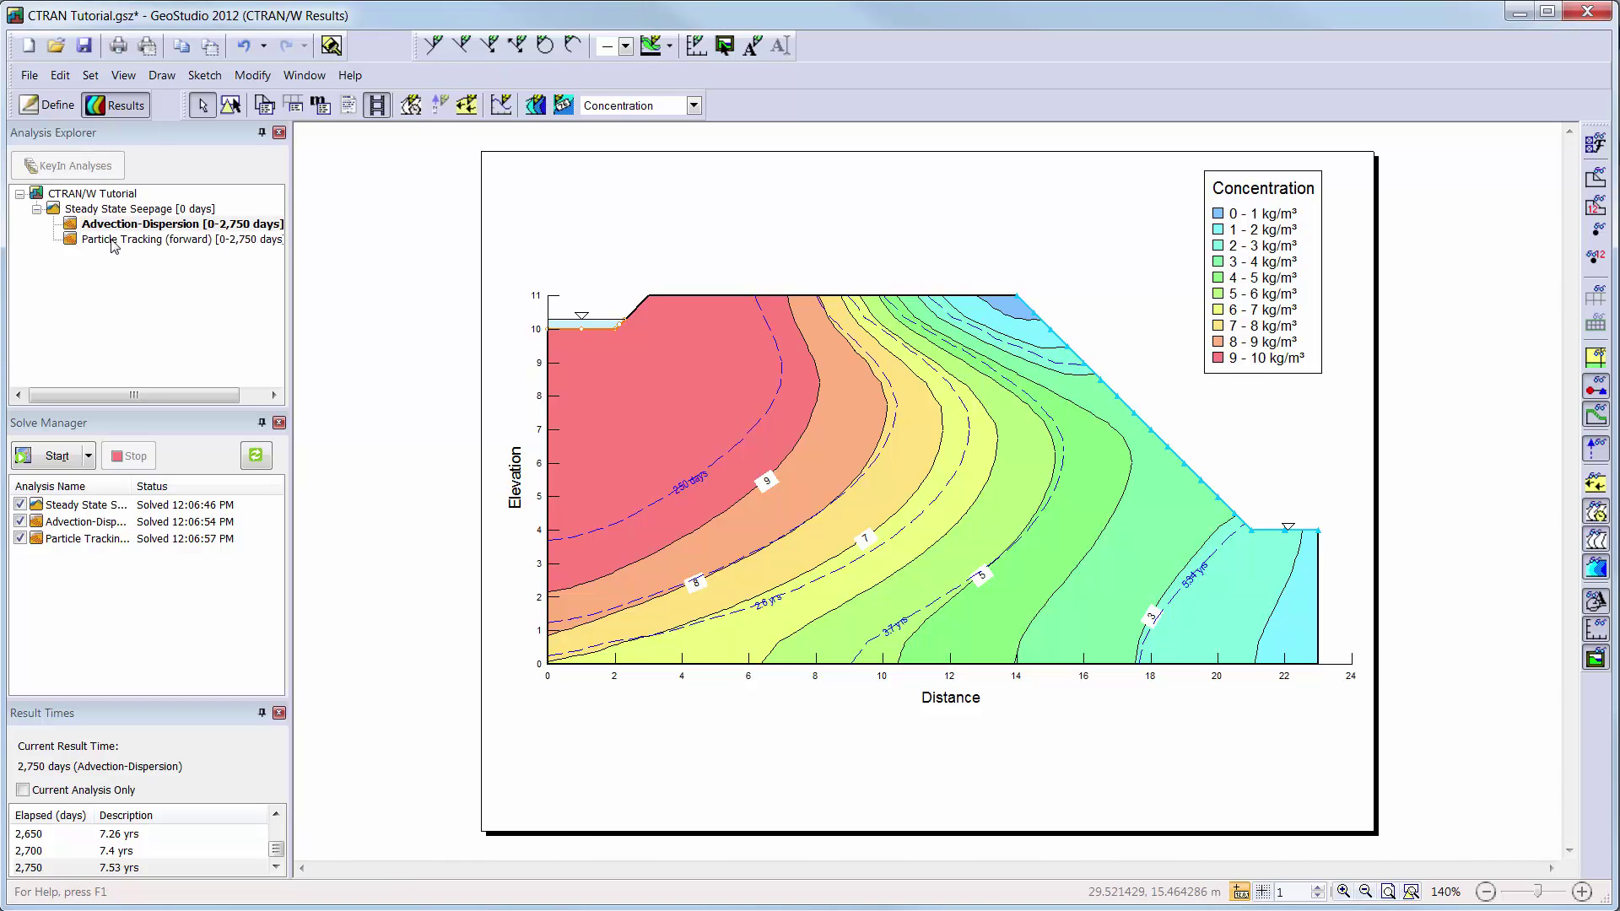
Select Particle Tracking, expand the Result Times list, and display the particle paths at 2,750 days
{"action": "left_click", "coordinate": [114, 240]}
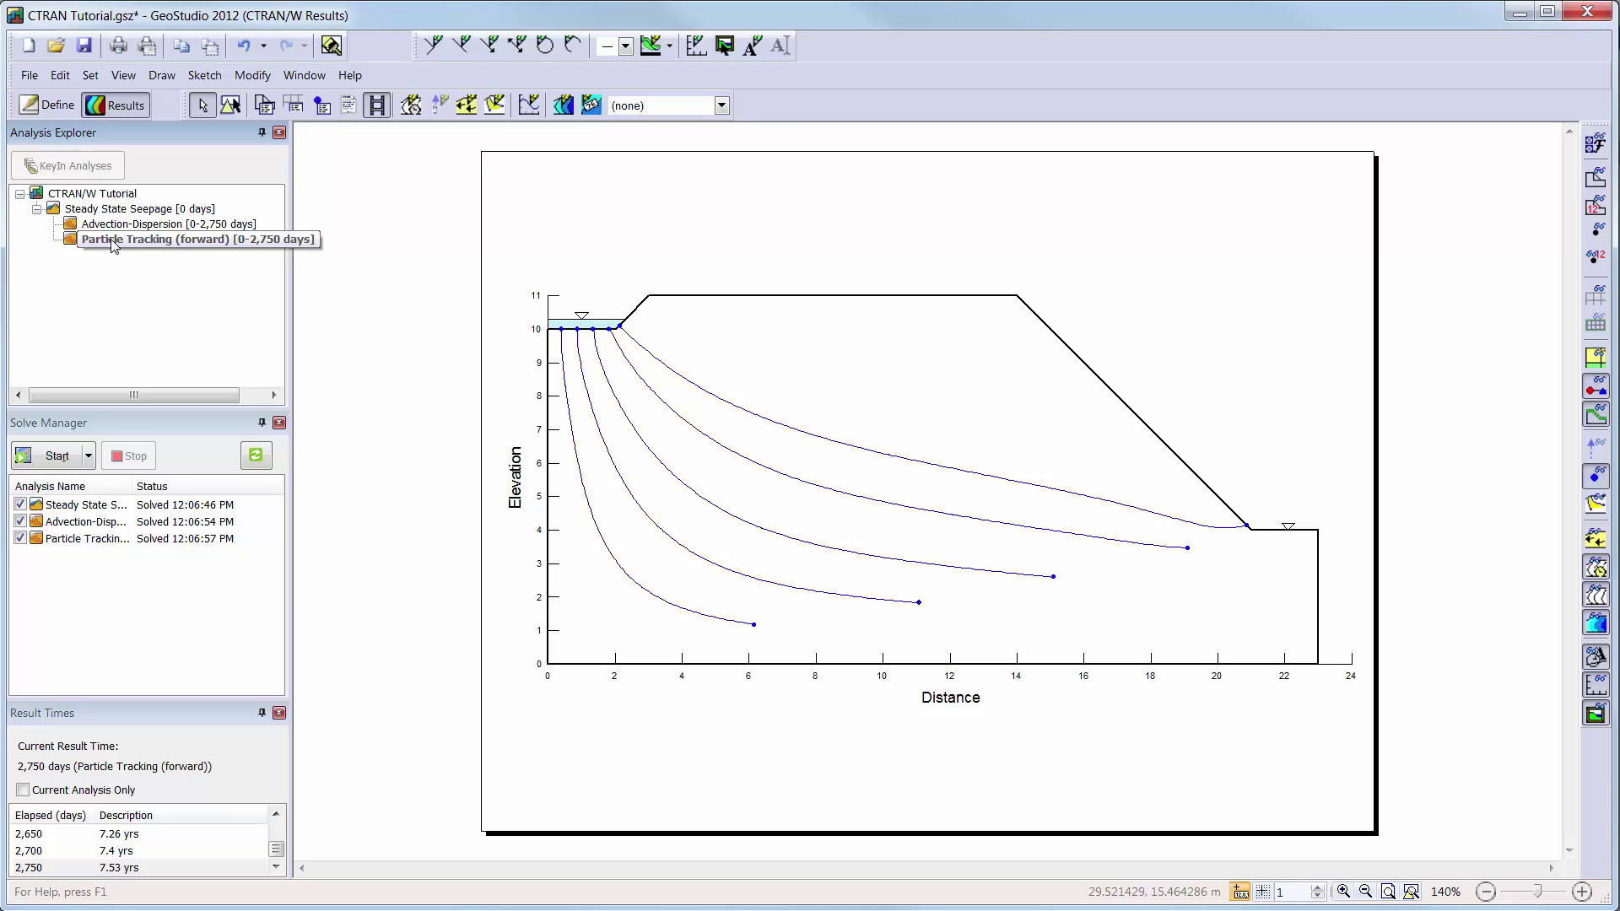
{"action": "left_click", "coordinate": [114, 242]}
{"action": "left_click_drag", "start_coordinate": [219, 701], "coordinate": [208, 577]}
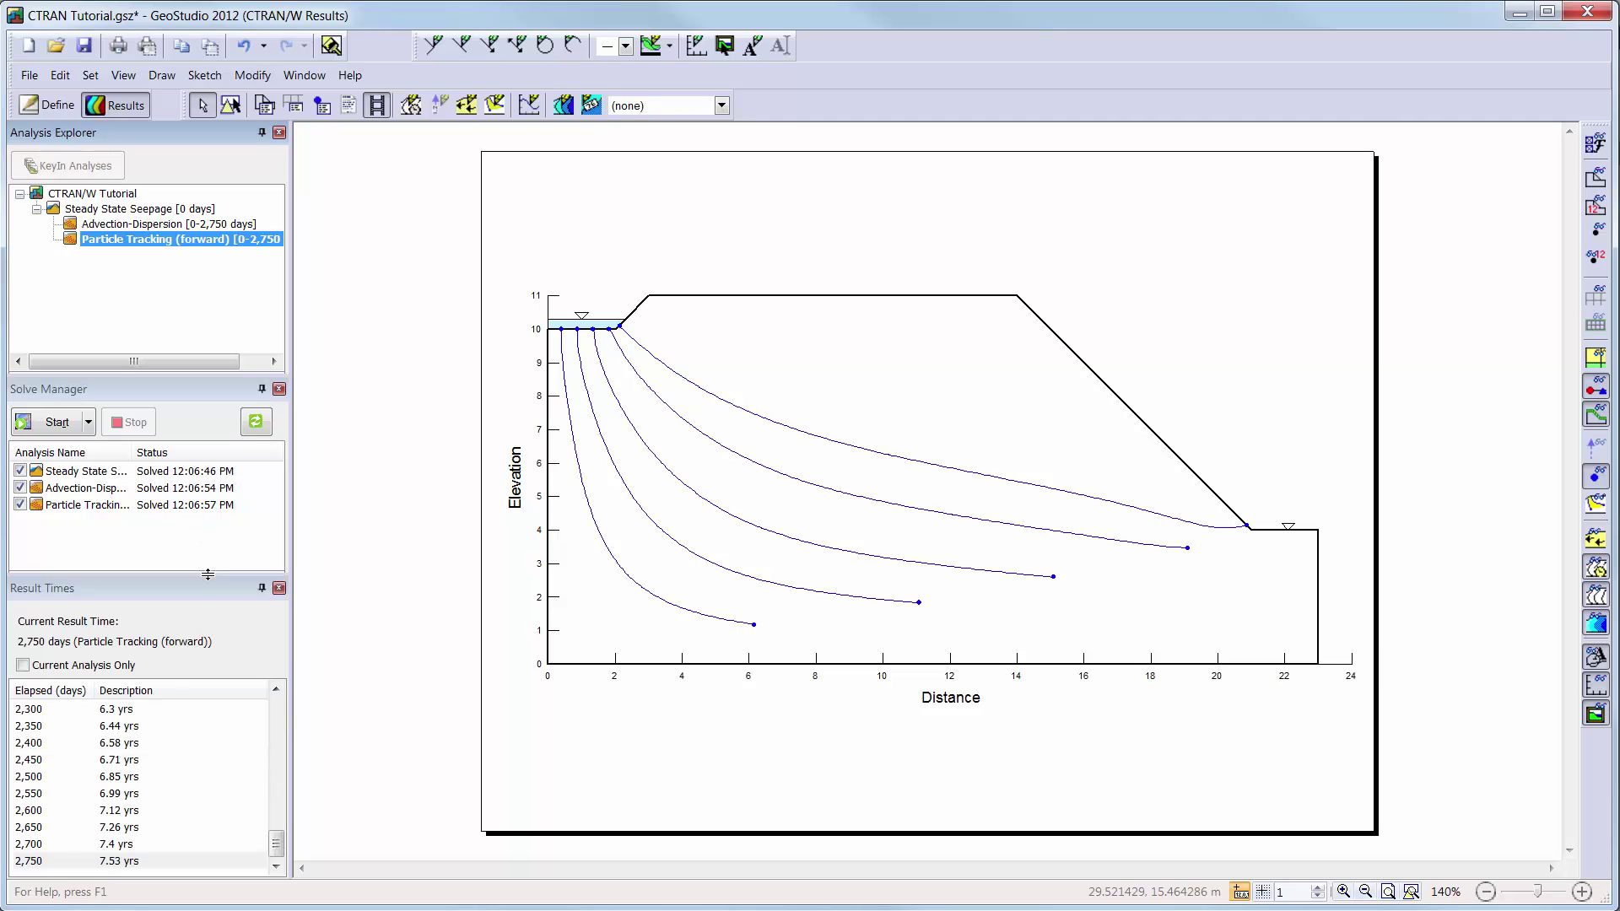
{"action": "left_click", "coordinate": [119, 759]}
{"action": "left_click", "coordinate": [118, 710]}
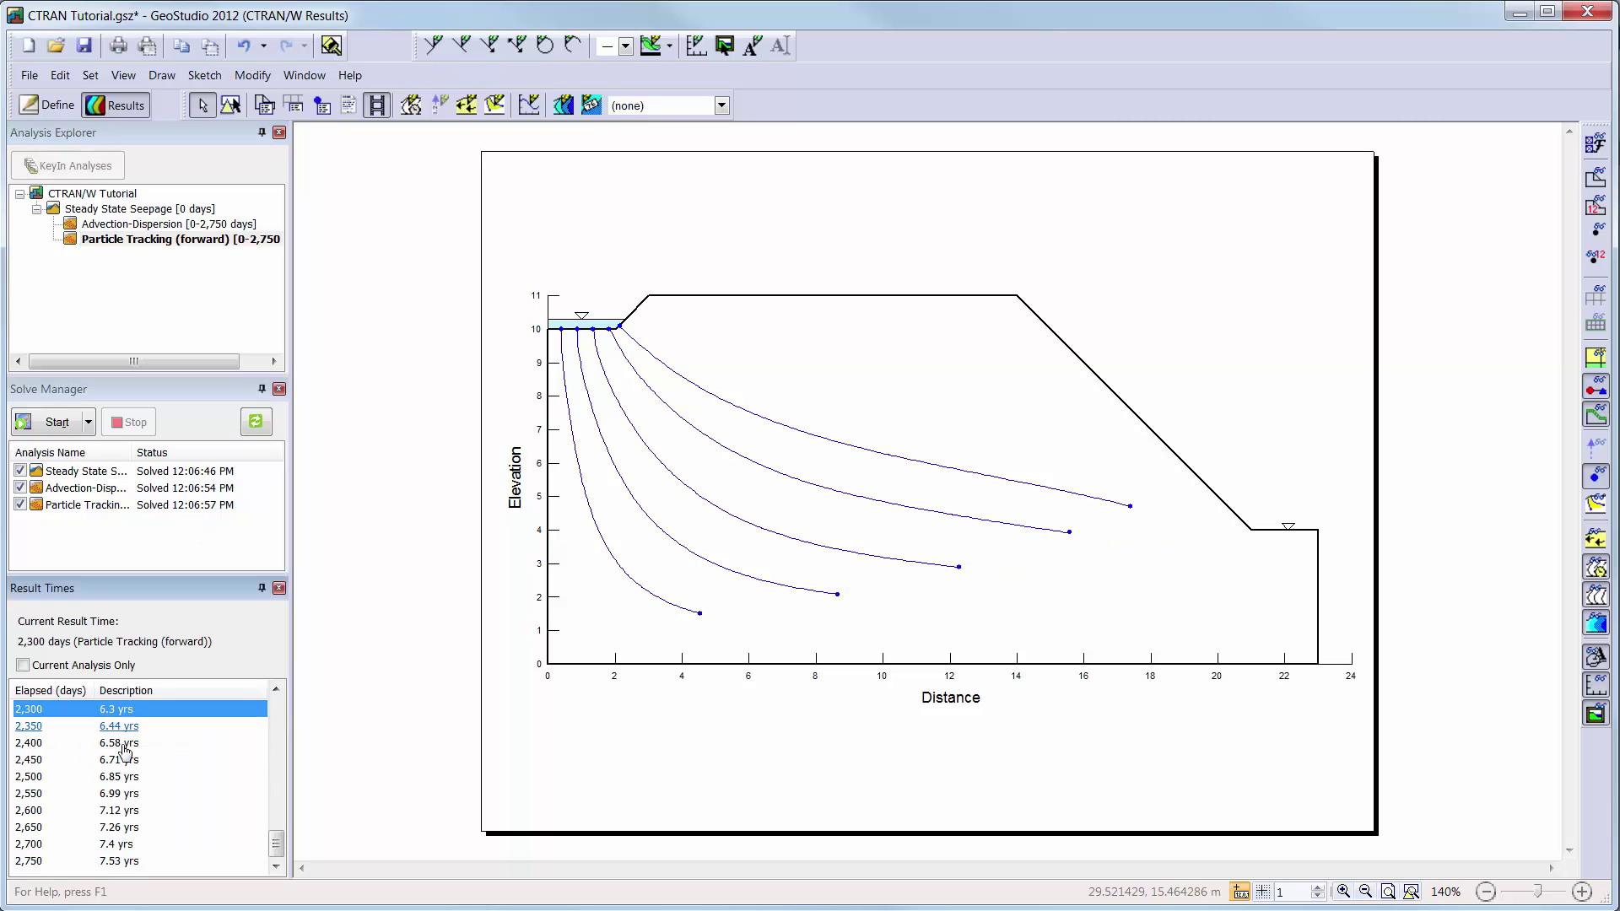
{"action": "left_click", "coordinate": [133, 862]}
{"action": "left_click", "coordinate": [133, 863]}
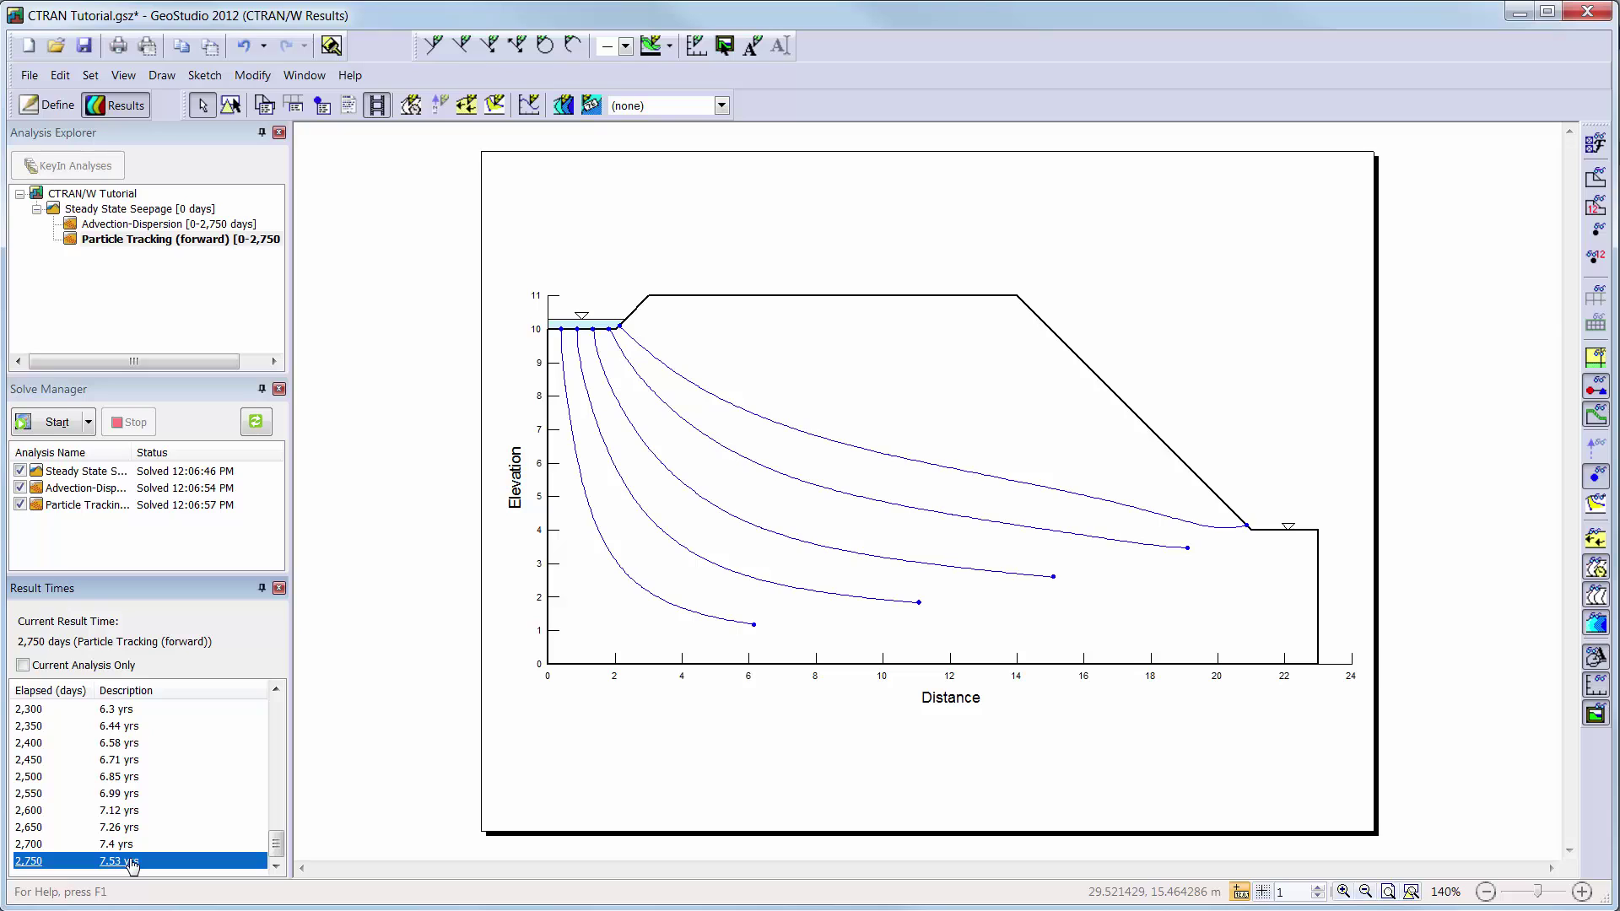
Shade yellow between the five particle paths, working from the top path to the bottom one
{"action": "left_click", "coordinate": [496, 105]}
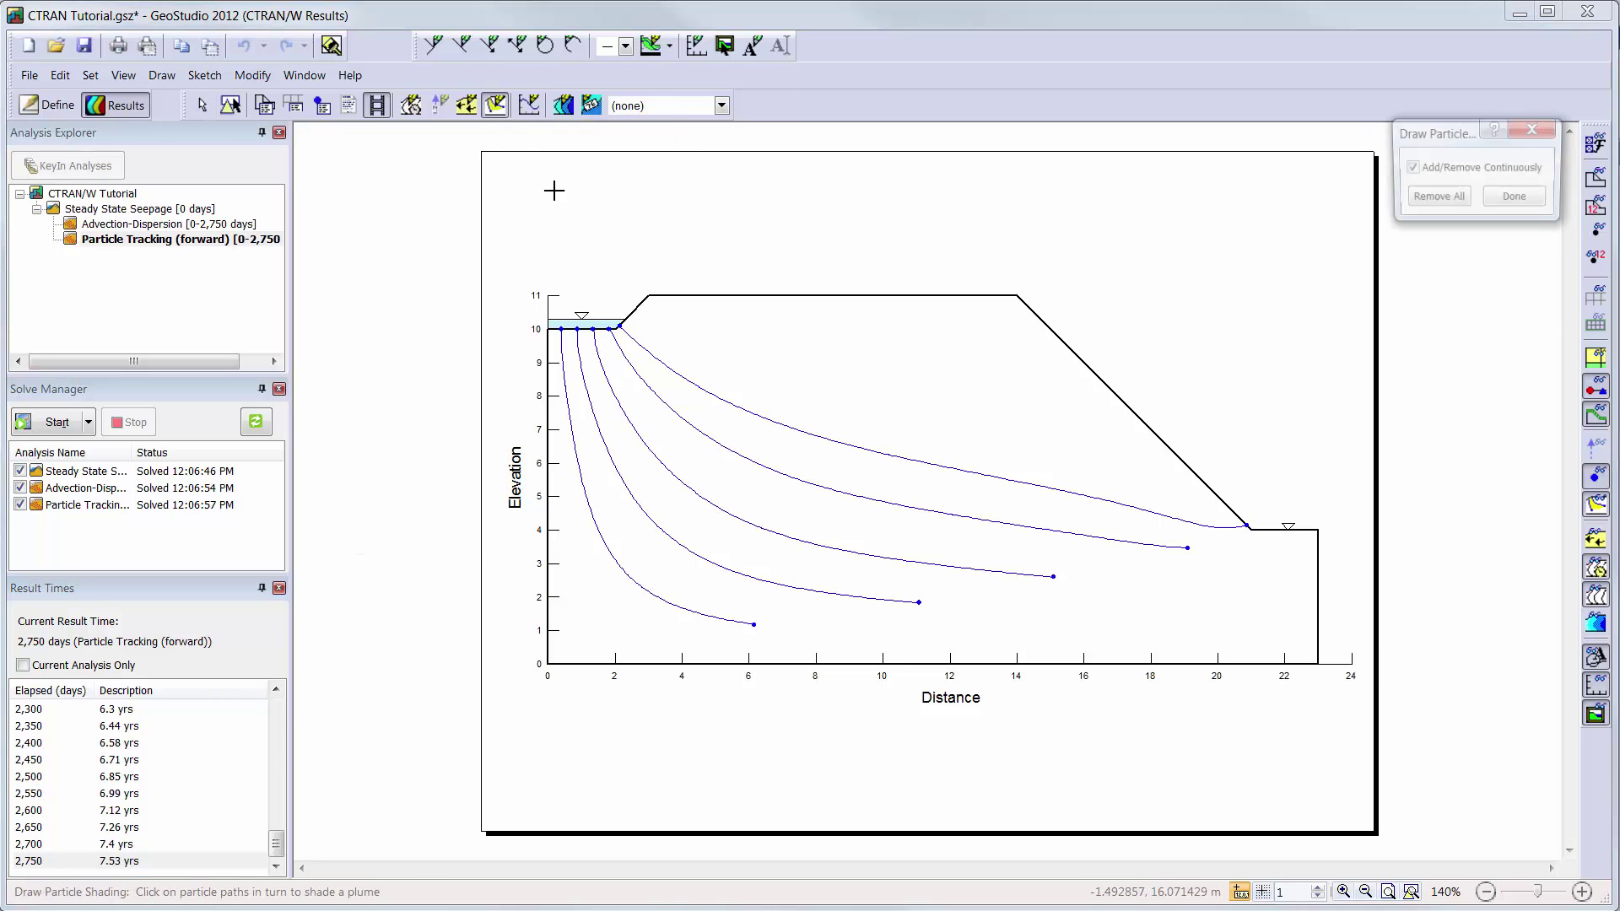
{"action": "left_click", "coordinate": [1243, 528]}
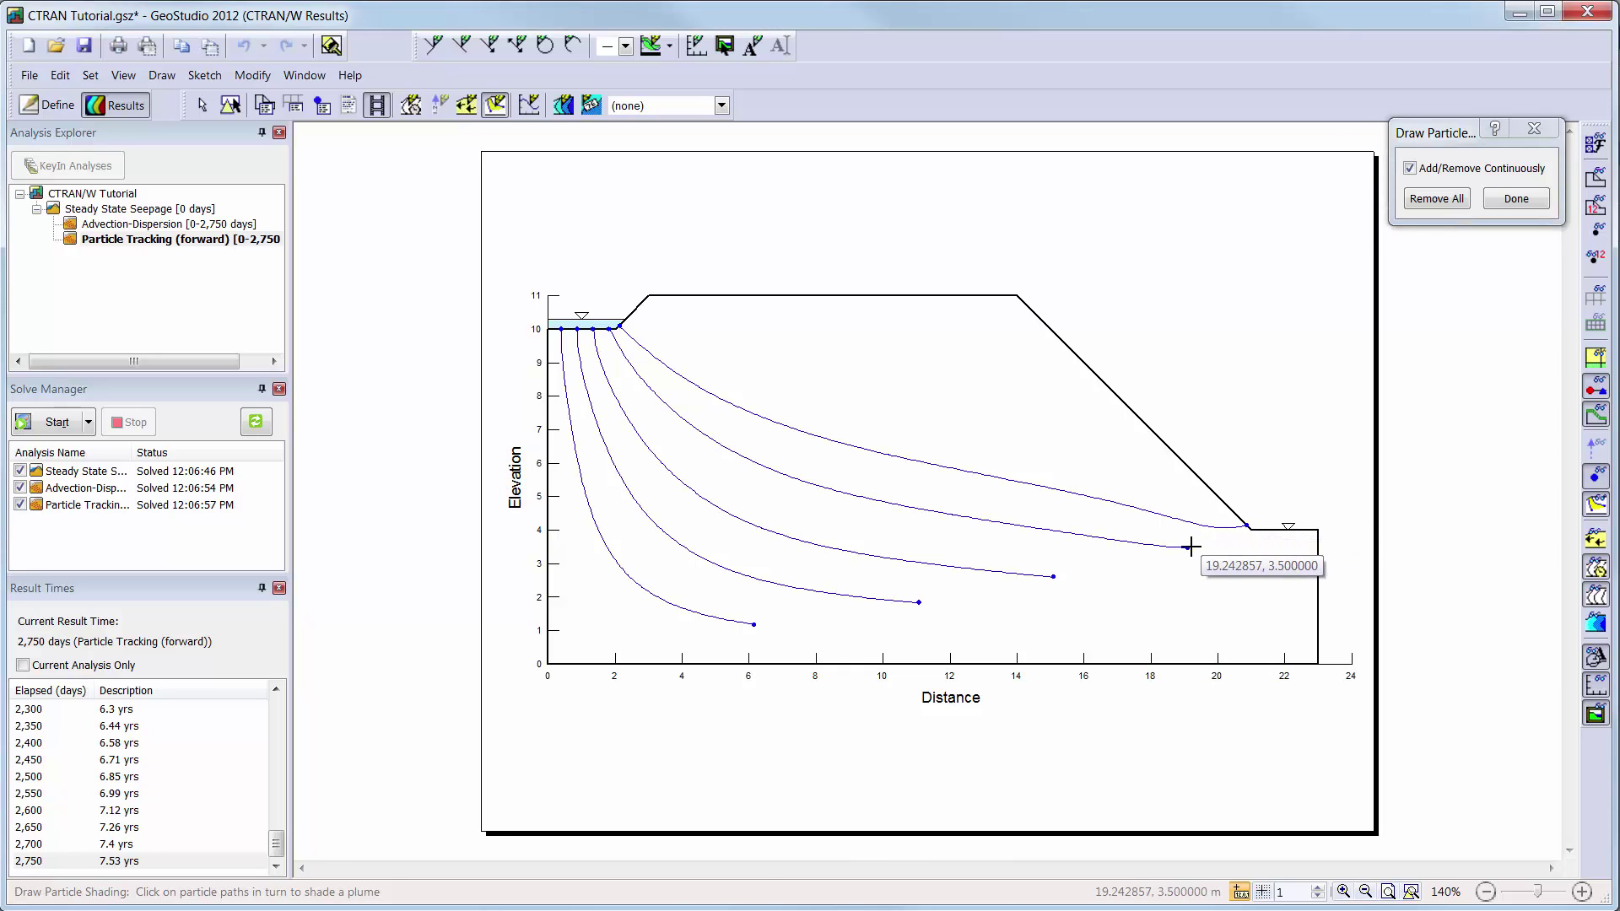
{"action": "left_click", "coordinate": [1189, 548]}
{"action": "left_click", "coordinate": [1052, 579]}
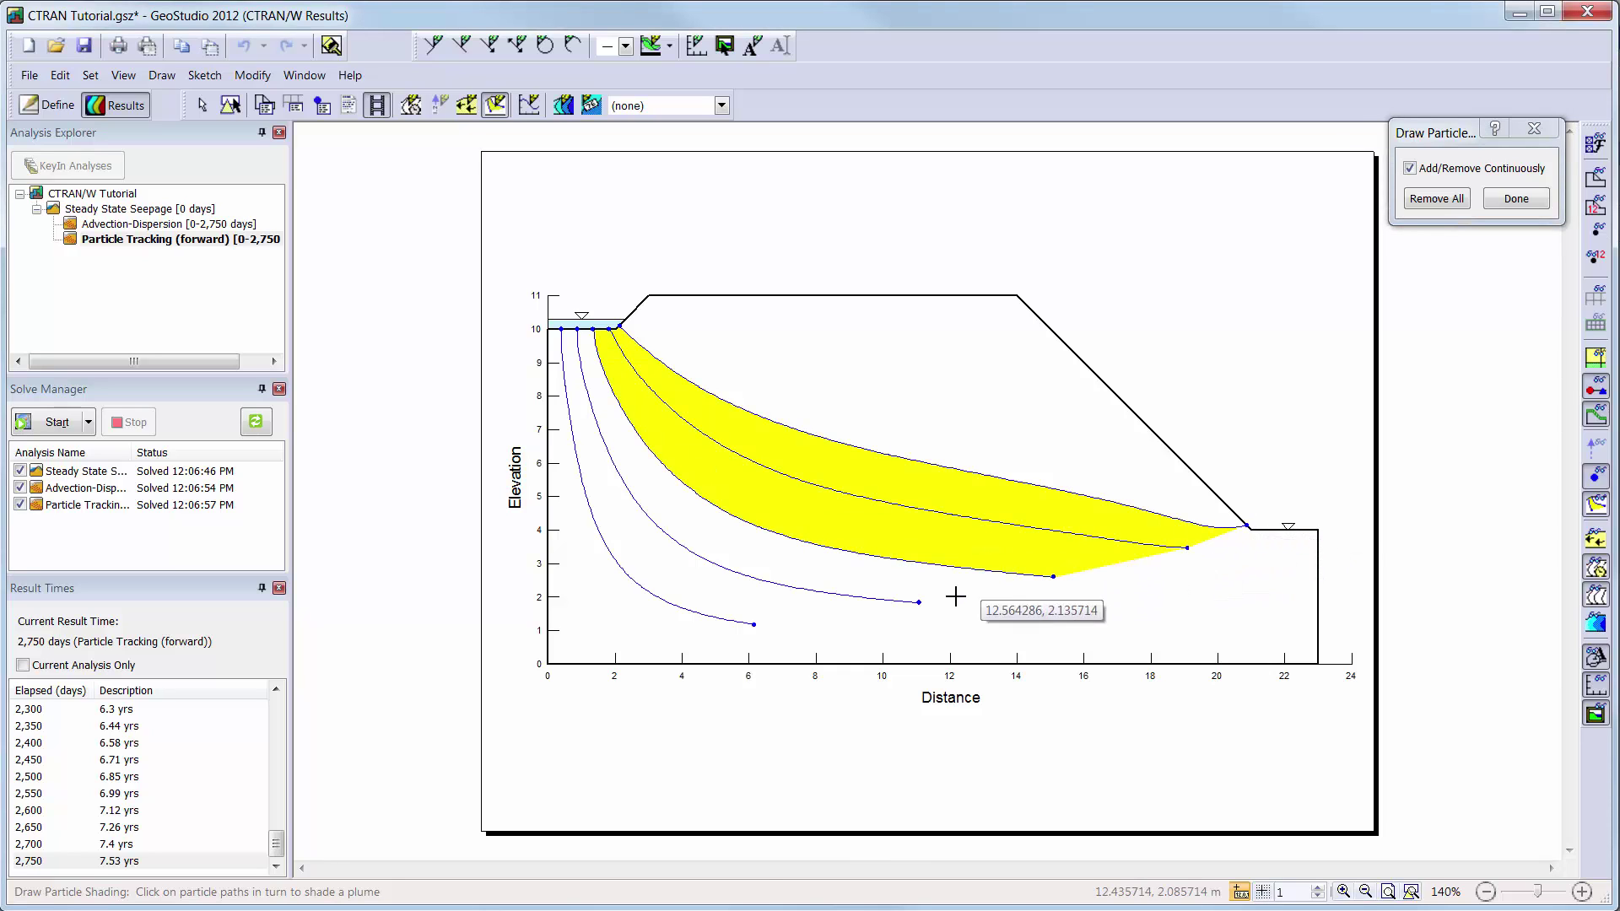
{"action": "left_click", "coordinate": [919, 602]}
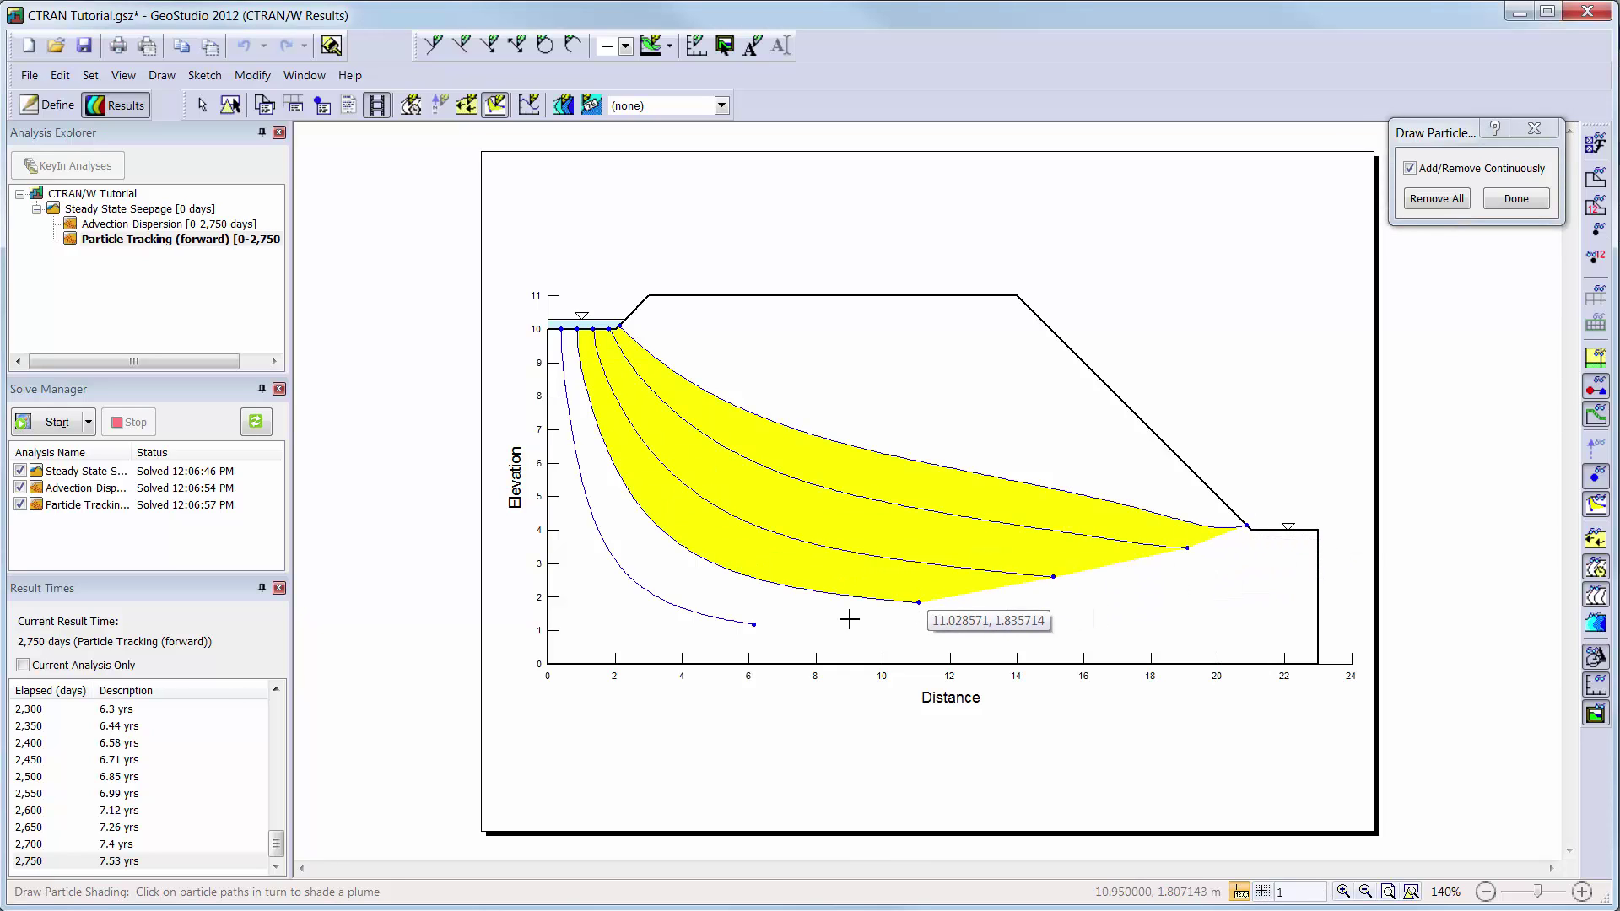
{"action": "left_click", "coordinate": [753, 623]}
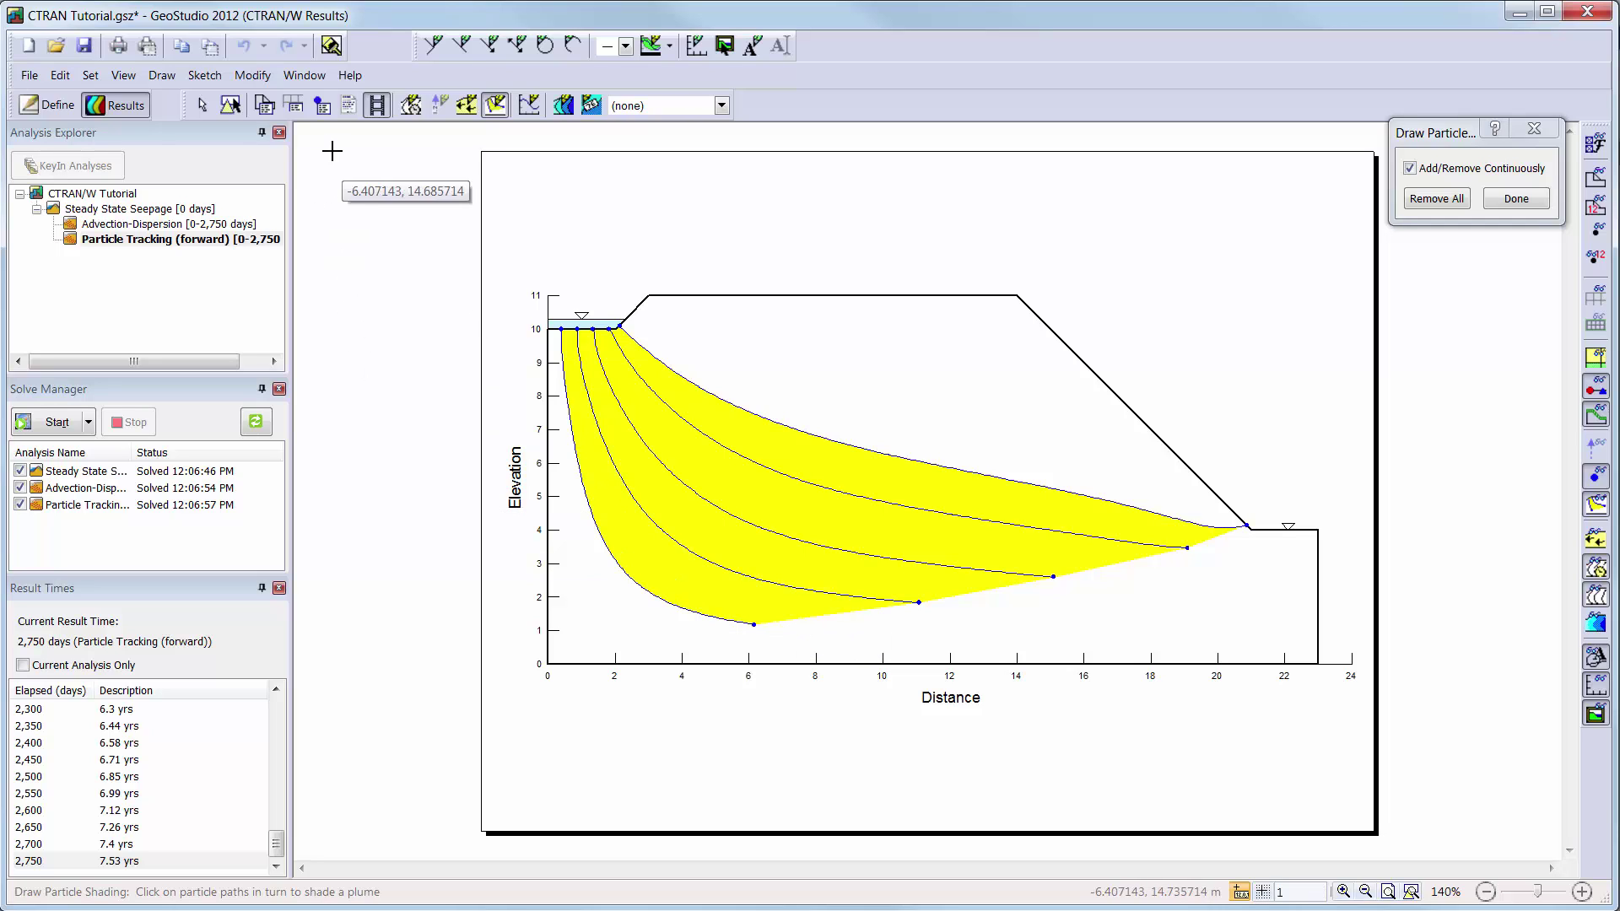
Show Particle 3's information: 2,750 days travel time, 17.03 m distance, 0.0062 m/days speed
{"action": "left_click", "coordinate": [322, 107]}
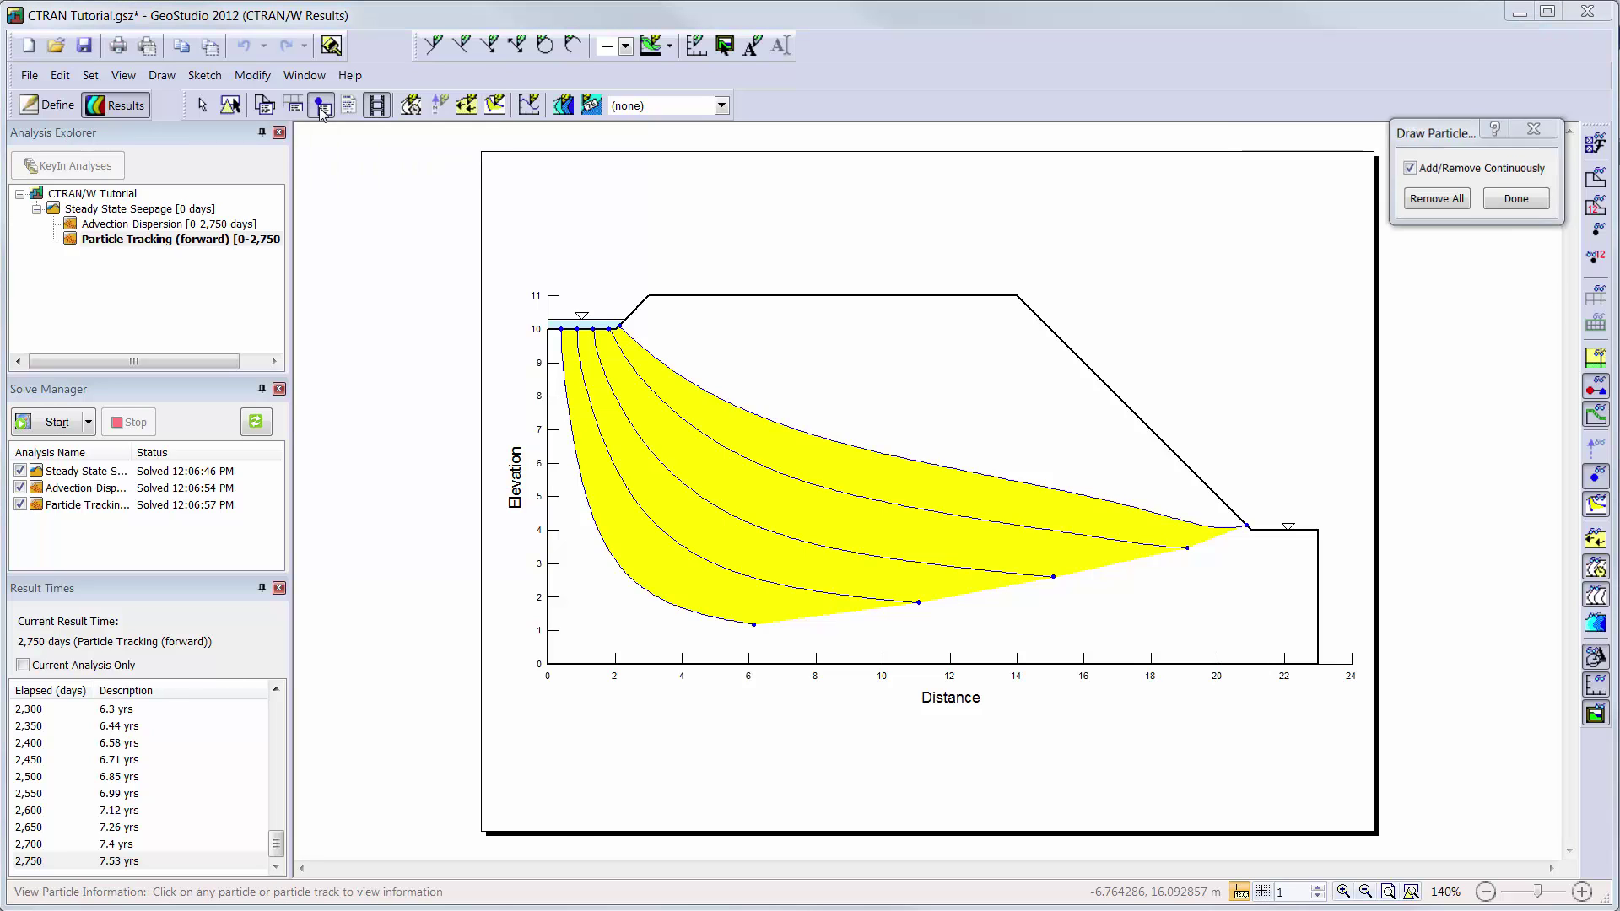
{"action": "left_click", "coordinate": [1054, 577]}
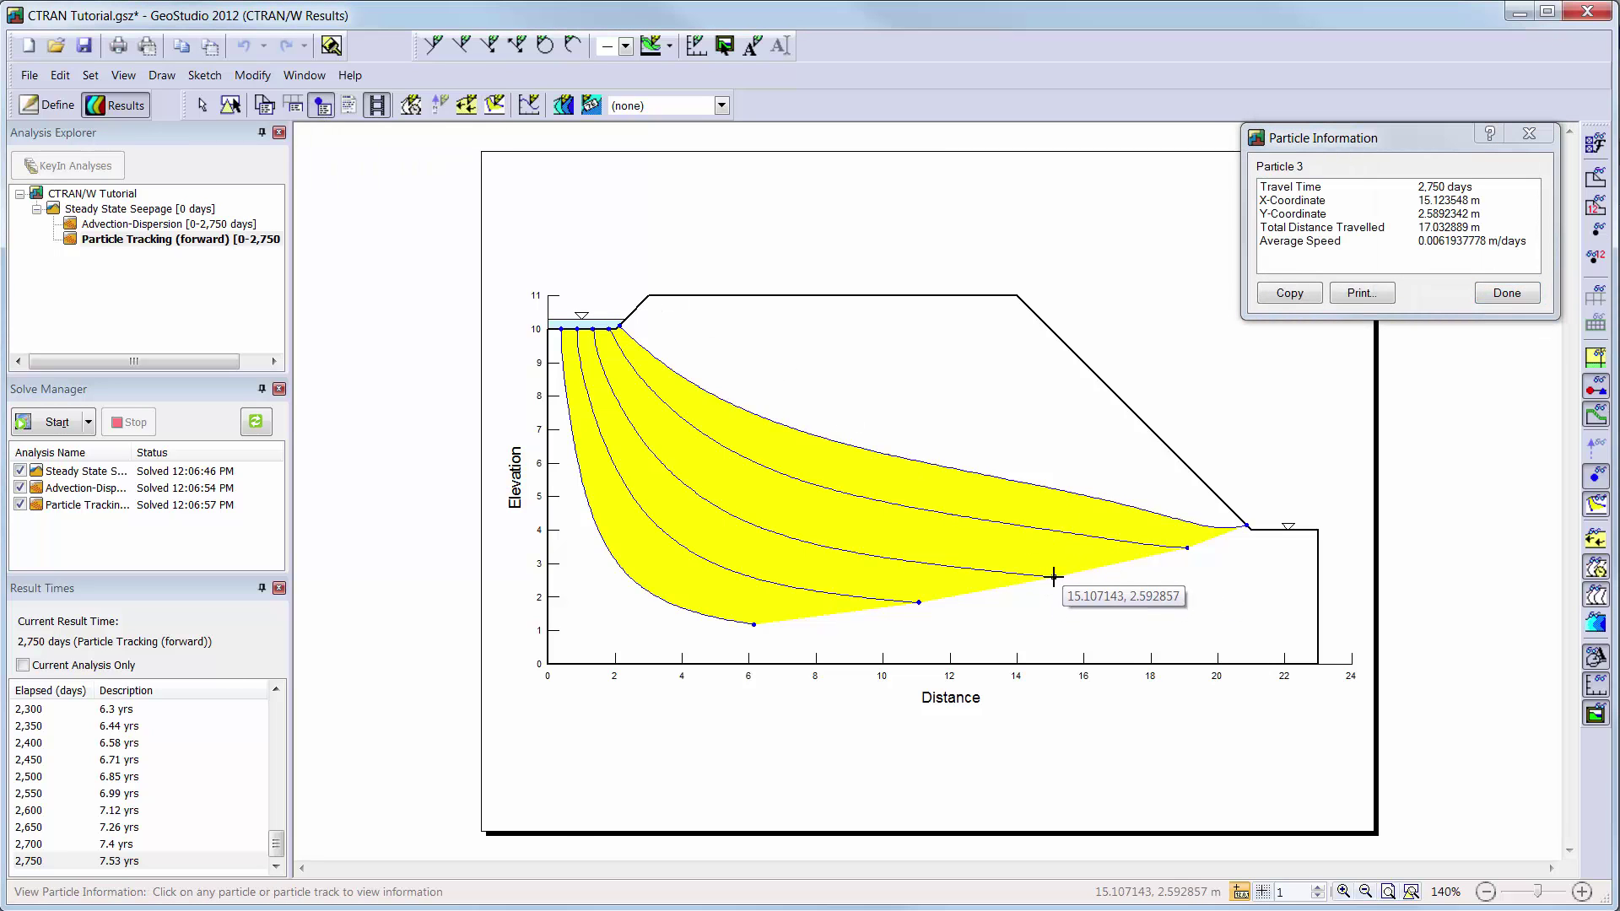